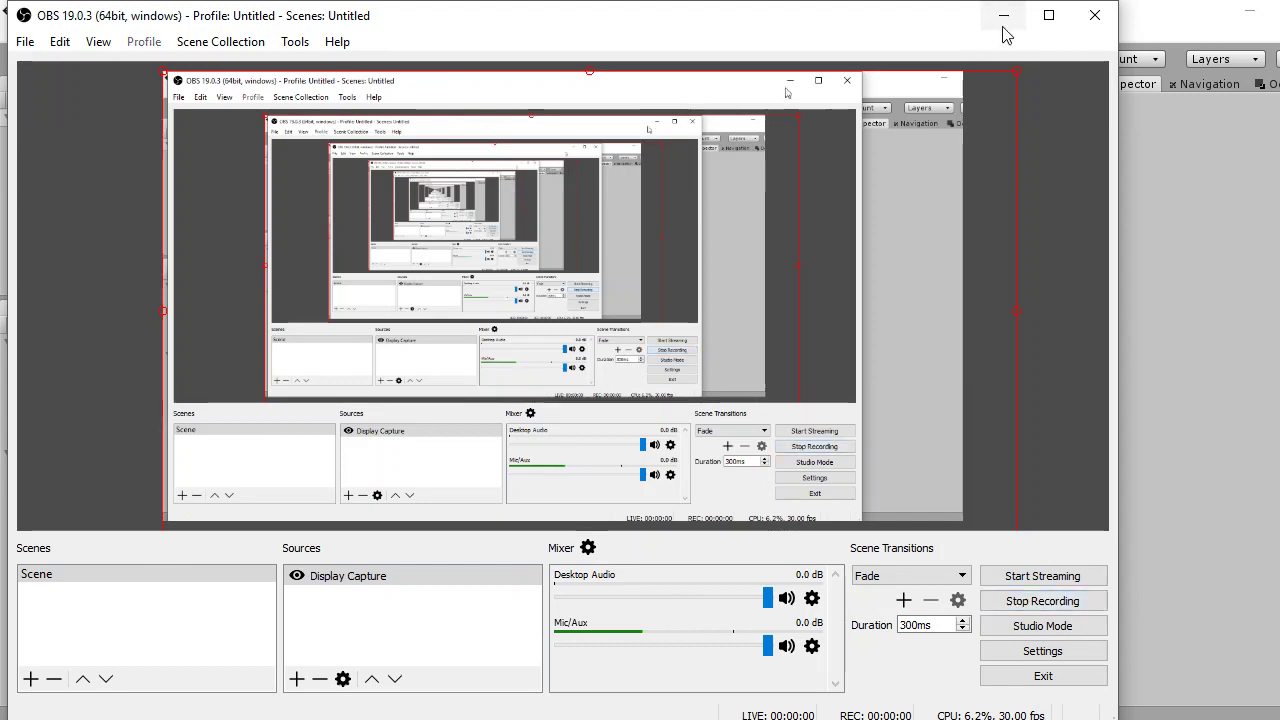
Start the screen recording in OBS Studio and bring the Unity editor forward.
{"action": "left_click", "coordinate": [1003, 15]}
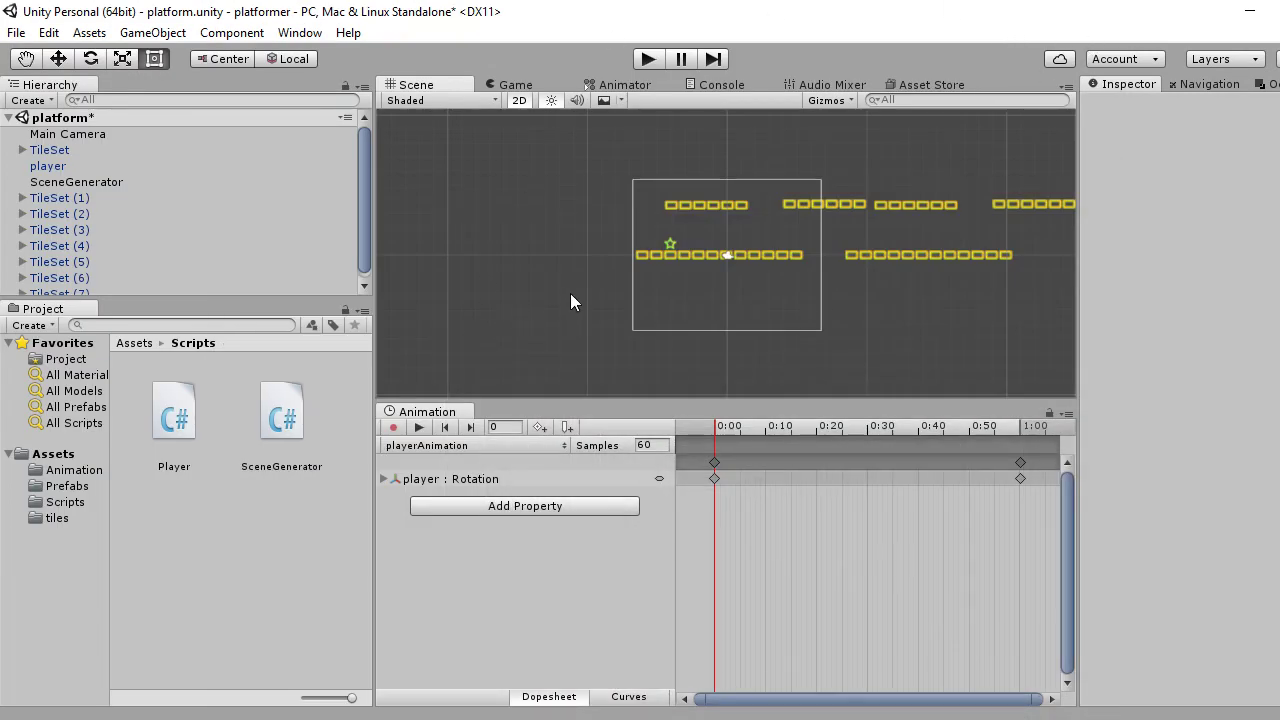
Zoom and pan the Scene view onto the camera frame, then start Play mode.
{"action": "scroll", "coordinate": [650, 298], "scroll_direction": "up", "scroll_amount": 3}
{"action": "scroll", "coordinate": [677, 294], "scroll_direction": "up", "scroll_amount": 3}
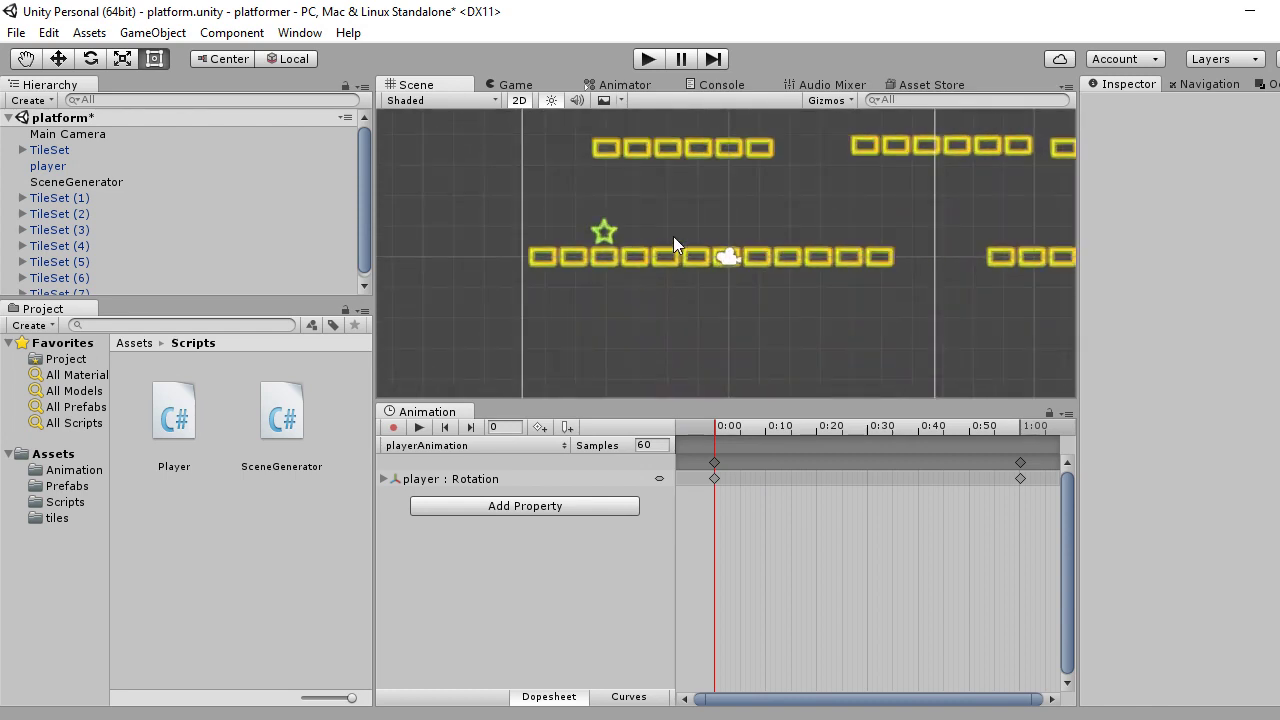
{"action": "middle_click_drag", "start_coordinate": [675, 240], "coordinate": [655, 300]}
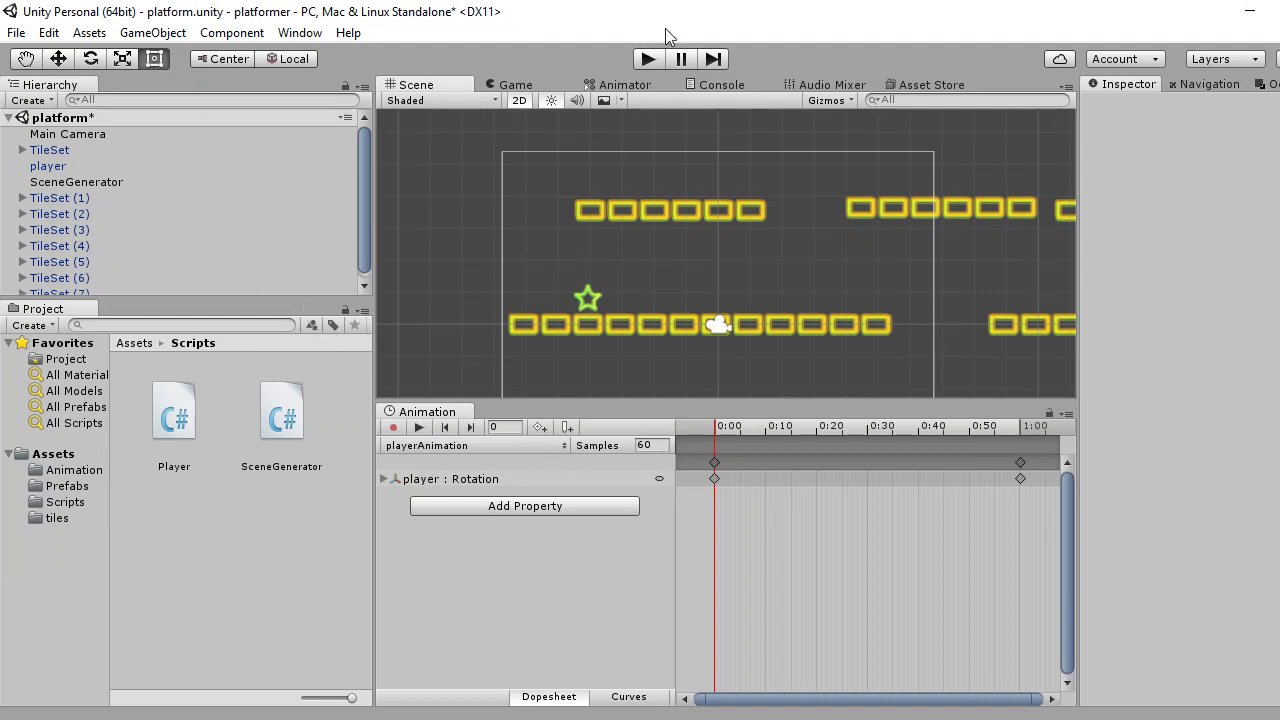
{"action": "left_click", "coordinate": [648, 59]}
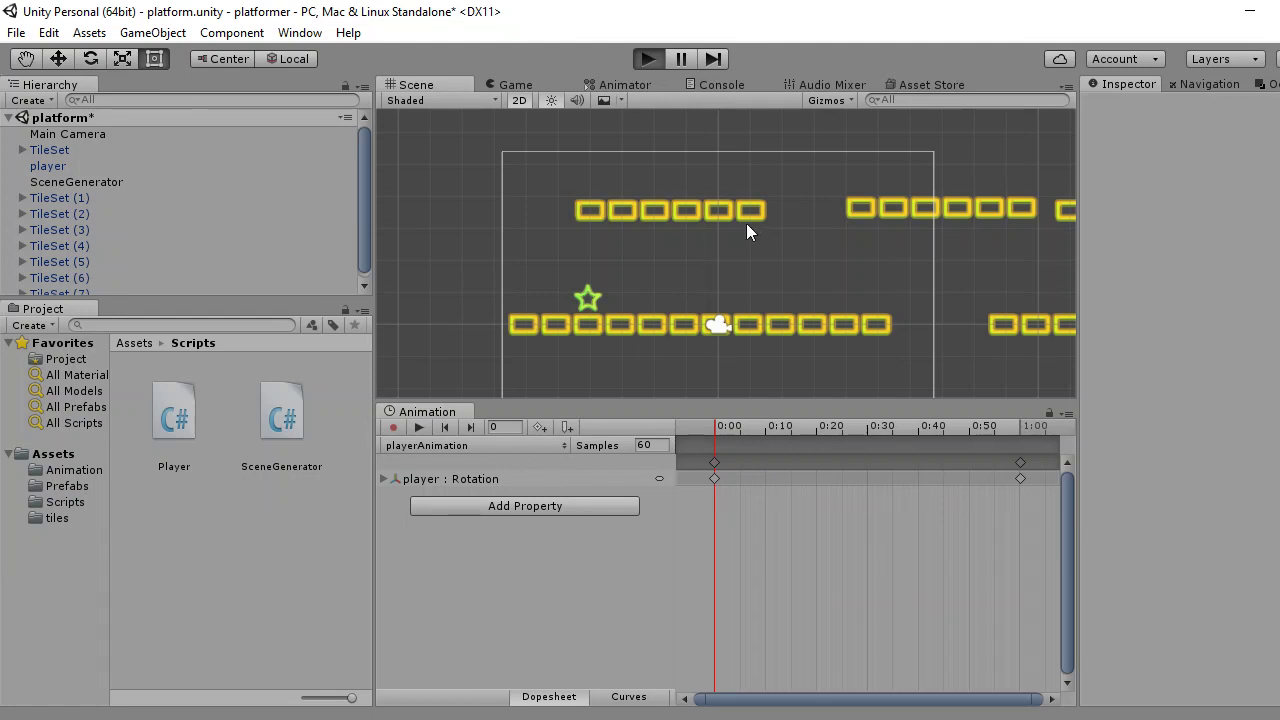
Play the game, moving the star right and jumping onto the upper platform, then stop.
{"action": "key", "text": "ctrl+p"}
{"action": "key", "text": "Right"}
{"action": "key", "text": "space"}
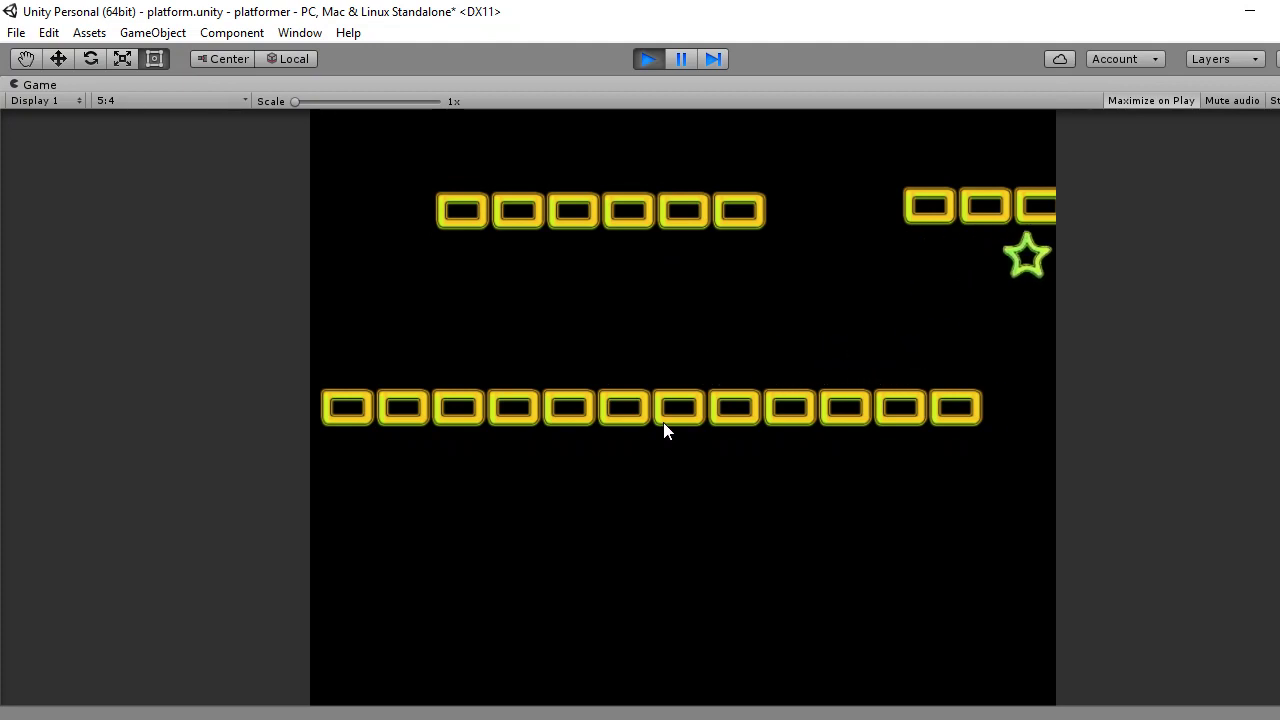
{"action": "left_click", "coordinate": [647, 52]}
Run the game again, make the star jump with Space, and stop the test.
{"action": "left_click", "coordinate": [648, 58]}
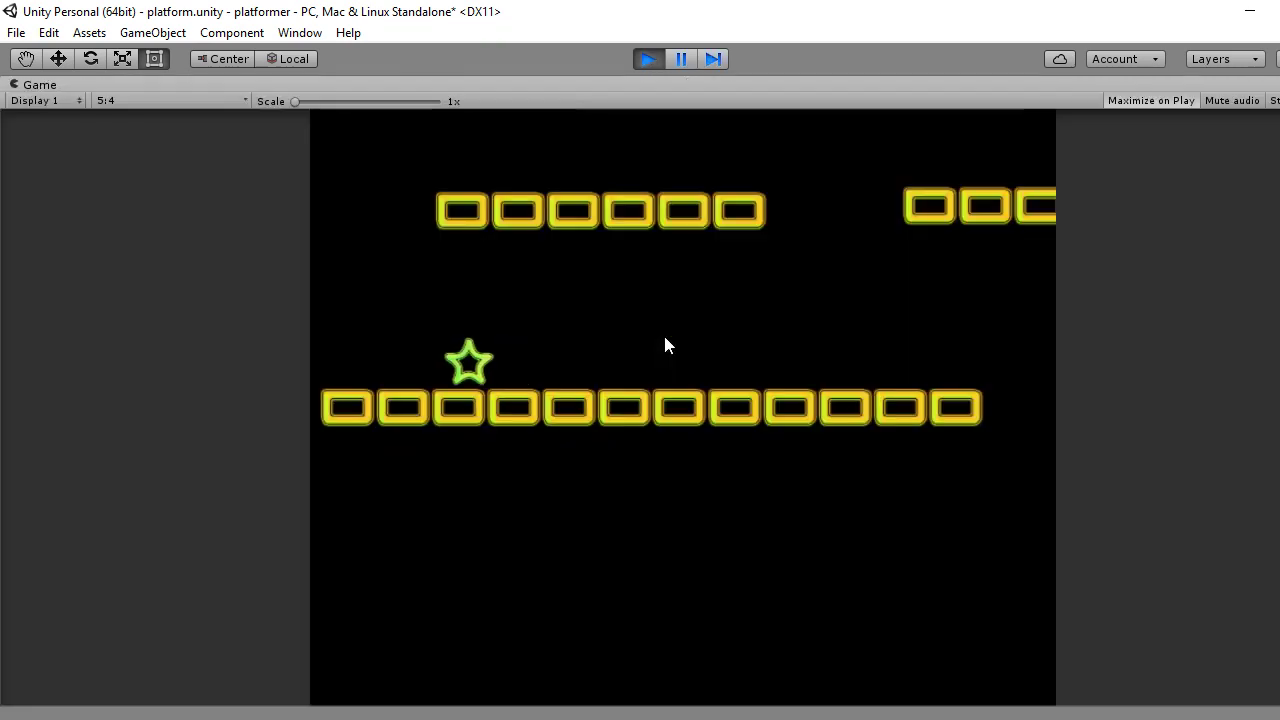
{"action": "key", "text": "space"}
{"action": "key", "text": "space"}
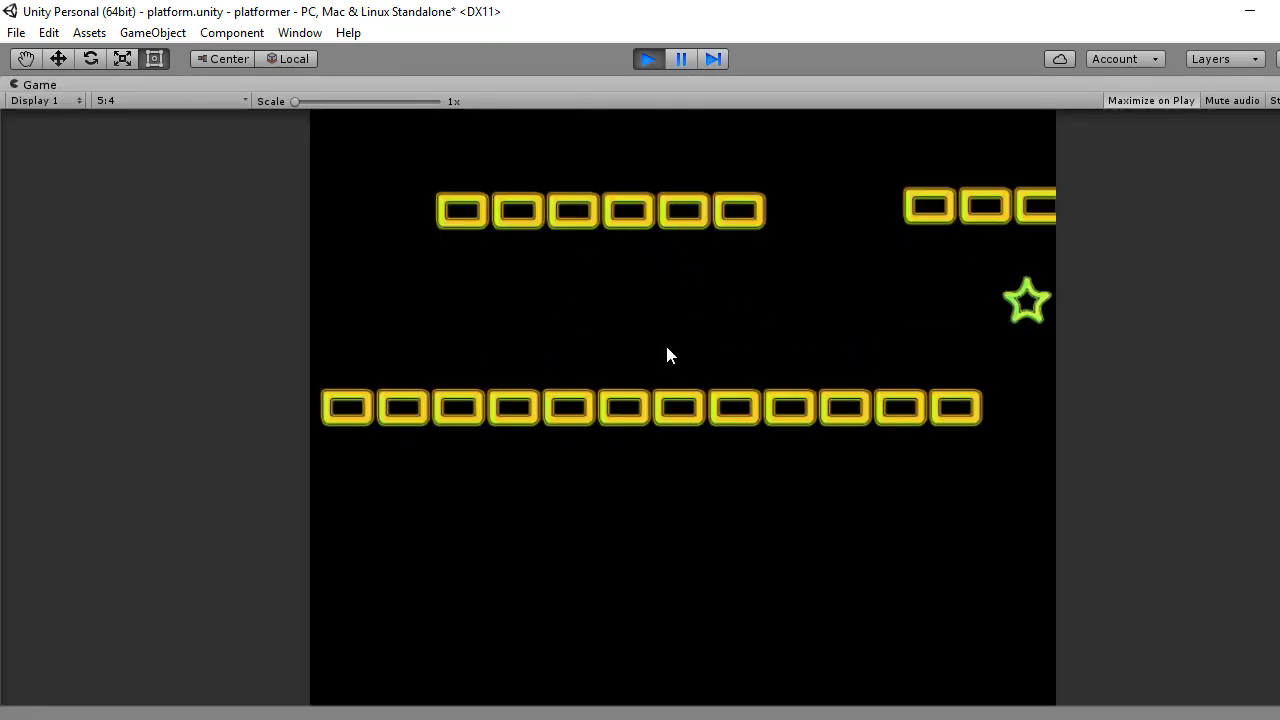
{"action": "left_click", "coordinate": [651, 59]}
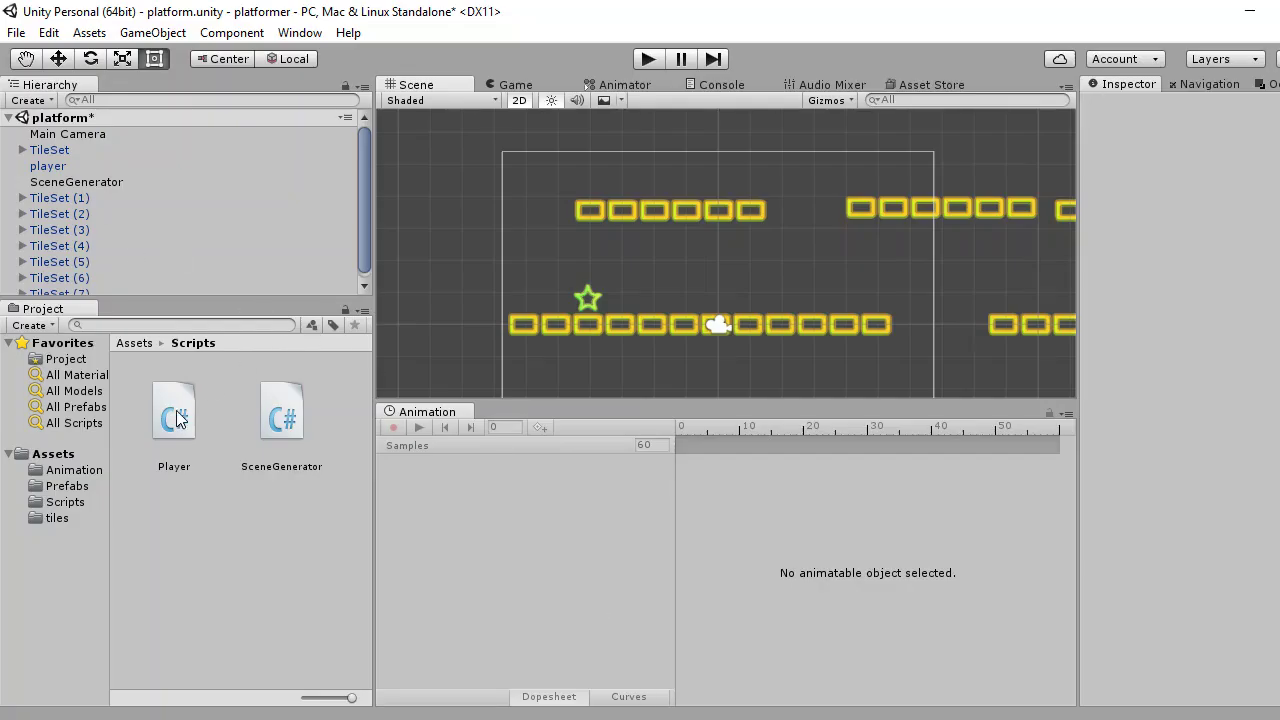
Select the player object in the Hierarchy to show its components and Player script.
{"action": "left_click", "coordinate": [46, 168]}
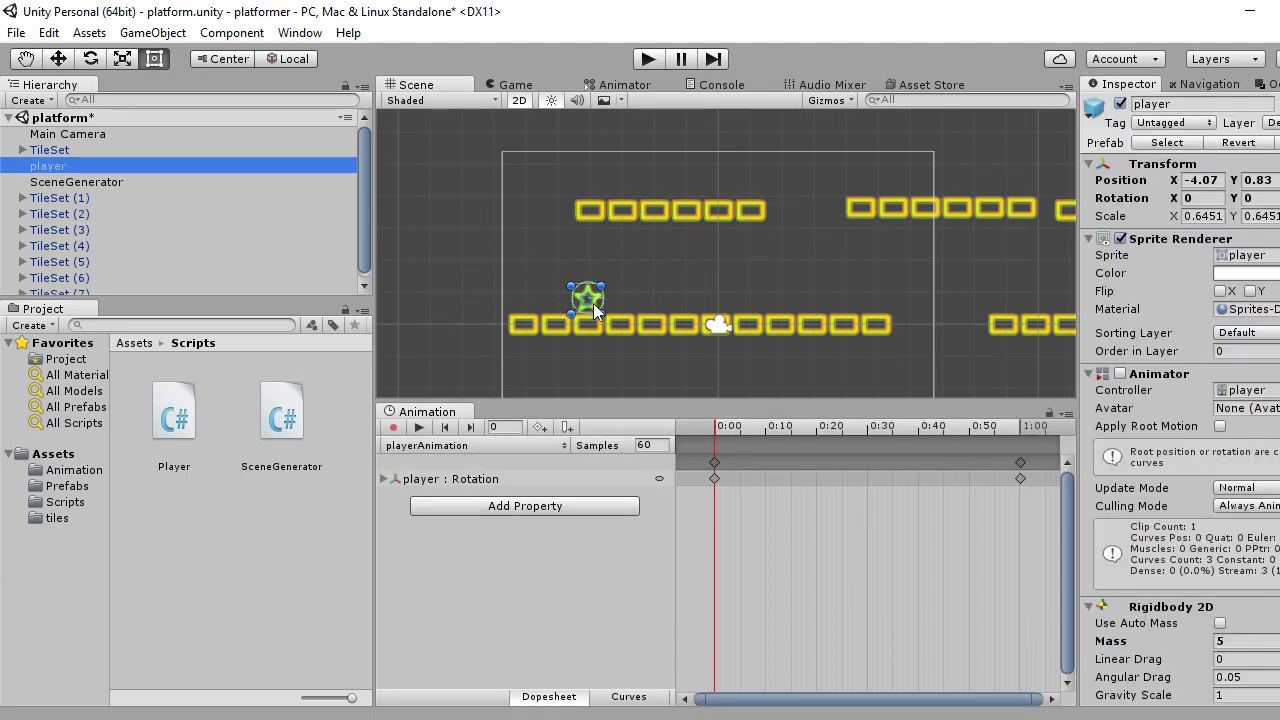
{"action": "scroll", "coordinate": [567, 318], "scroll_direction": "up", "scroll_amount": 3}
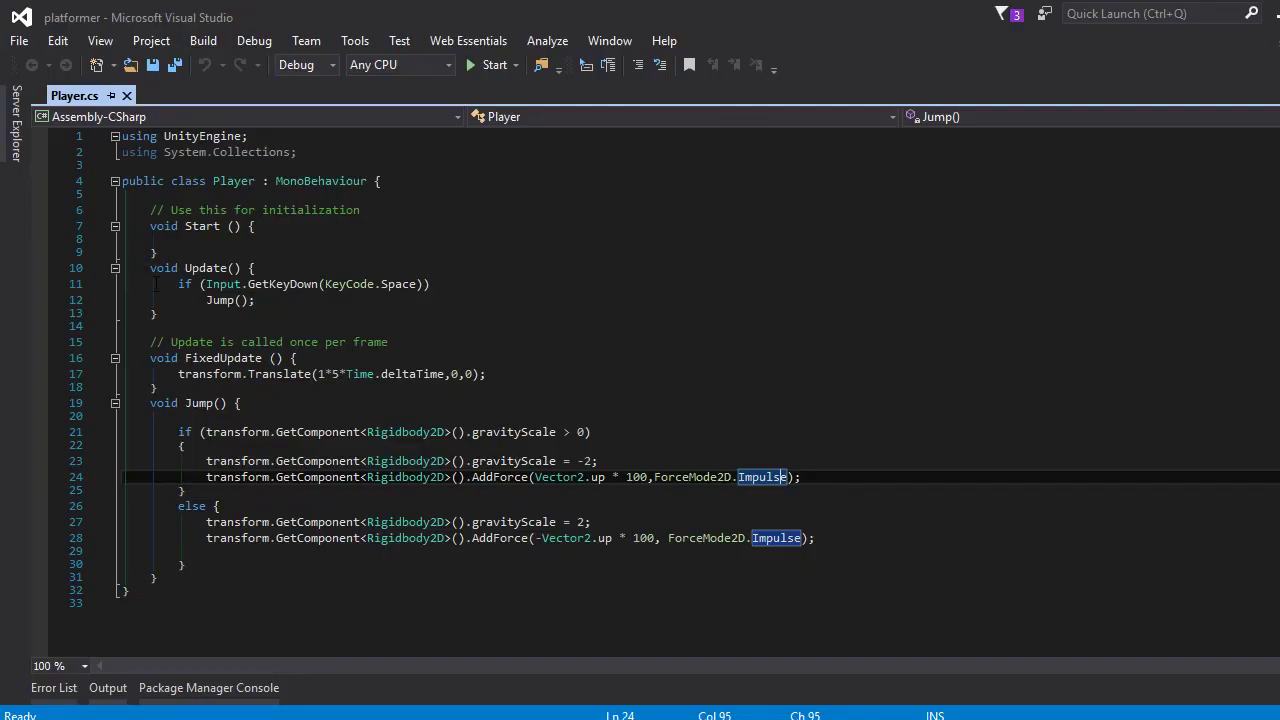
Review the KeyCode.Space check, the Jump() call in Update, and the Jump method body.
{"action": "left_click_drag", "start_coordinate": [123, 284], "coordinate": [158, 316]}
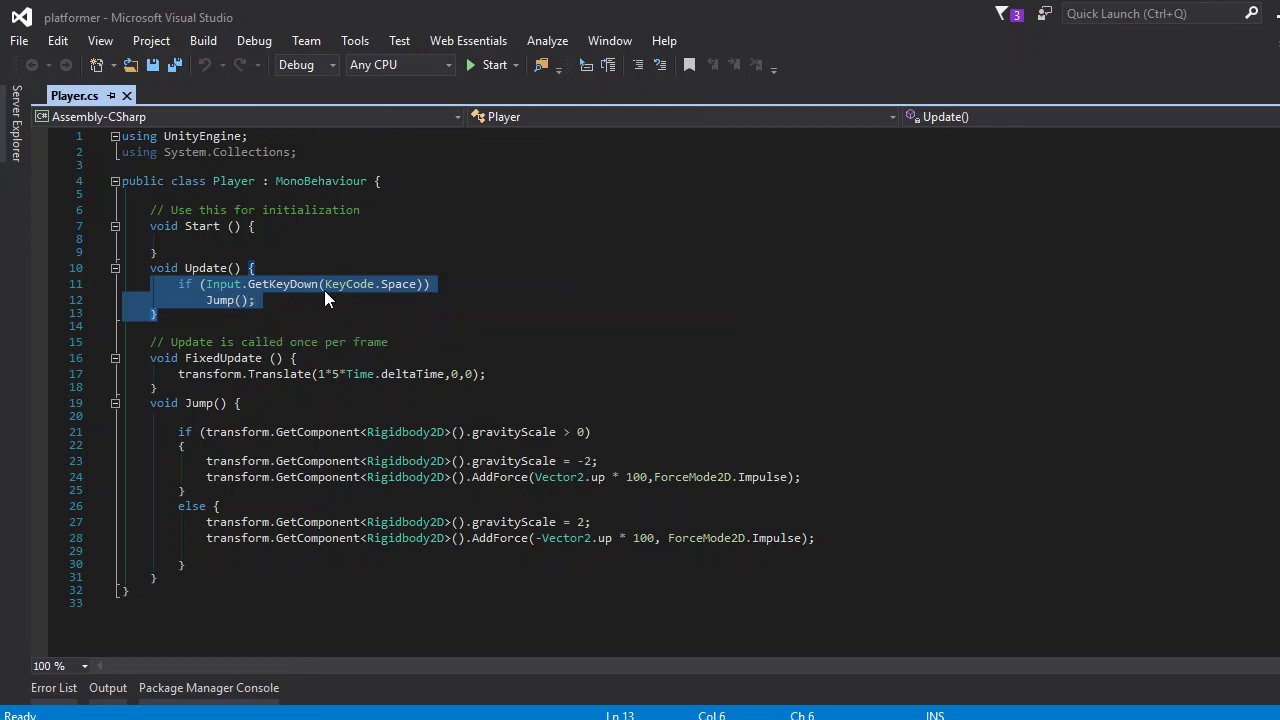
{"action": "left_click_drag", "start_coordinate": [324, 284], "coordinate": [416, 284]}
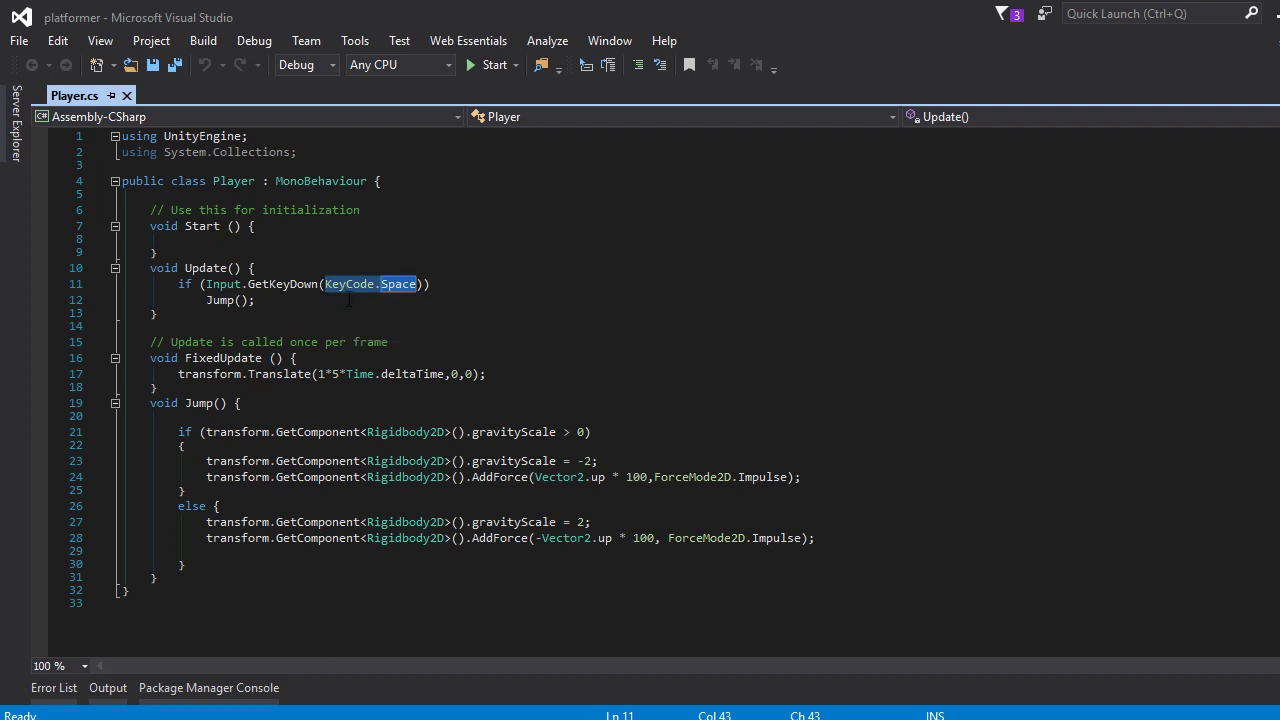
{"action": "left_click_drag", "start_coordinate": [204, 300], "coordinate": [258, 300]}
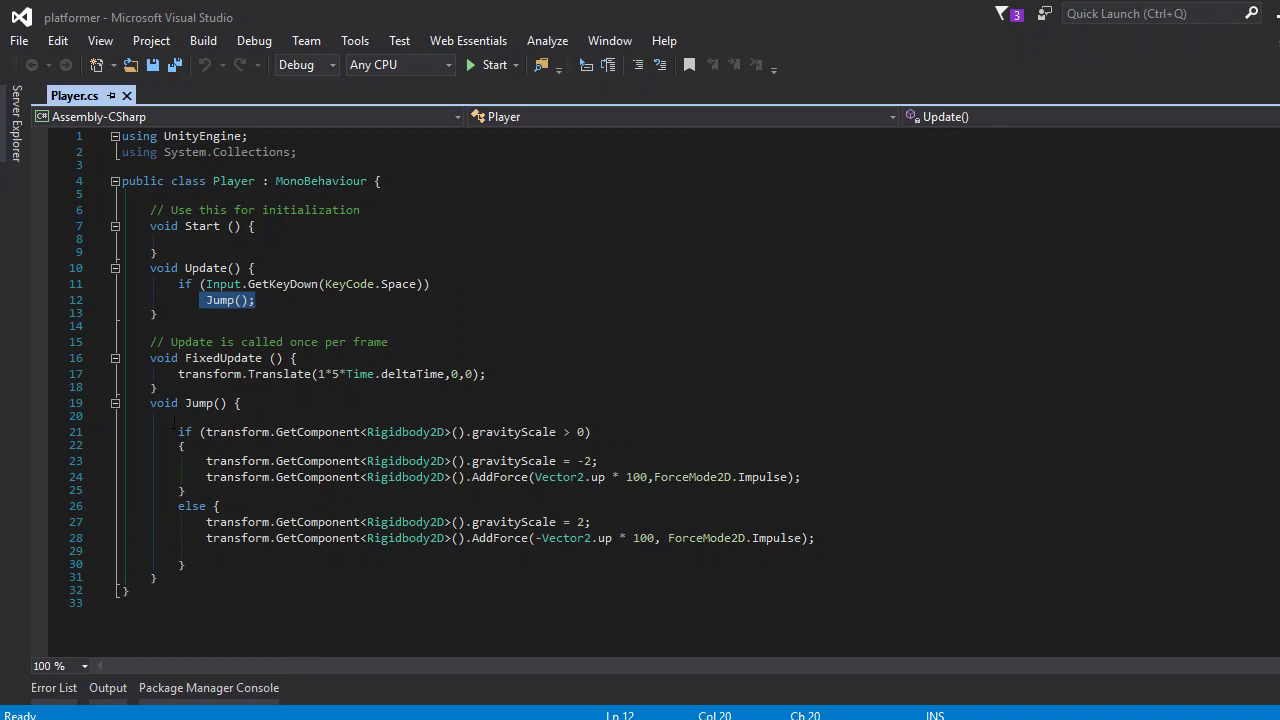
{"action": "left_click_drag", "start_coordinate": [176, 418], "coordinate": [270, 551]}
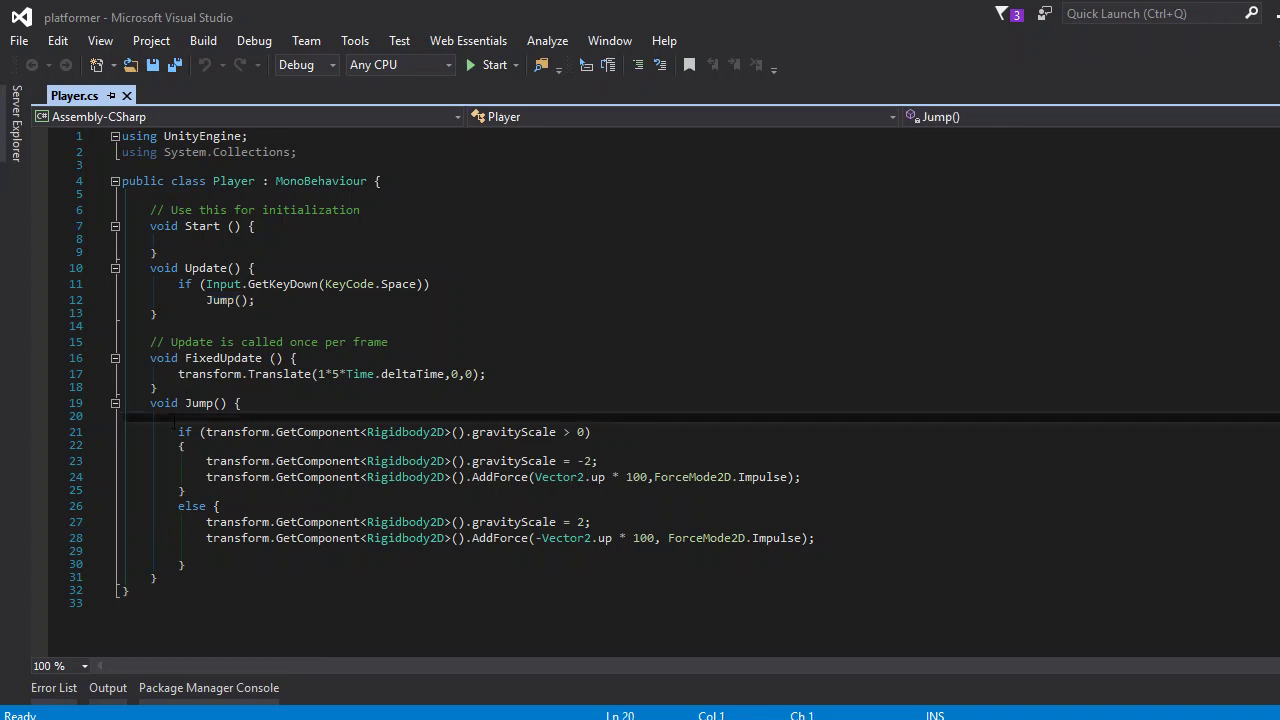
{"action": "left_click", "coordinate": [271, 569]}
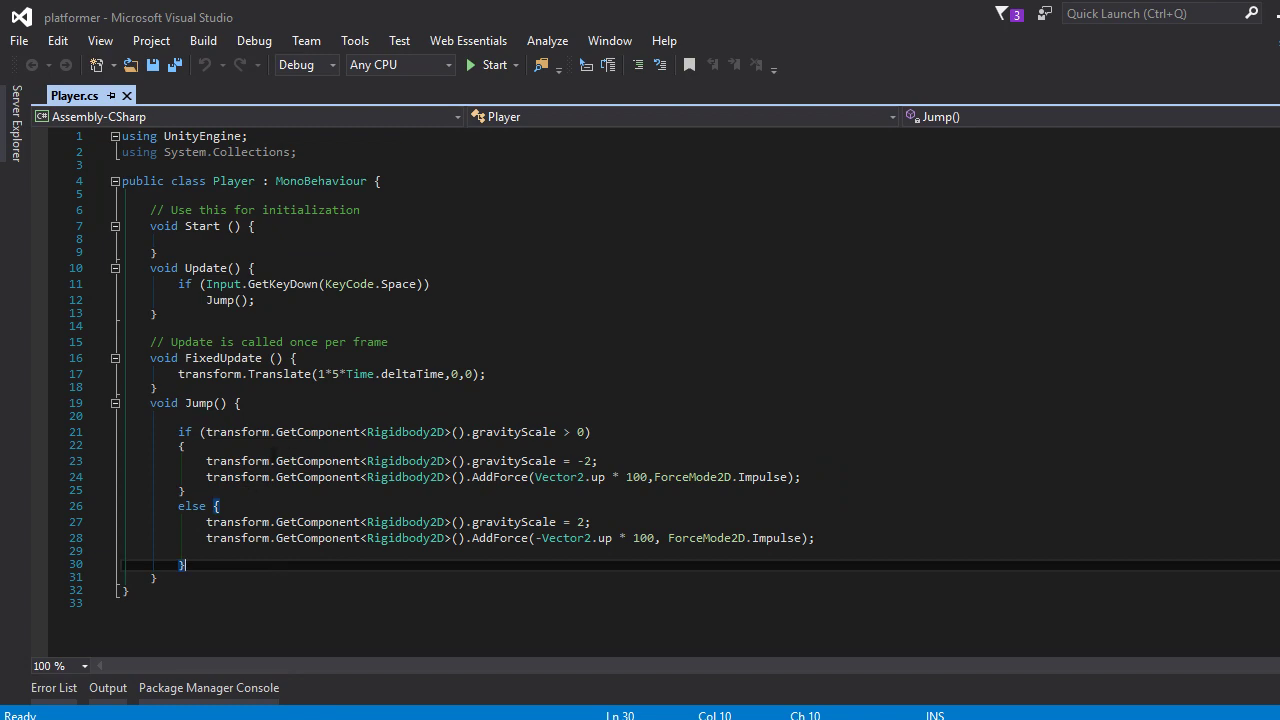
{"action": "key", "text": "alt+Tab"}
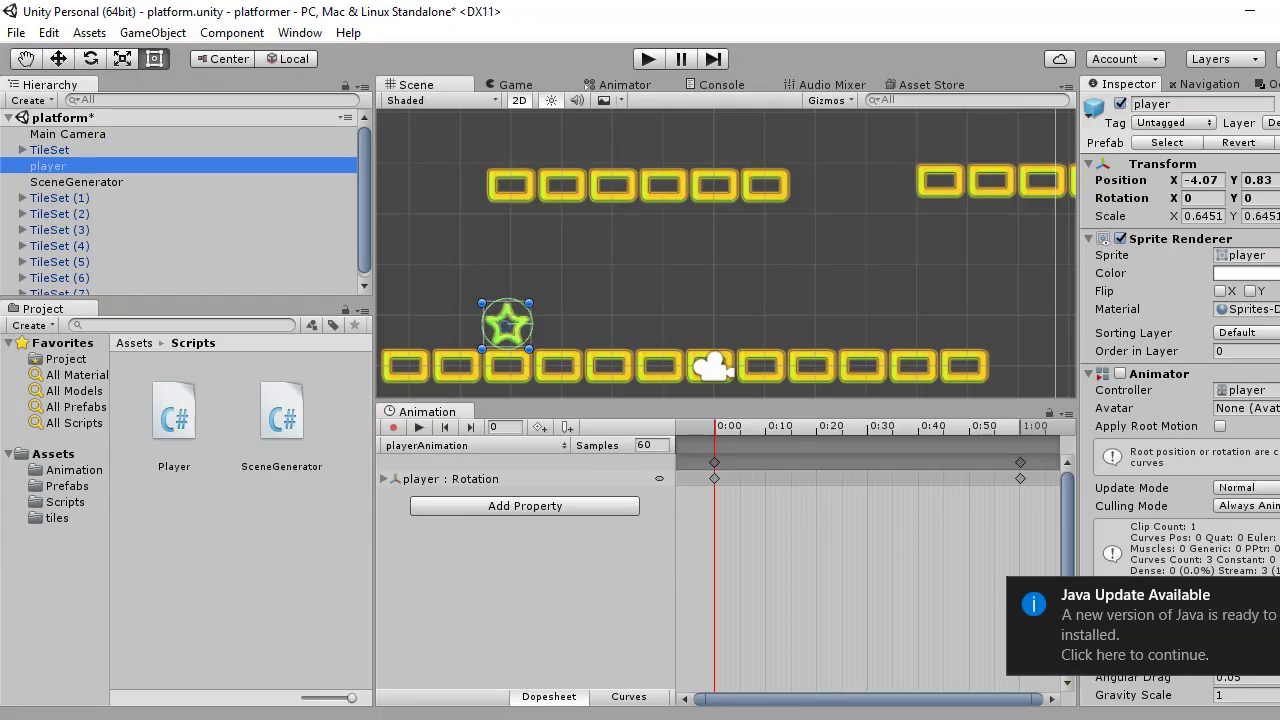
Scroll the Inspector to Rigidbody 2D Gravity Scale and nudge the player star with the Move tool.
{"action": "scroll", "coordinate": [1180, 400], "scroll_direction": "down", "scroll_amount": 5}
{"action": "scroll", "coordinate": [1180, 400], "scroll_direction": "down", "scroll_amount": 4}
{"action": "scroll", "coordinate": [1180, 400], "scroll_direction": "down", "scroll_amount": 1}
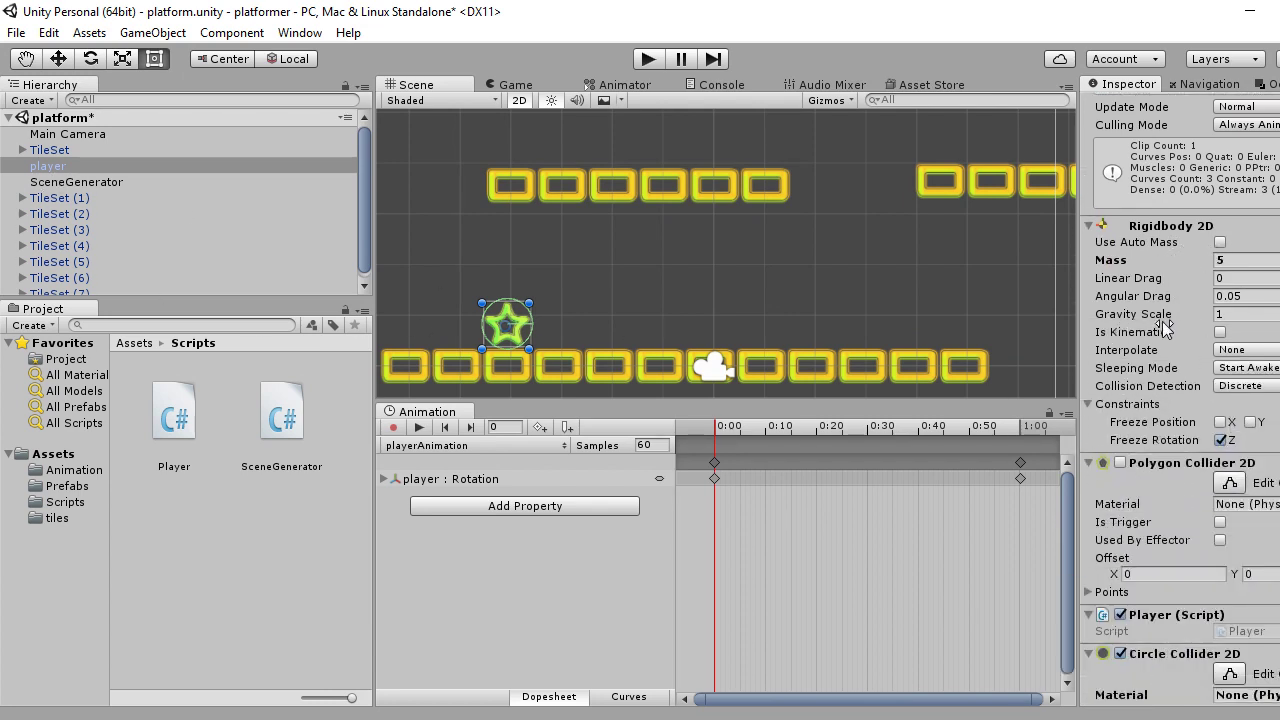
{"action": "left_click", "coordinate": [1229, 314]}
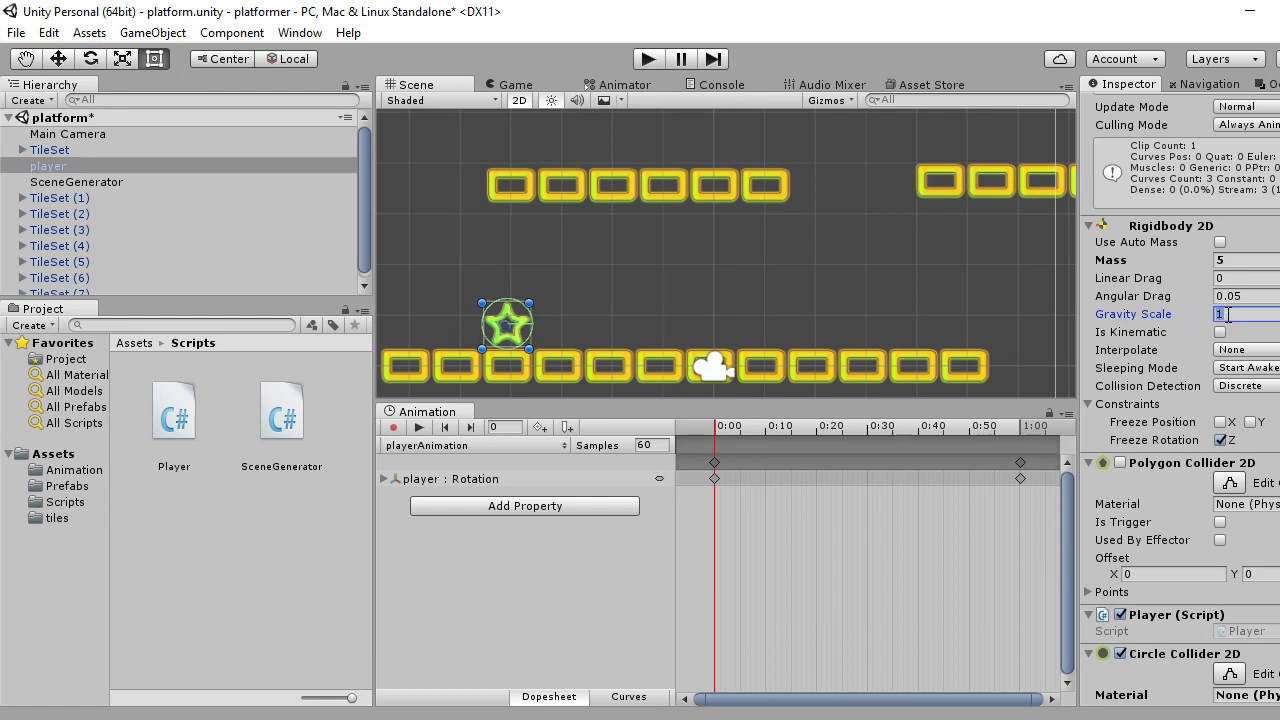
{"action": "left_click", "coordinate": [58, 60]}
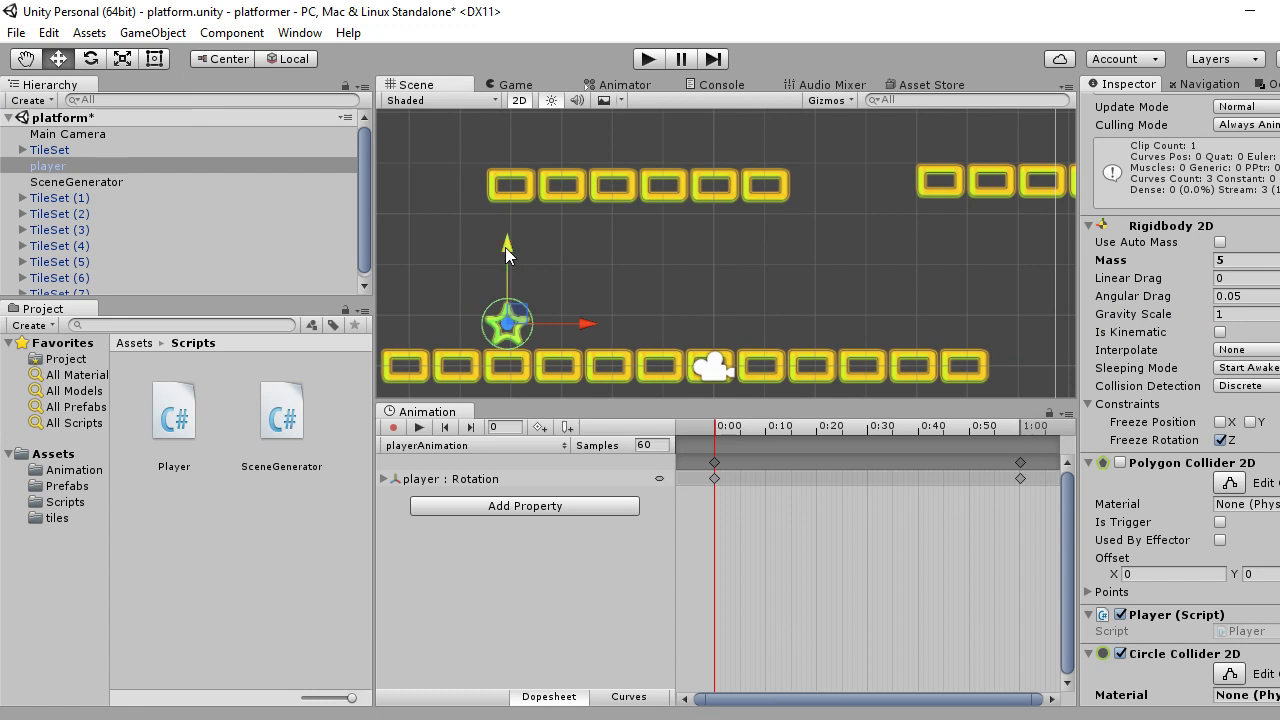
{"action": "mouse_move", "coordinate": [506, 246]}
{"action": "left_mouse_down"}
{"action": "mouse_move", "coordinate": [504, 194]}
{"action": "mouse_move", "coordinate": [510, 246]}
{"action": "left_mouse_up"}
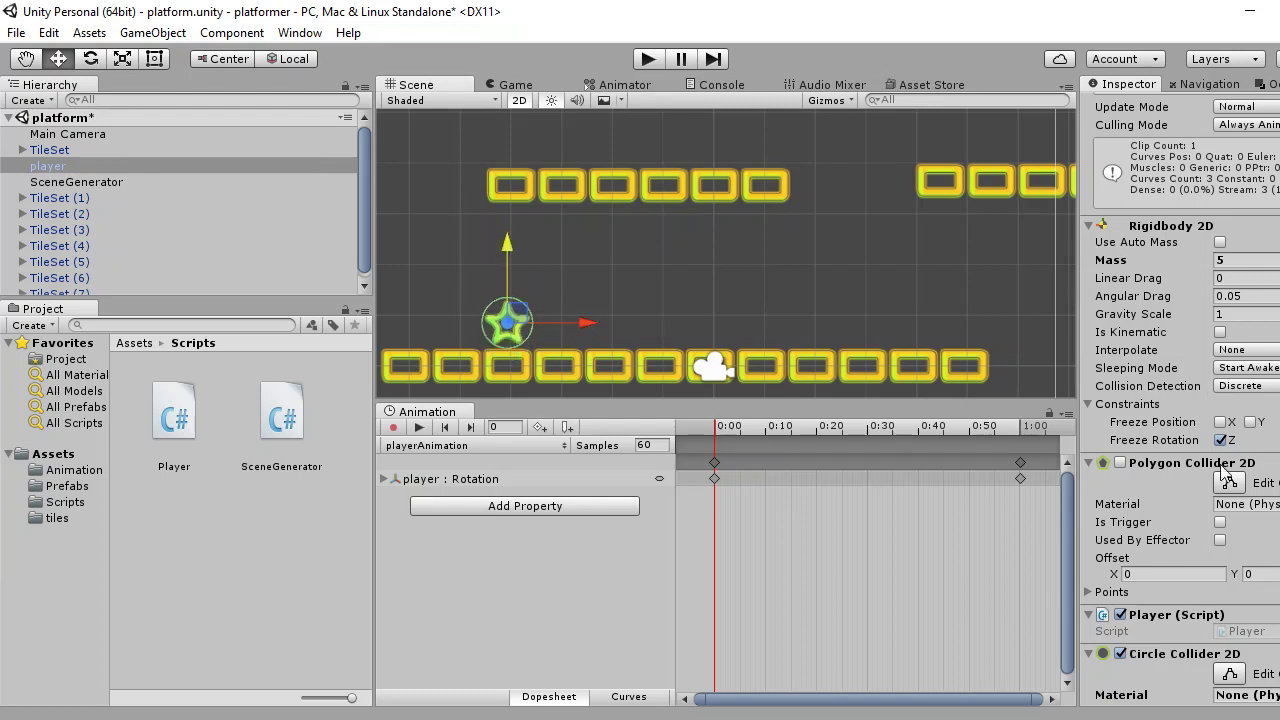
Set Gravity Scale to -1 and drag the player star up under the platform and back.
{"action": "left_click", "coordinate": [1219, 314]}
{"action": "type", "text": "-1"}
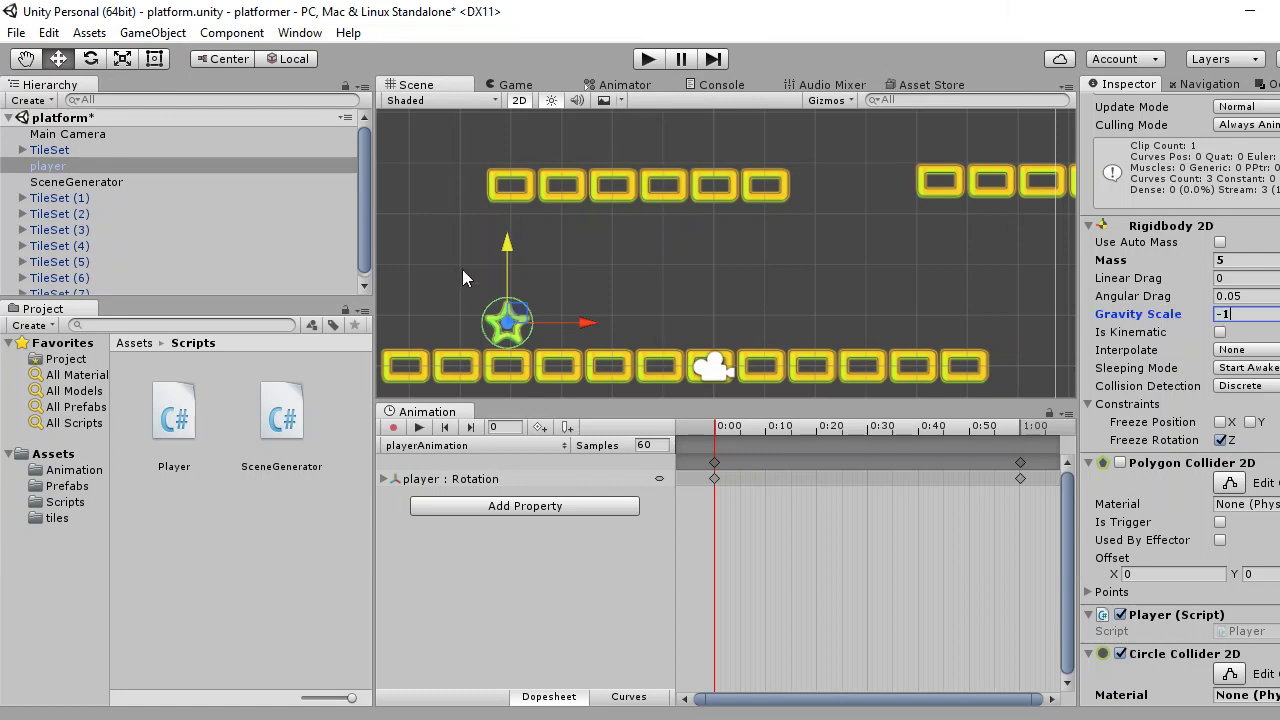
{"action": "left_click_drag", "start_coordinate": [504, 247], "coordinate": [516, 150]}
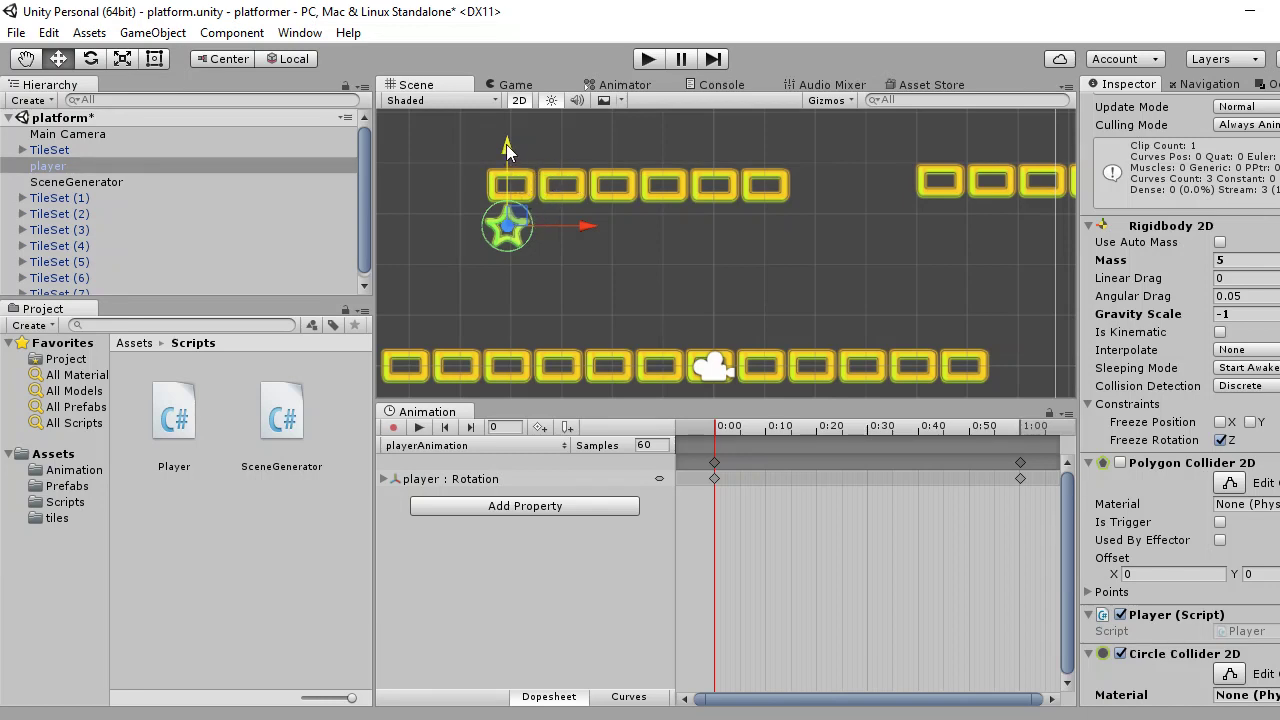
{"action": "left_click_drag", "start_coordinate": [506, 144], "coordinate": [508, 221]}
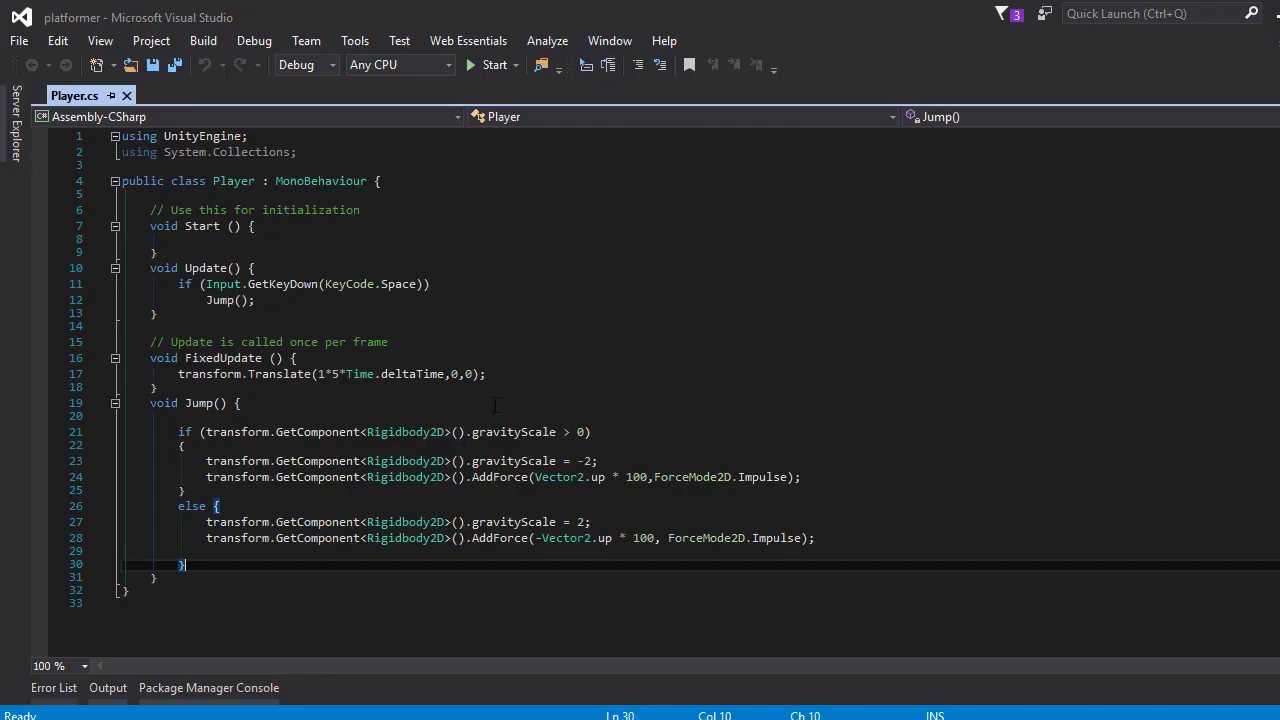
Review the gravityScale check on line 21 and its matching if/else pair in Jump().
{"action": "left_click_drag", "start_coordinate": [166, 437], "coordinate": [593, 434]}
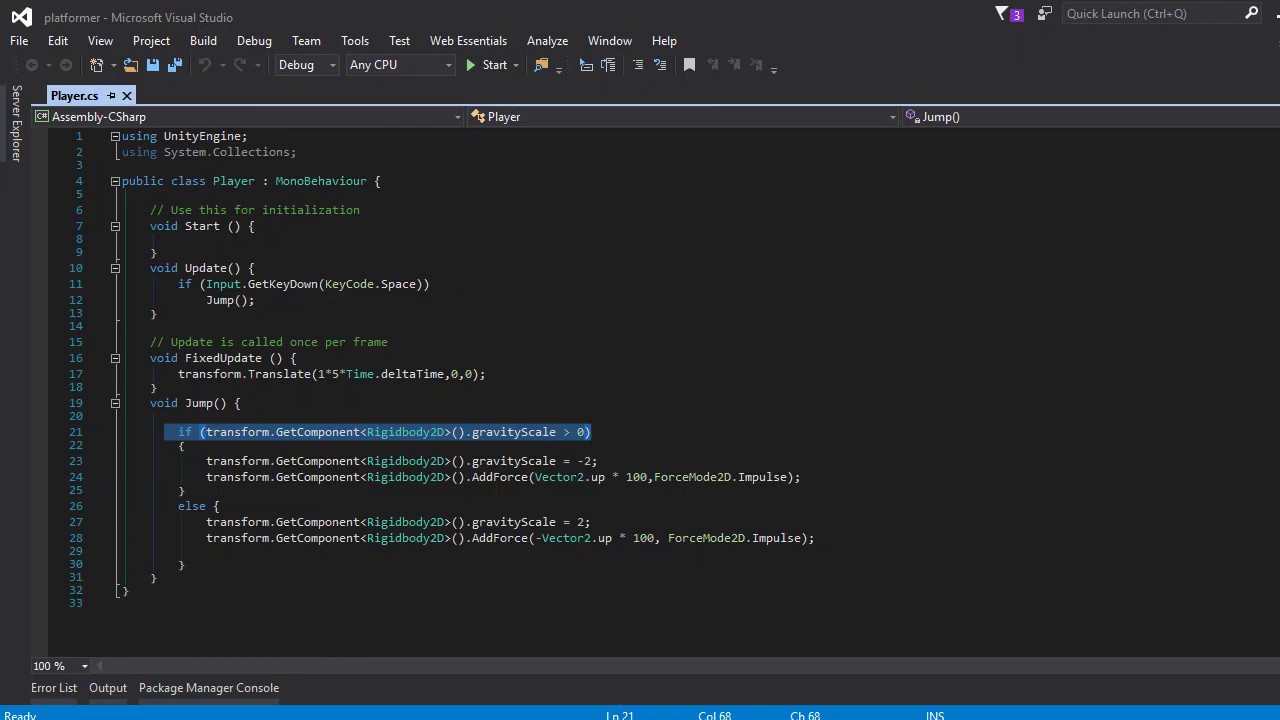
{"action": "key", "text": "alt+Tab"}
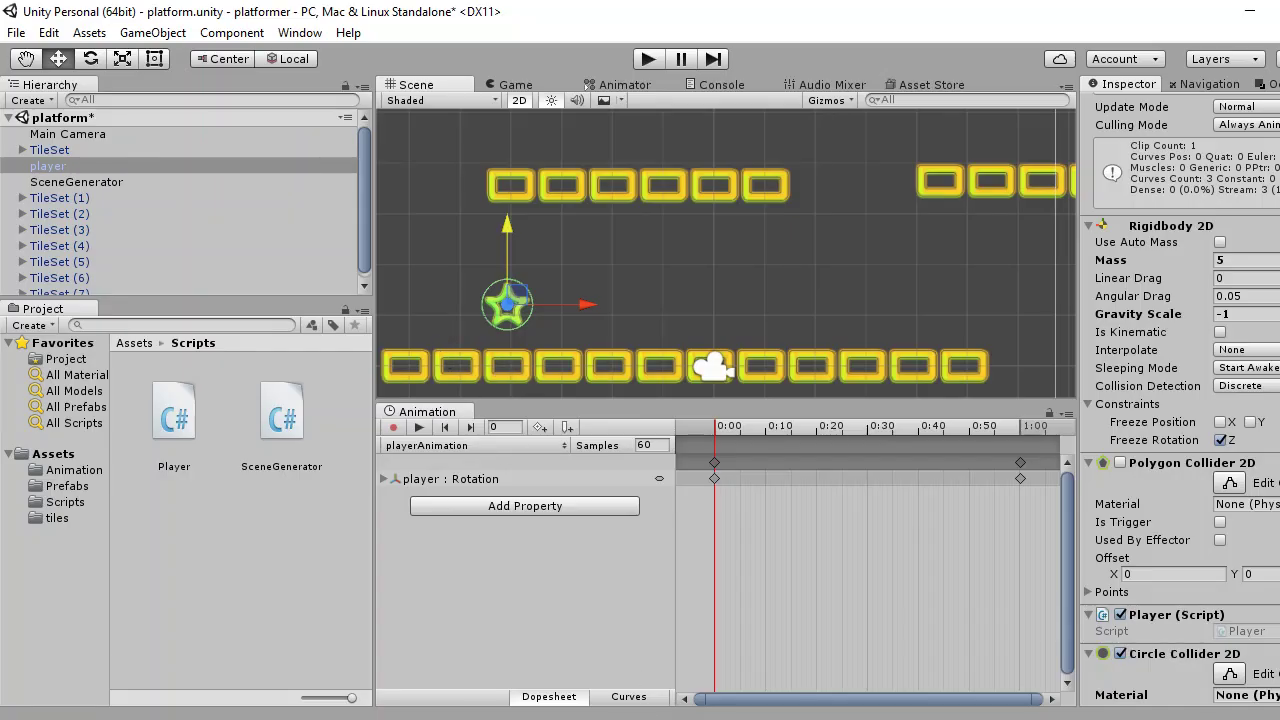
{"action": "key", "text": "alt+Tab"}
{"action": "left_click", "coordinate": [206, 506]}
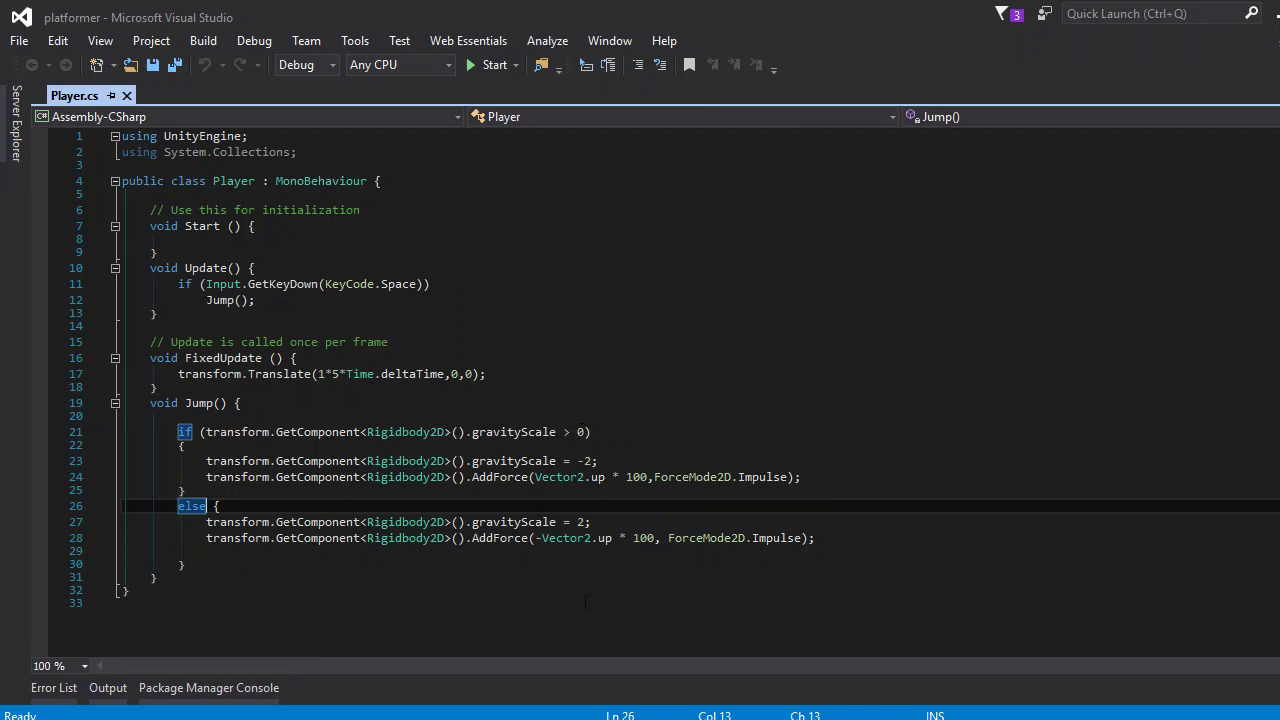
{"action": "key", "text": "alt+Tab"}
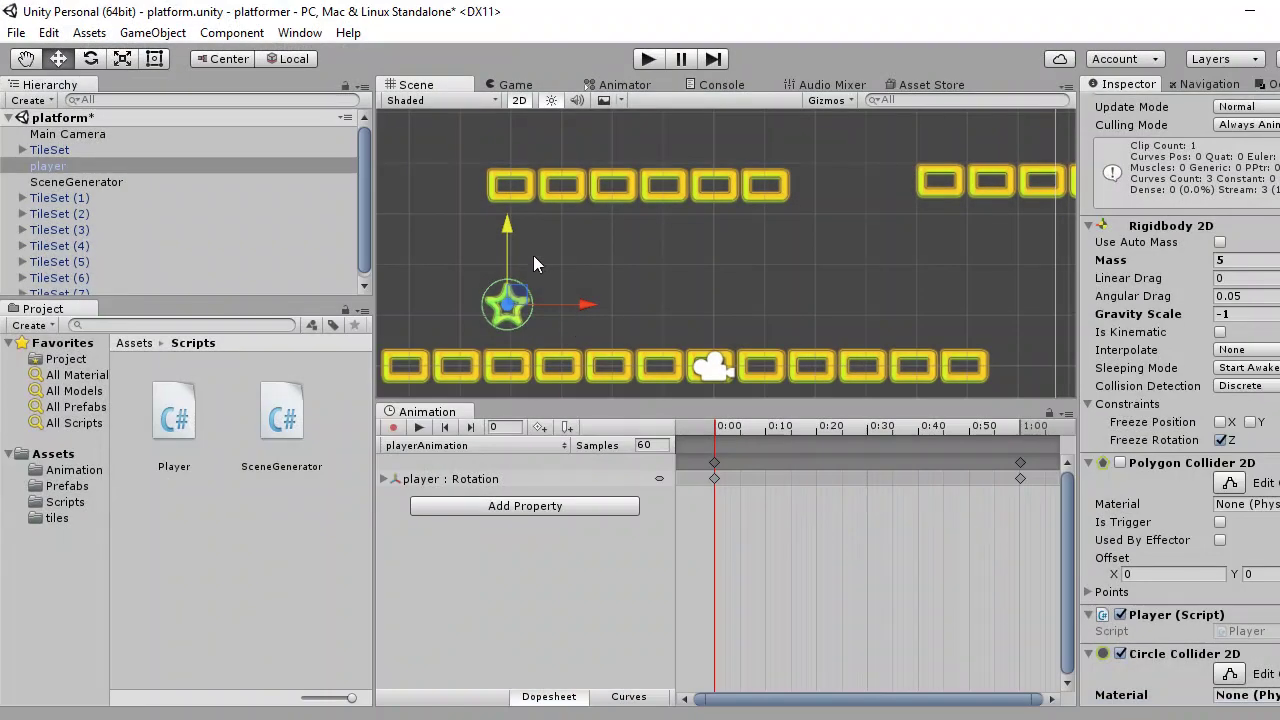
Raise the player star just below the top tiles, then highlight line 21's gravityScale condition.
{"action": "left_click_drag", "start_coordinate": [506, 213], "coordinate": [513, 144]}
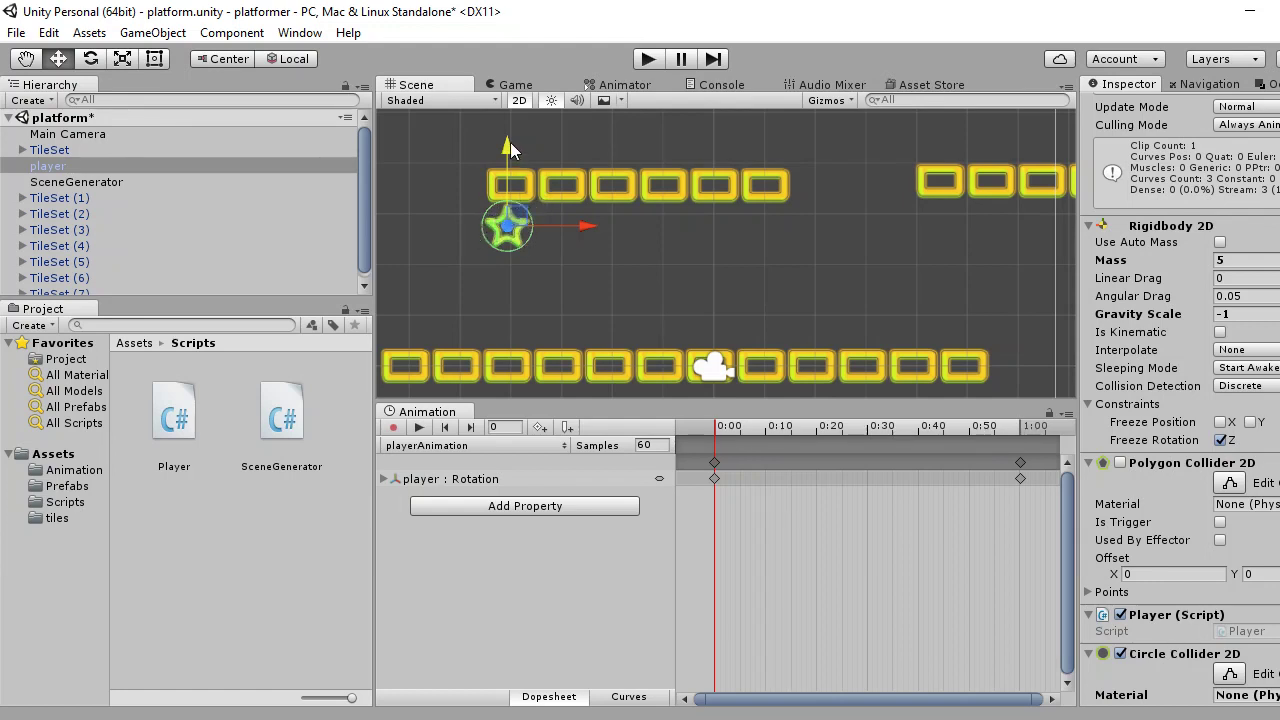
{"action": "left_click_drag", "start_coordinate": [510, 142], "coordinate": [504, 242]}
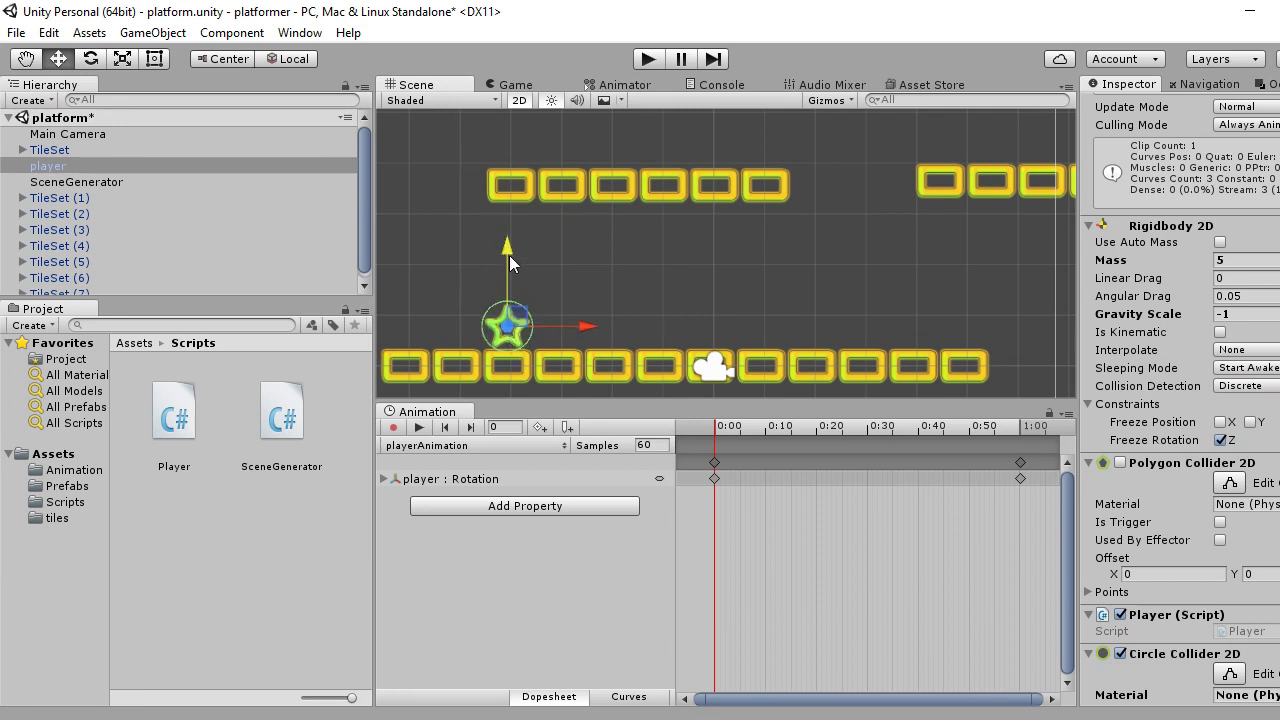
{"action": "left_click_drag", "start_coordinate": [509, 247], "coordinate": [531, 149]}
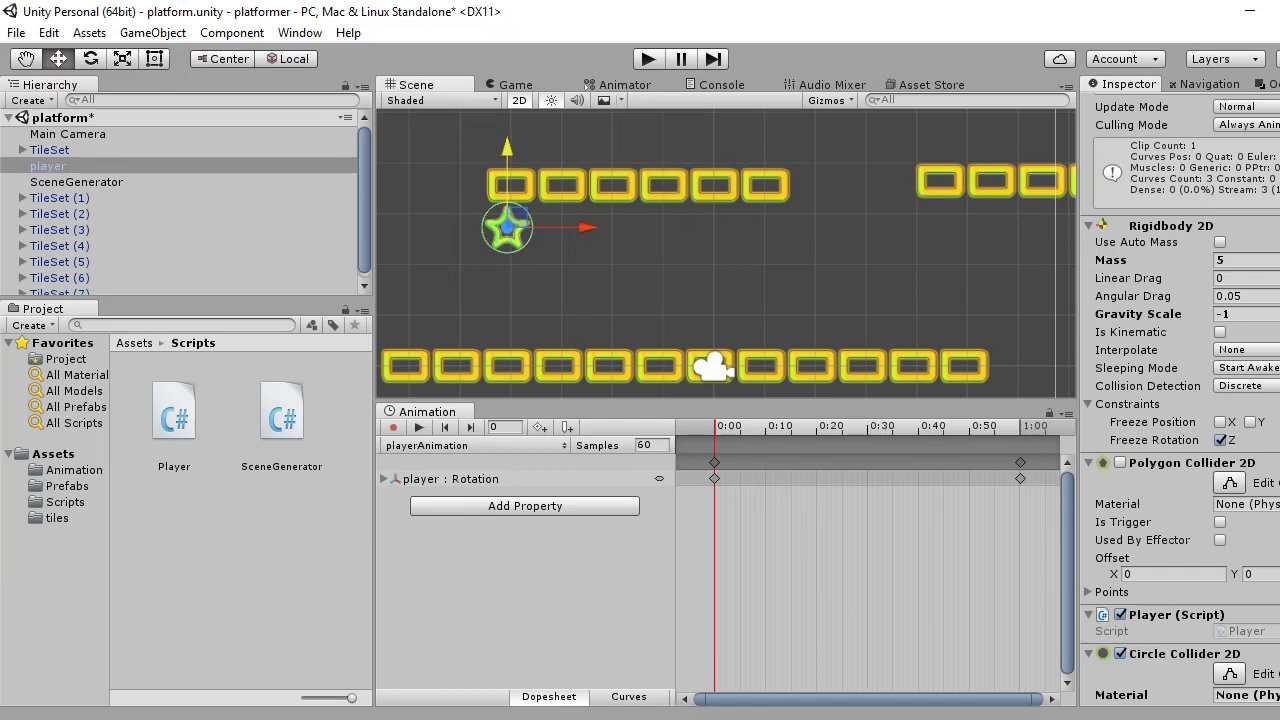
{"action": "key", "text": "alt+Tab"}
{"action": "left_click_drag", "start_coordinate": [164, 430], "coordinate": [628, 430]}
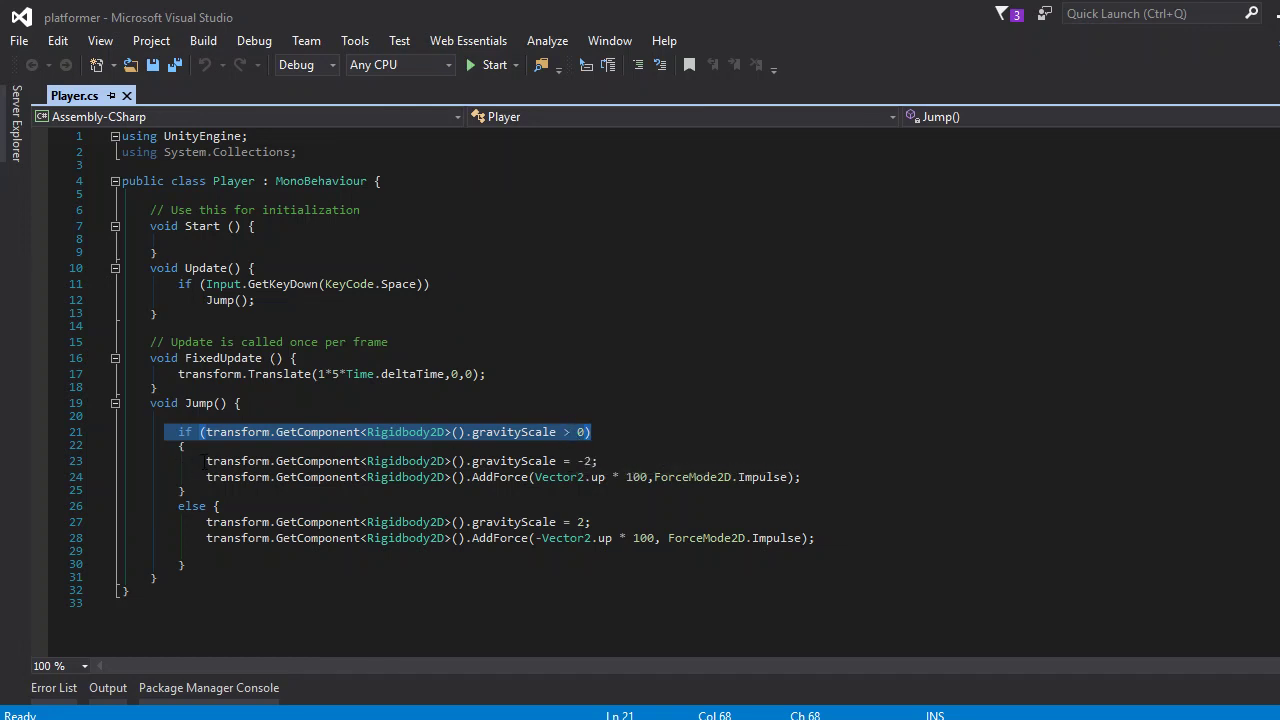
Change gravityScale to -1 on line 23 and to 1 on line 27.
{"action": "left_click_drag", "start_coordinate": [204, 462], "coordinate": [562, 462]}
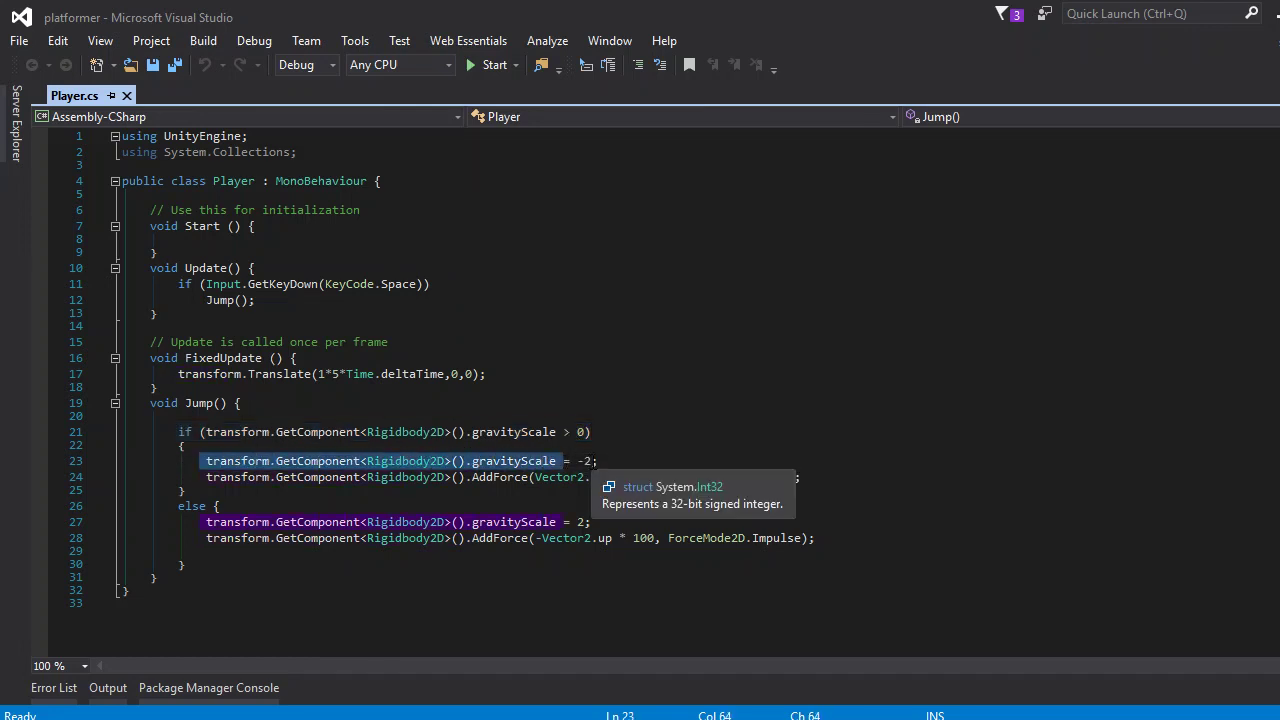
{"action": "left_click", "coordinate": [584, 461]}
{"action": "key", "text": "BackSpace"}
{"action": "type", "text": "1"}
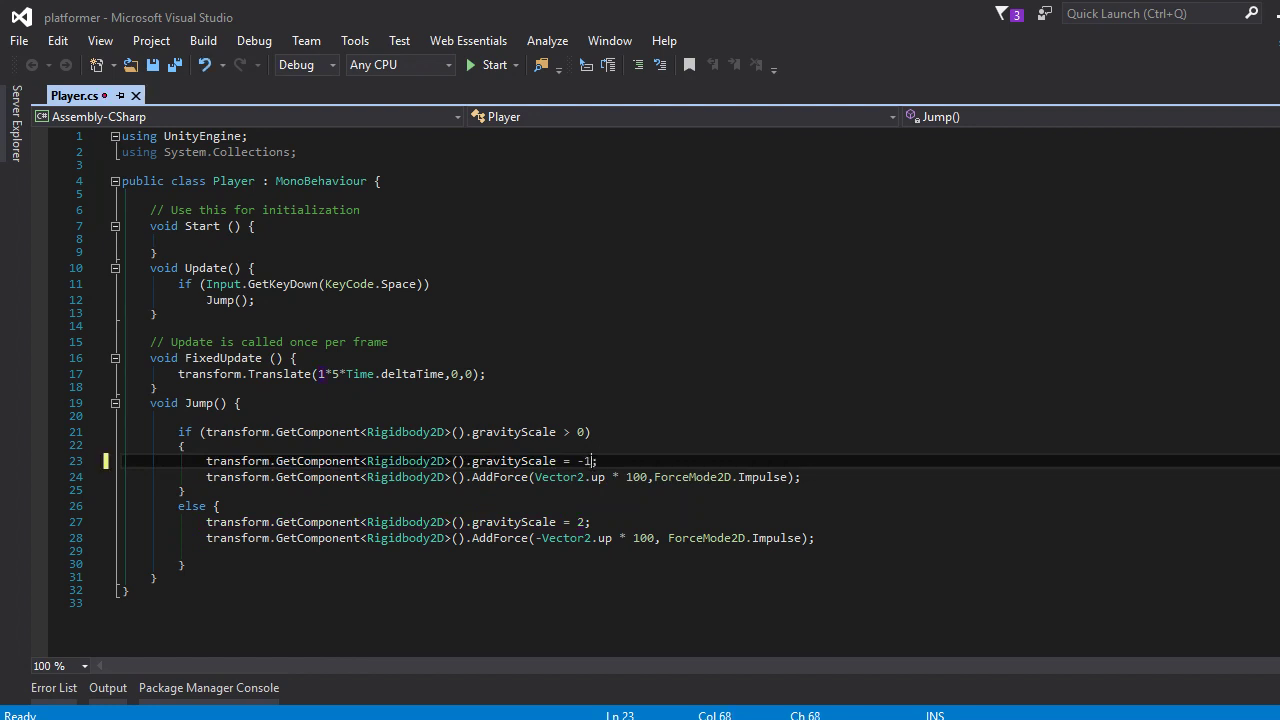
{"action": "left_click", "coordinate": [589, 521]}
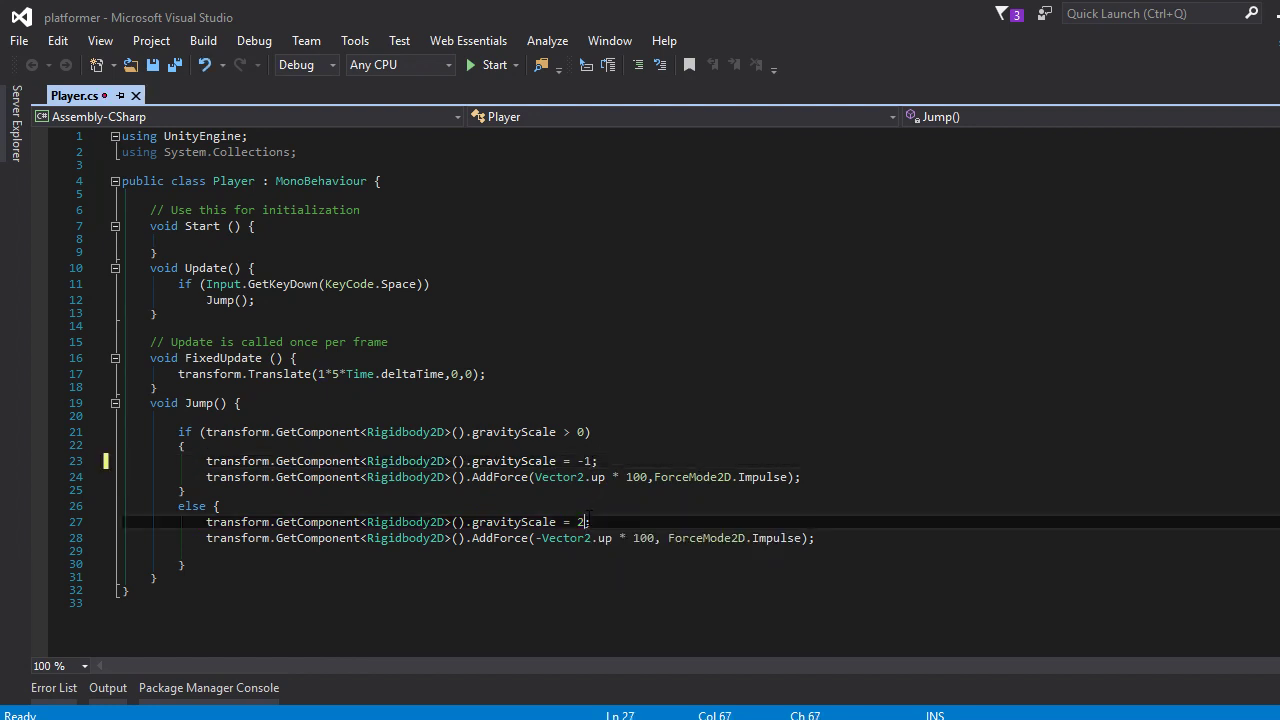
{"action": "key", "text": "BackSpace"}
{"action": "type", "text": "1"}
{"action": "left_click", "coordinate": [619, 458]}
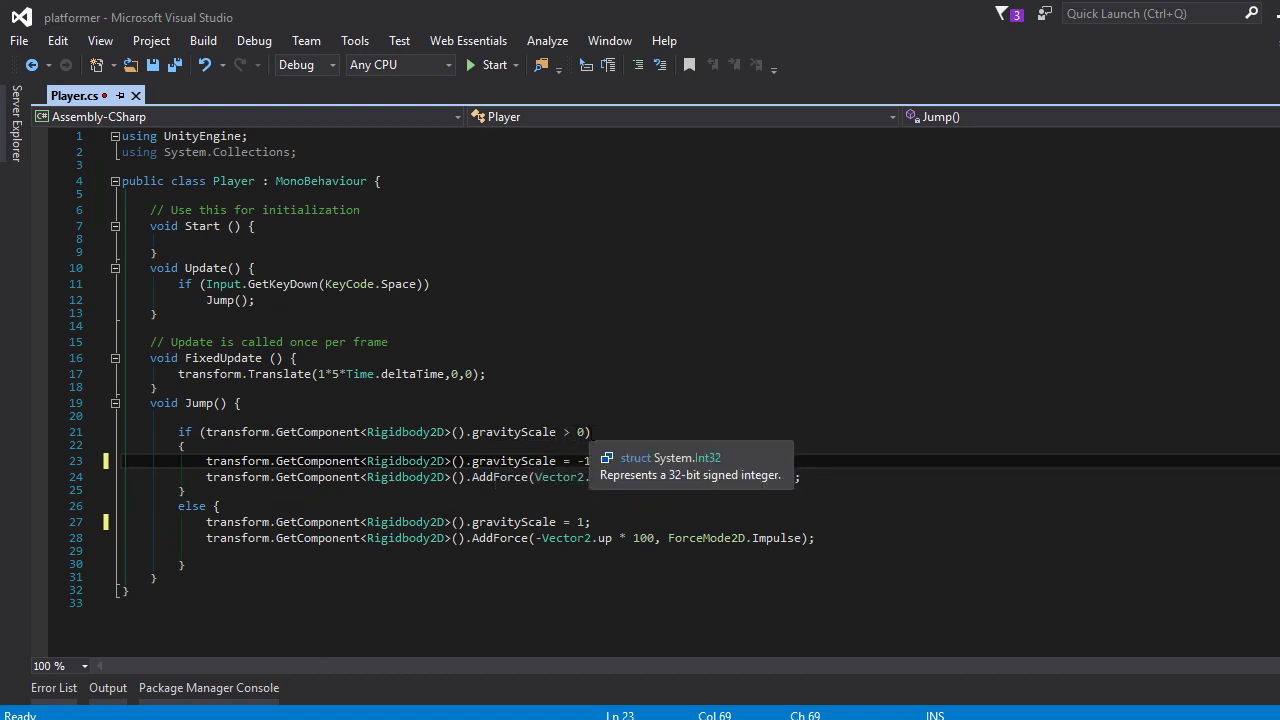
Check the new gravity values, then comment out the AddForce calls on lines 24 and 28.
{"action": "left_click", "coordinate": [230, 505]}
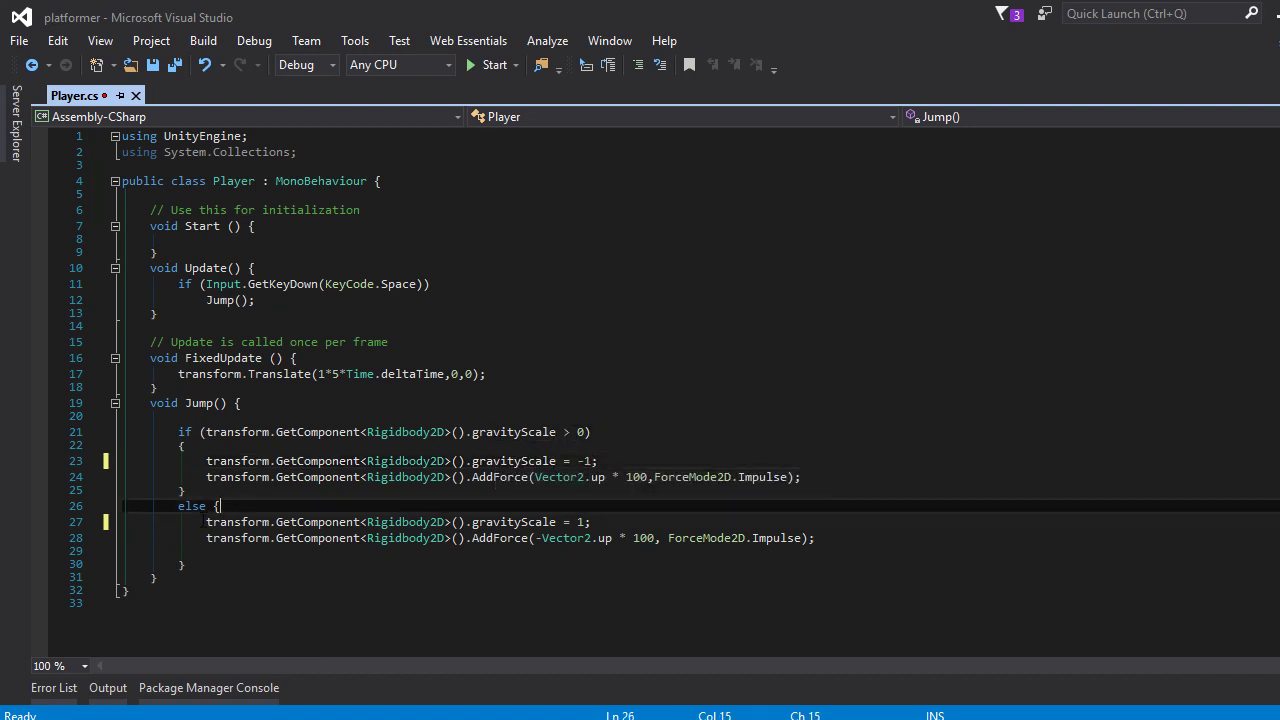
{"action": "left_click", "coordinate": [200, 521]}
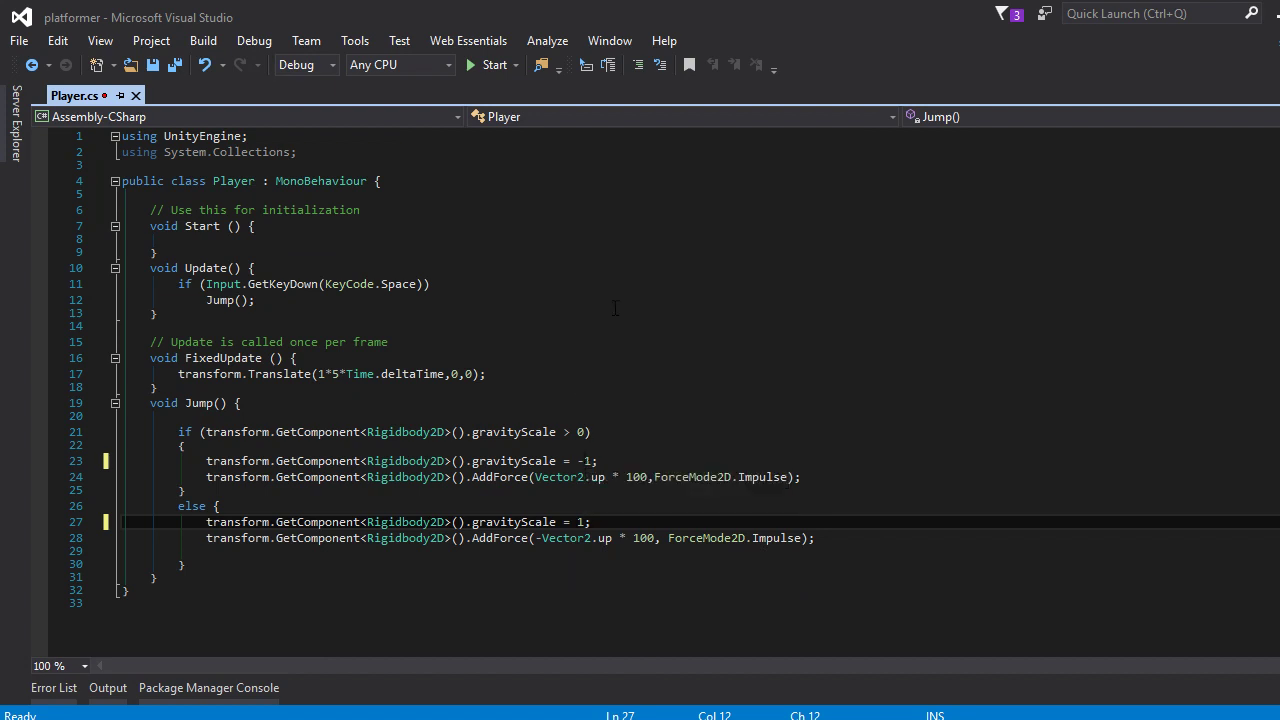
{"action": "double_click", "coordinate": [582, 522]}
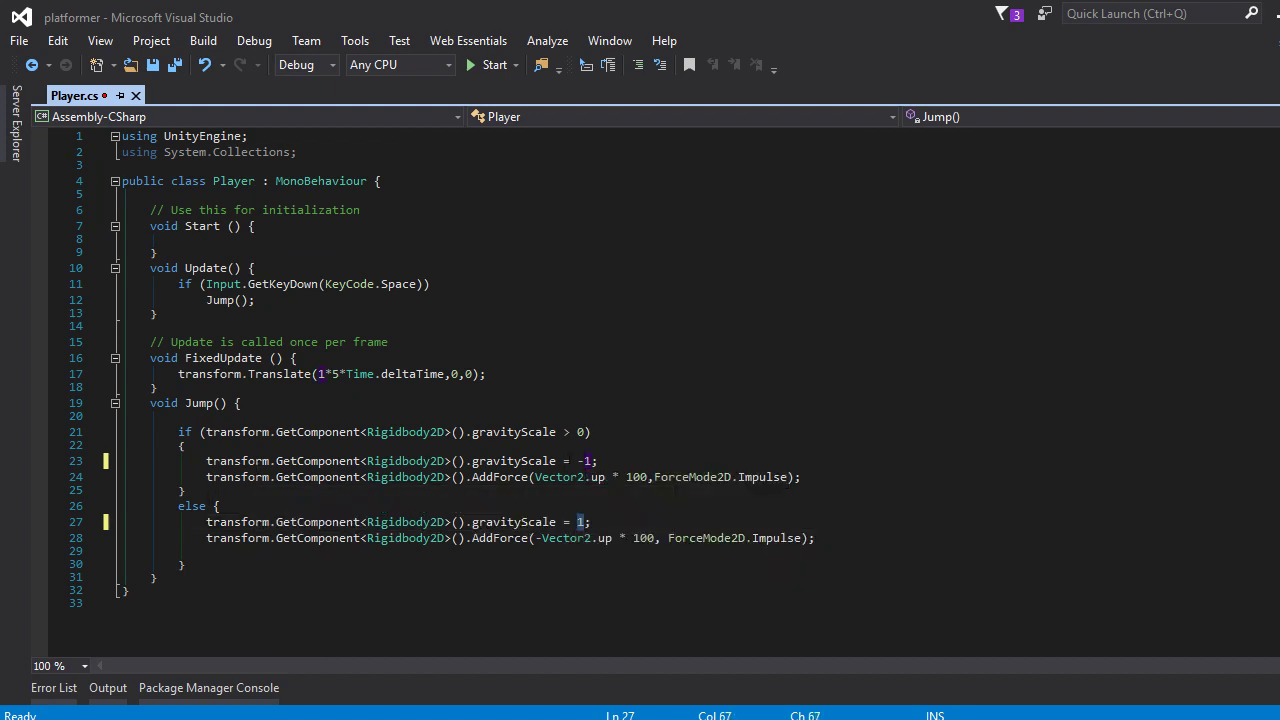
{"action": "left_click_drag", "start_coordinate": [205, 461], "coordinate": [598, 461]}
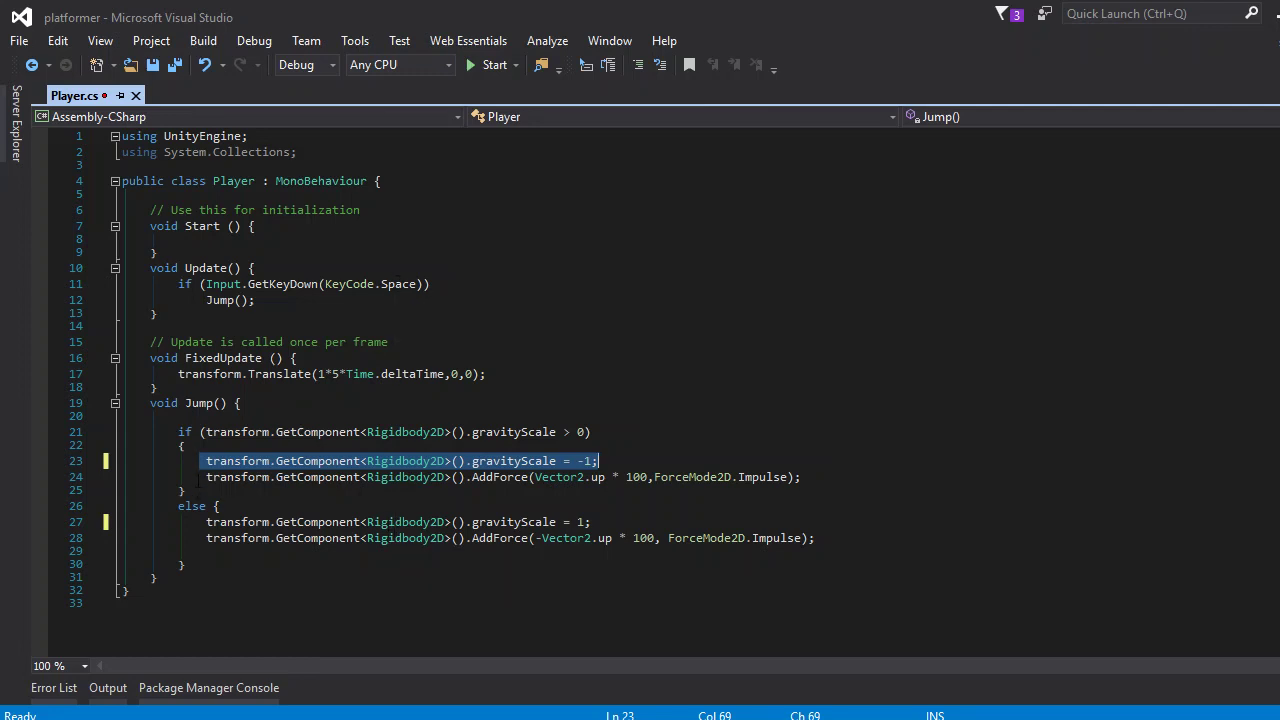
{"action": "left_click", "coordinate": [199, 477]}
{"action": "type", "text": "//"}
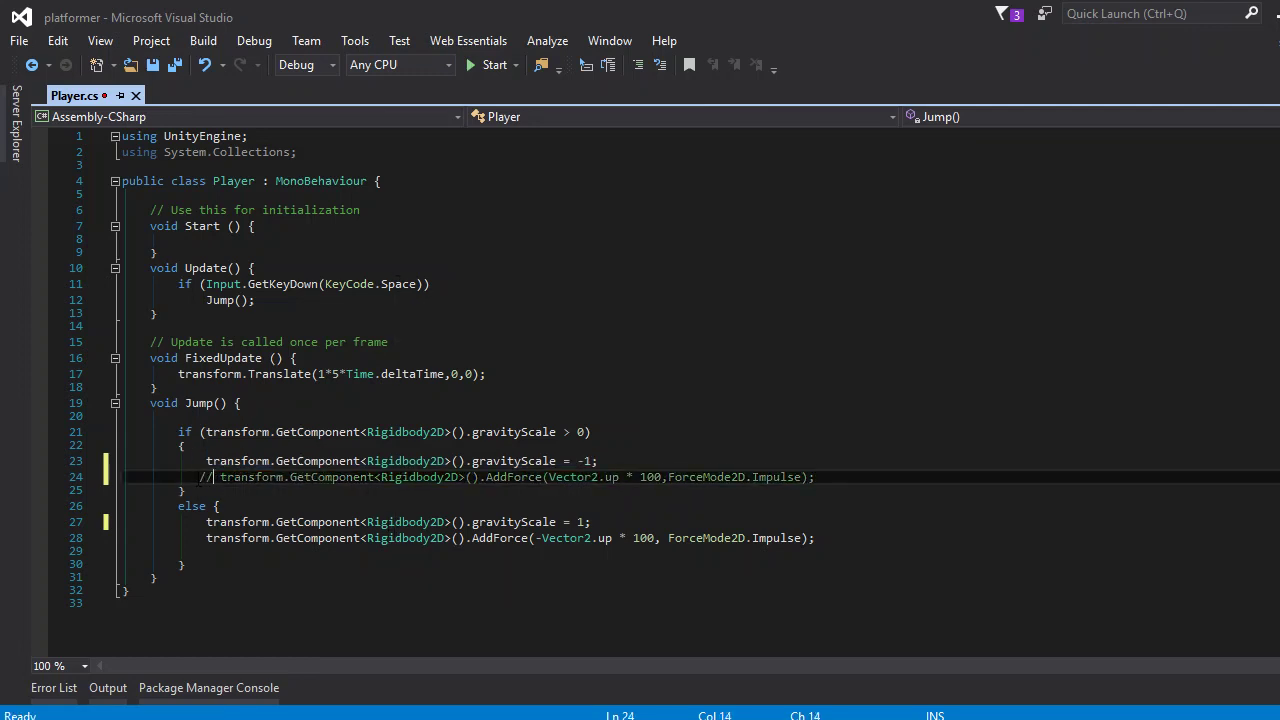
{"action": "left_click", "coordinate": [197, 541]}
{"action": "type", "text": "//"}
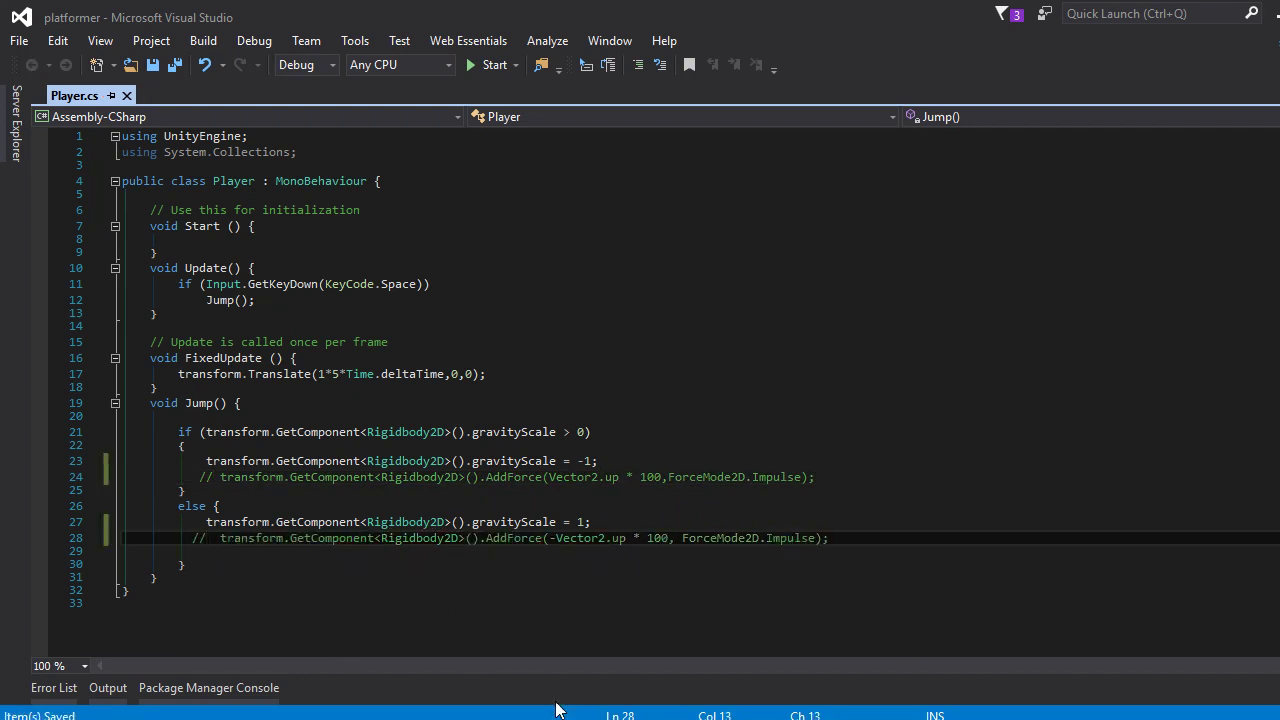
{"action": "key", "text": "alt+Tab"}
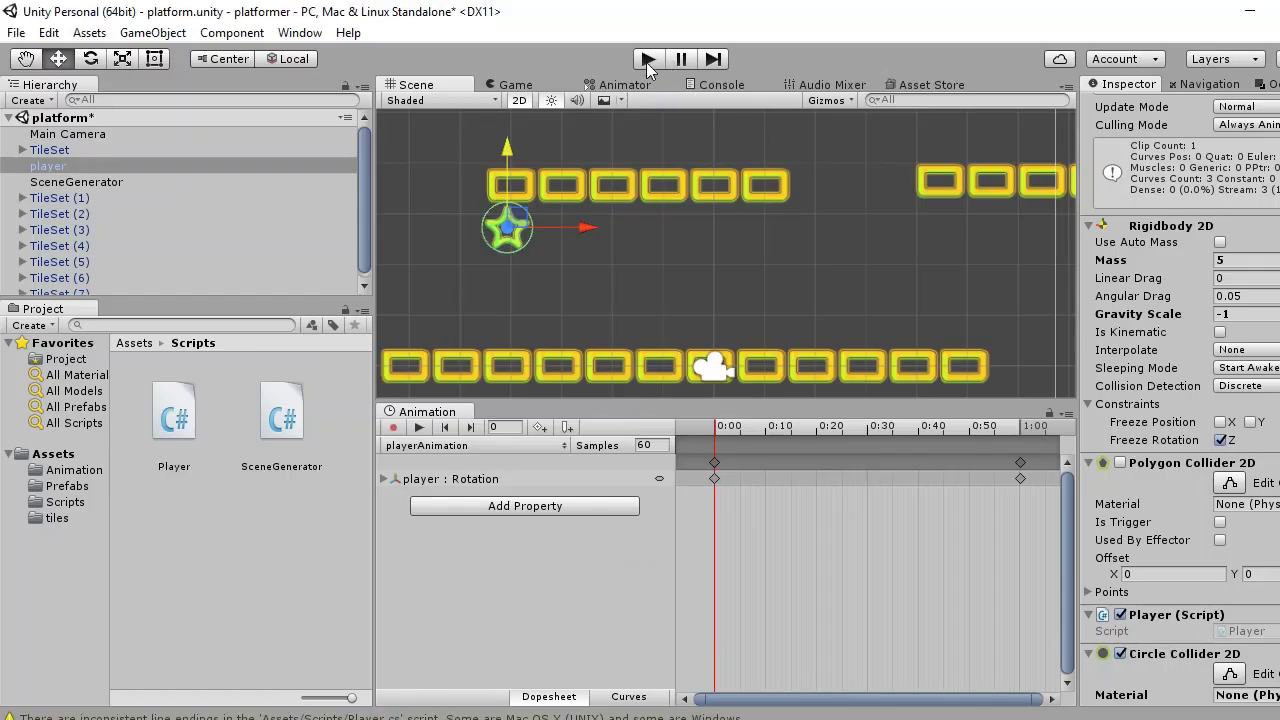
Test-play the flipped-gravity jump, stop the game, and return to Player.cs.
{"action": "left_click", "coordinate": [648, 58]}
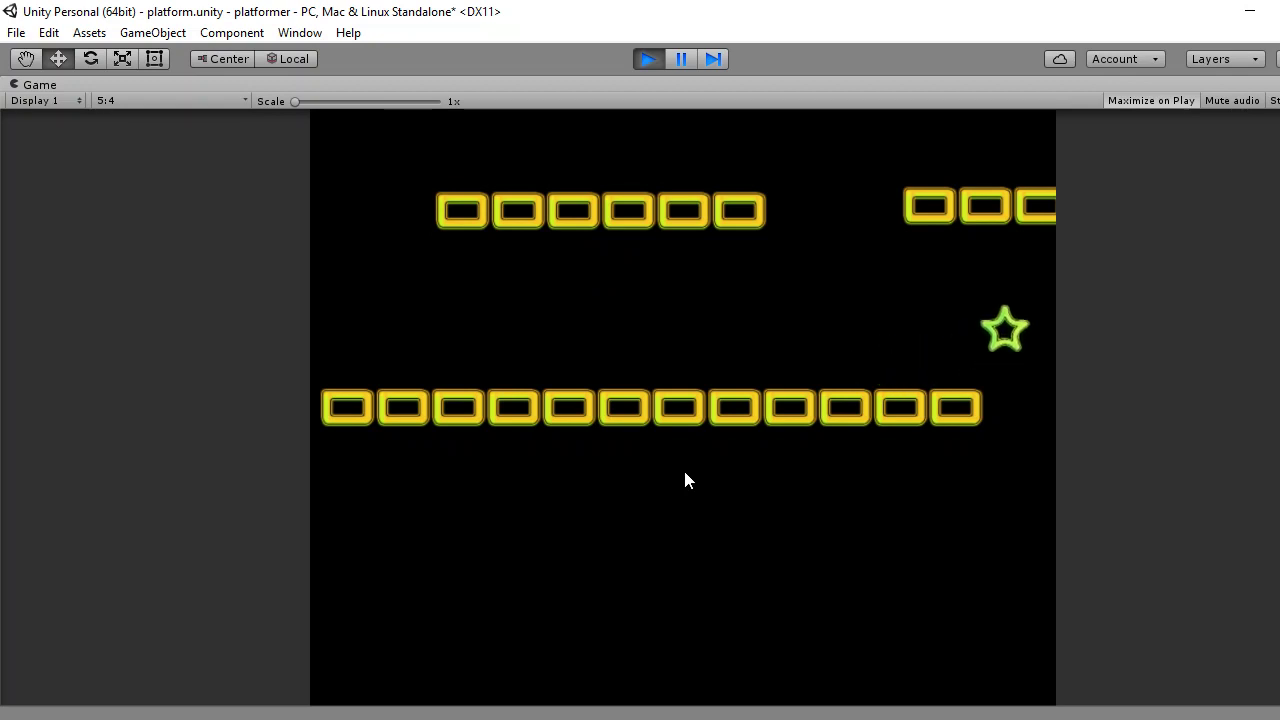
{"action": "left_click", "coordinate": [657, 61]}
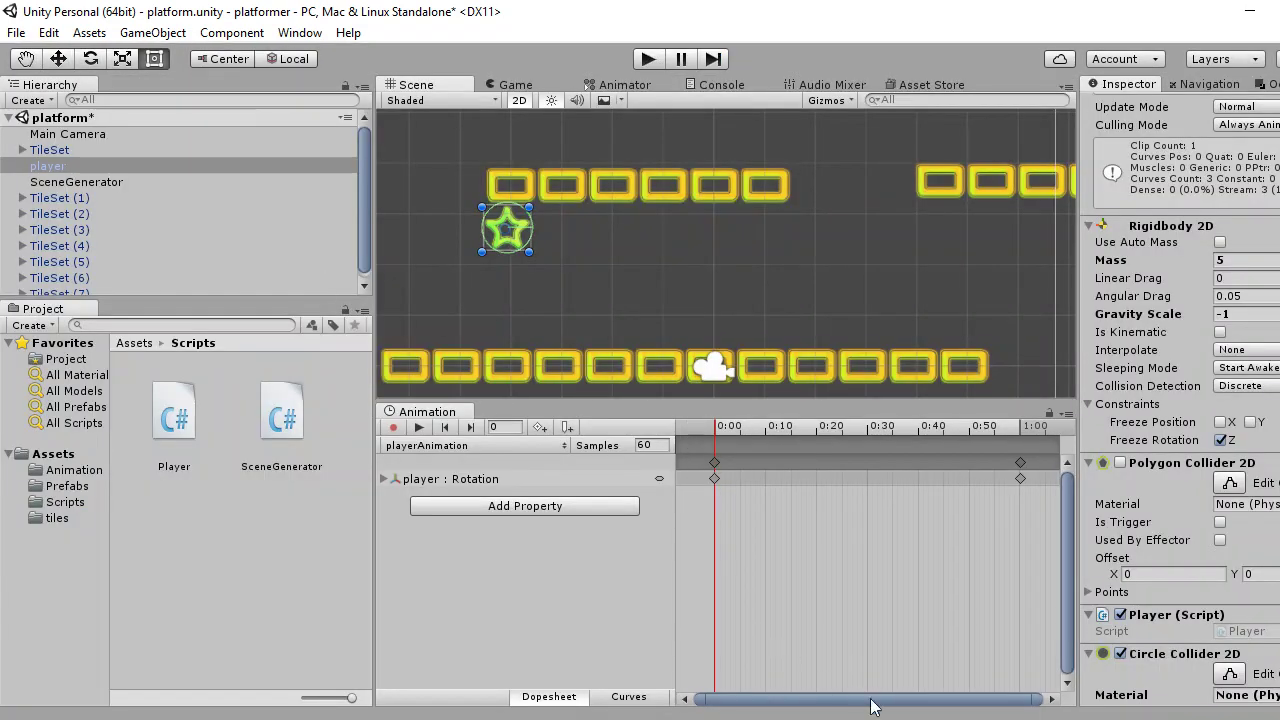
{"action": "key", "text": "alt+Tab"}
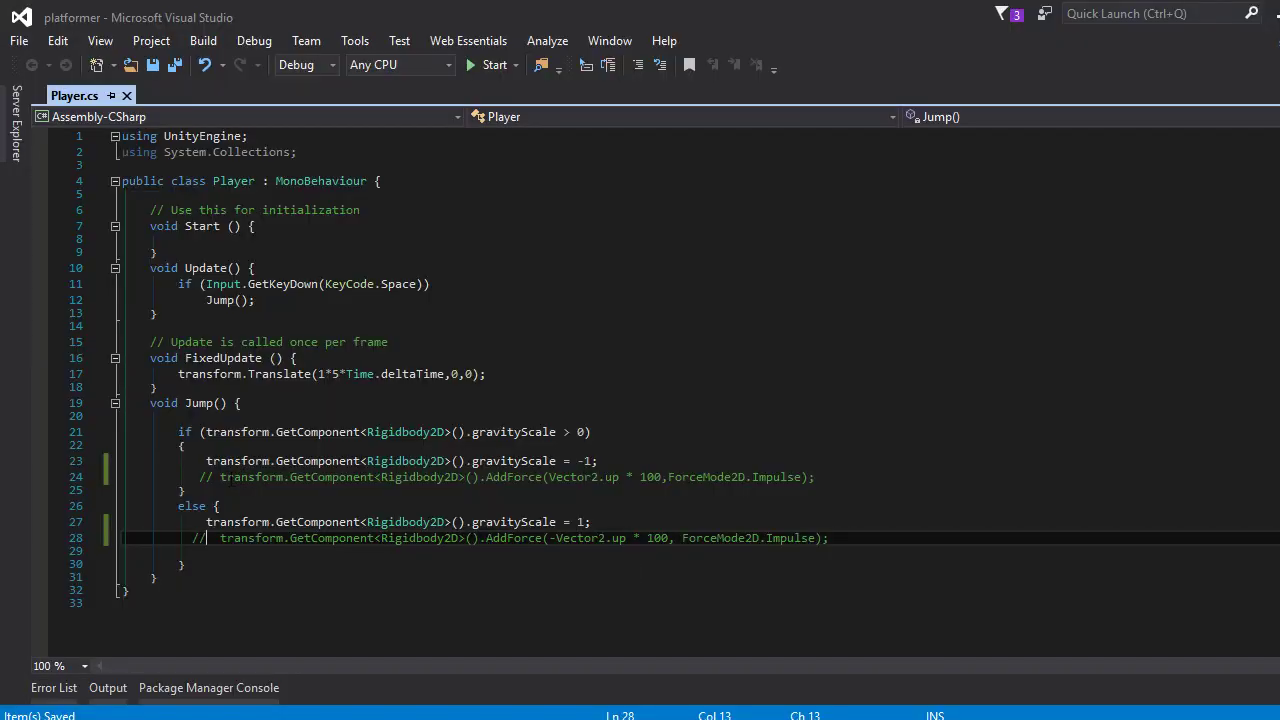
Uncomment the two AddForce jump lines, 24 and 28, in Jump().
{"action": "left_click", "coordinate": [213, 477]}
{"action": "key", "text": "BackSpace"}
{"action": "key", "text": "BackSpace"}
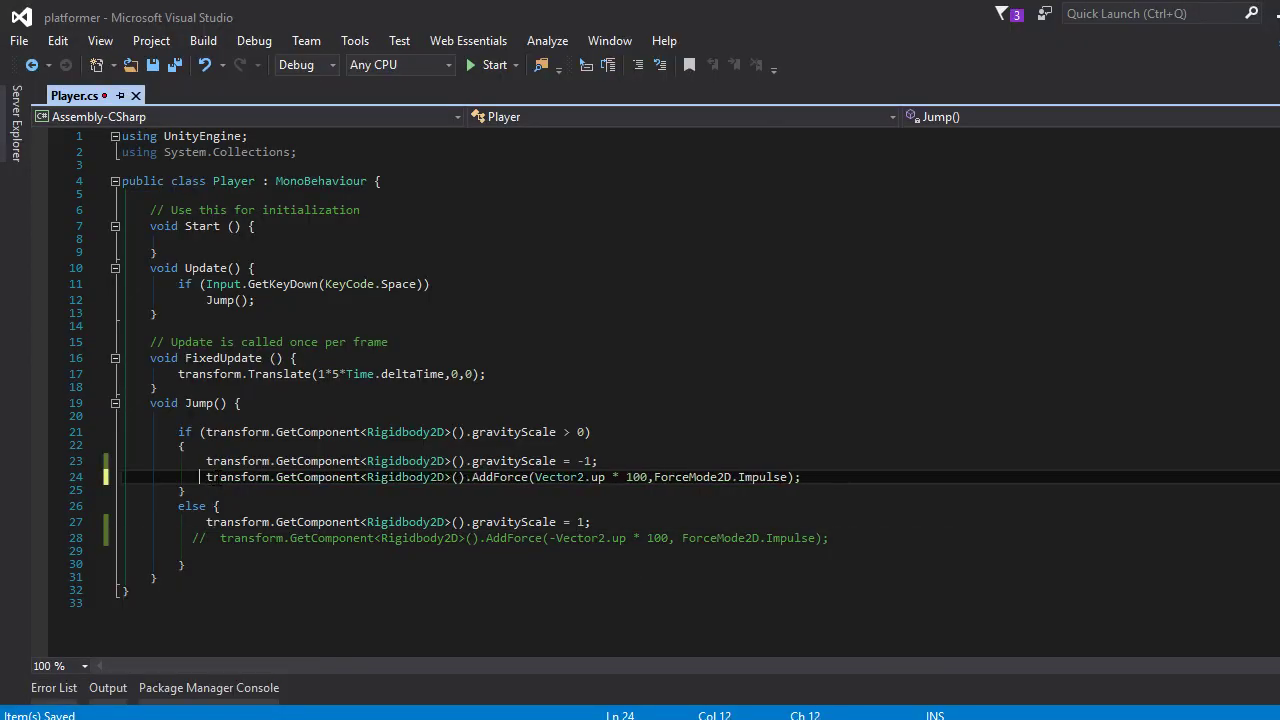
{"action": "left_click", "coordinate": [211, 538]}
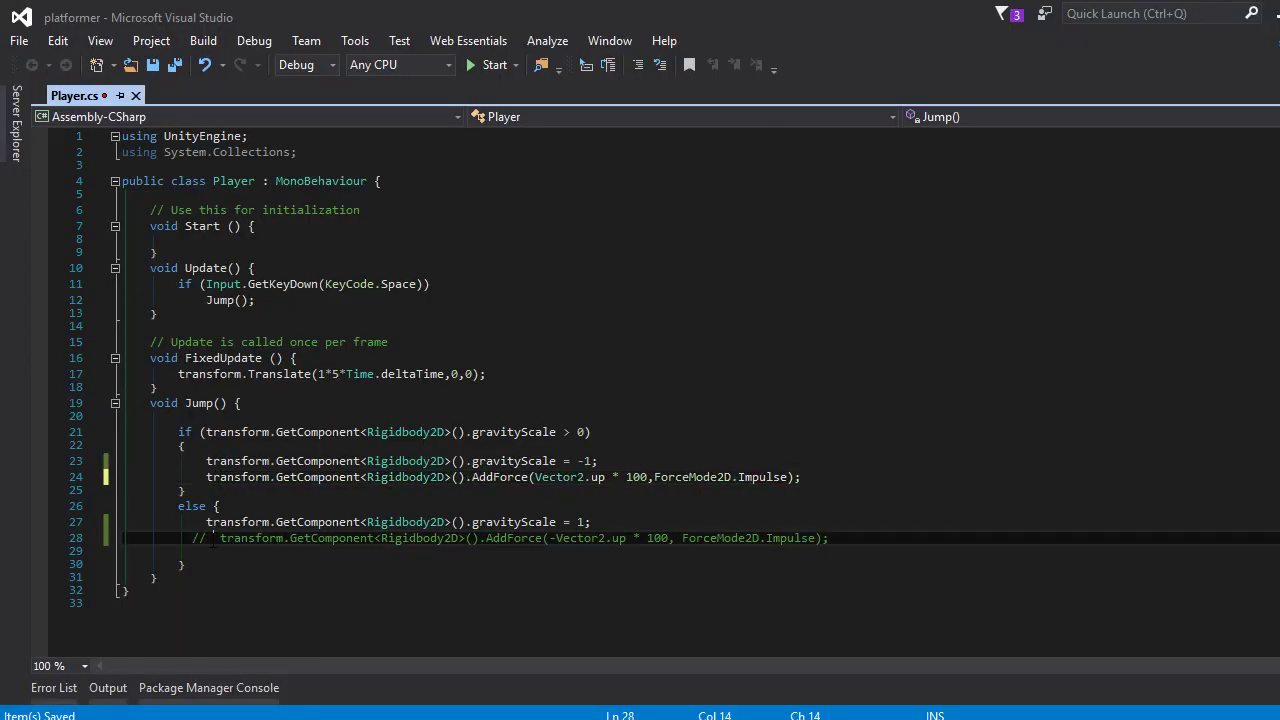
{"action": "key", "text": "BackSpace"}
{"action": "key", "text": "BackSpace"}
{"action": "key", "text": "BackSpace"}
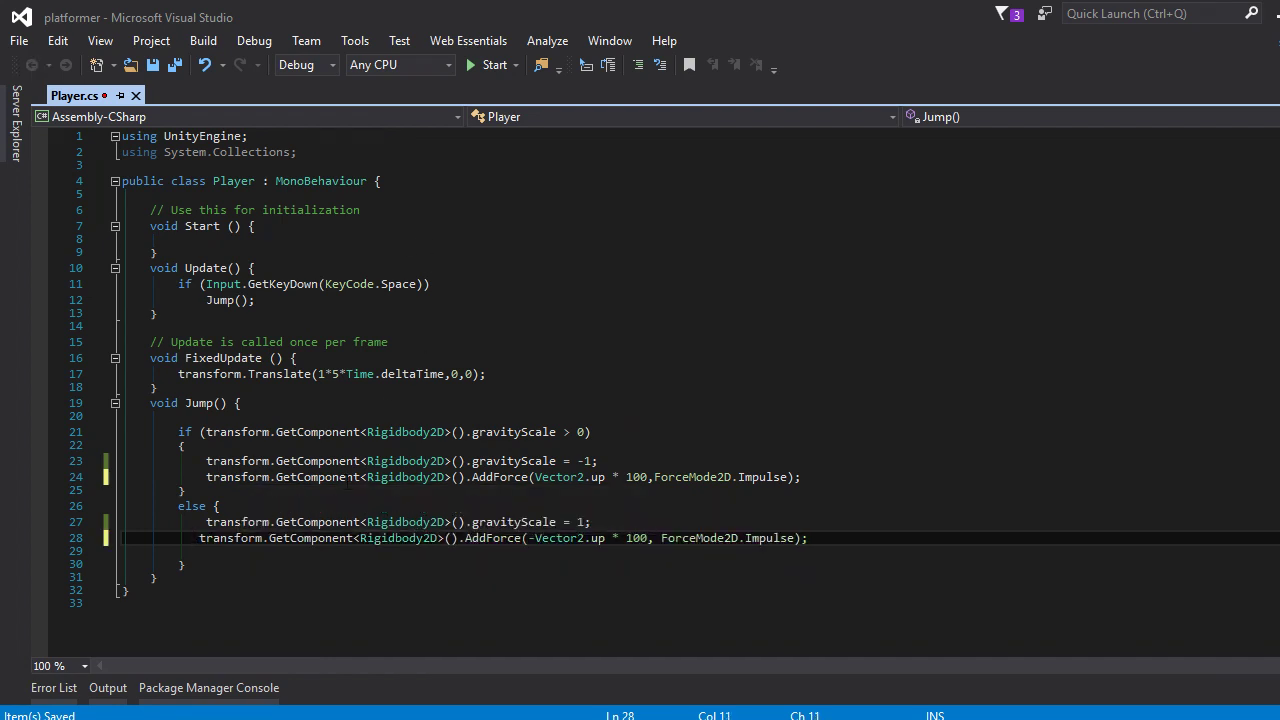
Add a space after '100,' before ForceMode2D.Impulse on line 24 and save Player.cs.
{"action": "left_click_drag", "start_coordinate": [465, 477], "coordinate": [203, 477]}
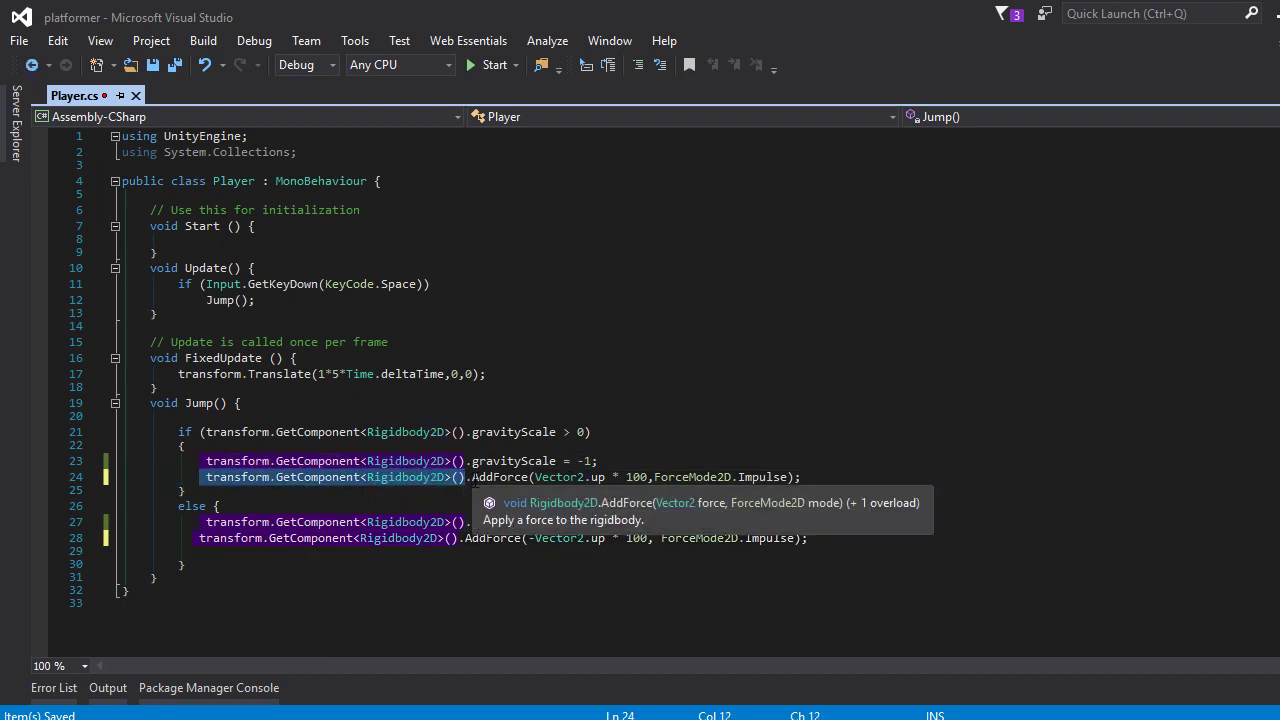
{"action": "left_click", "coordinate": [527, 478]}
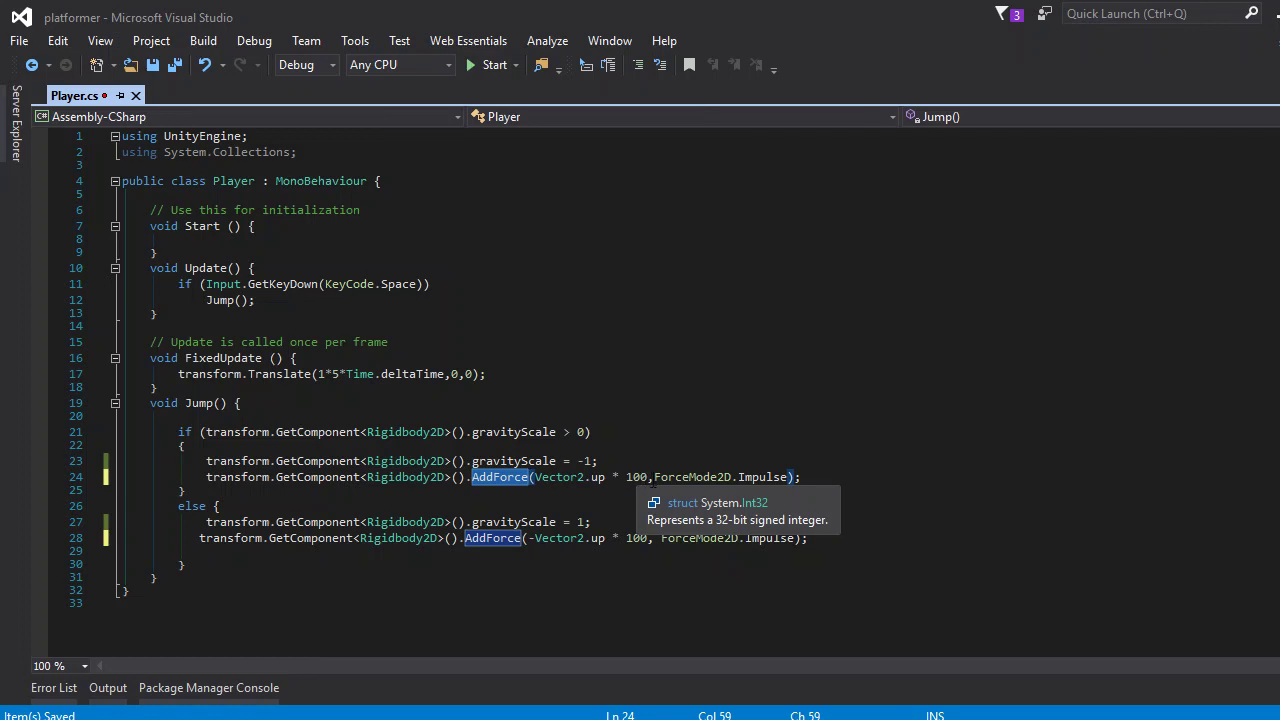
{"action": "left_click_drag", "start_coordinate": [651, 477], "coordinate": [790, 477]}
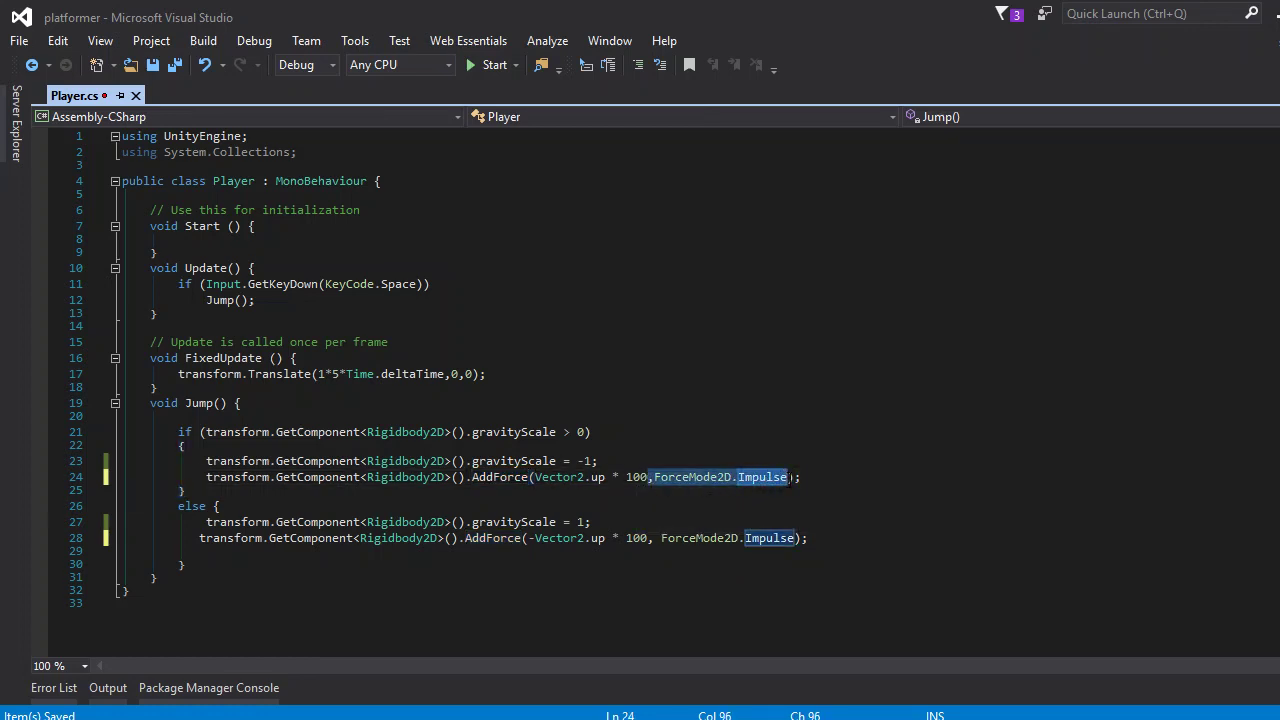
{"action": "mouse_move", "coordinate": [740, 476]}
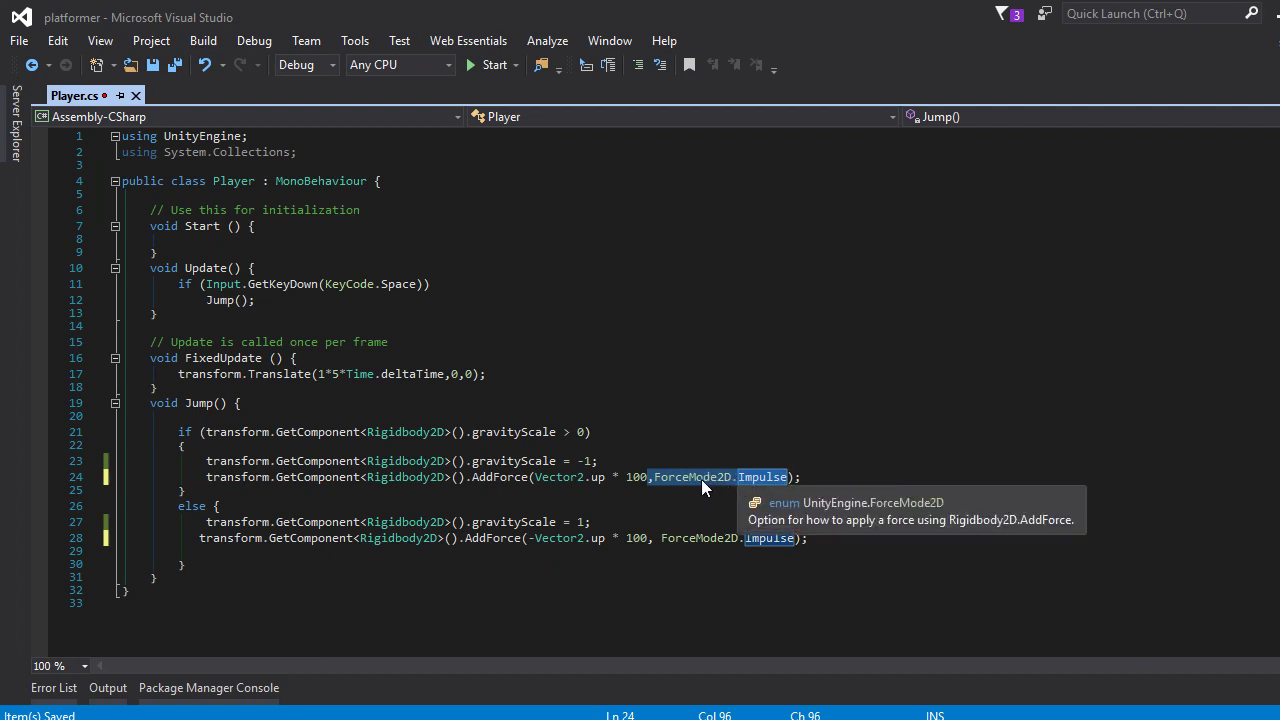
{"action": "key", "text": "Down"}
{"action": "mouse_move", "coordinate": [697, 478]}
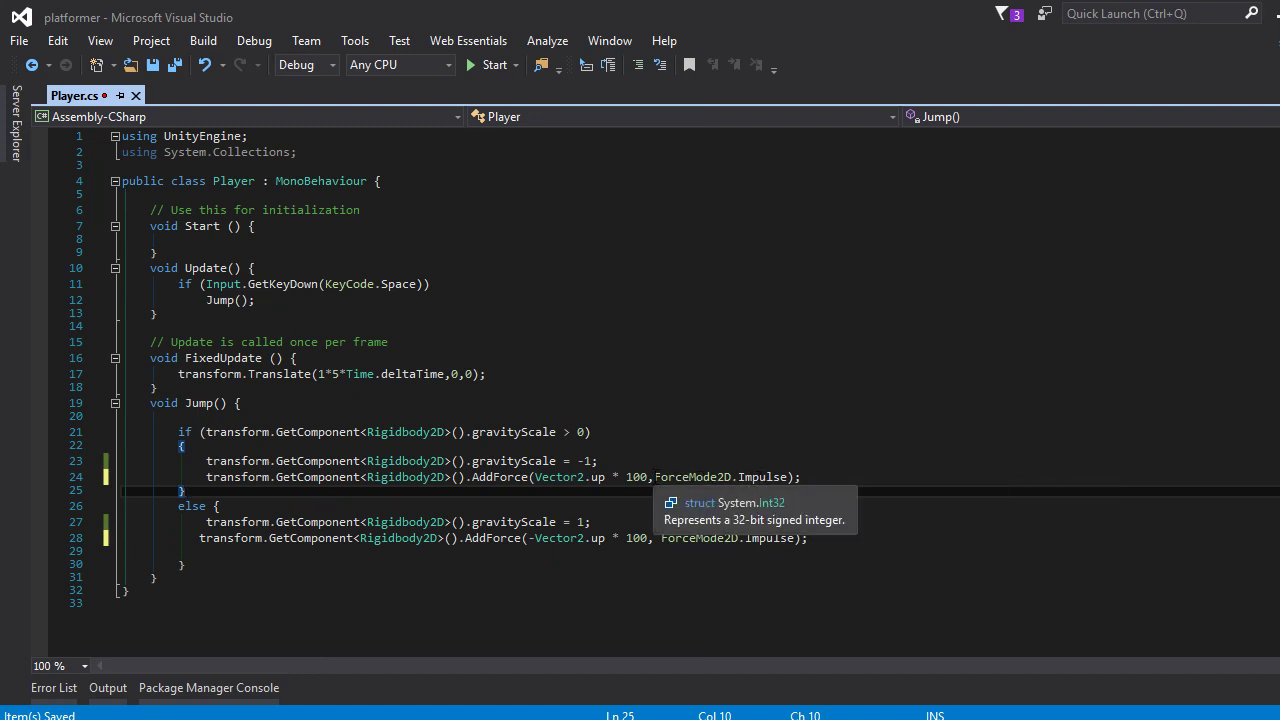
{"action": "left_click", "coordinate": [654, 477]}
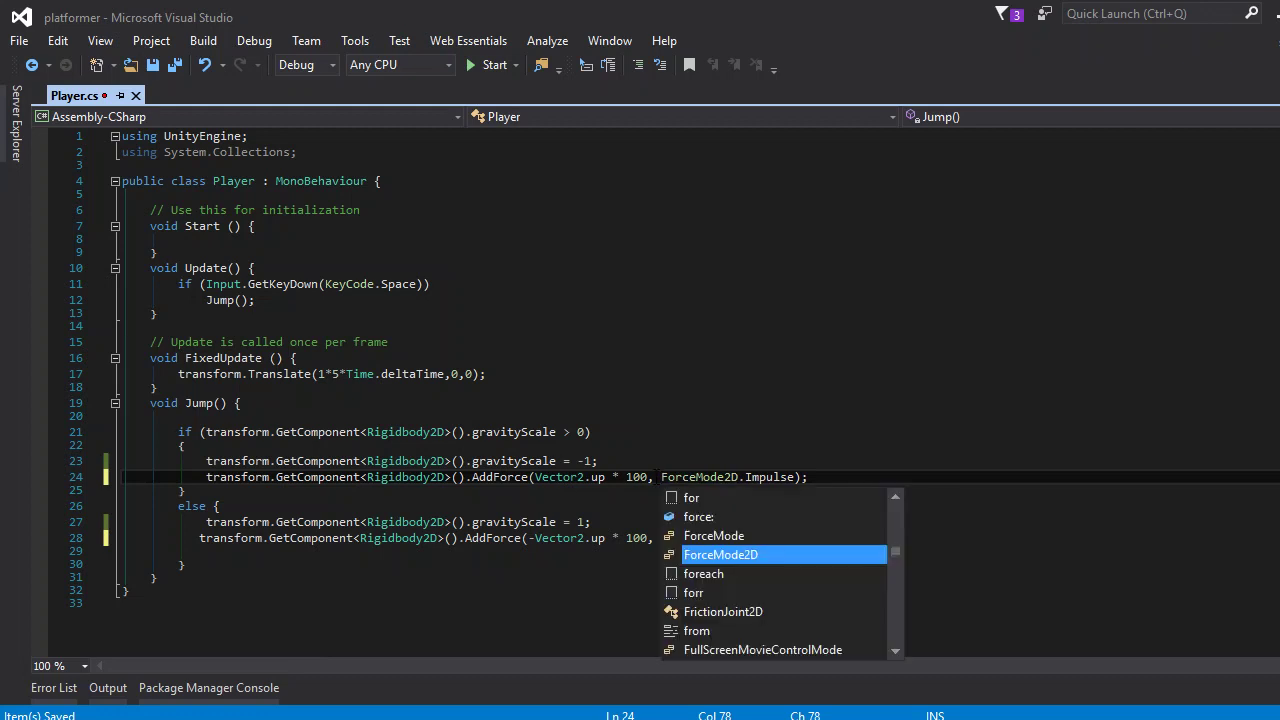
{"action": "key", "text": "Escape"}
{"action": "left_click", "coordinate": [697, 477]}
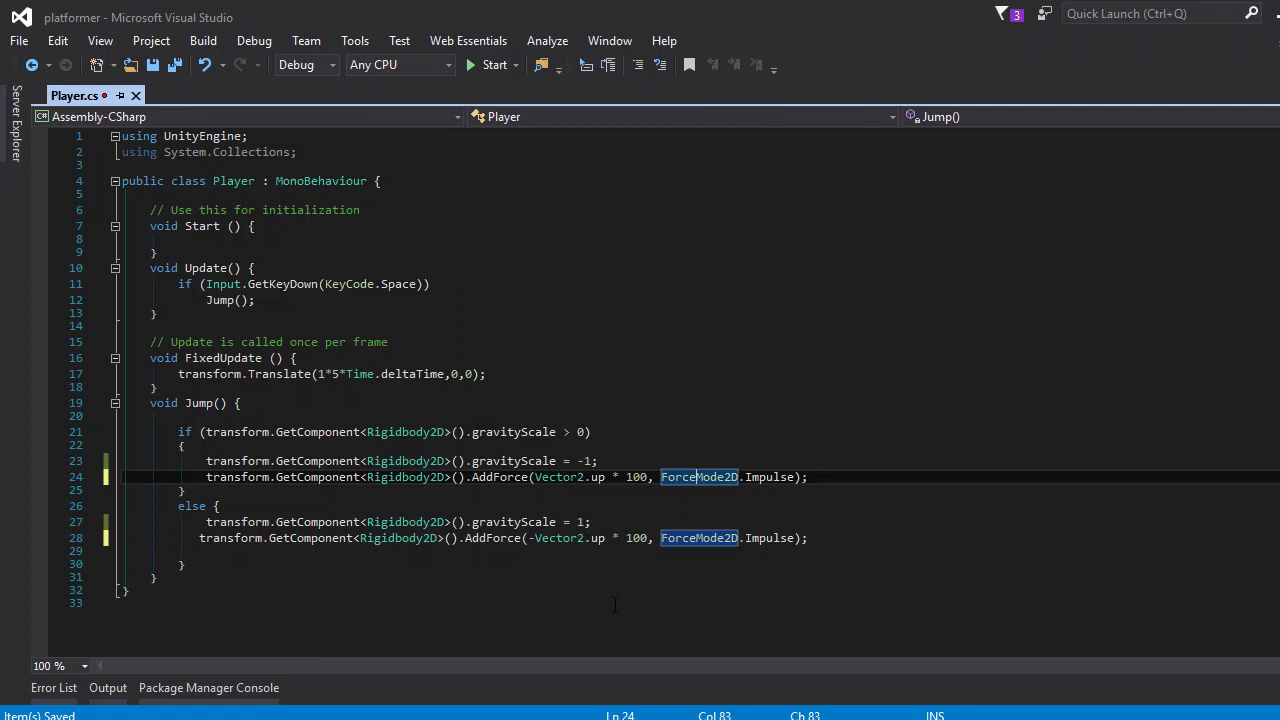
{"action": "left_click", "coordinate": [171, 66]}
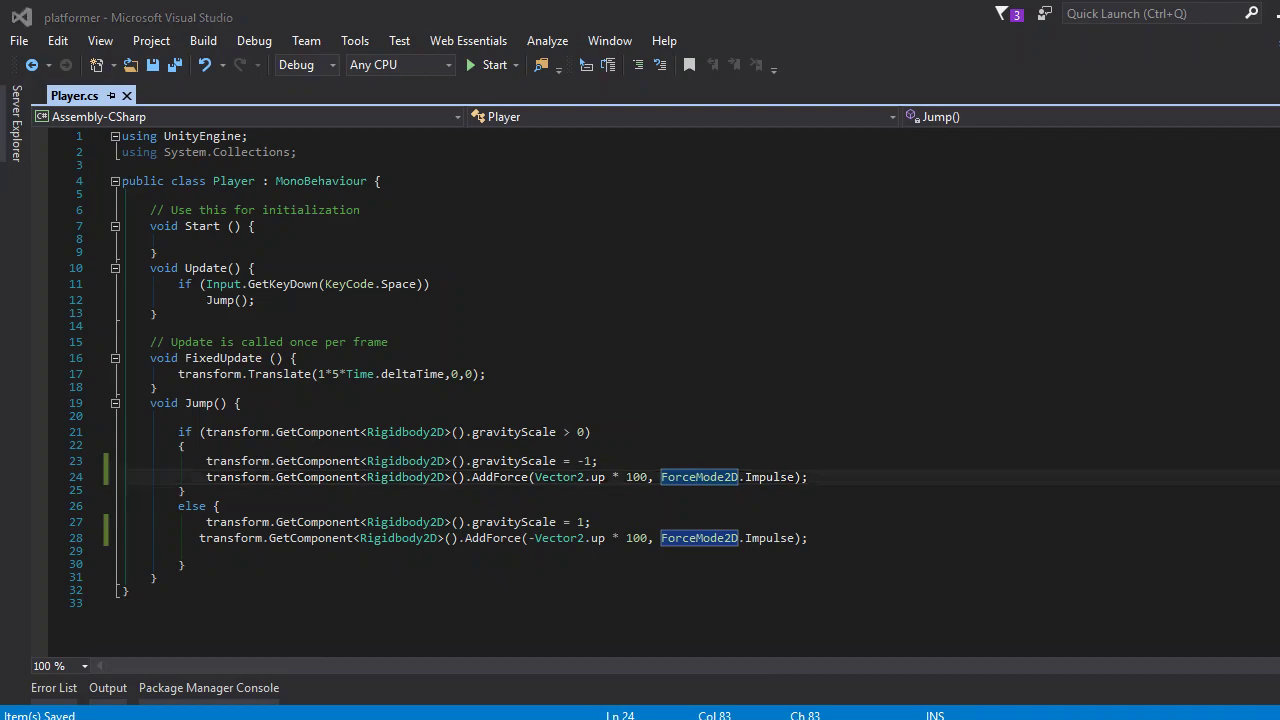
{"action": "key", "text": "alt+Tab"}
Test-run the game, jump once with Space, and stop play mode.
{"action": "left_click", "coordinate": [649, 61]}
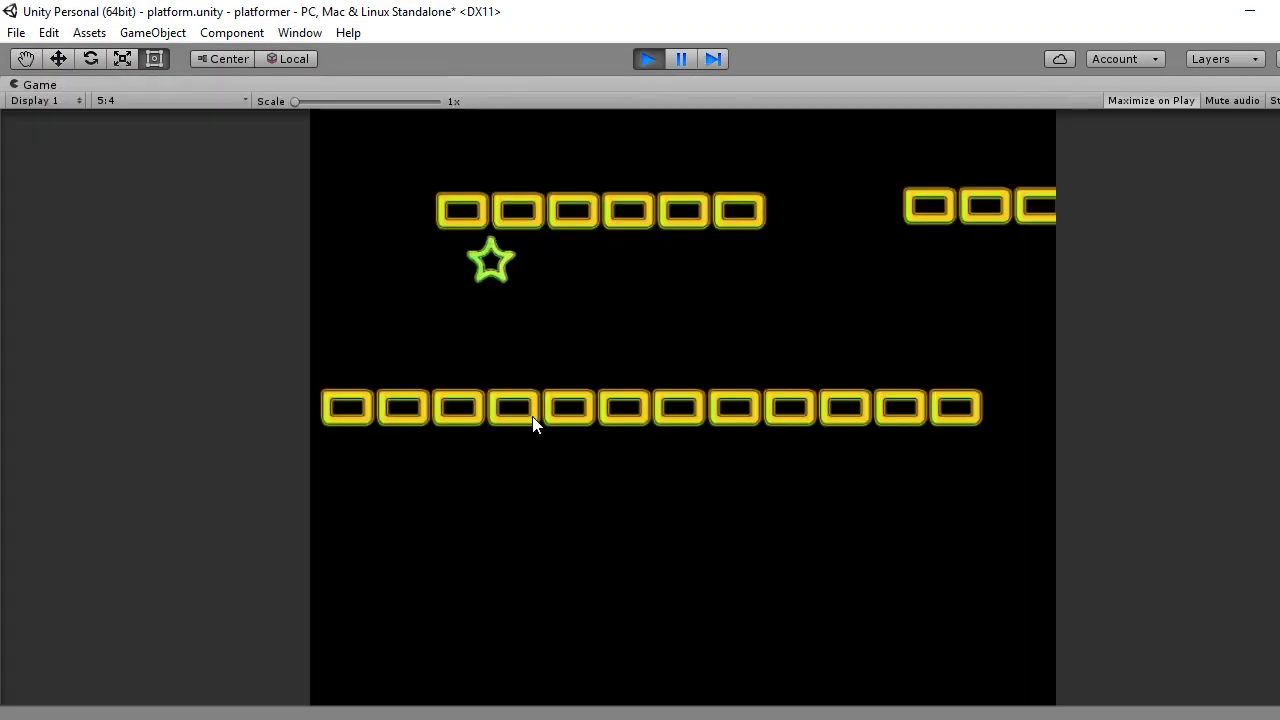
{"action": "key", "text": "space"}
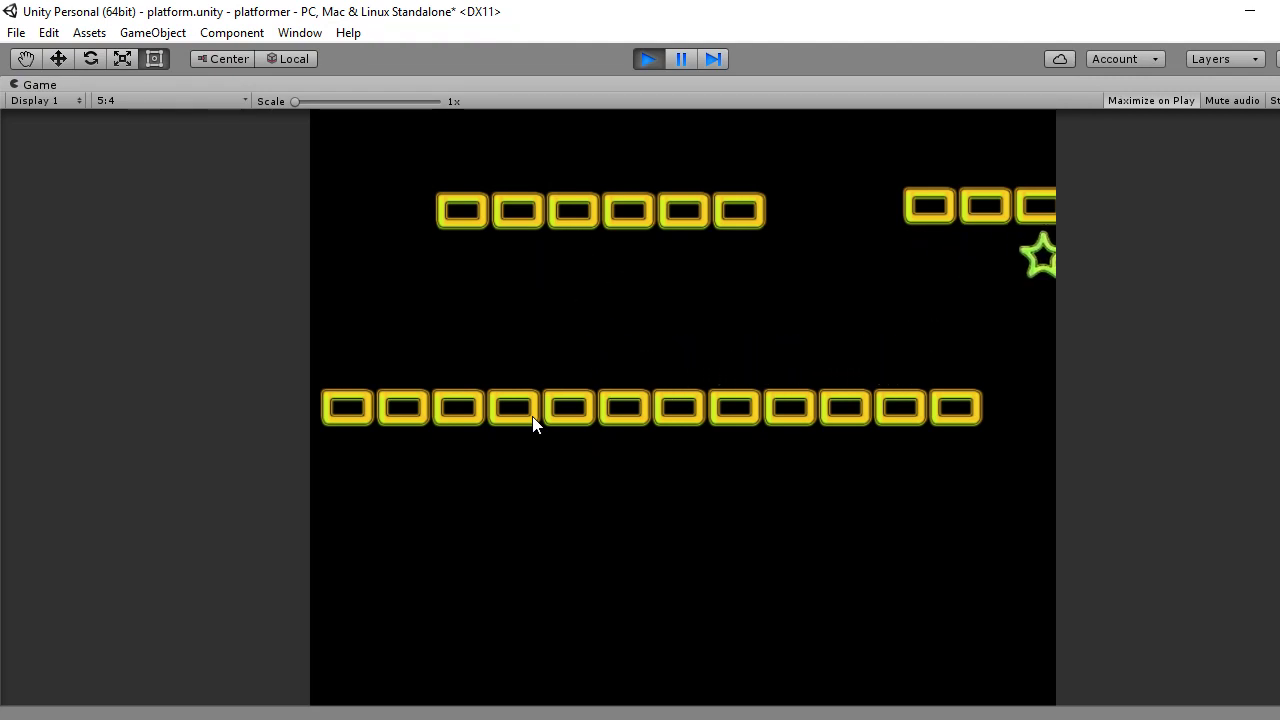
{"action": "left_click", "coordinate": [645, 59]}
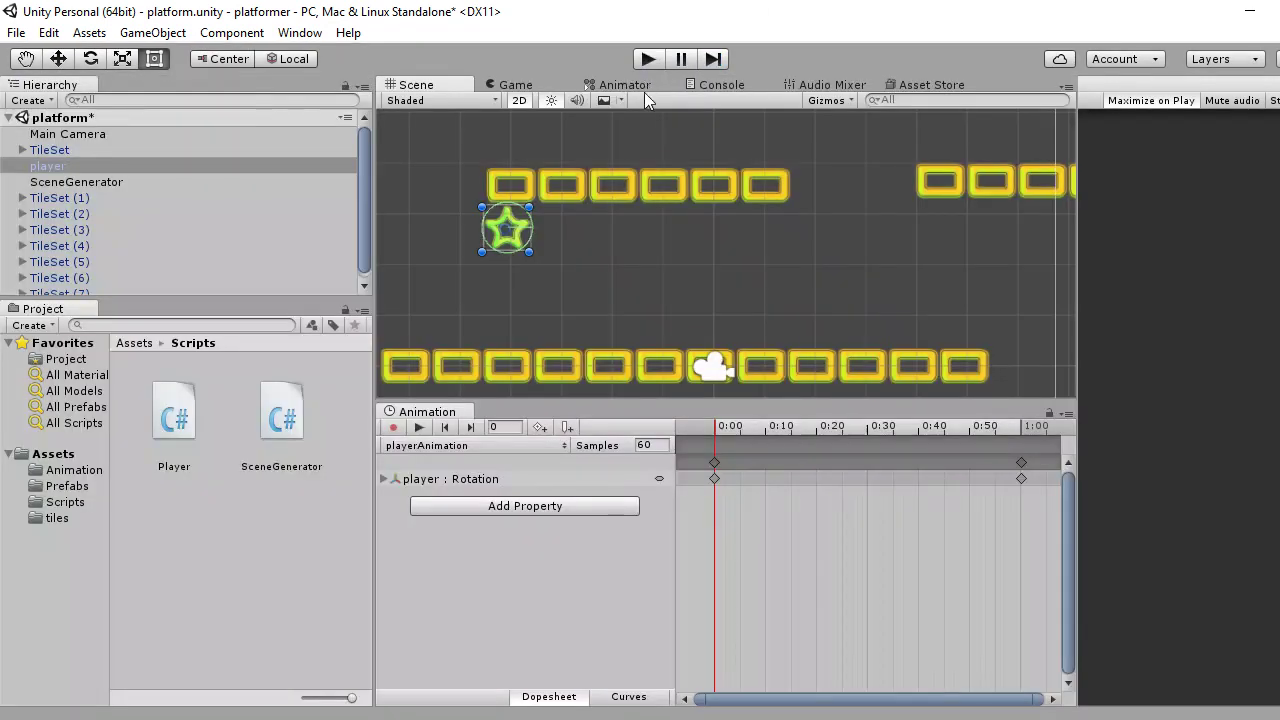
Pan and zoom out the Scene view to show the level's rows of tiles.
{"action": "middle_click_drag", "start_coordinate": [960, 245], "coordinate": [701, 243]}
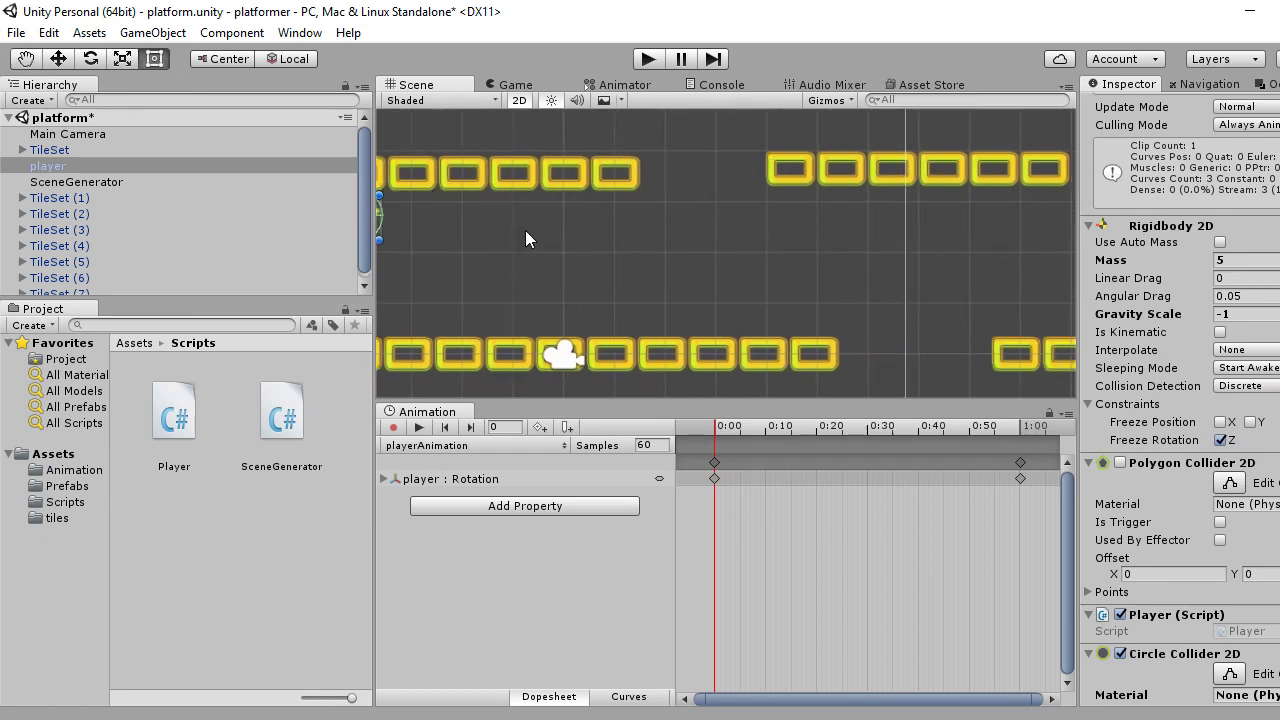
{"action": "mouse_move", "coordinate": [850, 295]}
{"action": "middle_mouse_down"}
{"action": "mouse_move", "coordinate": [921, 286]}
{"action": "mouse_move", "coordinate": [711, 289]}
{"action": "middle_mouse_up"}
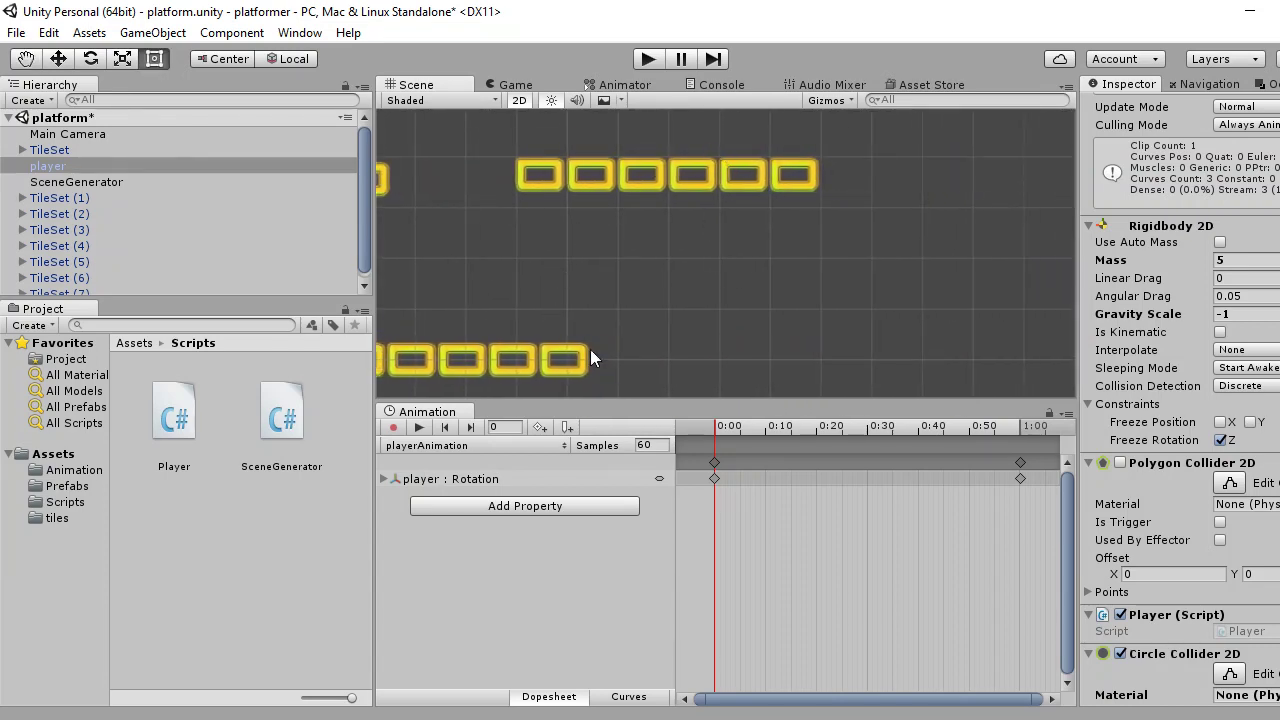
{"action": "scroll", "coordinate": [709, 300], "scroll_direction": "down", "scroll_amount": 2}
{"action": "scroll", "coordinate": [721, 289], "scroll_direction": "down", "scroll_amount": 2}
{"action": "scroll", "coordinate": [713, 302], "scroll_direction": "down", "scroll_amount": 2}
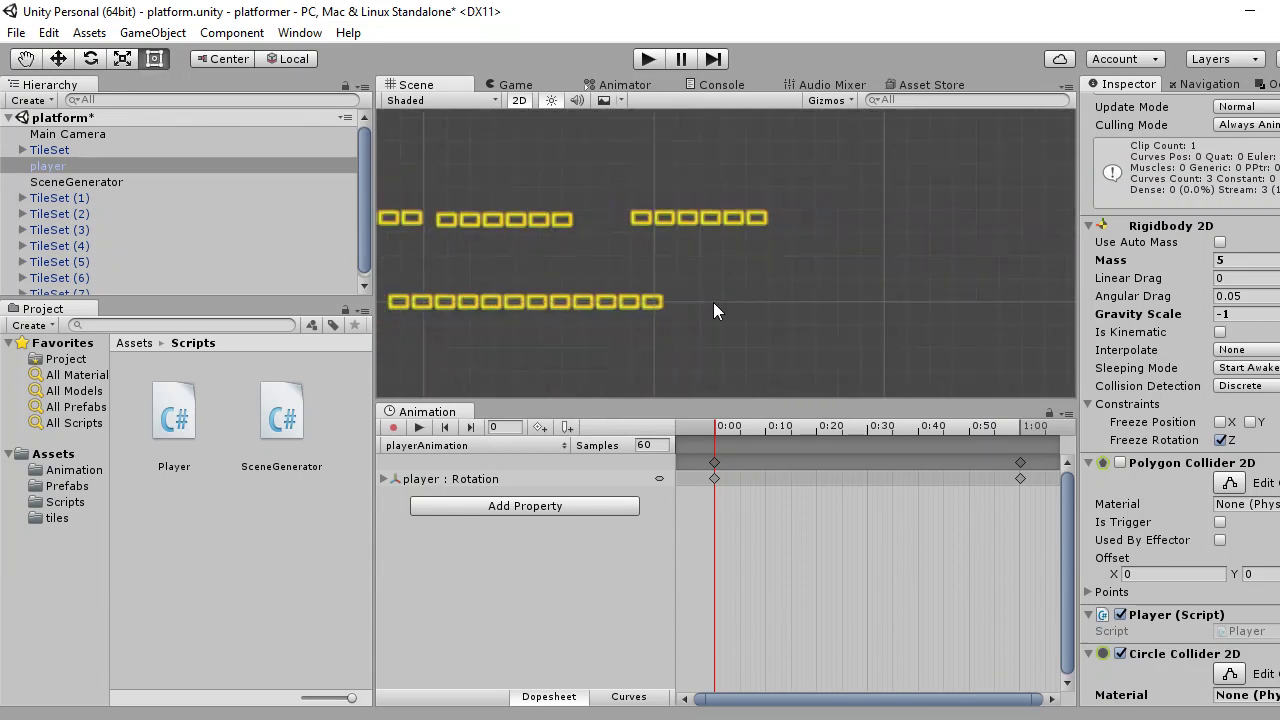
{"action": "scroll", "coordinate": [707, 318], "scroll_direction": "down", "scroll_amount": 1}
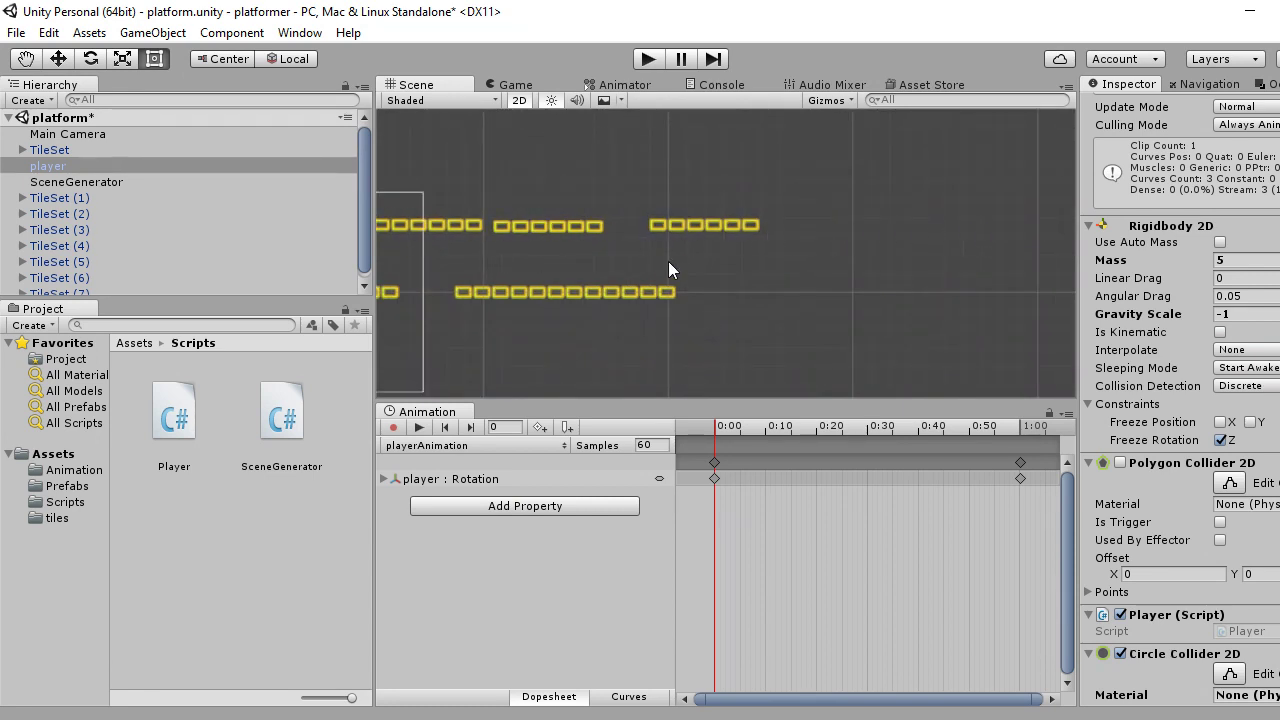
Attach a new script named cameraFollow to Main Camera and open cameraFollow.cs from Assets.
{"action": "left_click", "coordinate": [98, 138]}
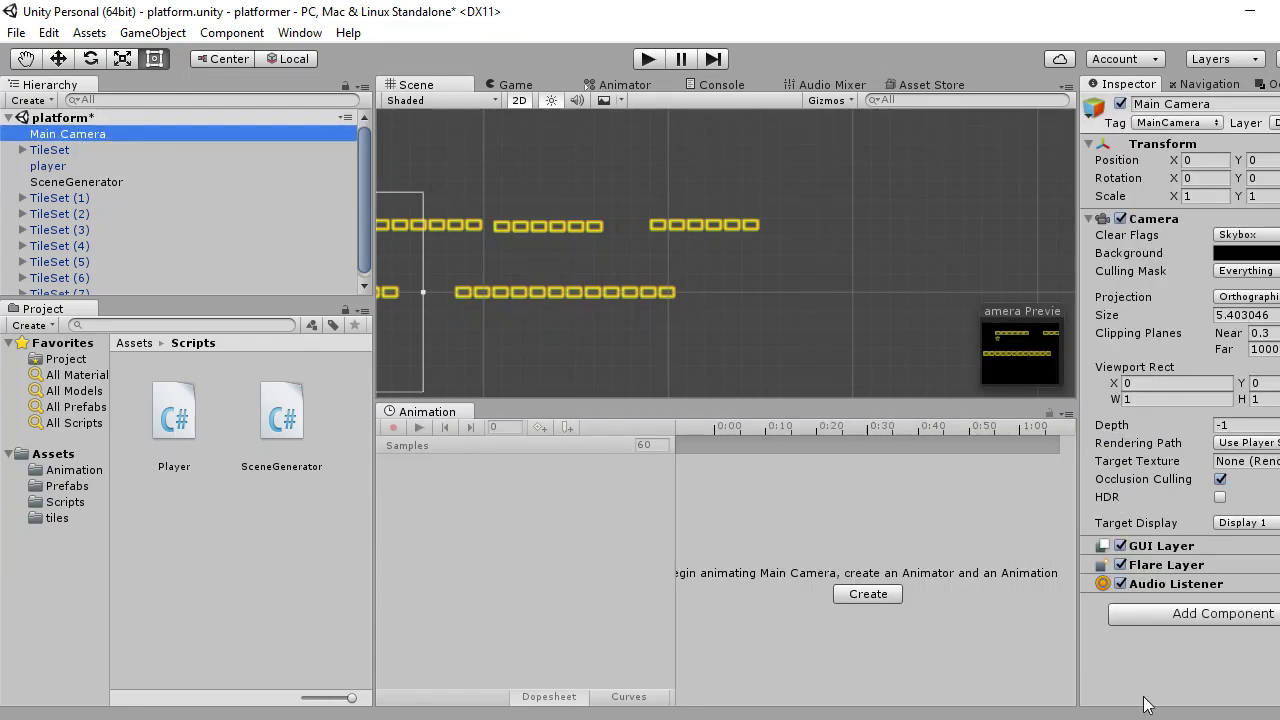
{"action": "left_click", "coordinate": [1247, 618]}
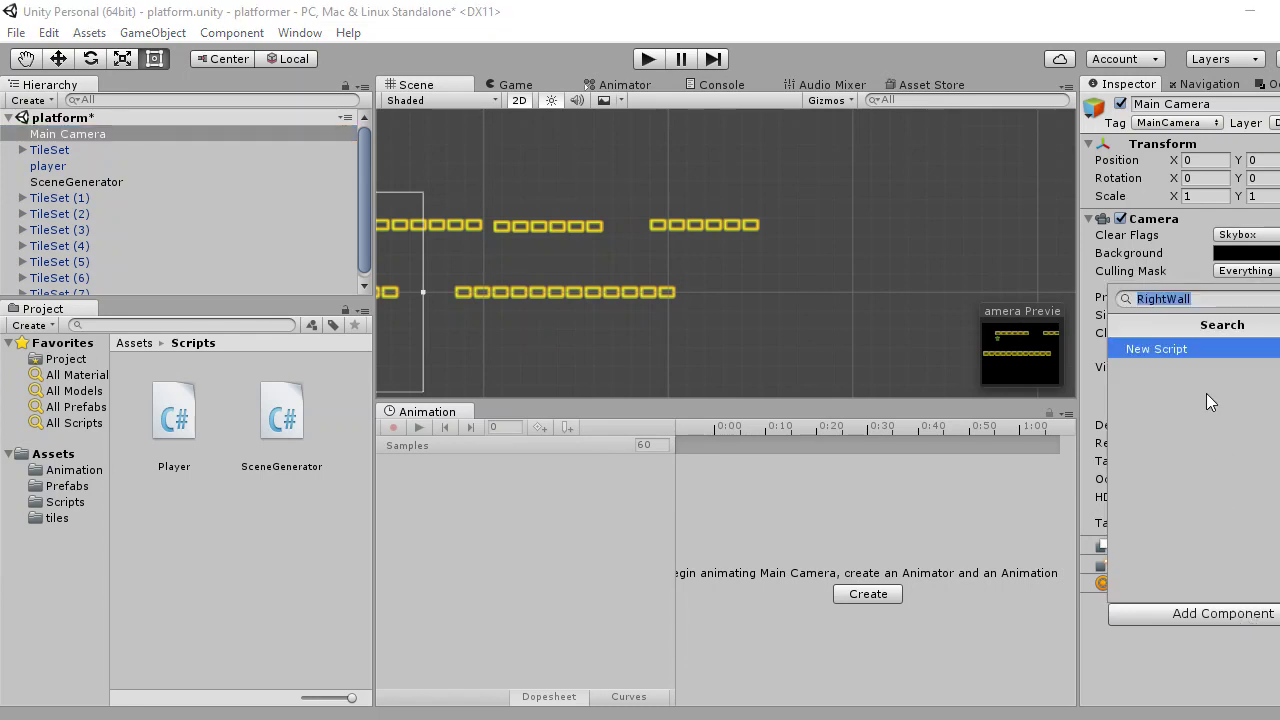
{"action": "type", "text": "came"}
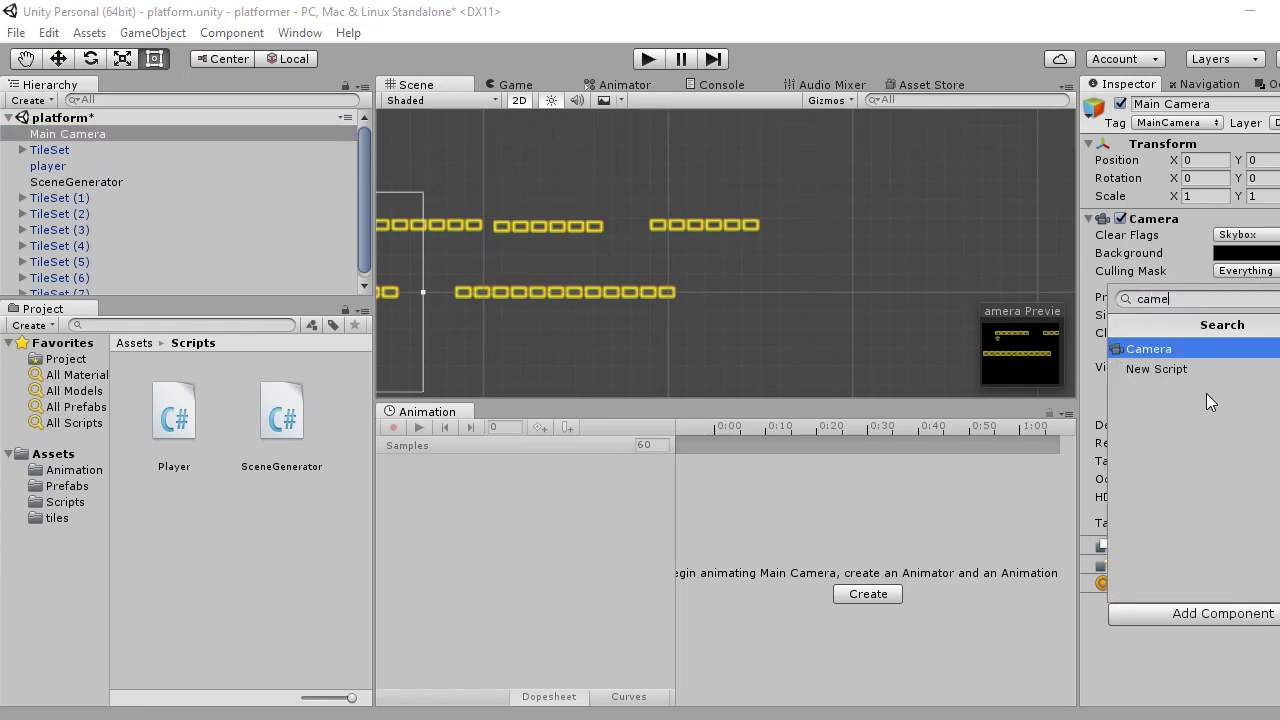
{"action": "type", "text": "raFo"}
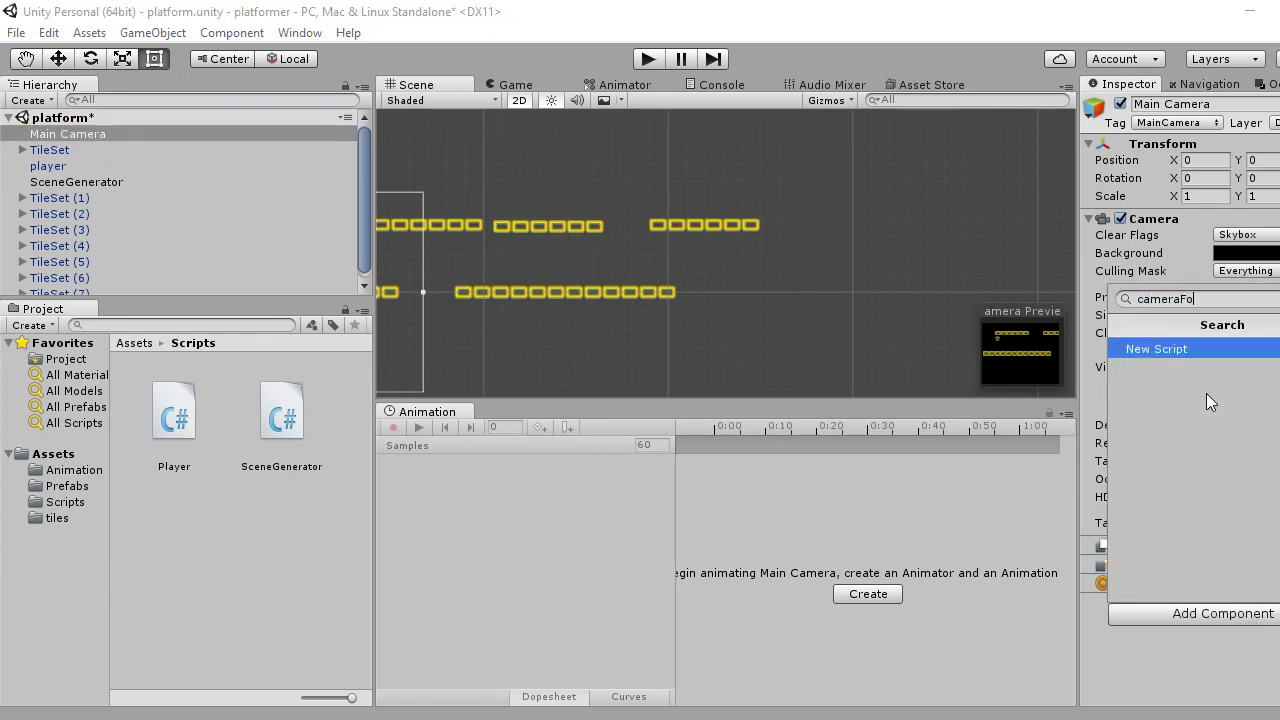
{"action": "type", "text": "llow"}
{"action": "key", "text": "Return"}
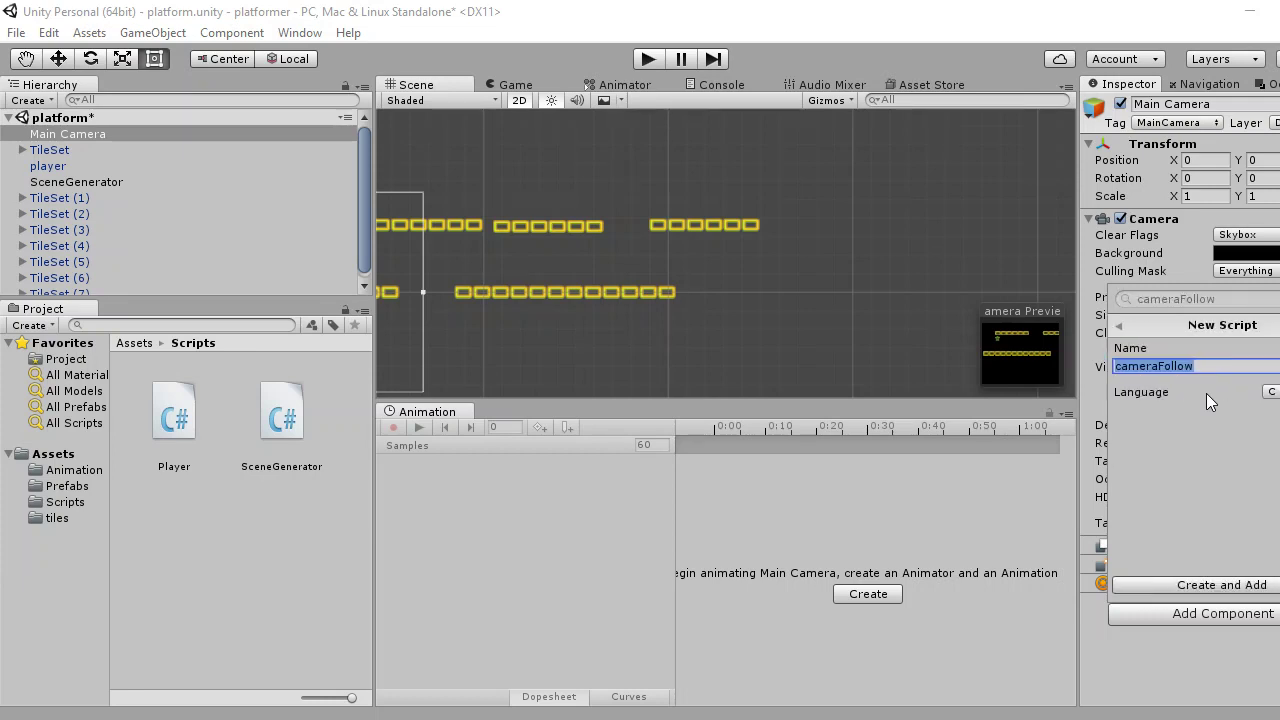
{"action": "left_click", "coordinate": [1230, 585]}
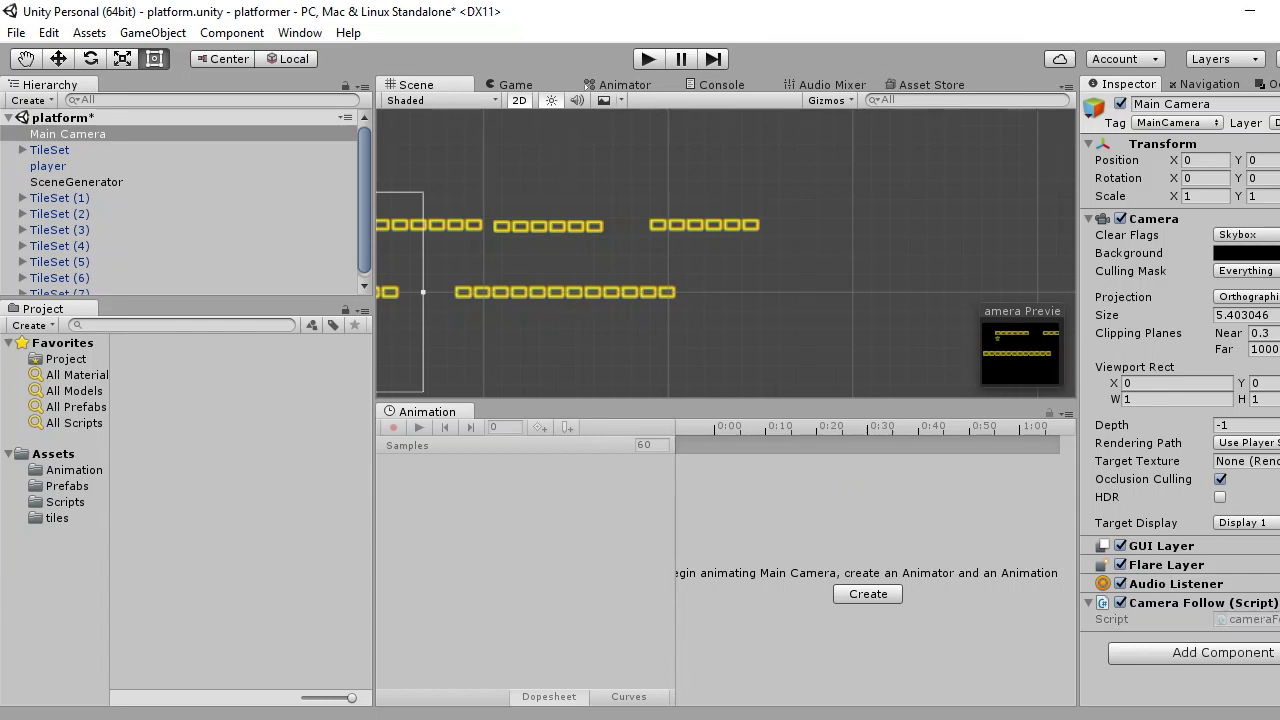
{"action": "left_click", "coordinate": [53, 453]}
{"action": "double_click", "coordinate": [177, 625]}
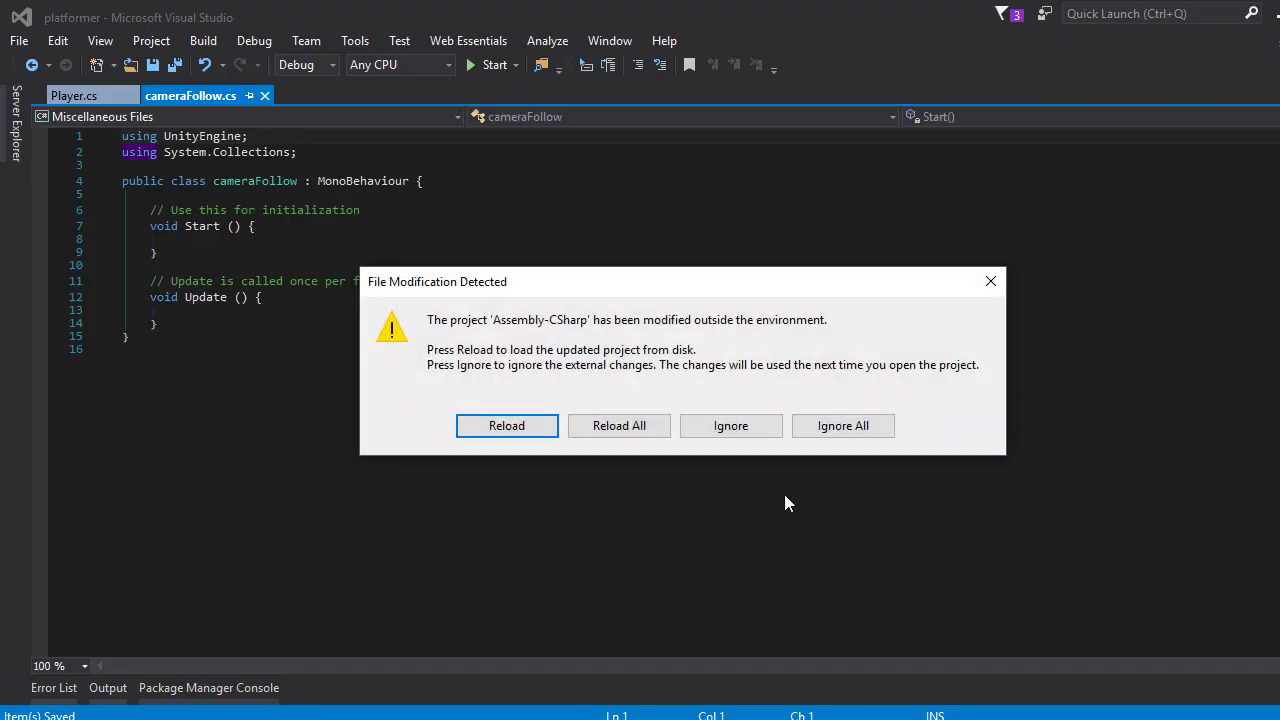
Reload the project and declare a public GameObject player field in cameraFollow.
{"action": "left_click", "coordinate": [620, 424]}
{"action": "left_click_drag", "start_coordinate": [122, 194], "coordinate": [150, 210]}
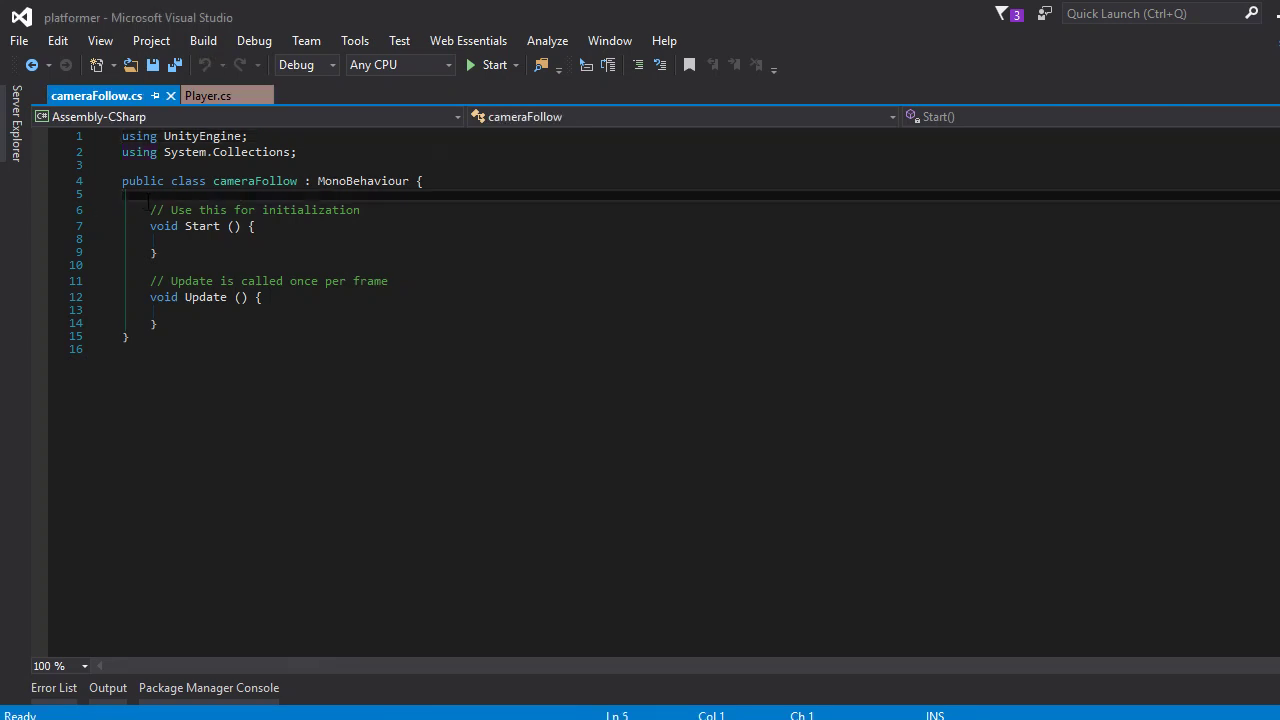
{"action": "left_click", "coordinate": [148, 196]}
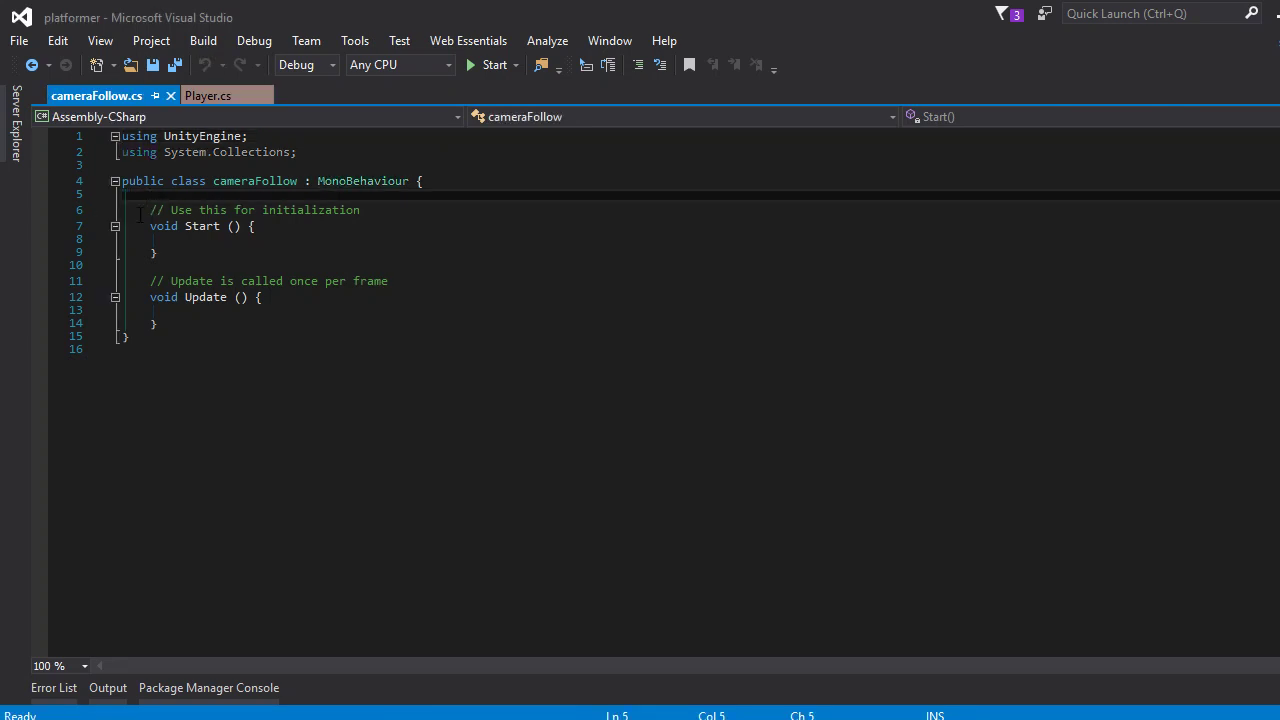
{"action": "key", "text": "Return"}
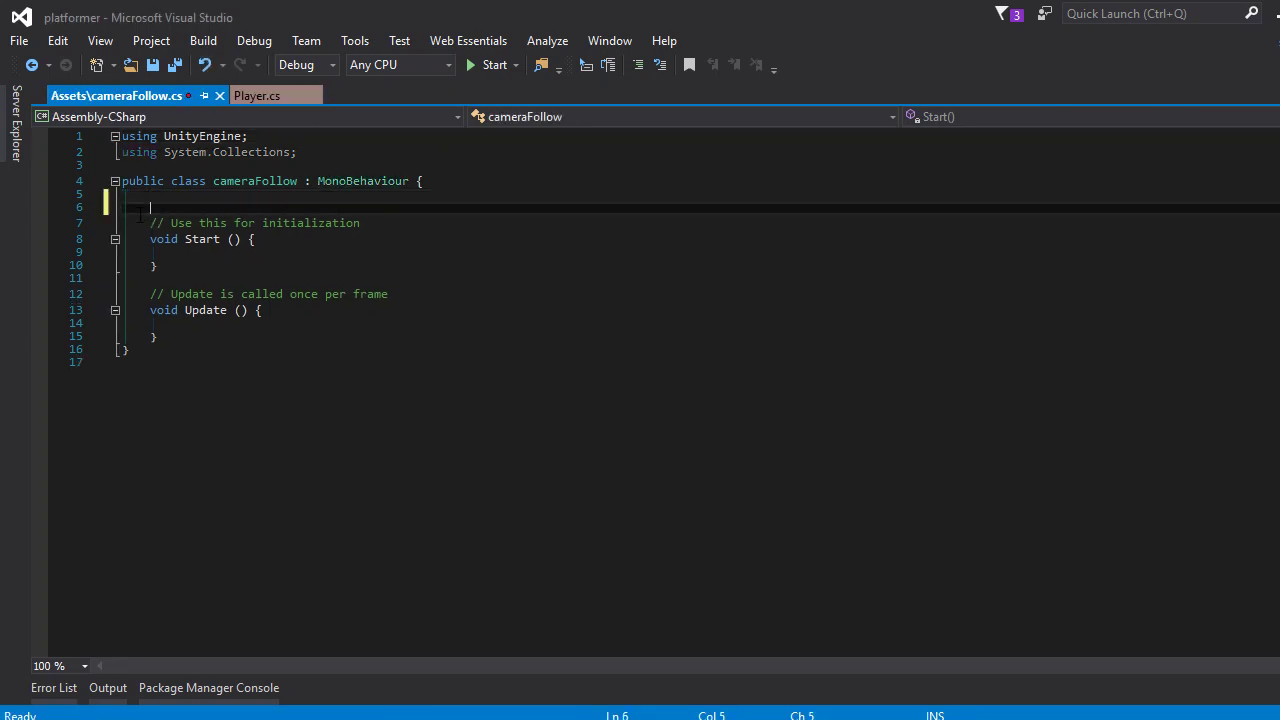
{"action": "key", "text": "ctrl+s"}
{"action": "type", "text": "pub"}
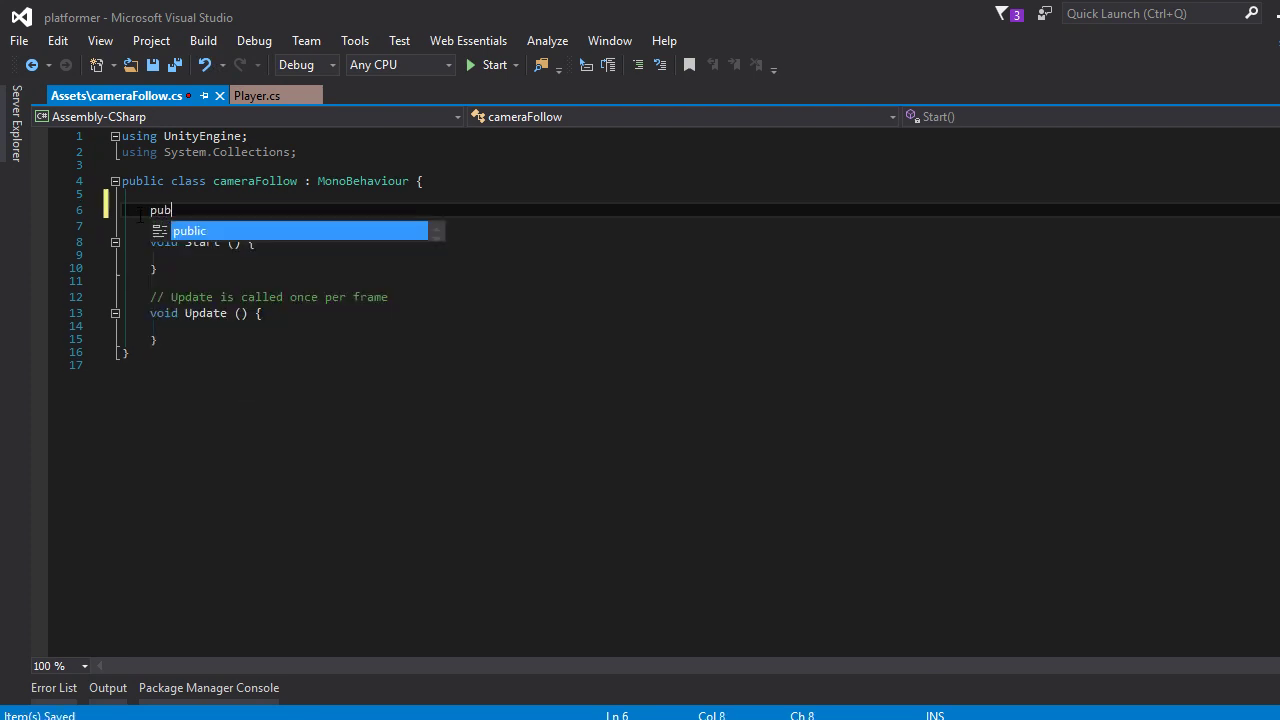
{"action": "type", "text": "lic "}
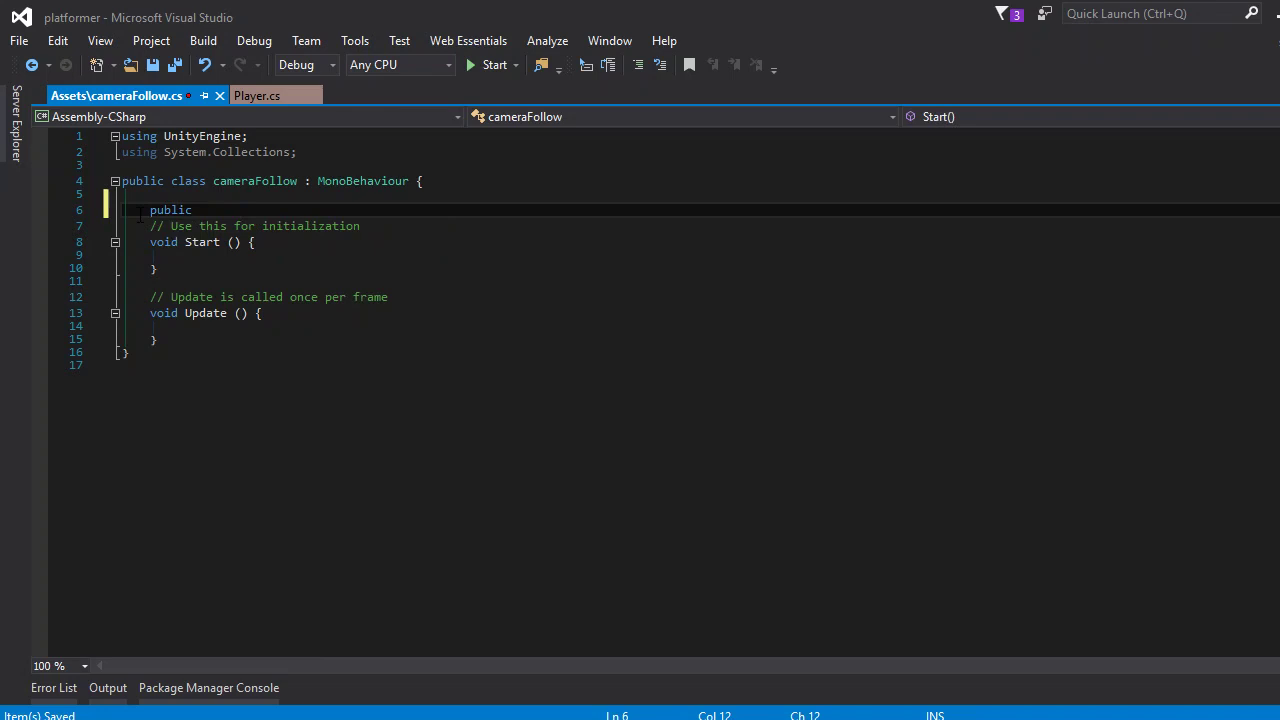
{"action": "type", "text": "Game"}
{"action": "key", "text": "Tab"}
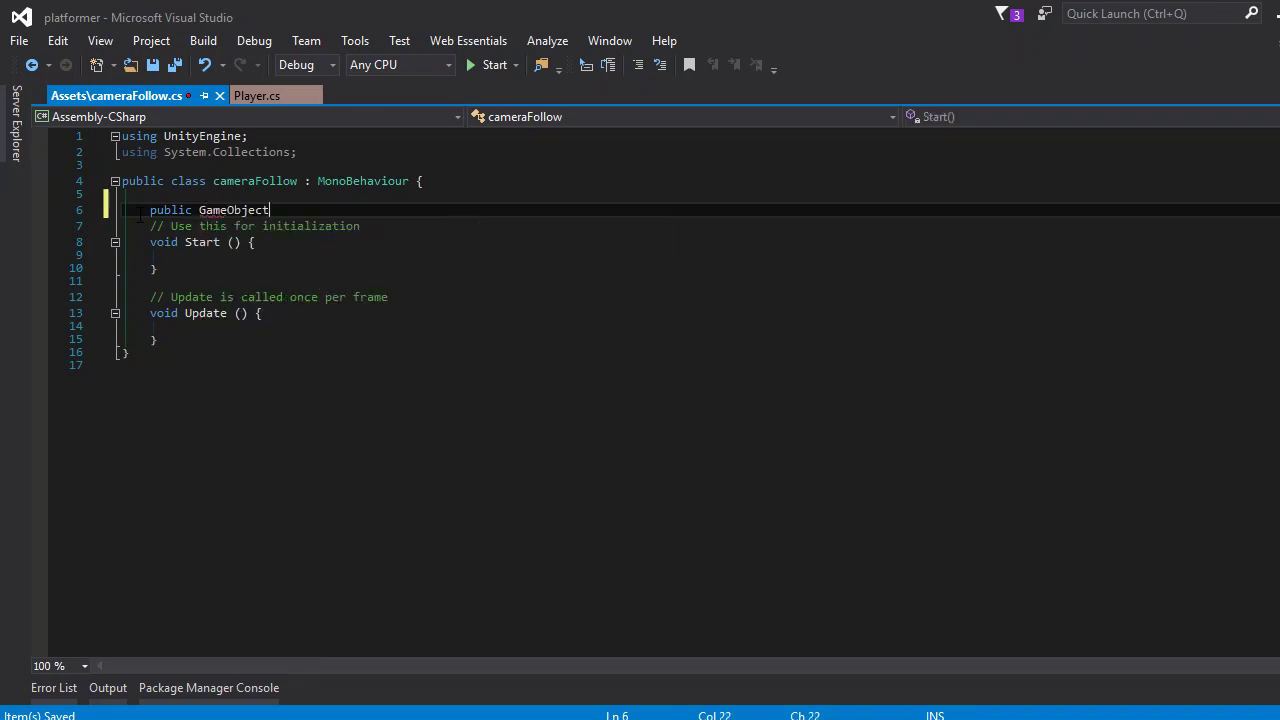
{"action": "type", "text": " player"}
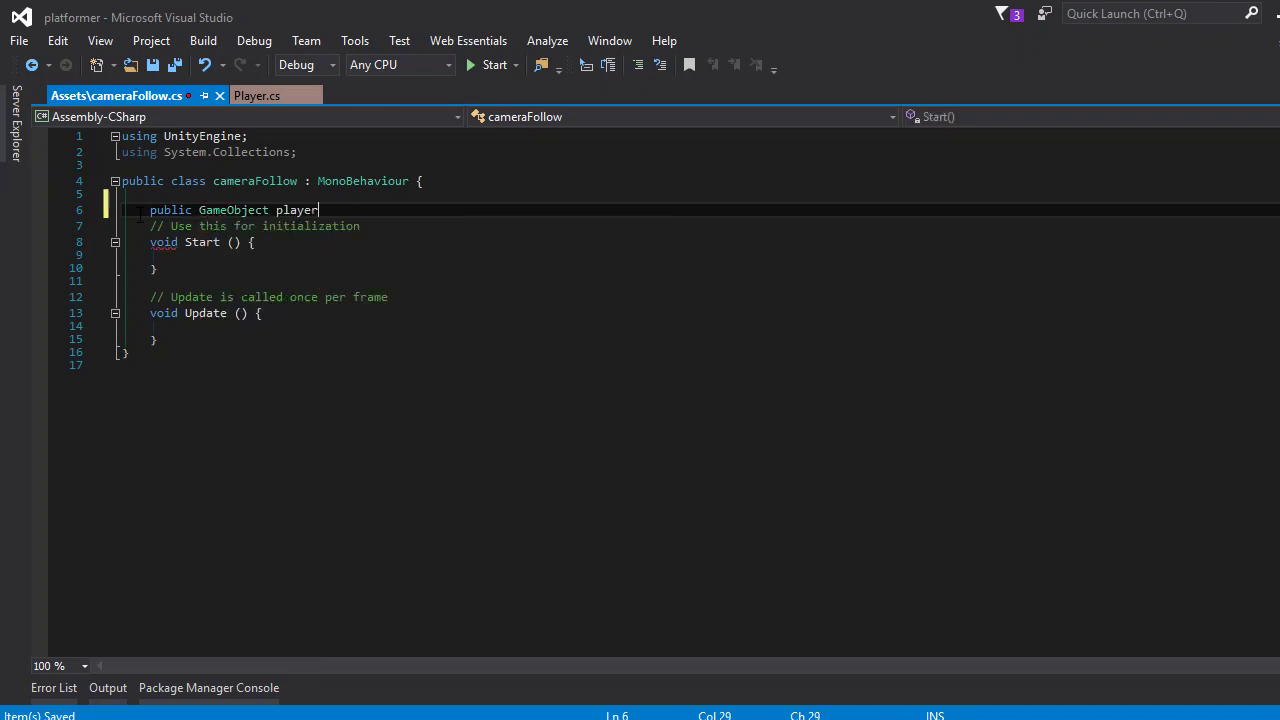
{"action": "type", "text": ";"}
In Update, set transform.position to a new Vector3 starting with player.transform.position.x.
{"action": "left_click", "coordinate": [218, 340]}
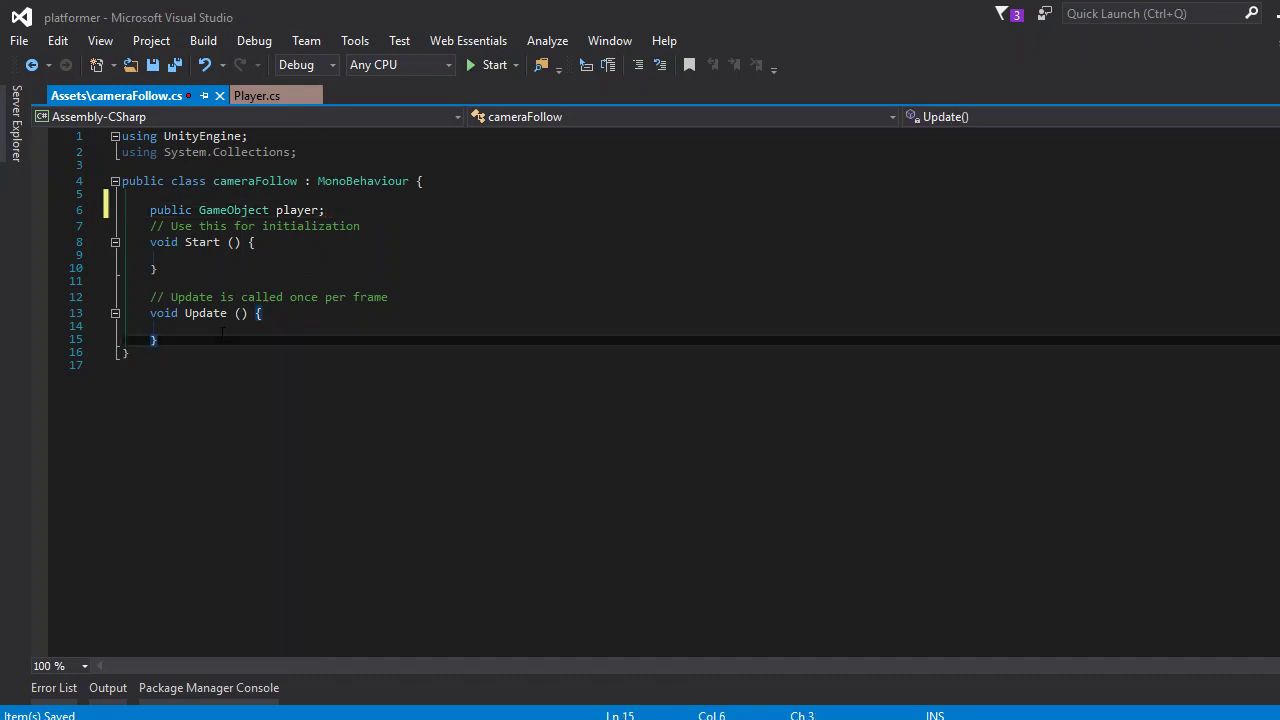
{"action": "key", "text": "Up"}
{"action": "key", "text": "Return"}
{"action": "type", "text": "transform"}
{"action": "key", "text": "Escape"}
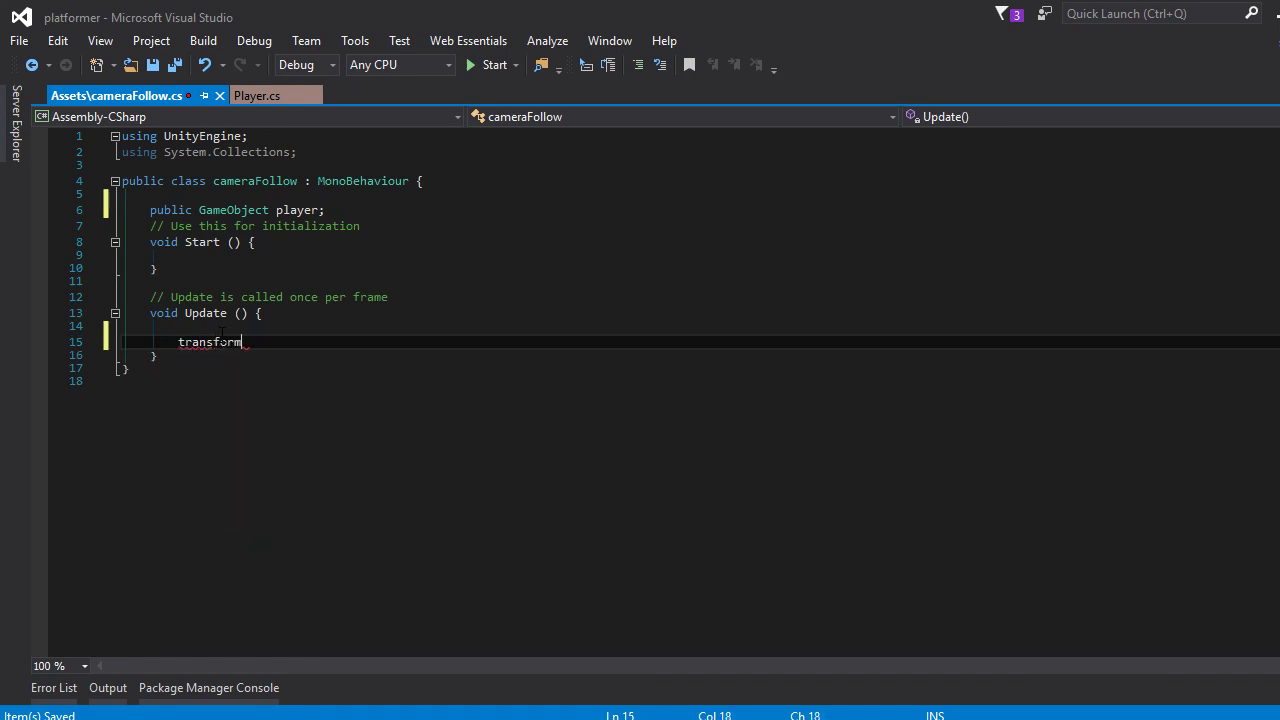
{"action": "type", "text": ".po"}
{"action": "key", "text": "Tab"}
{"action": "type", "text": "= new"}
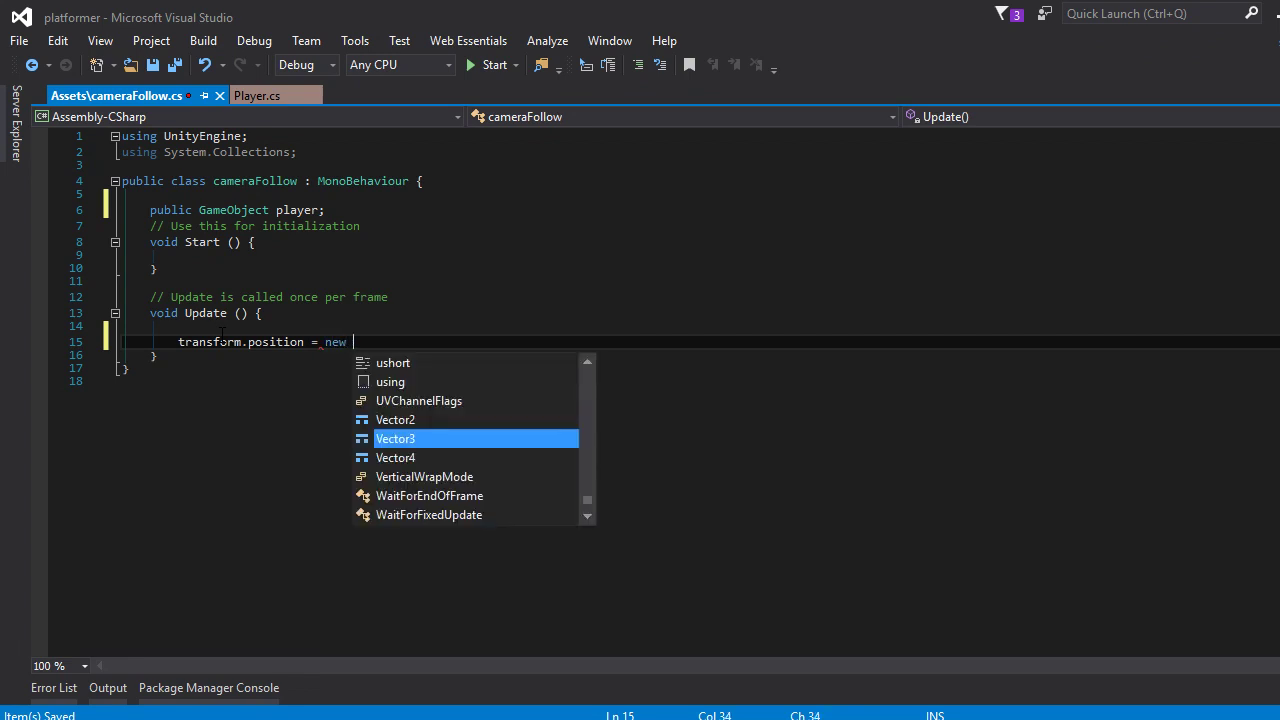
{"action": "key", "text": "Tab"}
{"action": "type", "text": "("}
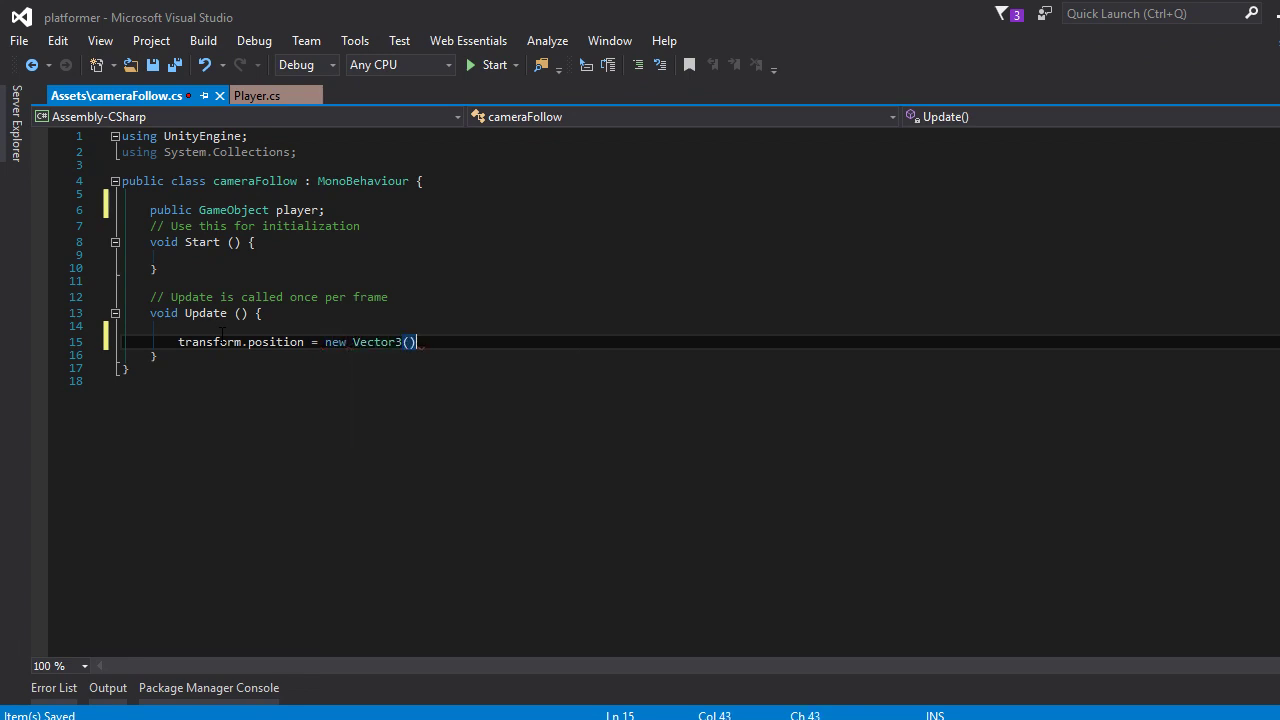
{"action": "type", "text": "play"}
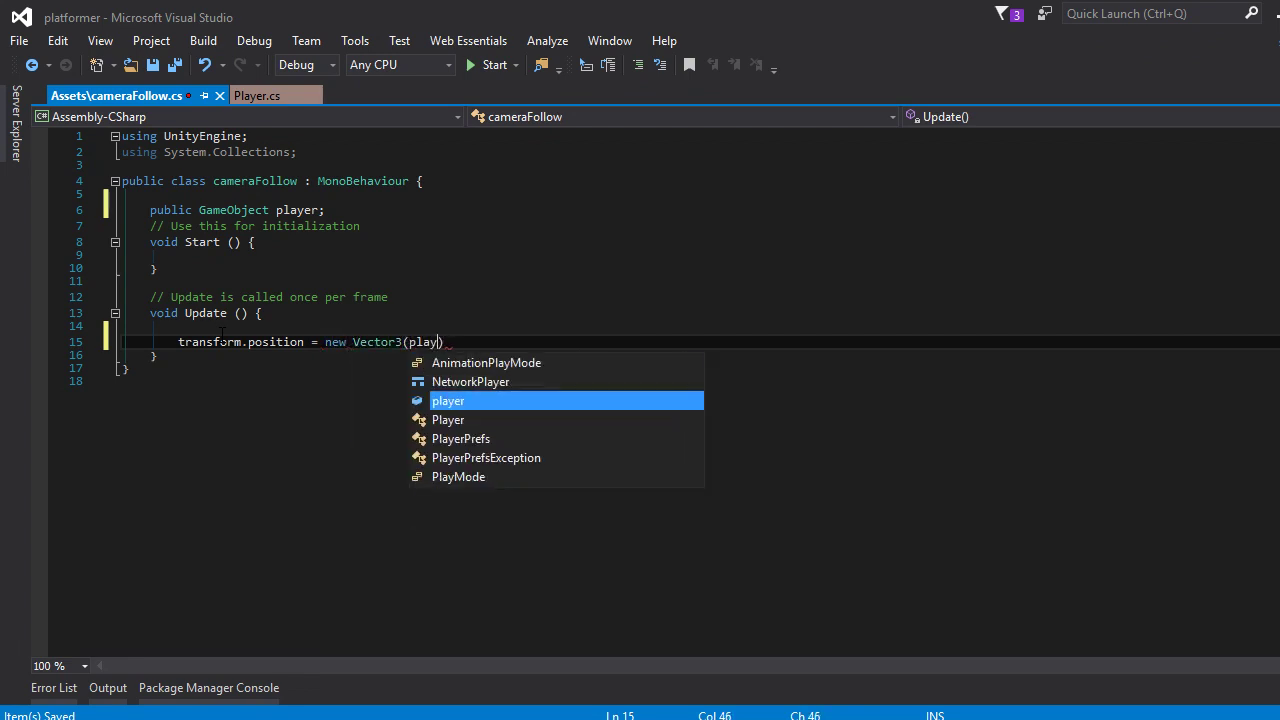
{"action": "type", "text": "er.tra"}
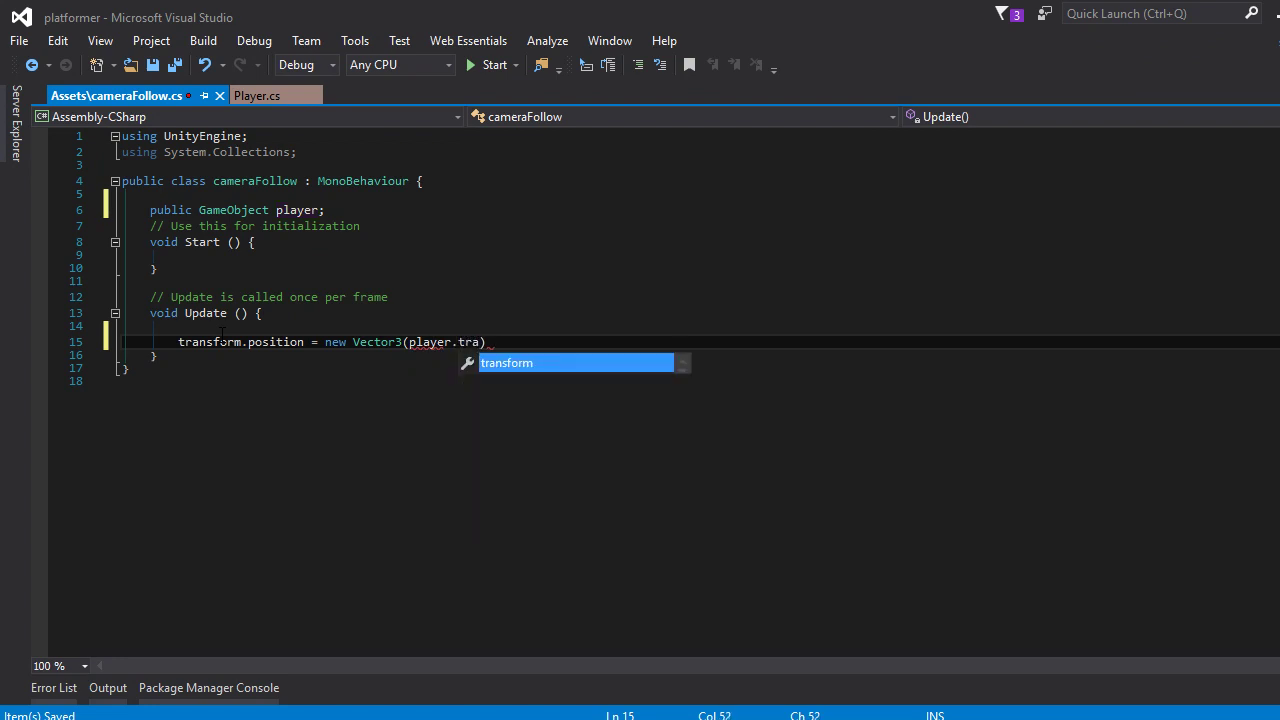
{"action": "type", "text": "nsform.pos"}
{"action": "key", "text": "Tab"}
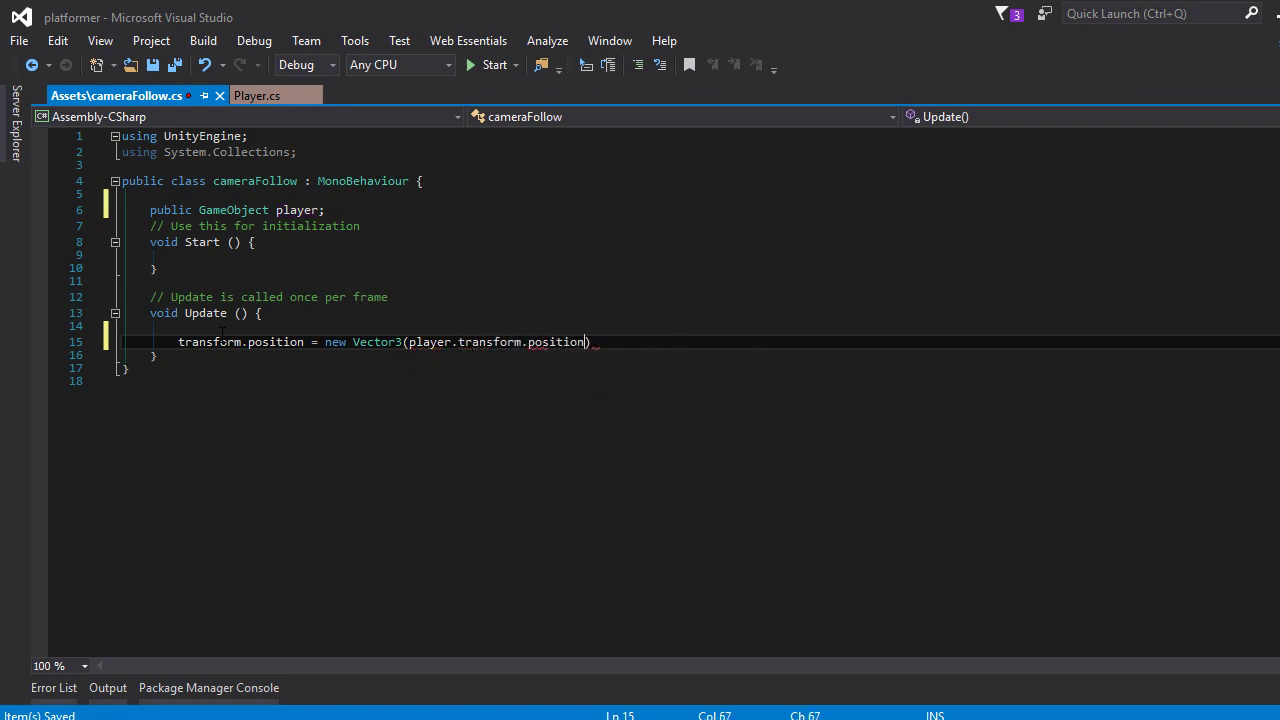
{"action": "type", "text": ".x"}
{"action": "key", "text": "Tab"}
Add transform.position.y and transform.position.z as the remaining arguments, close with ');', and save.
{"action": "type", "text": ","}
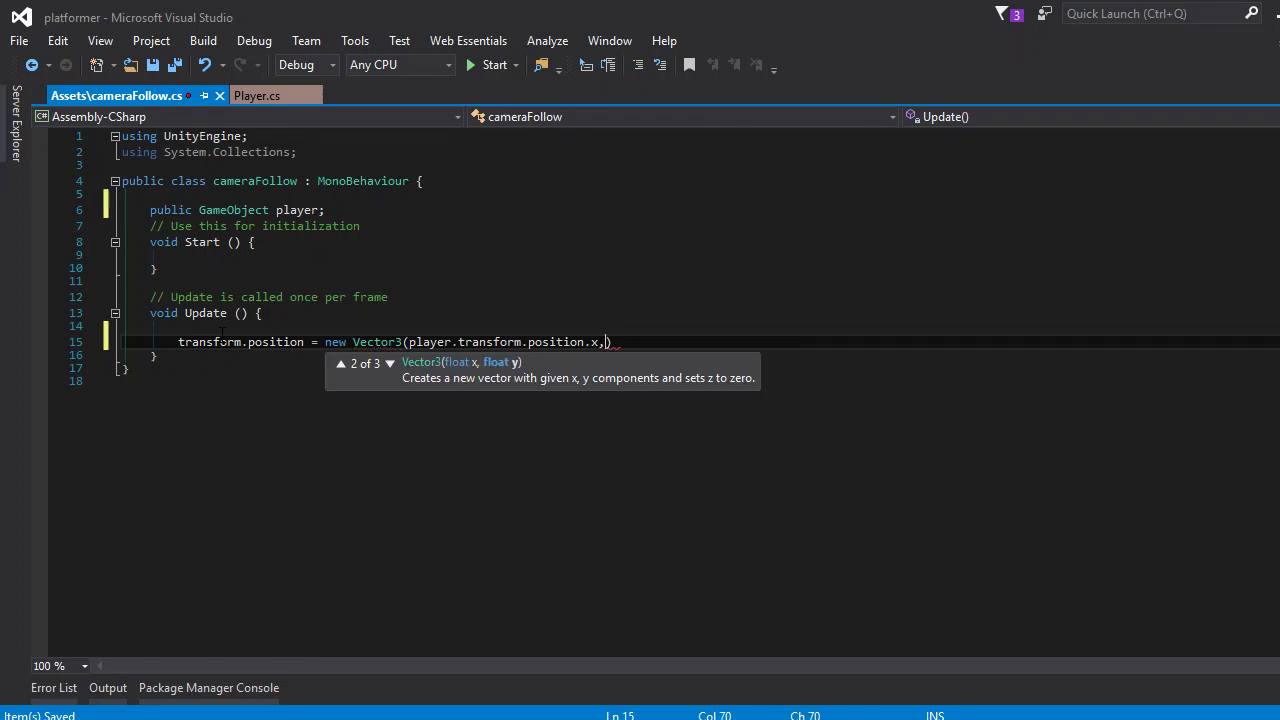
{"action": "type", "text": "t"}
{"action": "type", "text": "ransform.pos"}
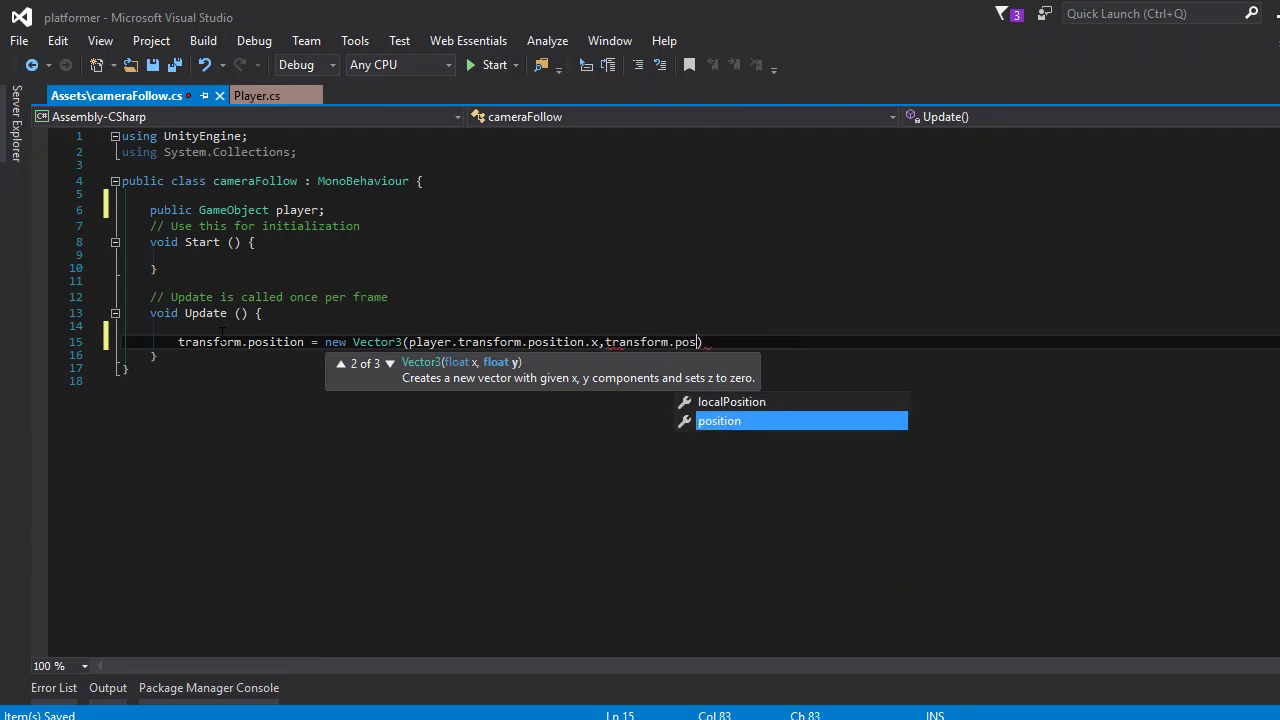
{"action": "key", "text": "Tab"}
{"action": "type", "text": "."}
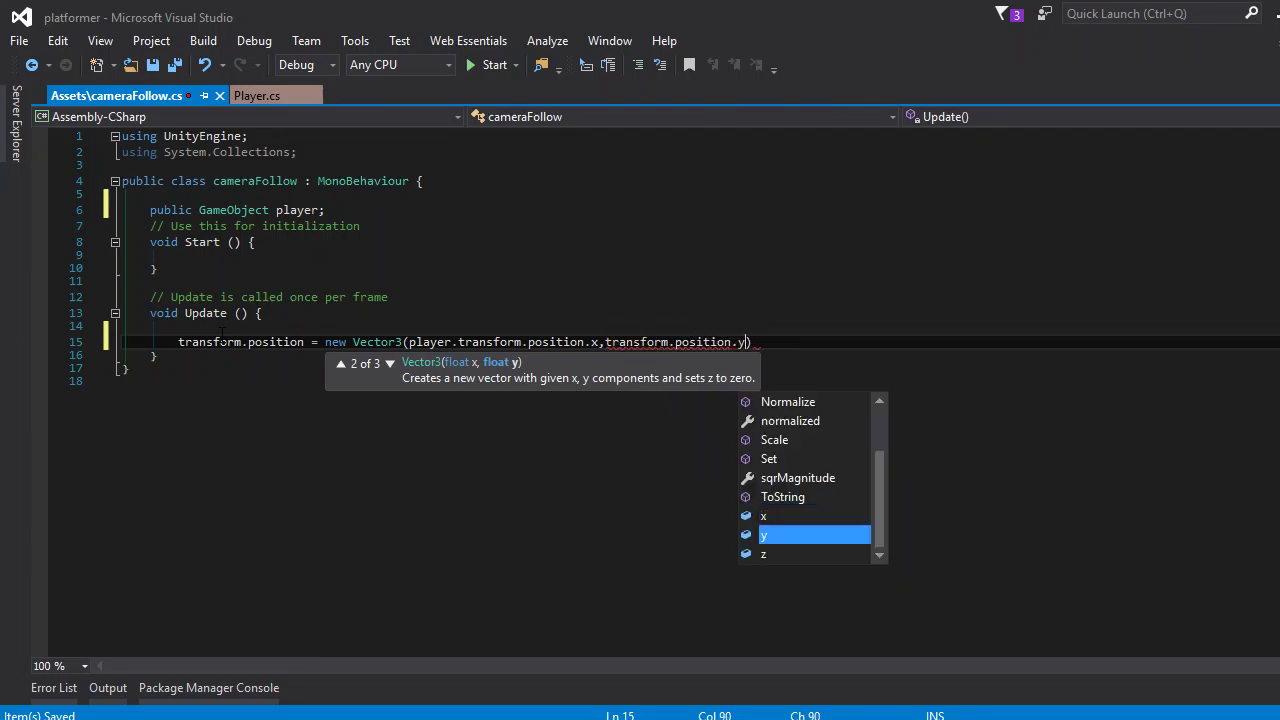
{"action": "type", "text": "y"}
{"action": "key", "text": "Tab"}
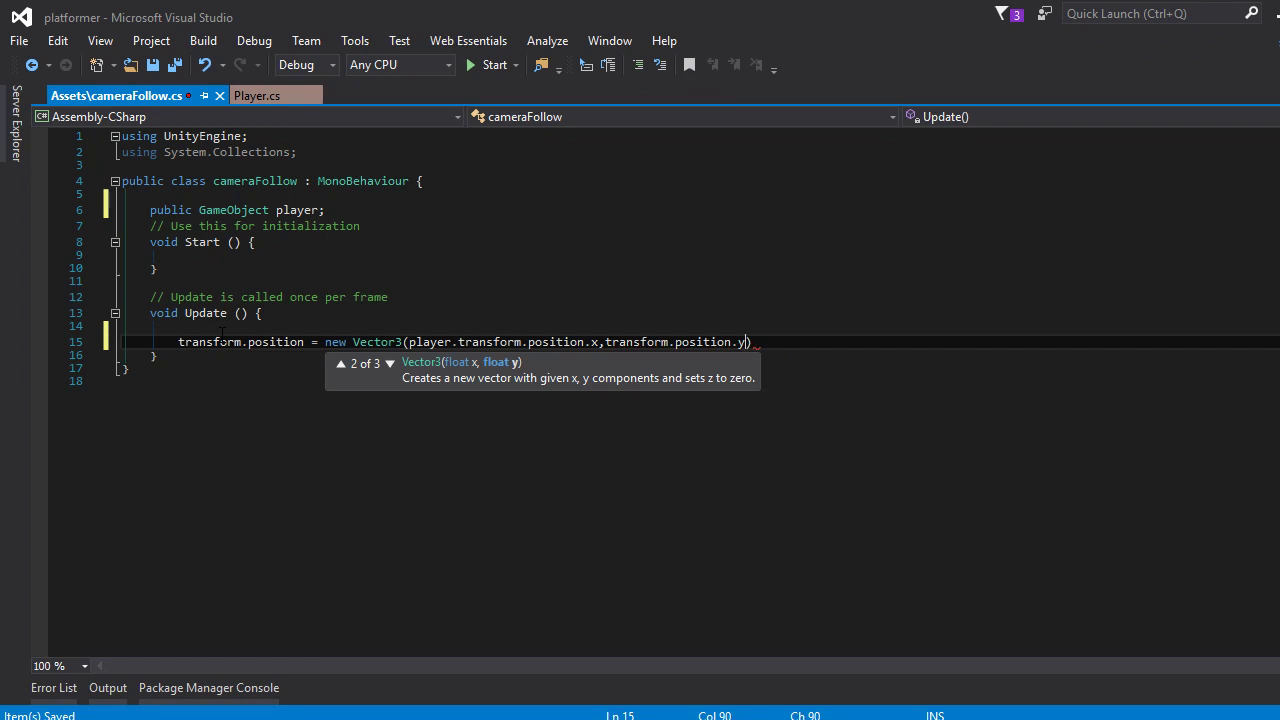
{"action": "type", "text": ",tra"}
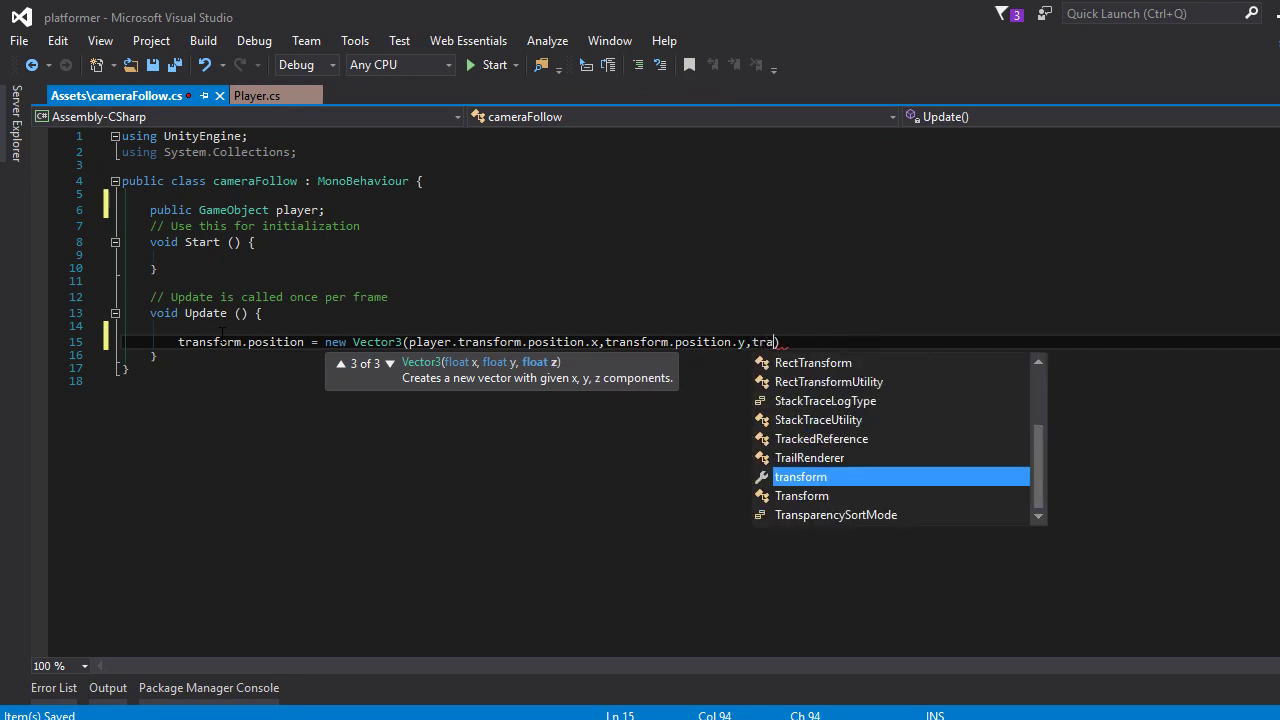
{"action": "key", "text": "Tab"}
{"action": "type", "text": ".pos"}
{"action": "key", "text": "Tab"}
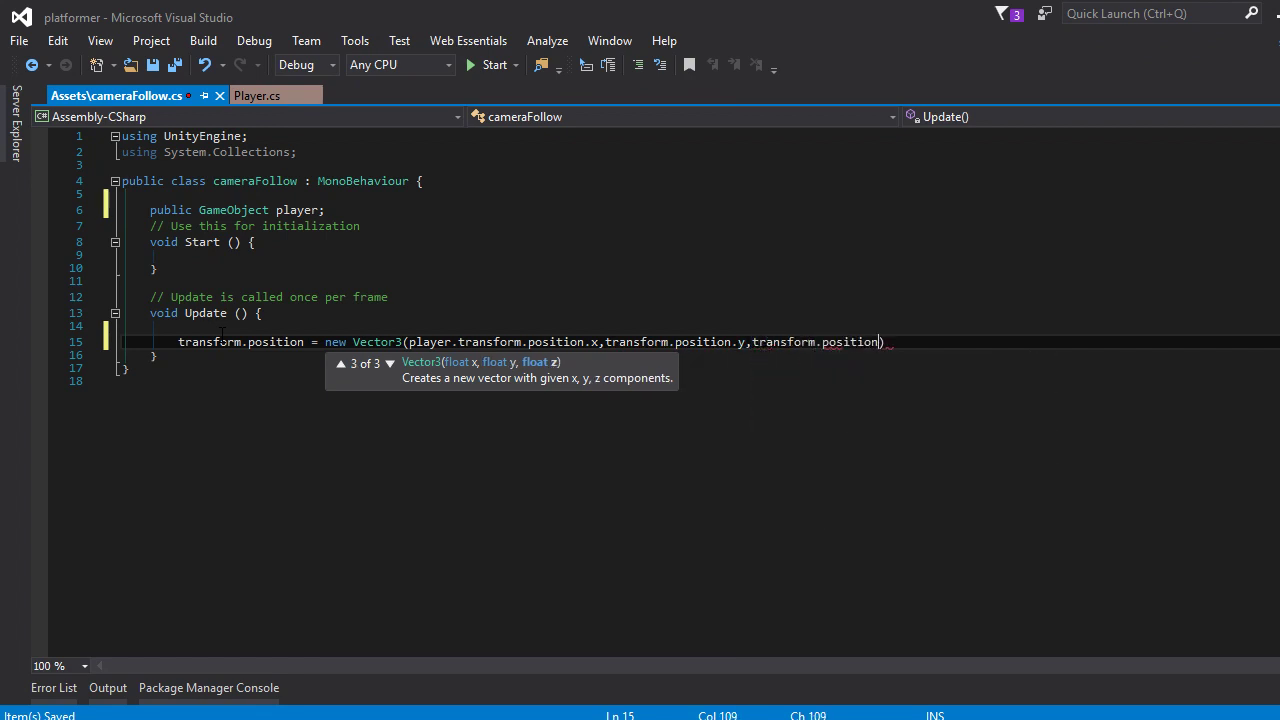
{"action": "type", "text": ".z"}
{"action": "key", "text": "Escape"}
{"action": "type", "text": ");"}
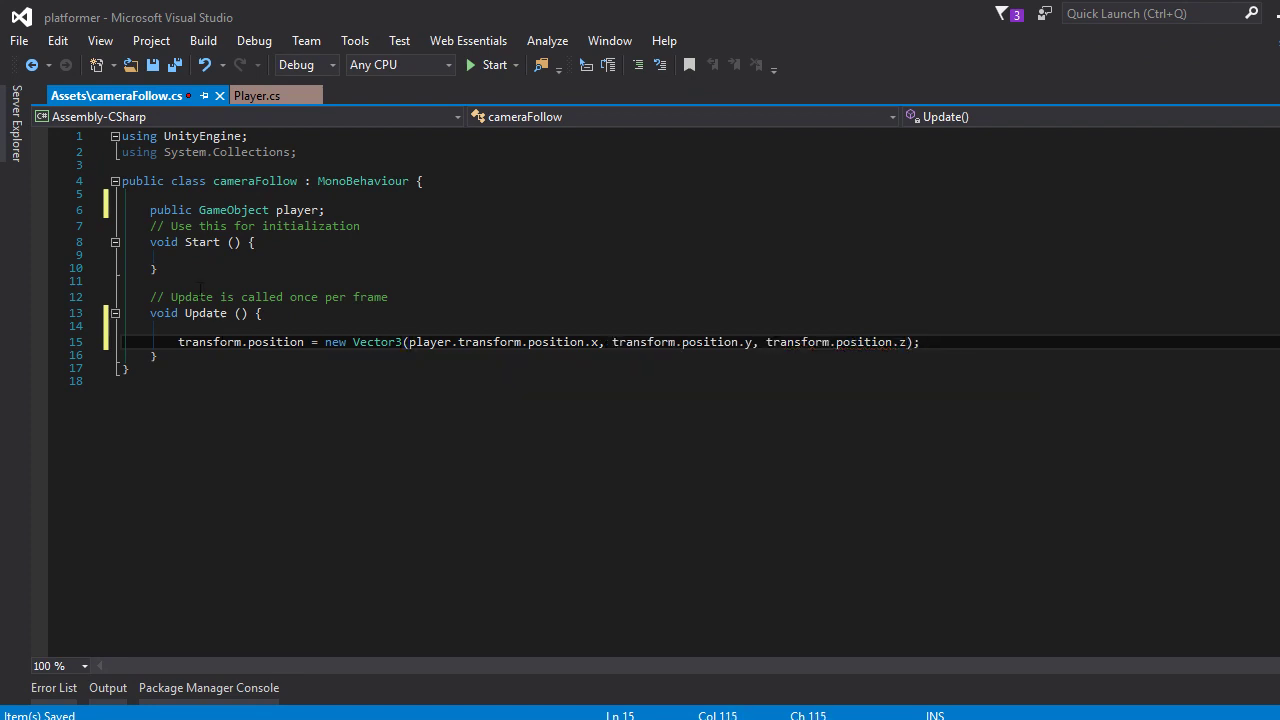
{"action": "left_click_drag", "start_coordinate": [598, 342], "coordinate": [410, 342]}
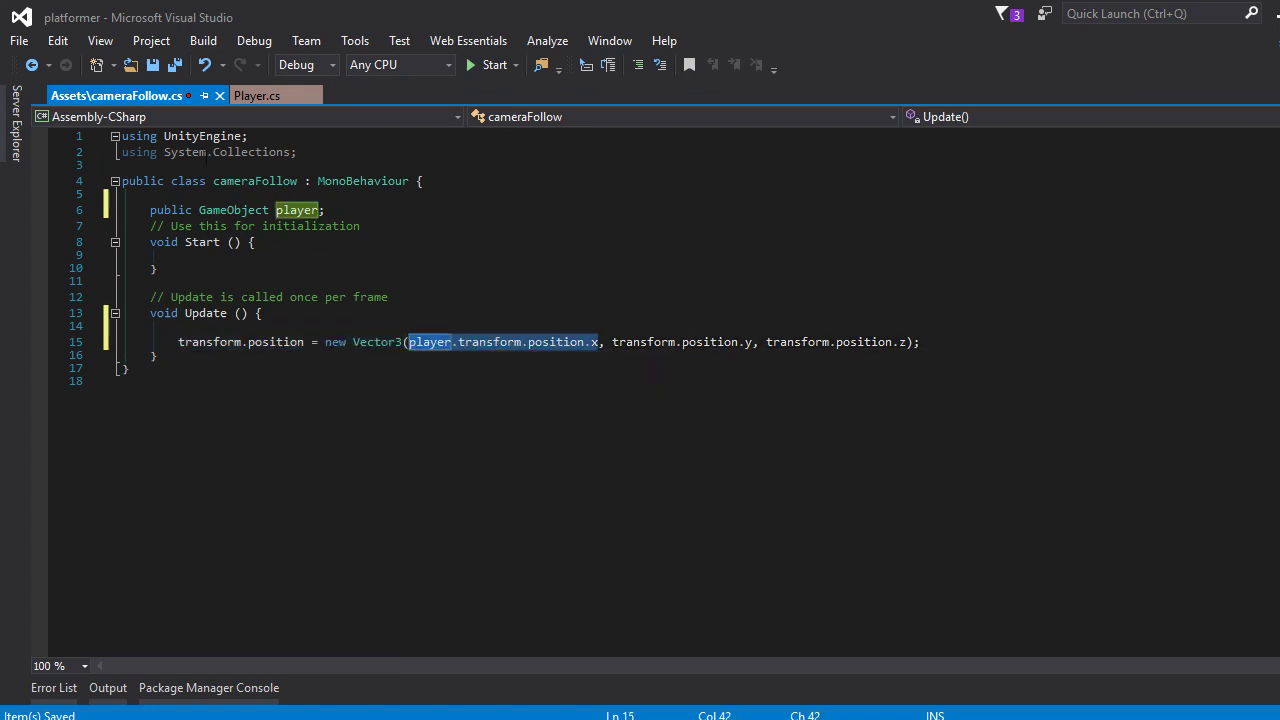
{"action": "left_click", "coordinate": [175, 68]}
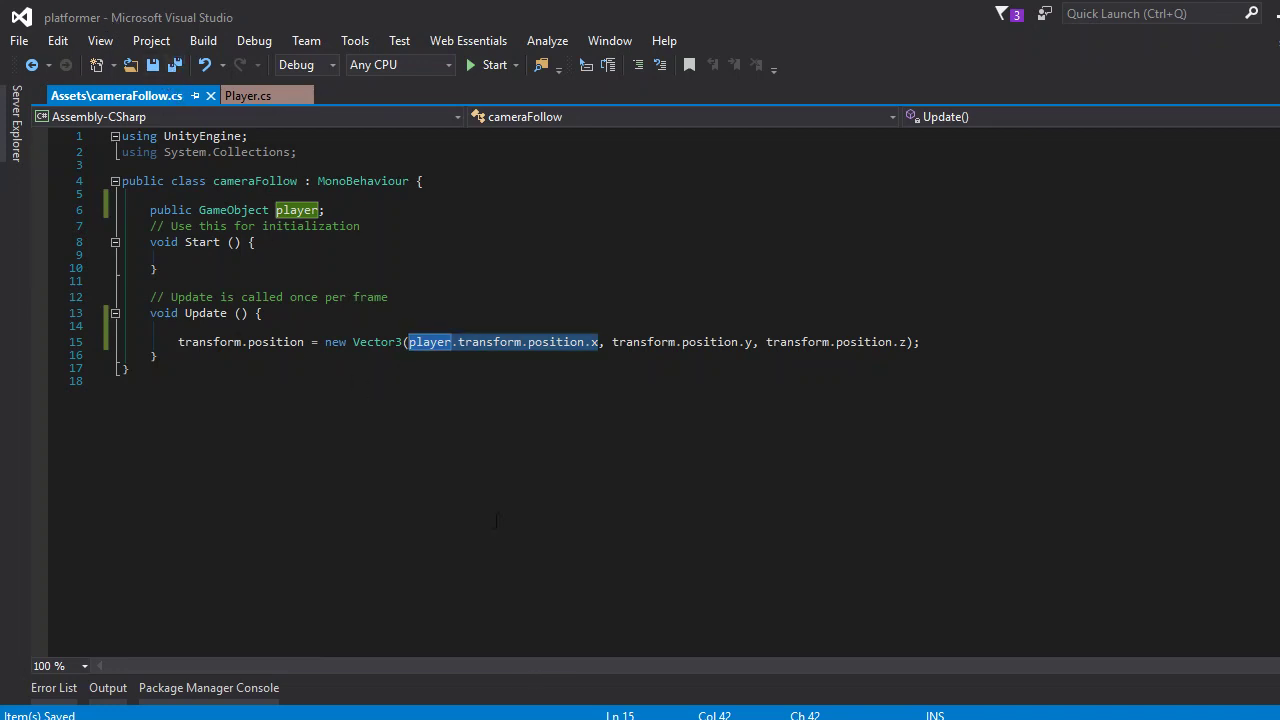
{"action": "key", "text": "alt+Tab"}
Assign player to Main Camera's Camera Follow Player field, then test-run with three jumps and stop.
{"action": "left_click", "coordinate": [86, 134]}
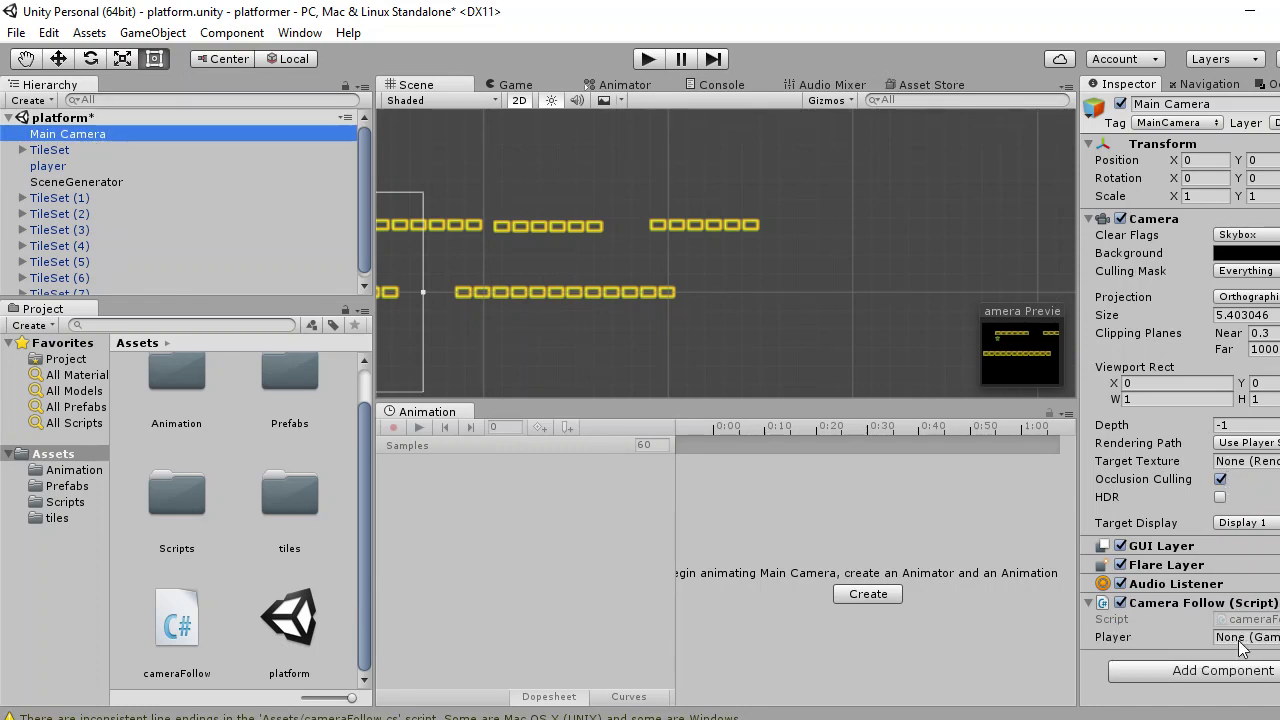
{"action": "mouse_move", "coordinate": [48, 166]}
{"action": "left_mouse_down"}
{"action": "mouse_move", "coordinate": [698, 369]}
{"action": "mouse_move", "coordinate": [1245, 637]}
{"action": "left_mouse_up"}
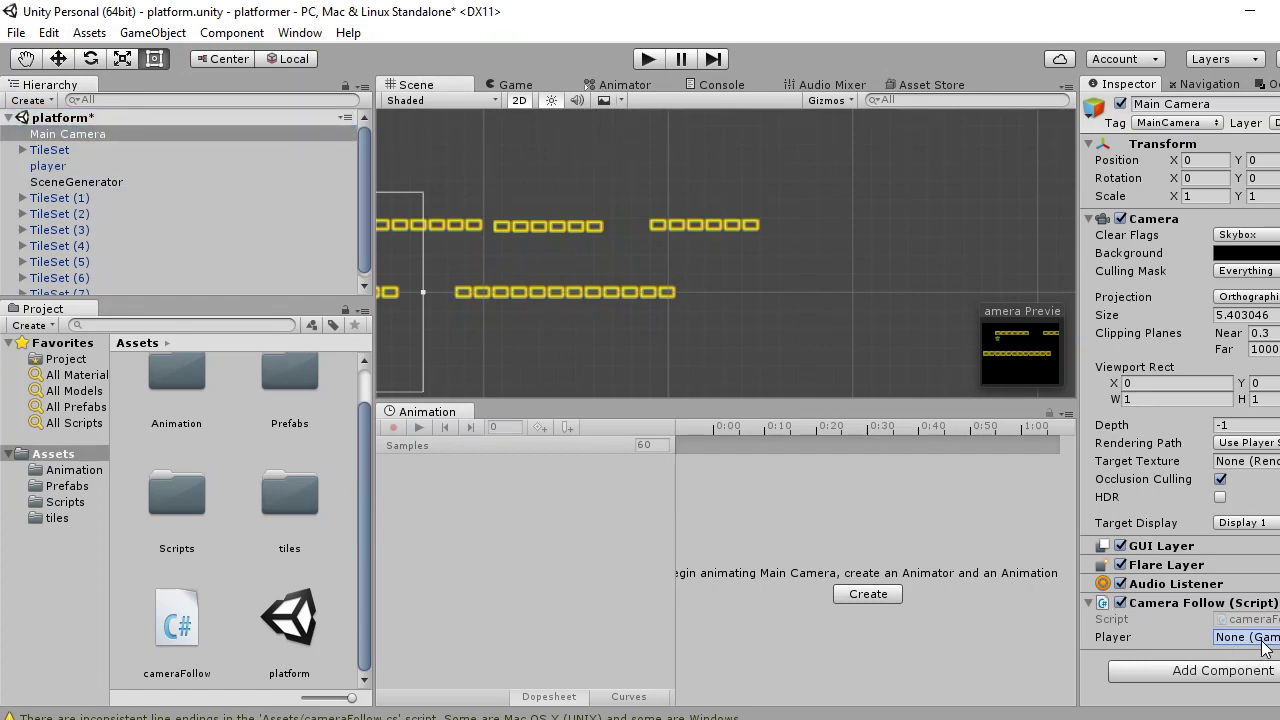
{"action": "left_click", "coordinate": [645, 58]}
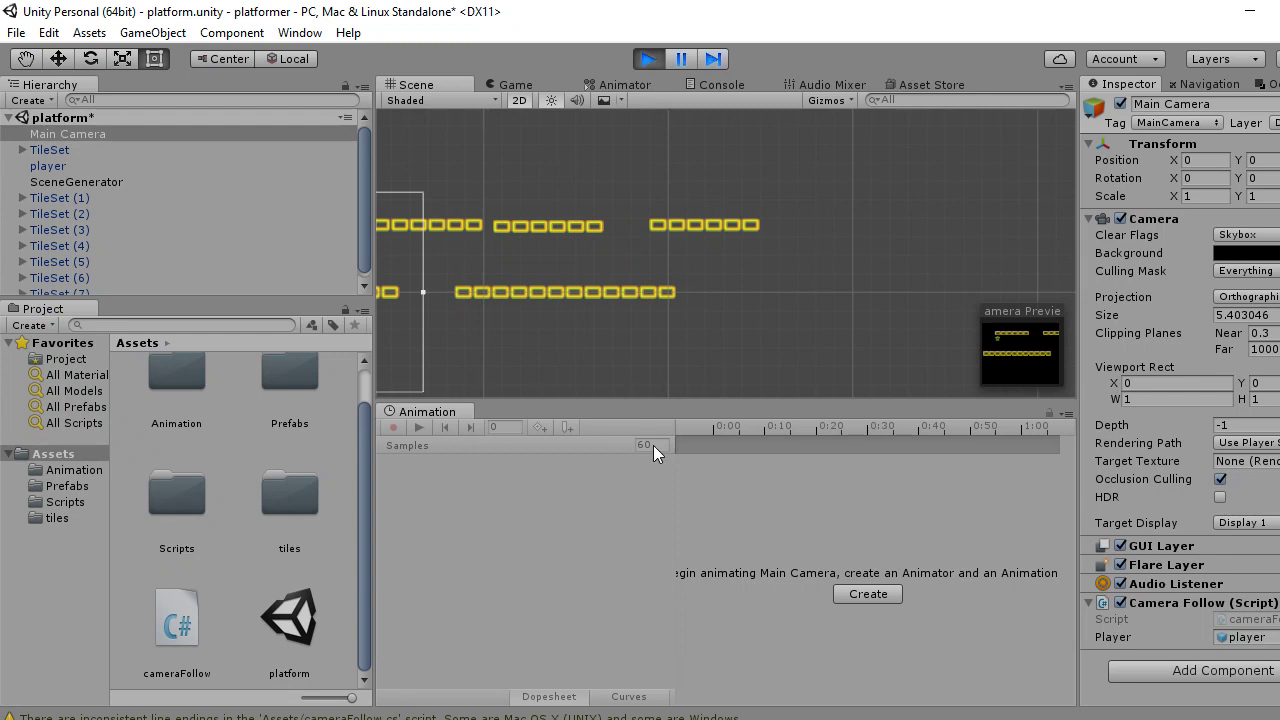
{"action": "key", "text": "space"}
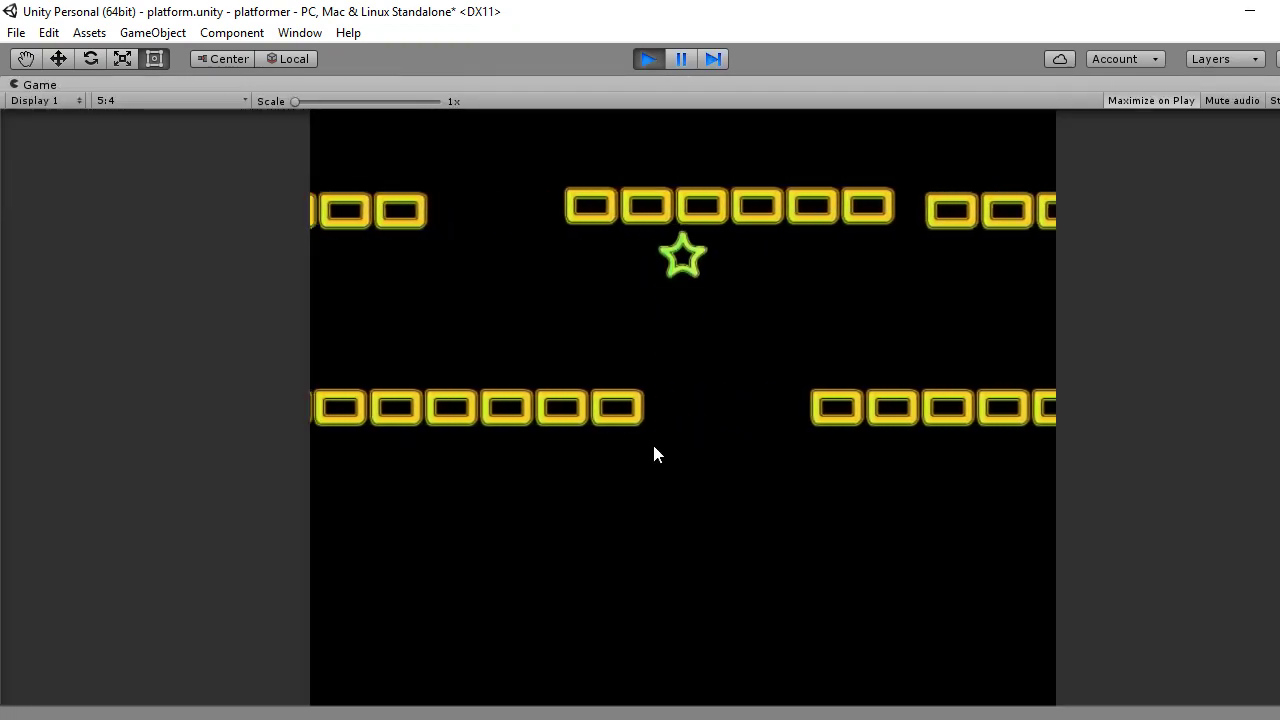
{"action": "key", "text": "space"}
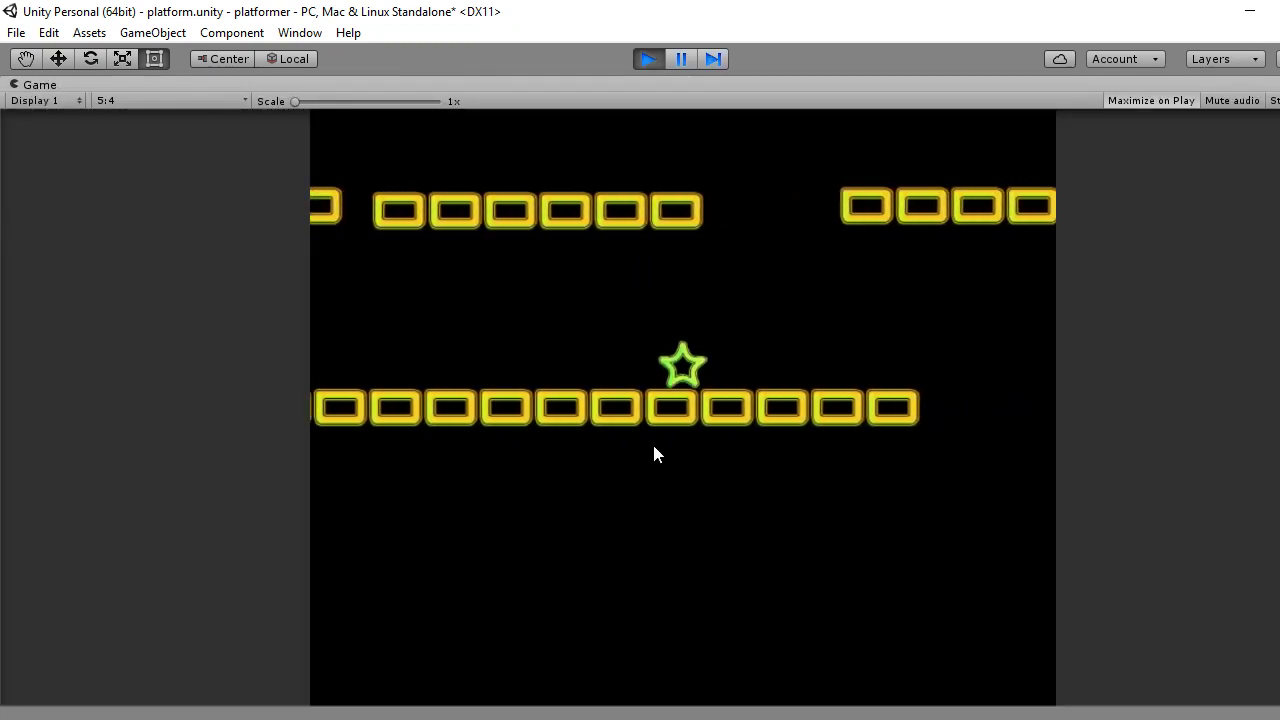
{"action": "key", "text": "space"}
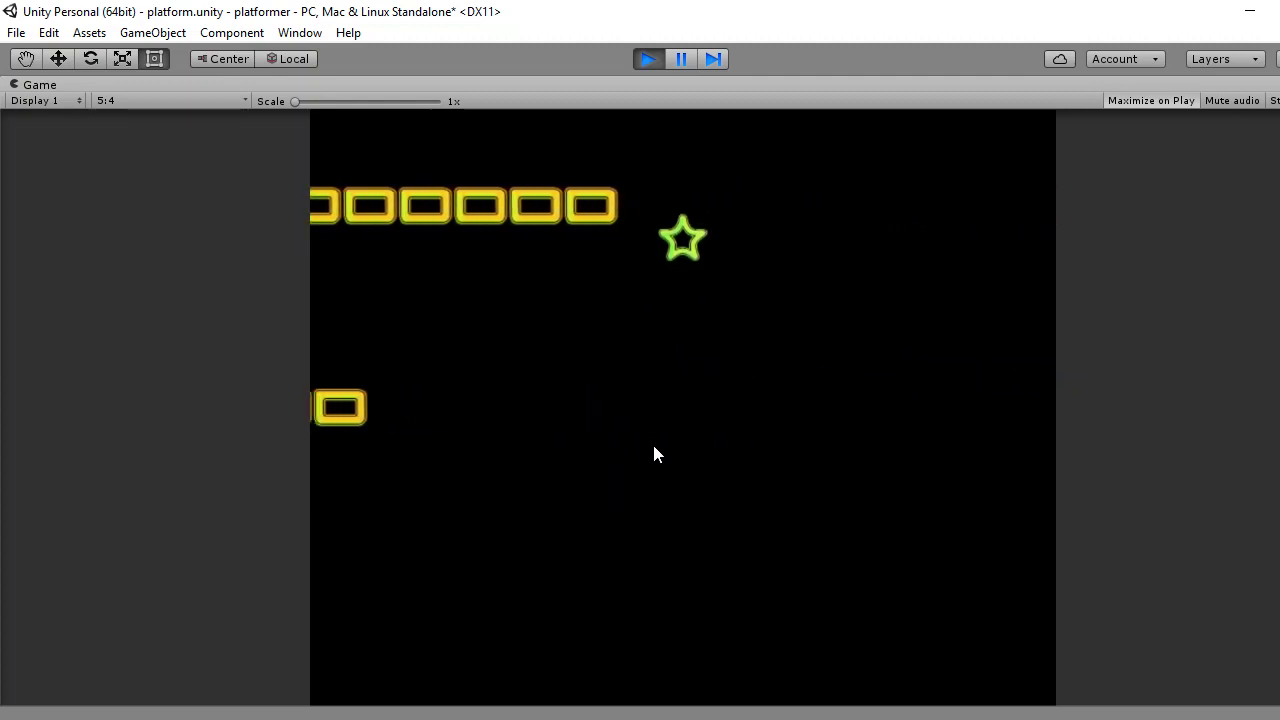
{"action": "left_click", "coordinate": [655, 57]}
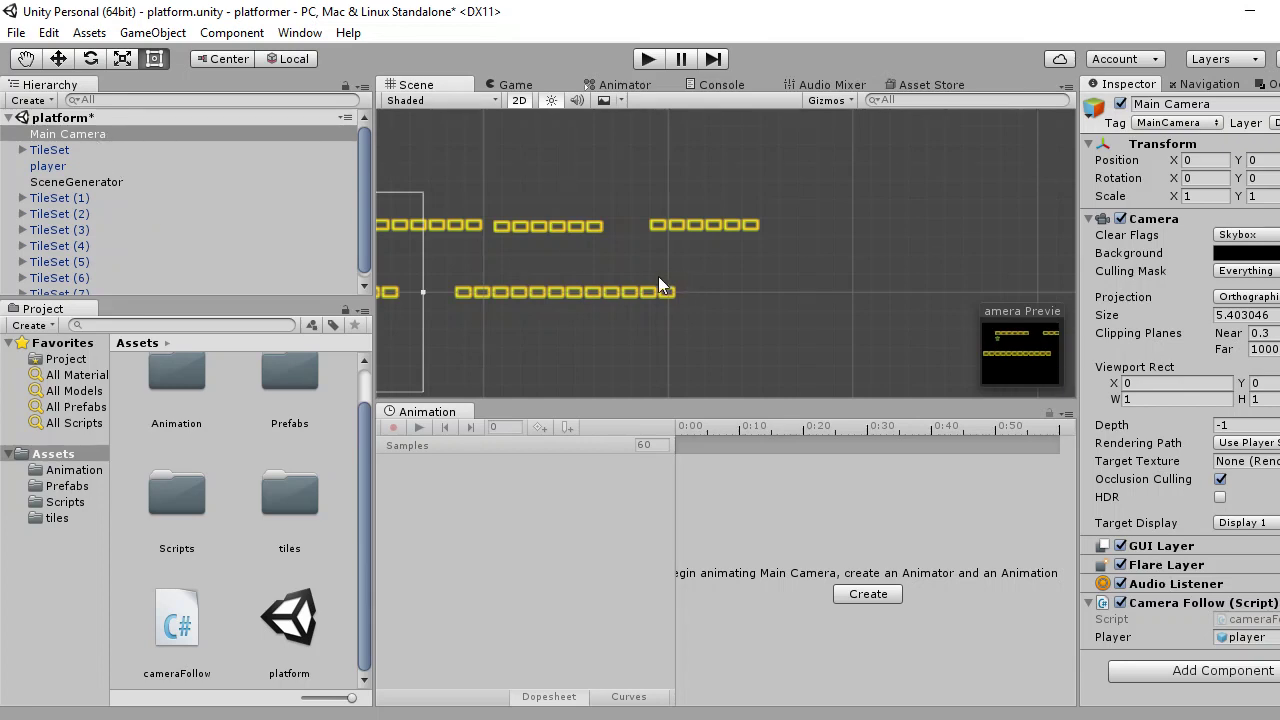
Delete the extra platforms TileSet (1) through TileSet (7) from the scene.
{"action": "left_click", "coordinate": [613, 290]}
{"action": "key", "text": "Delete"}
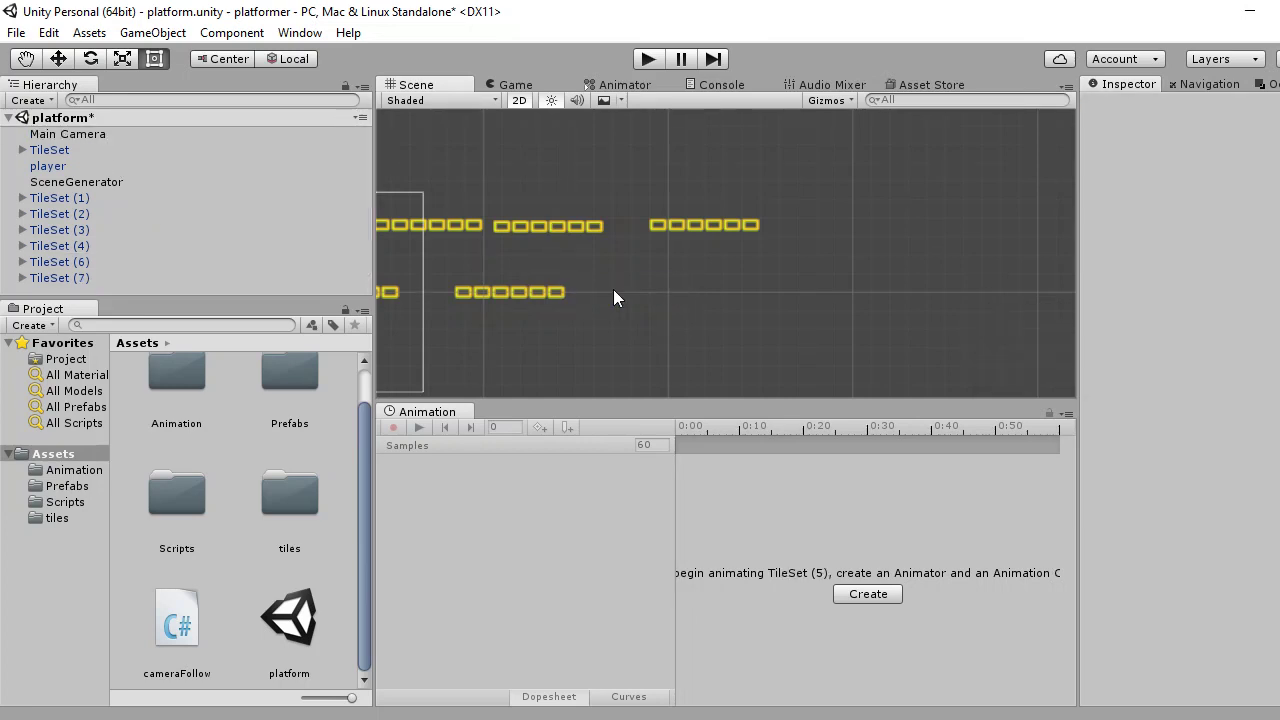
{"action": "mouse_move", "coordinate": [835, 179]}
{"action": "left_mouse_down"}
{"action": "mouse_move", "coordinate": [482, 357]}
{"action": "mouse_move", "coordinate": [531, 357]}
{"action": "left_mouse_up"}
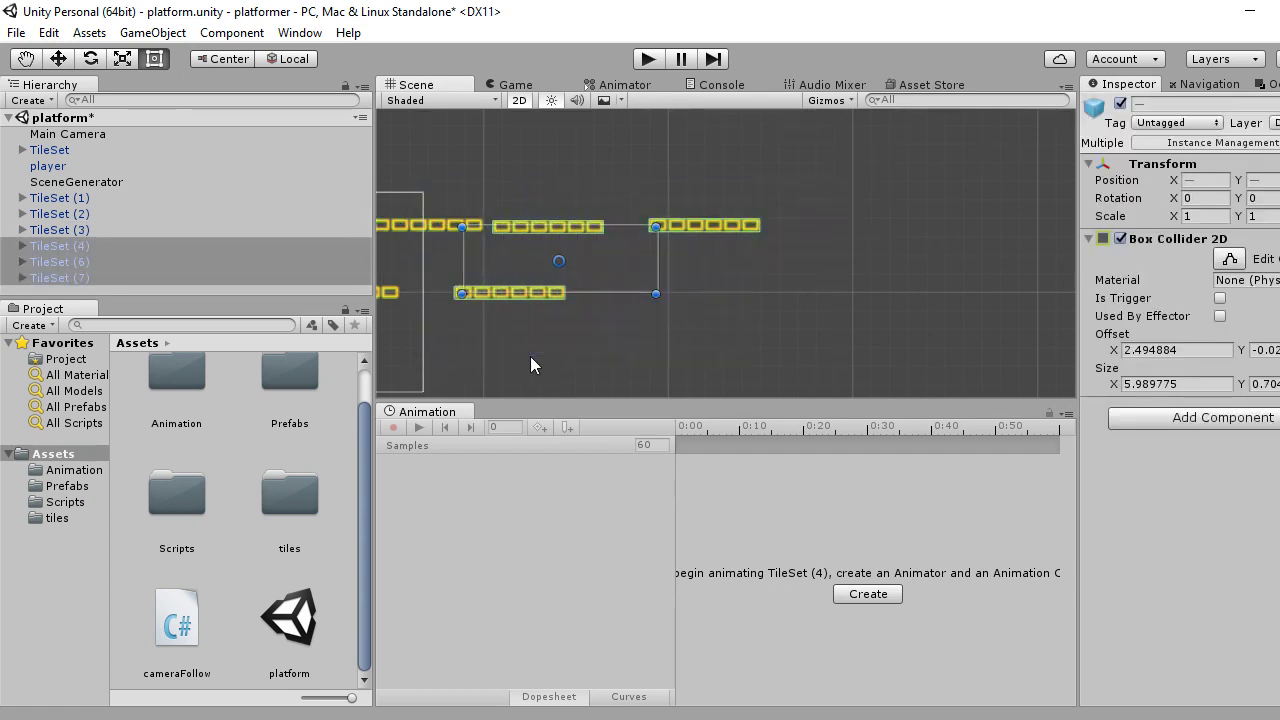
{"action": "key", "text": "Delete"}
{"action": "scroll", "coordinate": [594, 310], "scroll_direction": "down", "scroll_amount": 2}
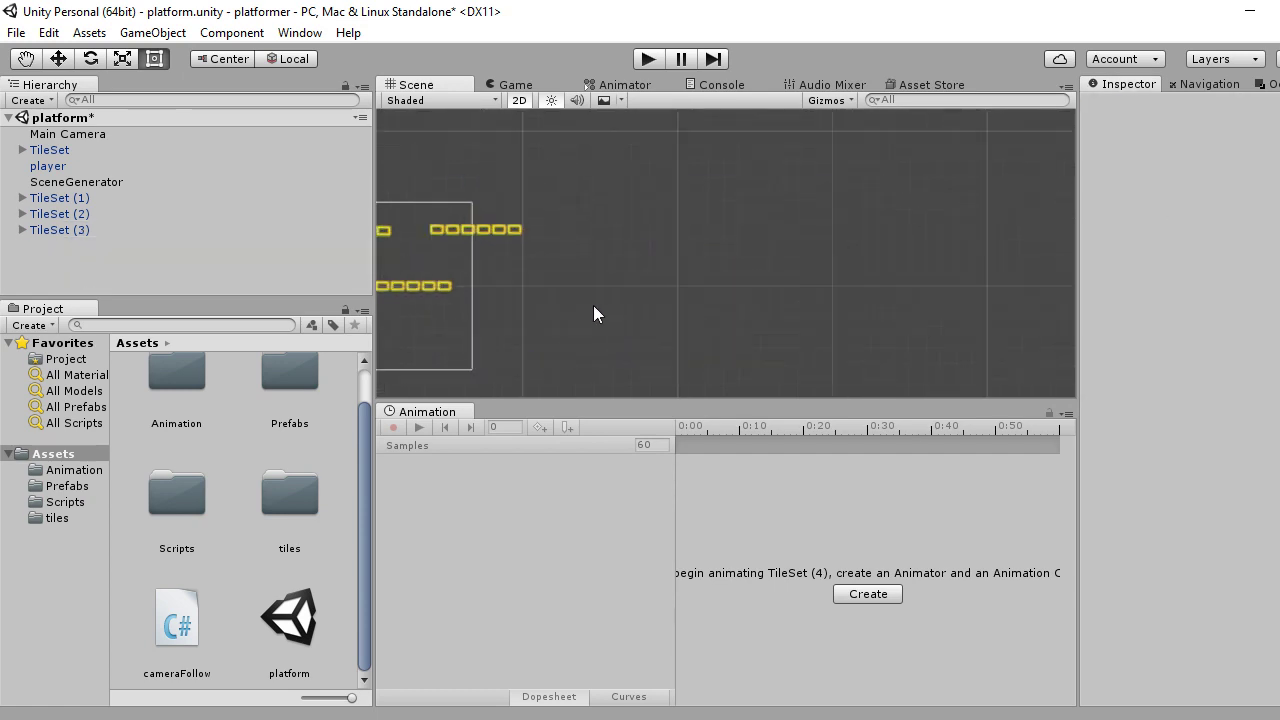
{"action": "scroll", "coordinate": [600, 288], "scroll_direction": "down", "scroll_amount": 2}
{"action": "scroll", "coordinate": [592, 290], "scroll_direction": "down", "scroll_amount": 1}
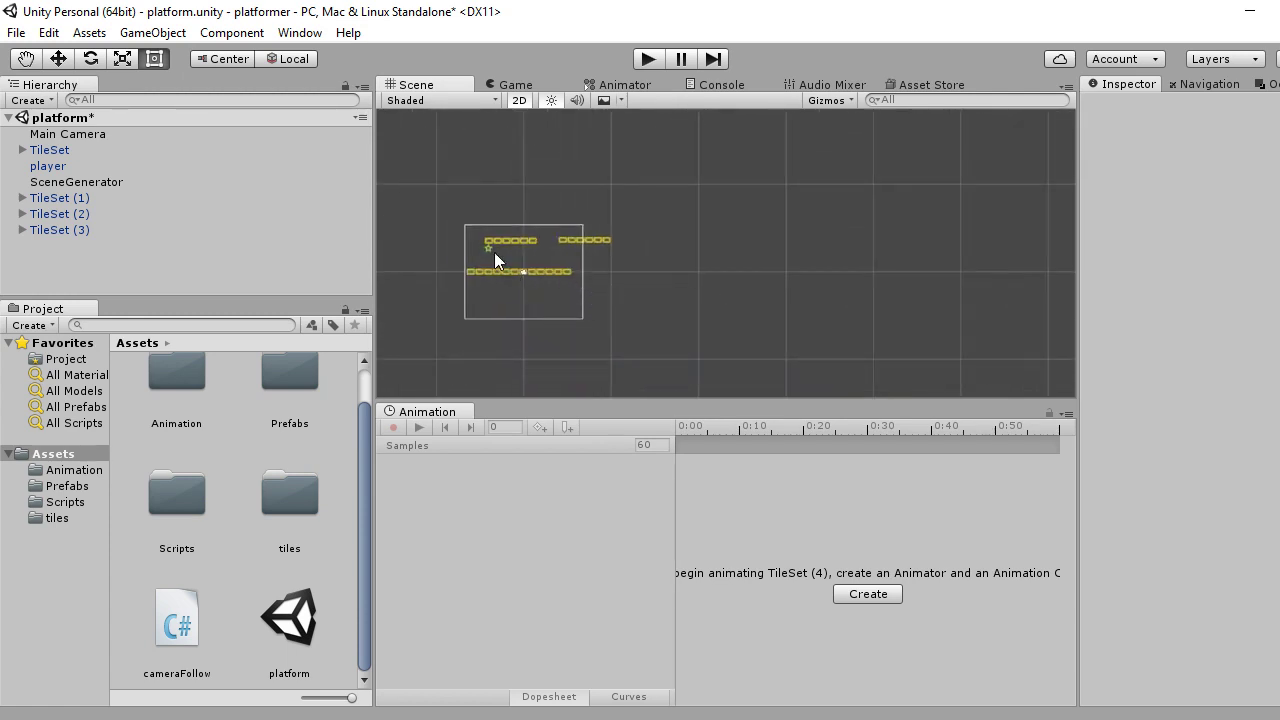
{"action": "left_click_drag", "start_coordinate": [604, 285], "coordinate": [581, 304]}
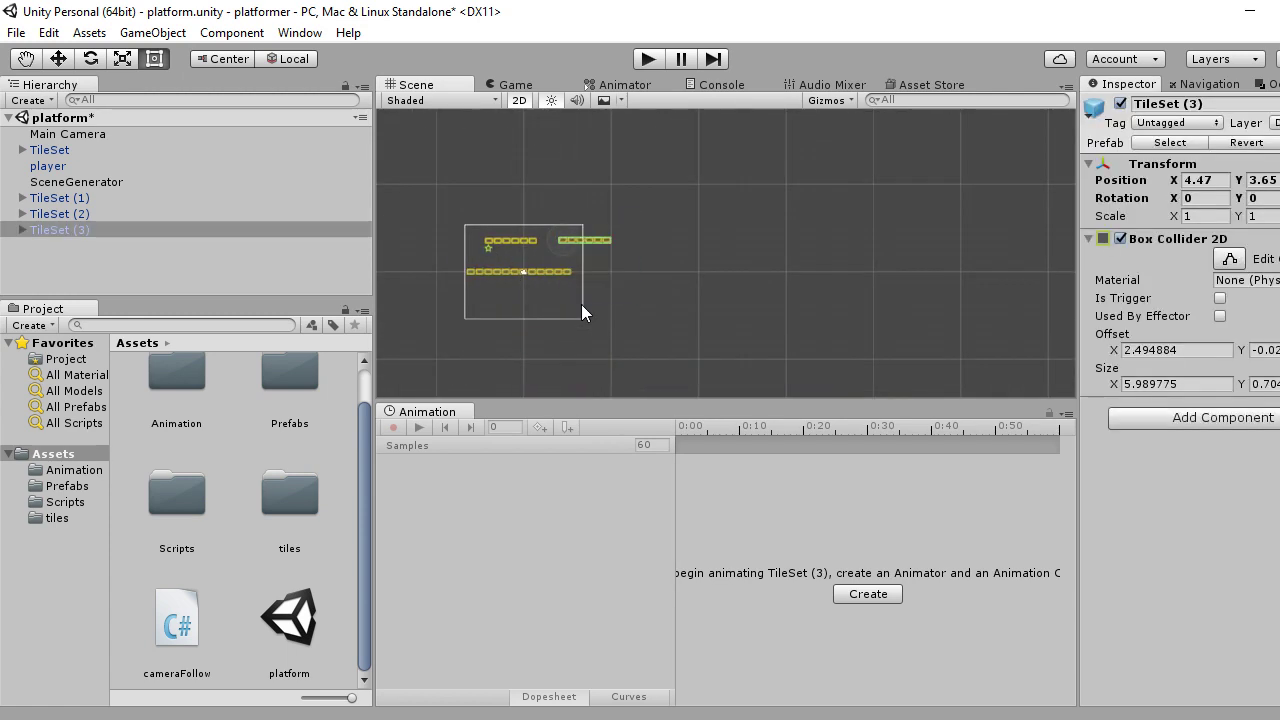
{"action": "key", "text": "Delete"}
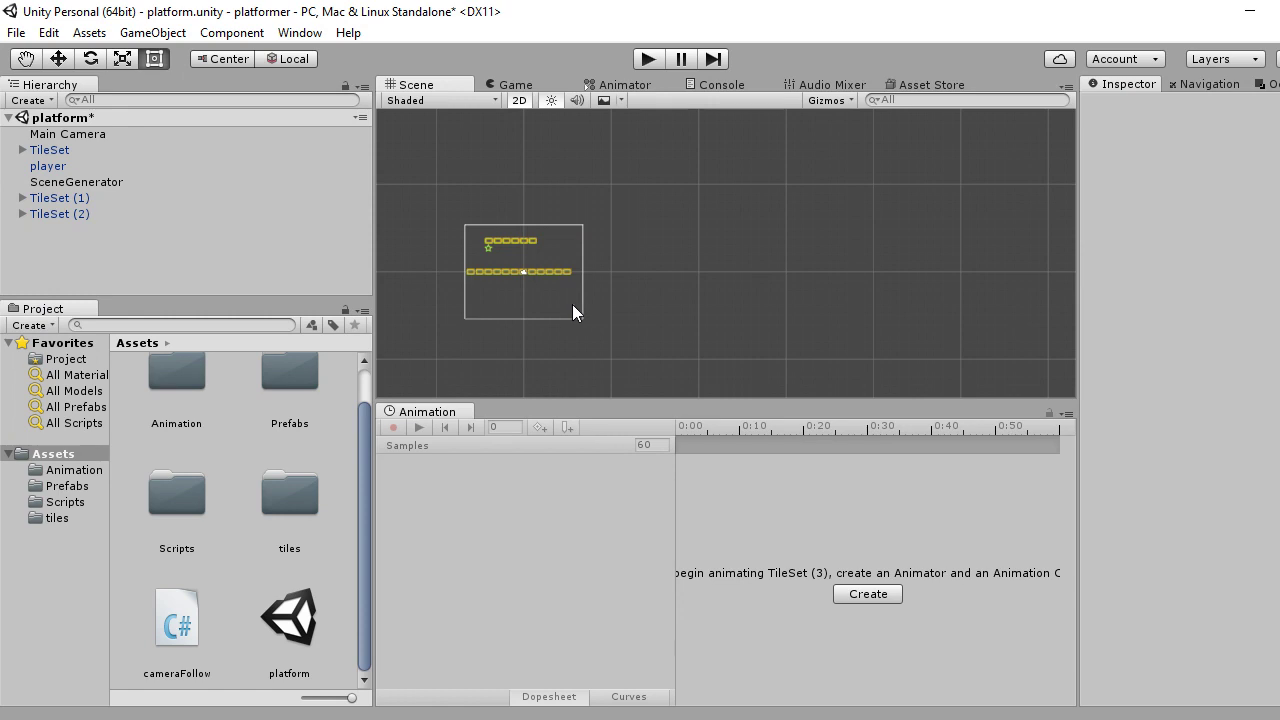
{"action": "left_click", "coordinate": [517, 240]}
{"action": "key", "text": "Delete"}
{"action": "left_click", "coordinate": [553, 268]}
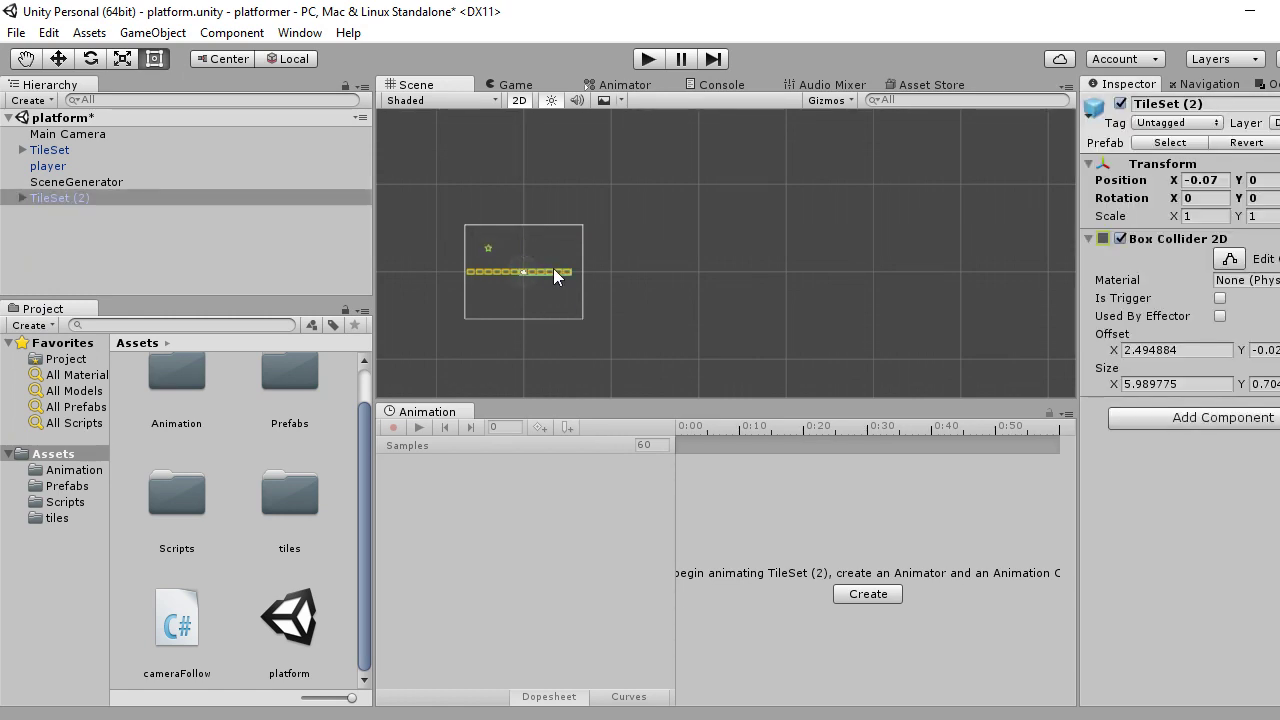
{"action": "key", "text": "Delete"}
Zoom back in and lower the player star onto the remaining TileSet platform.
{"action": "scroll", "coordinate": [558, 276], "scroll_direction": "up", "scroll_amount": 3}
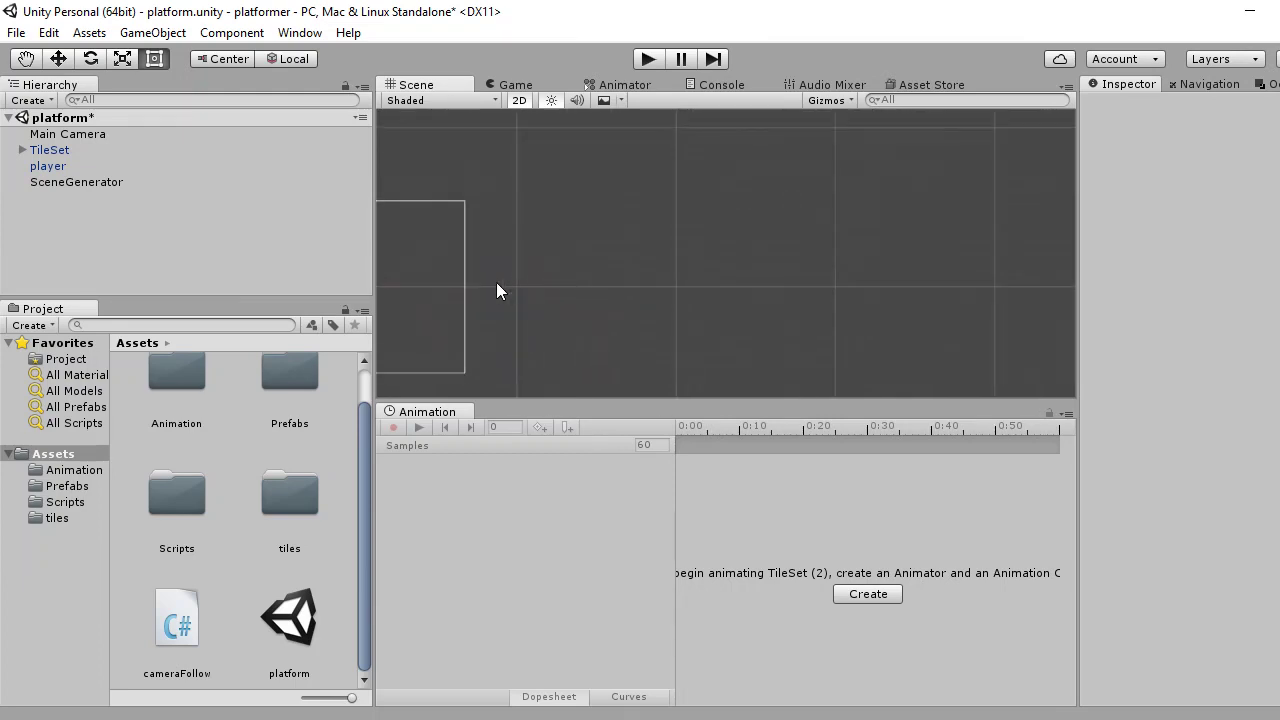
{"action": "middle_click_drag", "start_coordinate": [496, 282], "coordinate": [929, 286]}
{"action": "scroll", "coordinate": [733, 314], "scroll_direction": "up", "scroll_amount": 2}
{"action": "left_click", "coordinate": [699, 236]}
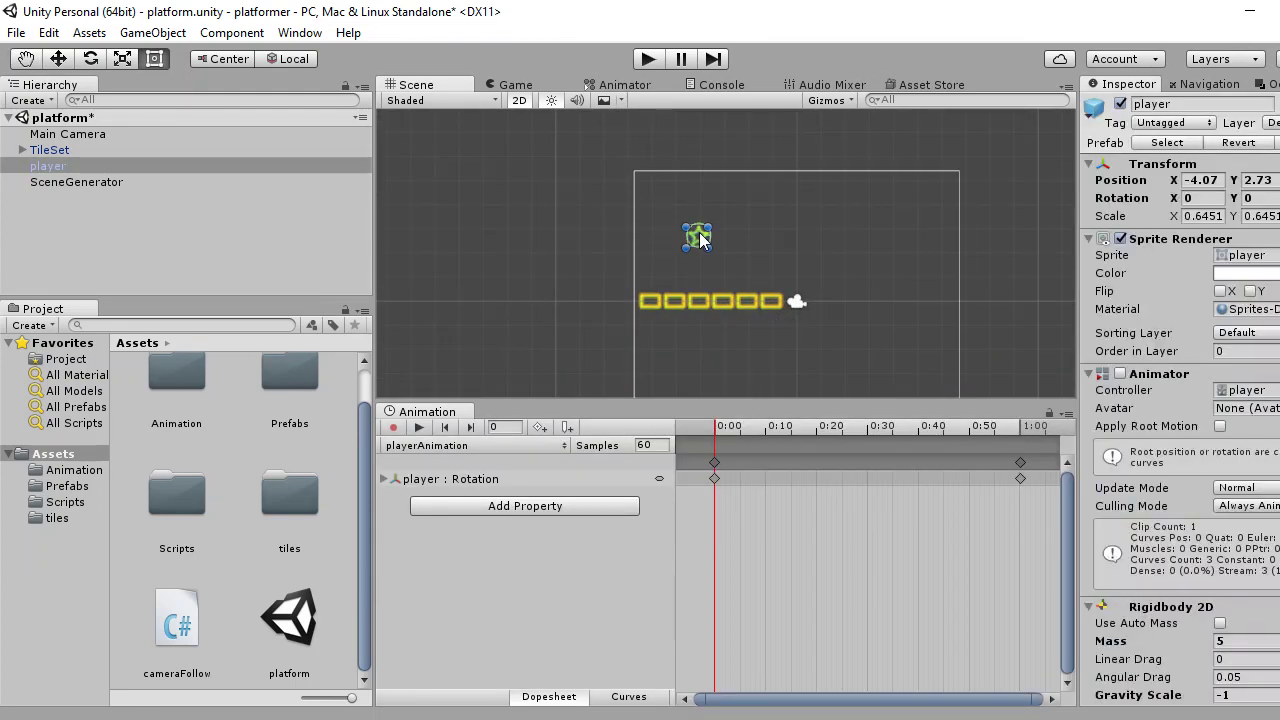
{"action": "left_click", "coordinate": [58, 58]}
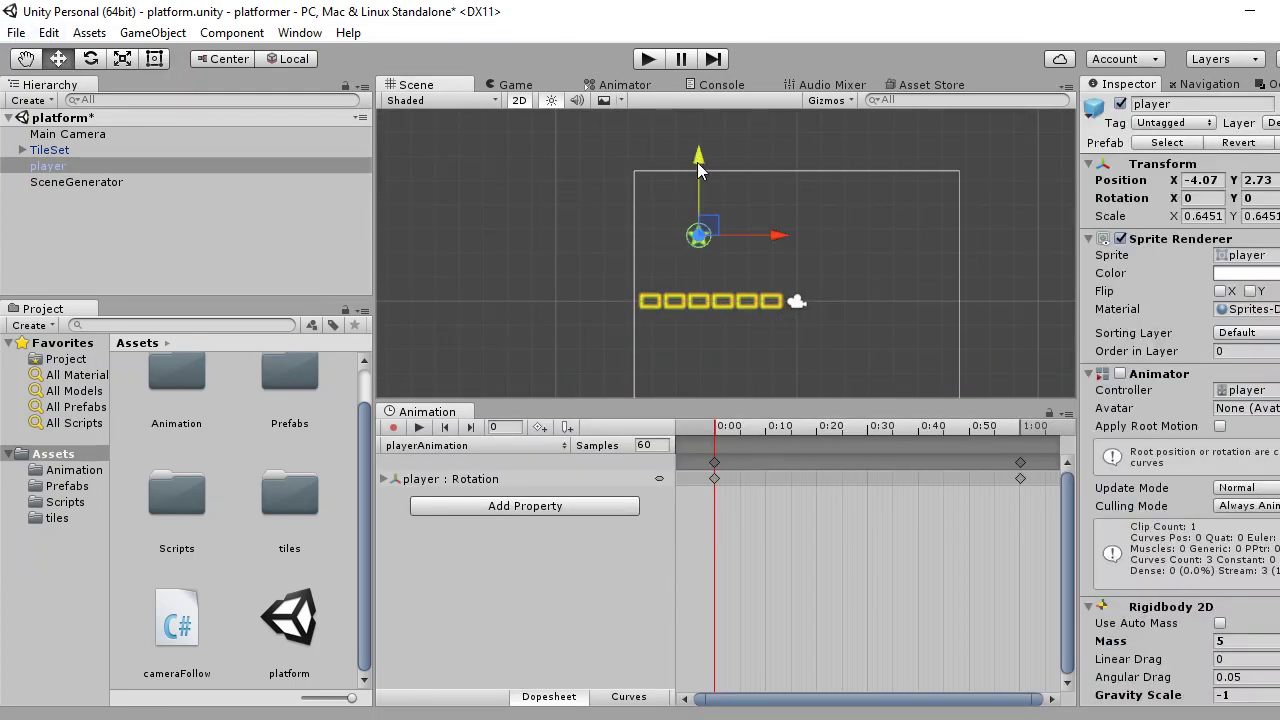
{"action": "left_click_drag", "start_coordinate": [697, 162], "coordinate": [697, 212]}
{"action": "left_click", "coordinate": [649, 242]}
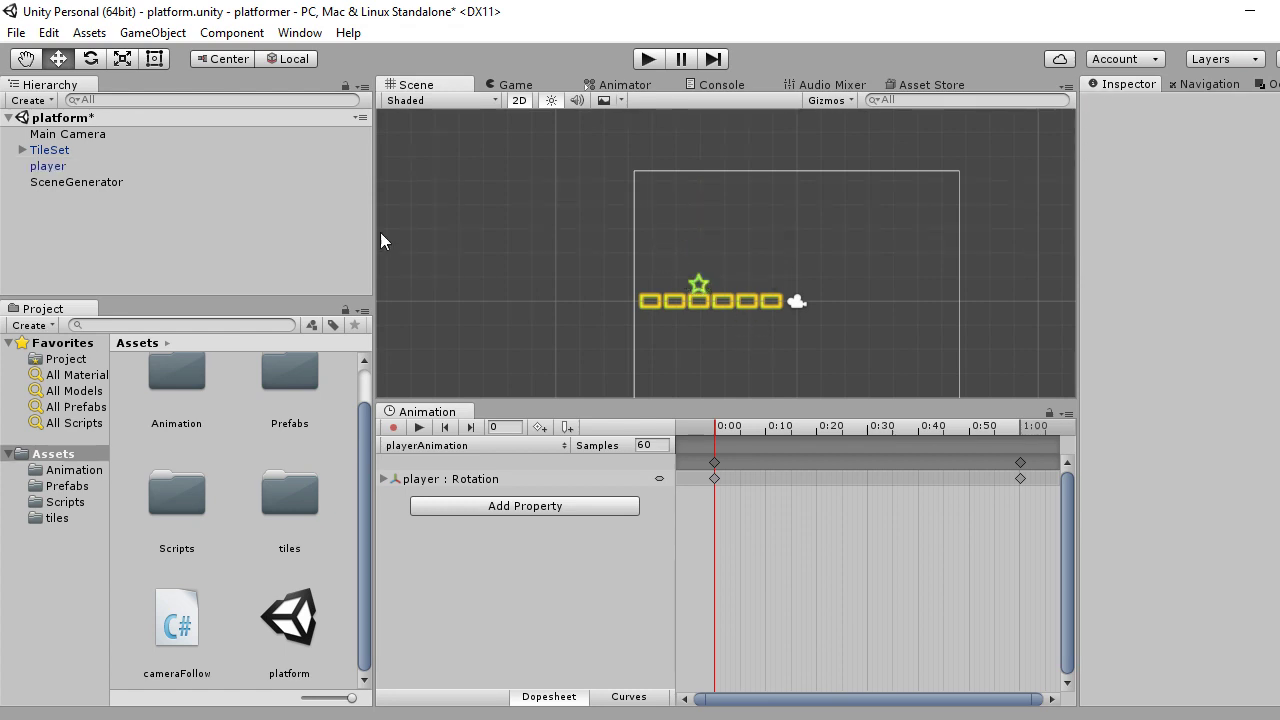
{"action": "left_click", "coordinate": [80, 138]}
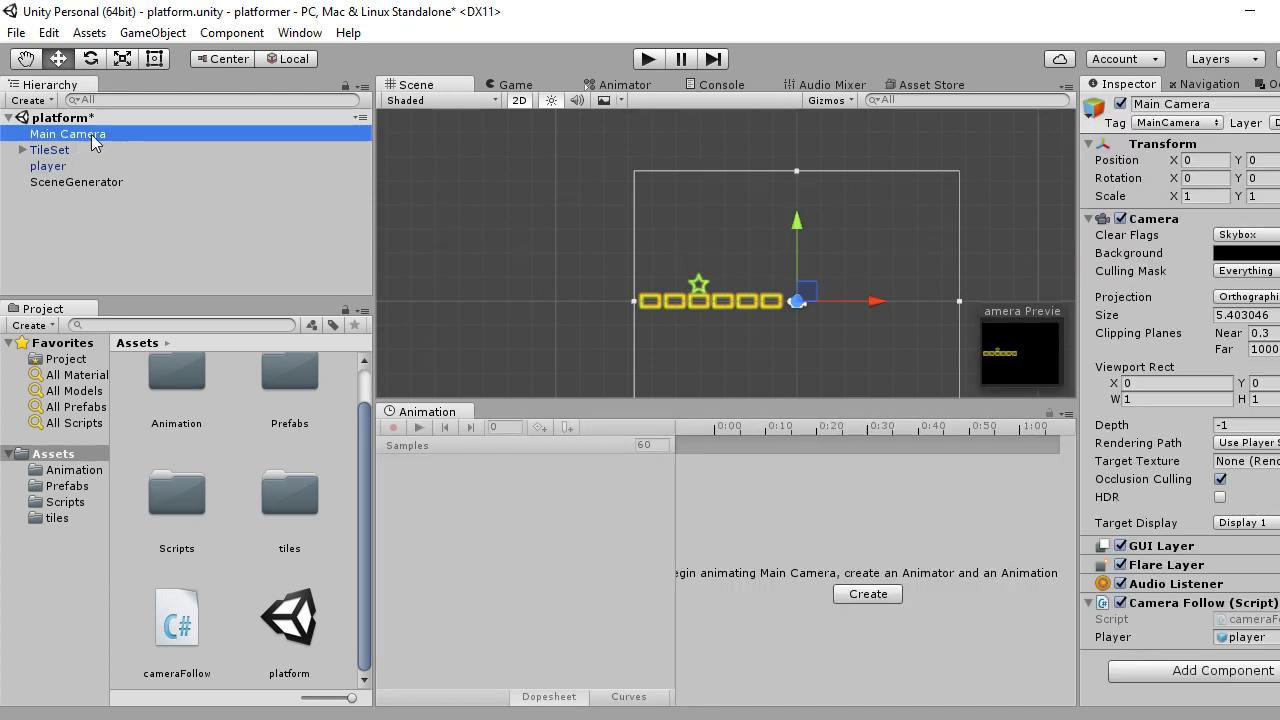
Create an empty child of Main Camera named spawnPoint.
{"action": "right_click", "coordinate": [92, 142]}
{"action": "left_click", "coordinate": [207, 305]}
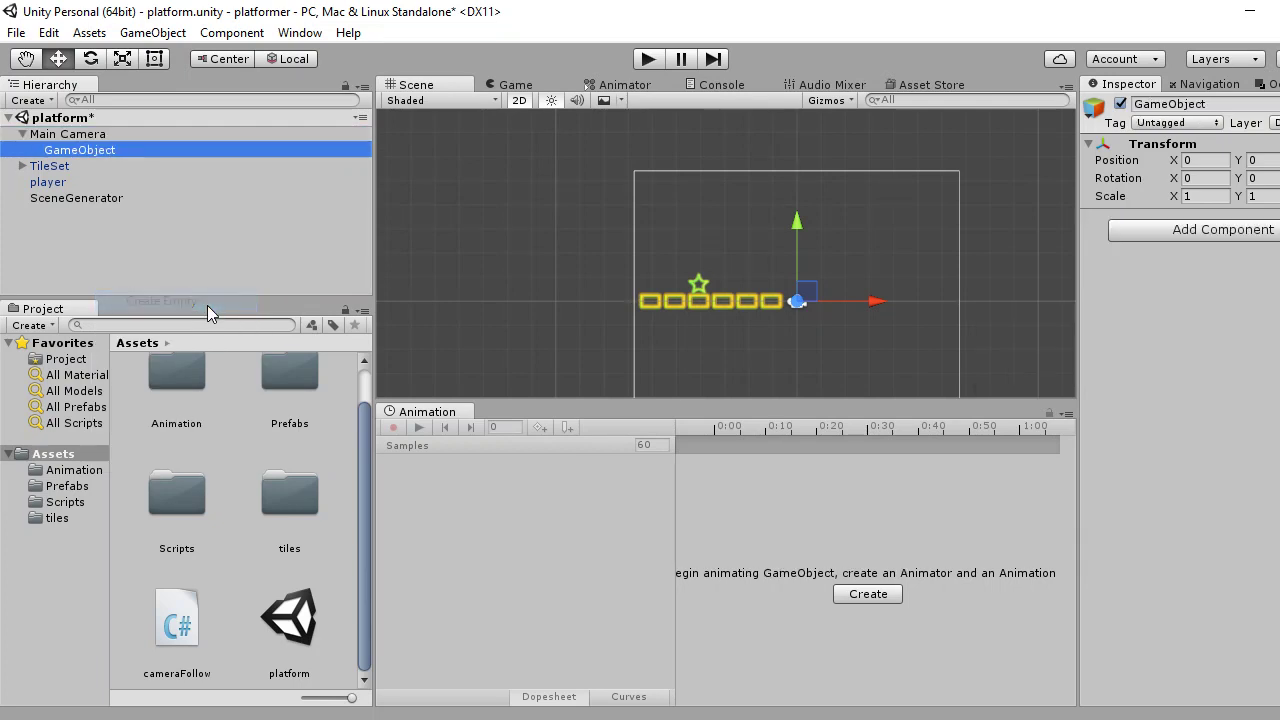
{"action": "left_click", "coordinate": [107, 150]}
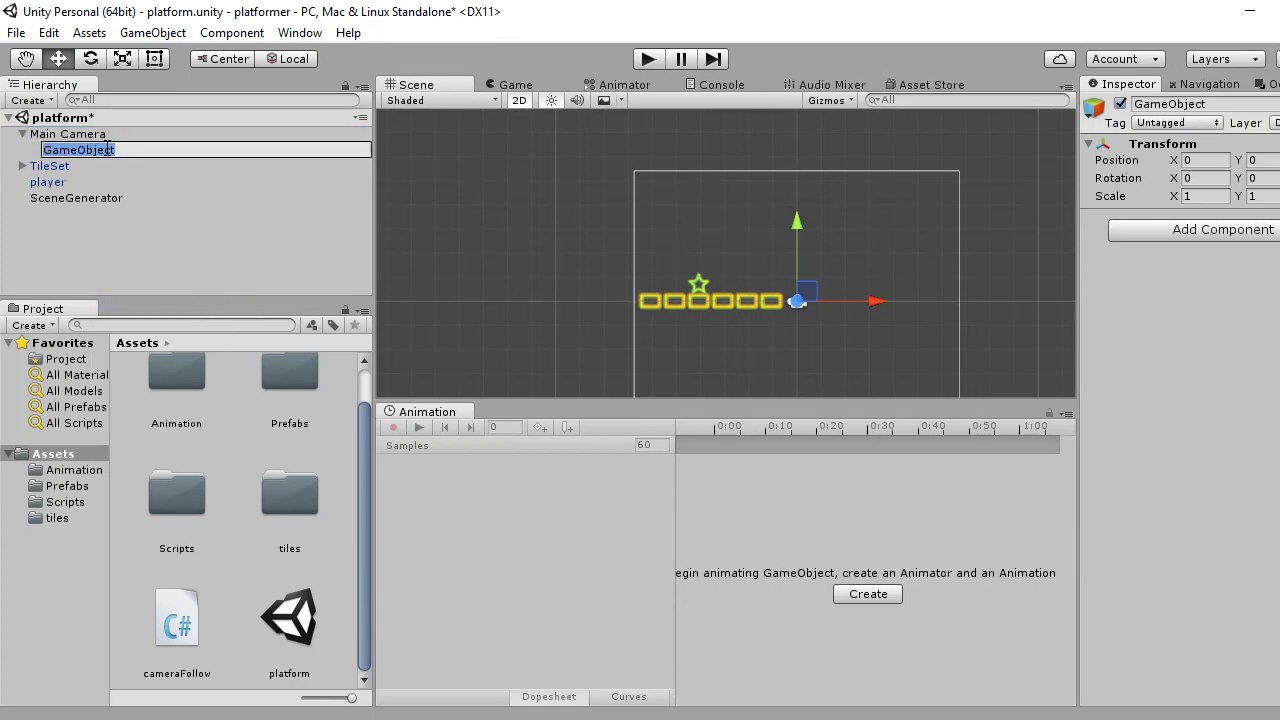
{"action": "type", "text": "spawnP"}
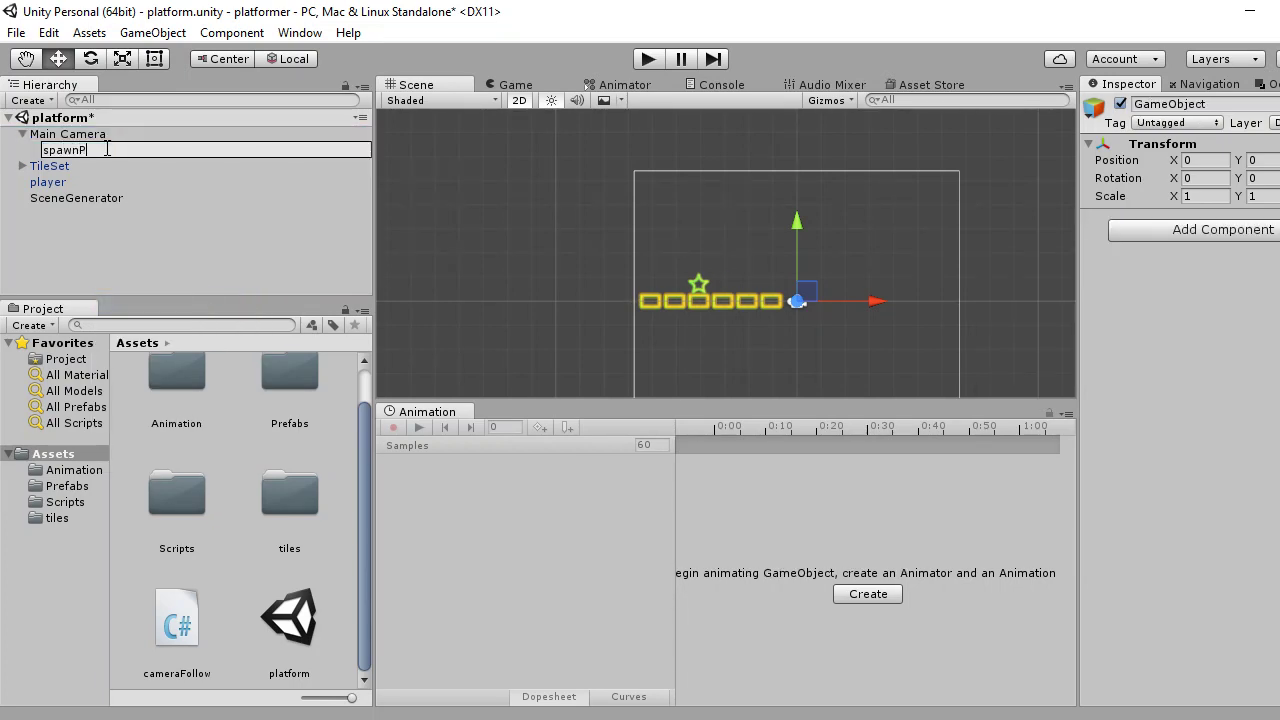
{"action": "type", "text": "oint"}
{"action": "key", "text": "Return"}
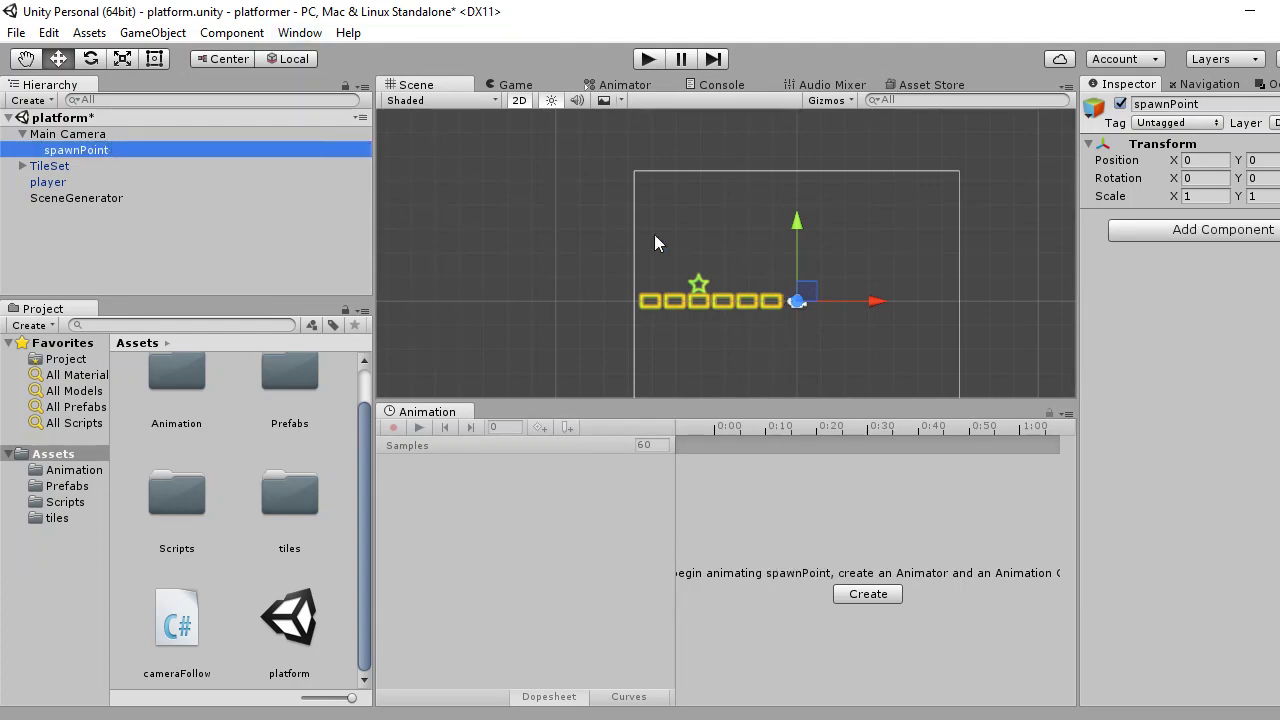
{"action": "left_click_drag", "start_coordinate": [797, 230], "coordinate": [800, 223]}
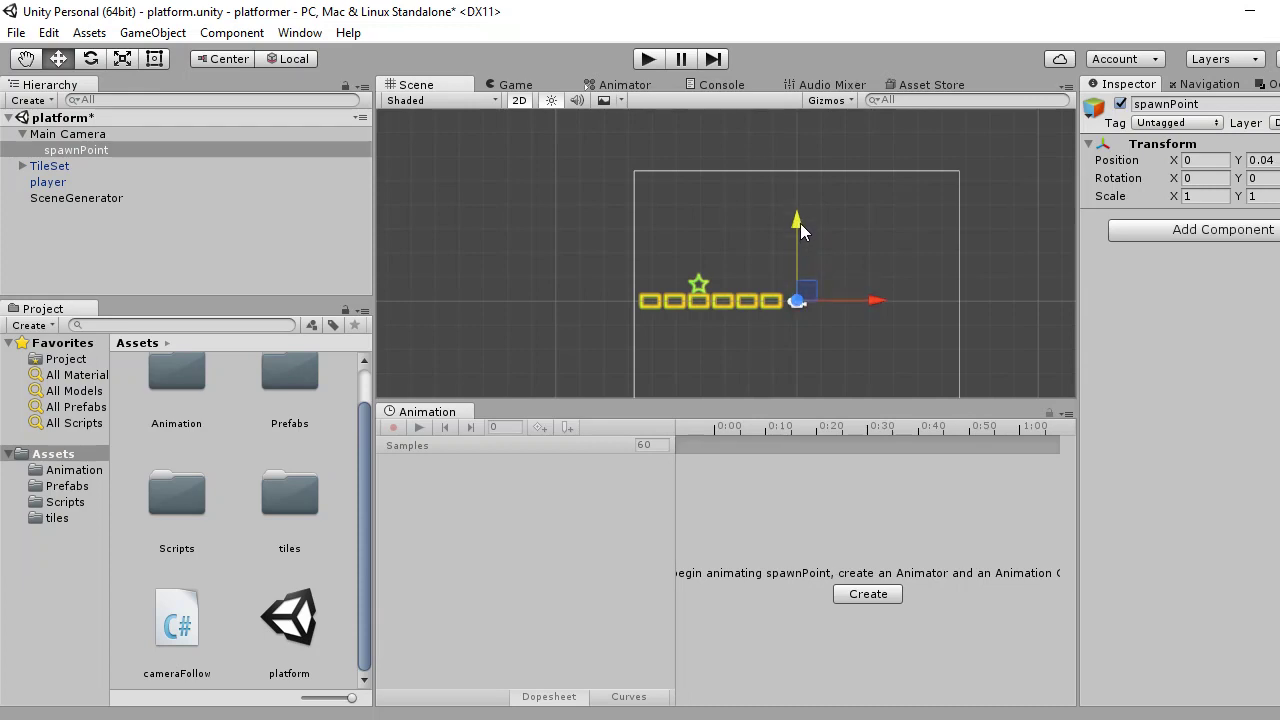
Add a second empty child and name the pair spawnPointlow and spawnPointhigh.
{"action": "right_click", "coordinate": [96, 134]}
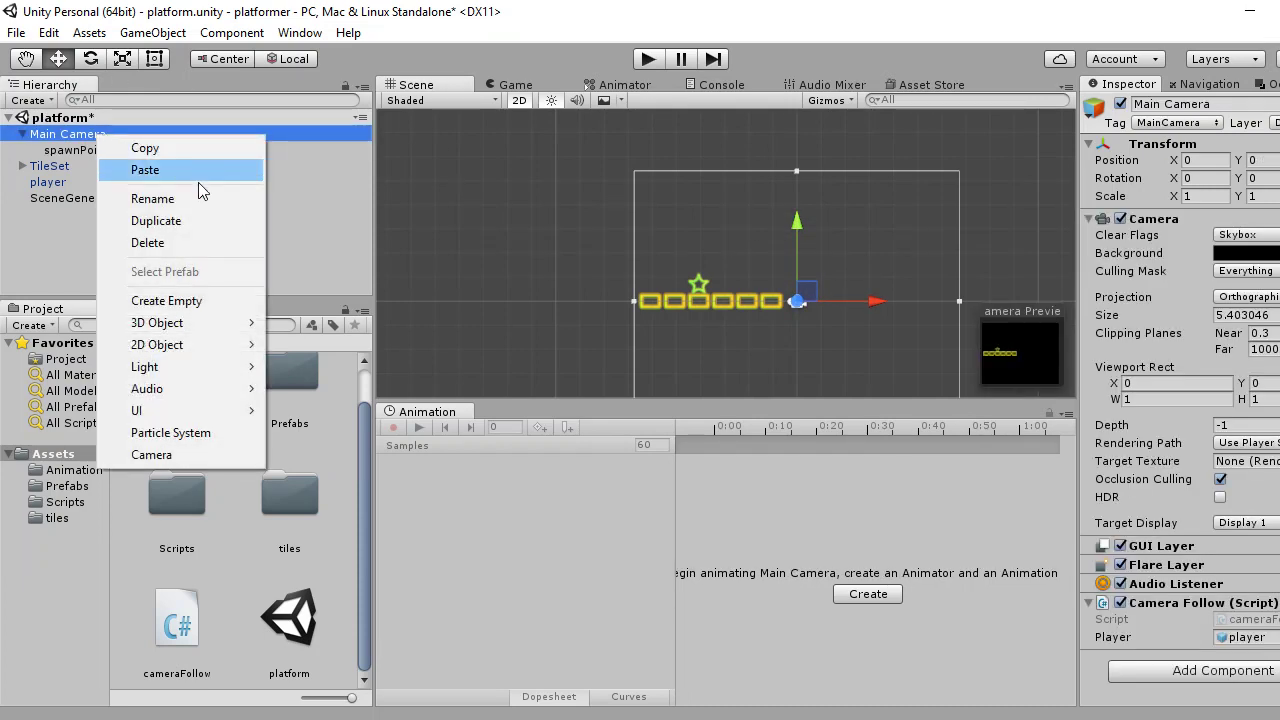
{"action": "left_click", "coordinate": [214, 300]}
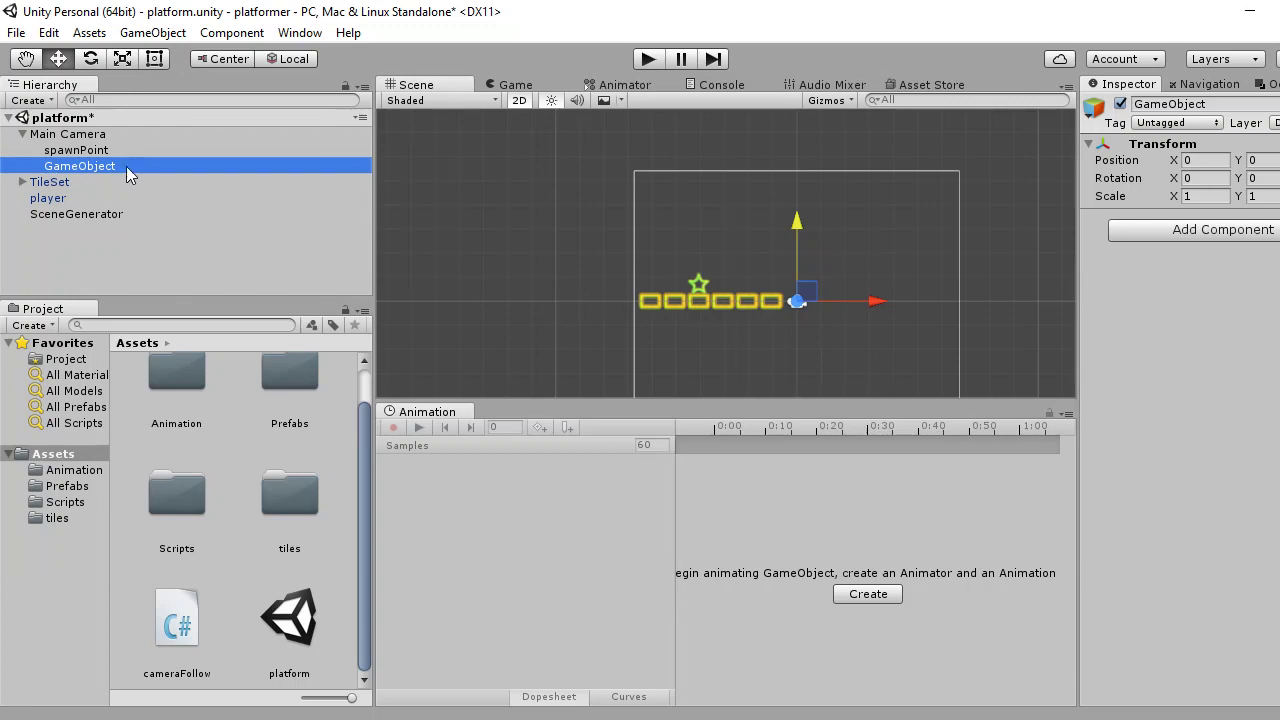
{"action": "key", "text": "F2"}
{"action": "type", "text": "spa"}
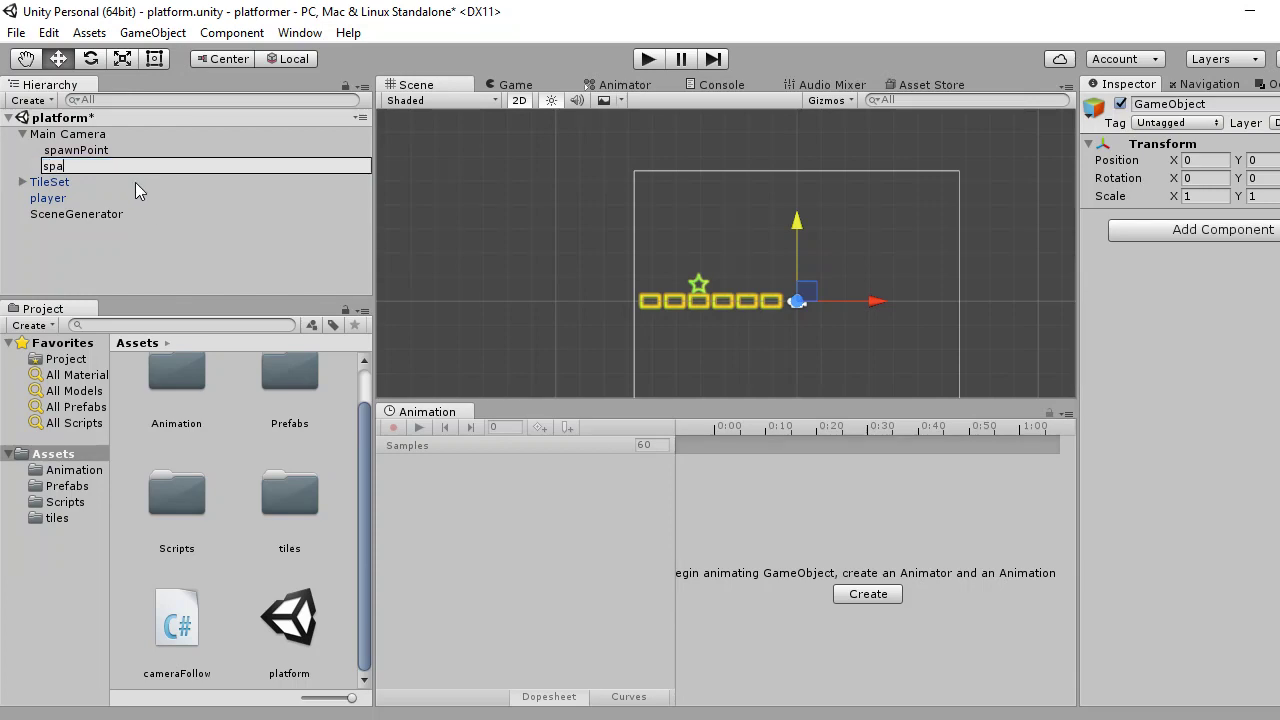
{"action": "type", "text": "wnPointY"}
{"action": "left_click", "coordinate": [224, 212]}
{"action": "left_click", "coordinate": [91, 150]}
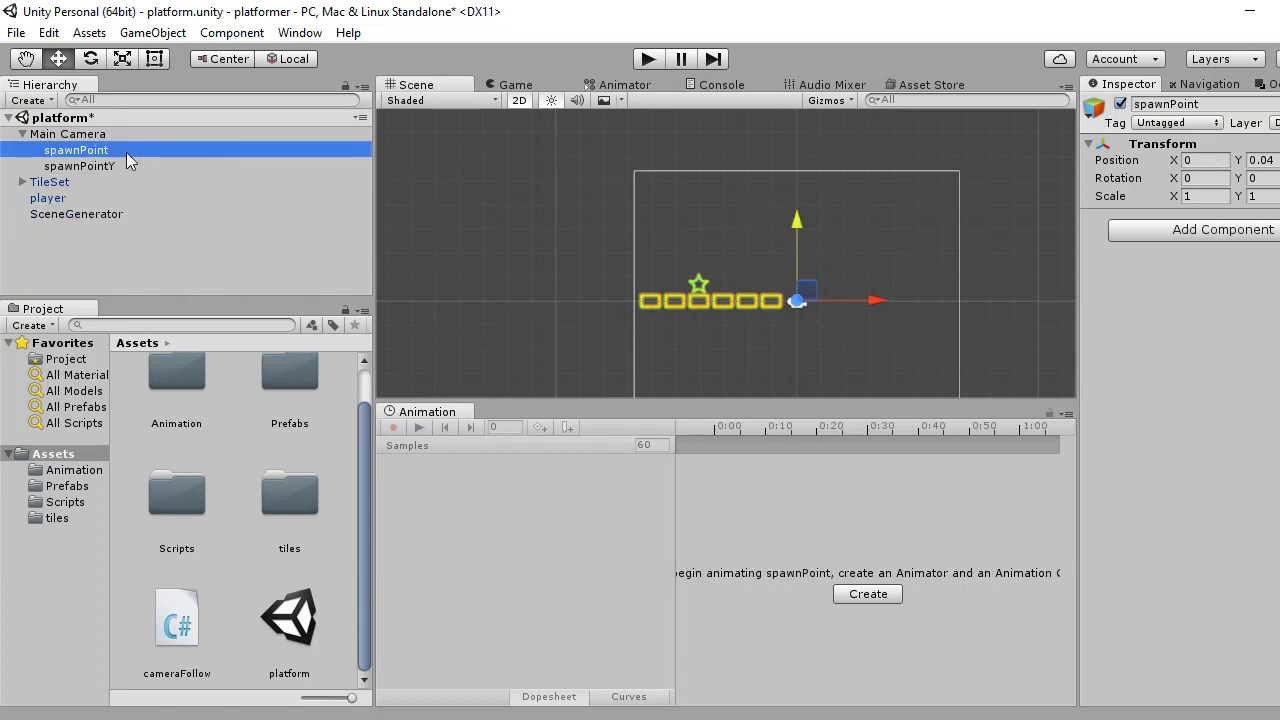
{"action": "left_click", "coordinate": [126, 152]}
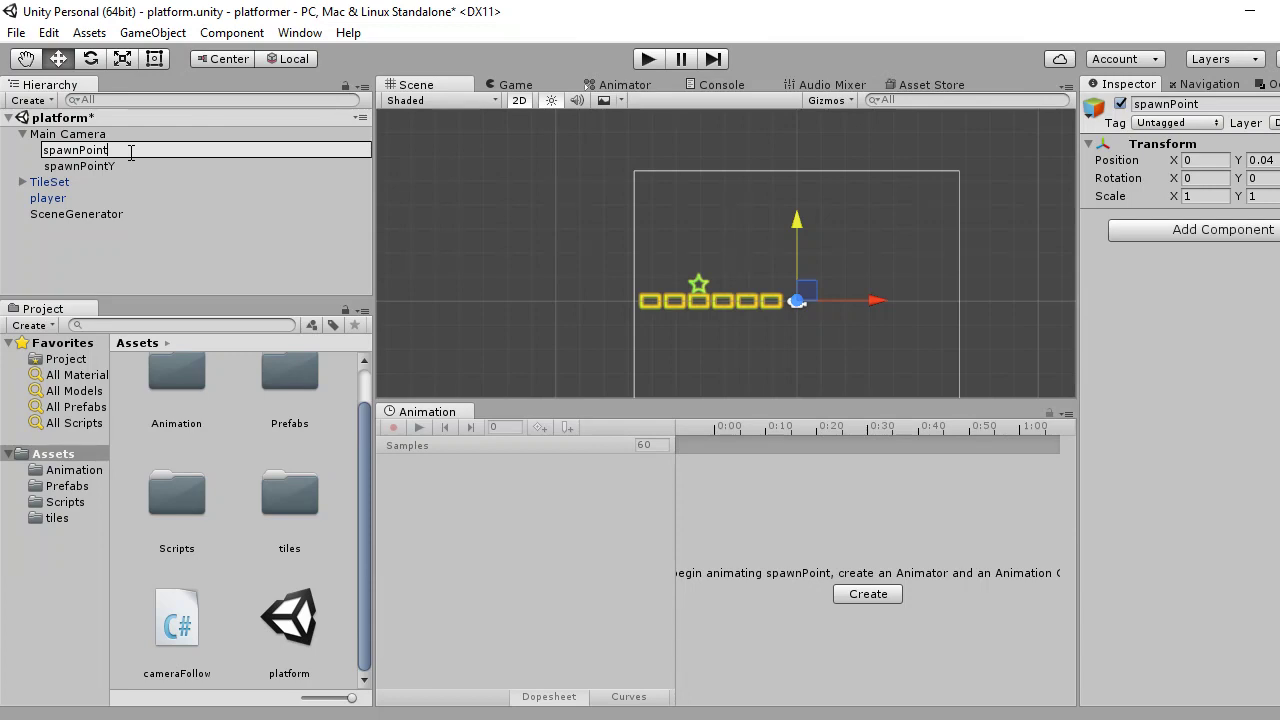
{"action": "type", "text": "low"}
{"action": "double_click", "coordinate": [110, 166]}
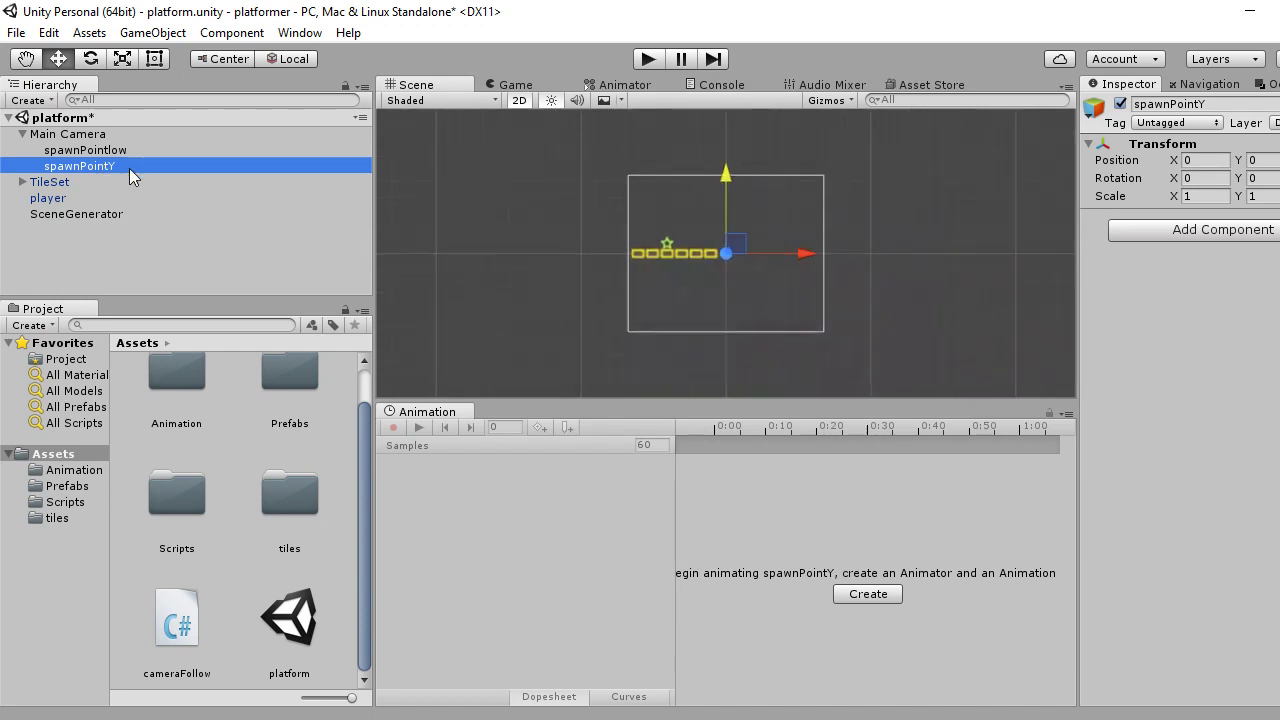
{"action": "left_click", "coordinate": [132, 167]}
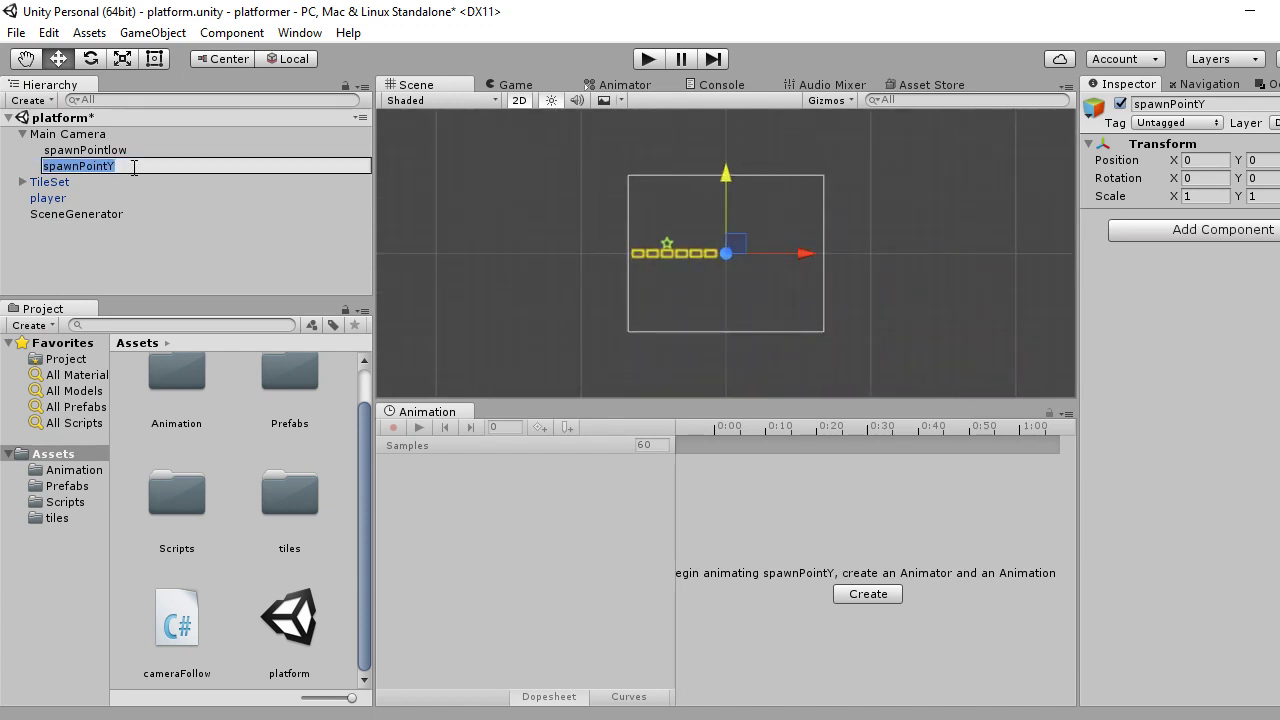
{"action": "key", "text": "BackSpace"}
{"action": "type", "text": "h"}
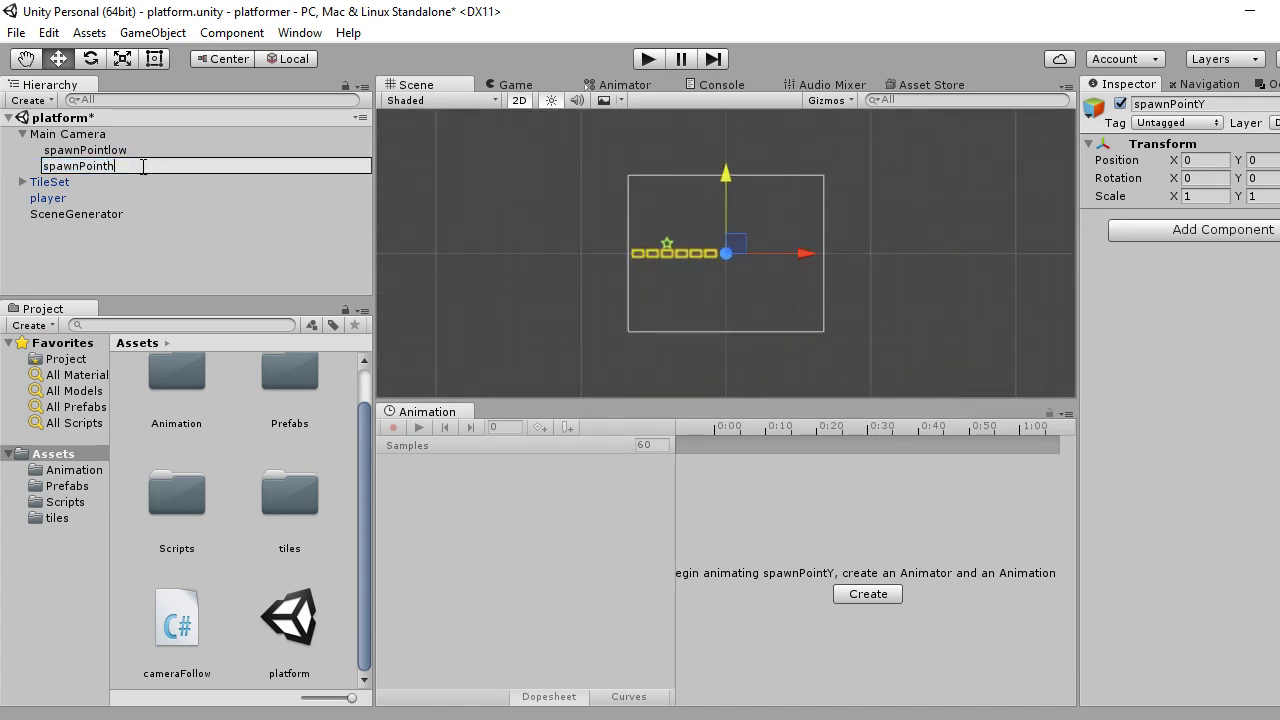
{"action": "type", "text": "igh"}
{"action": "left_click", "coordinate": [157, 216]}
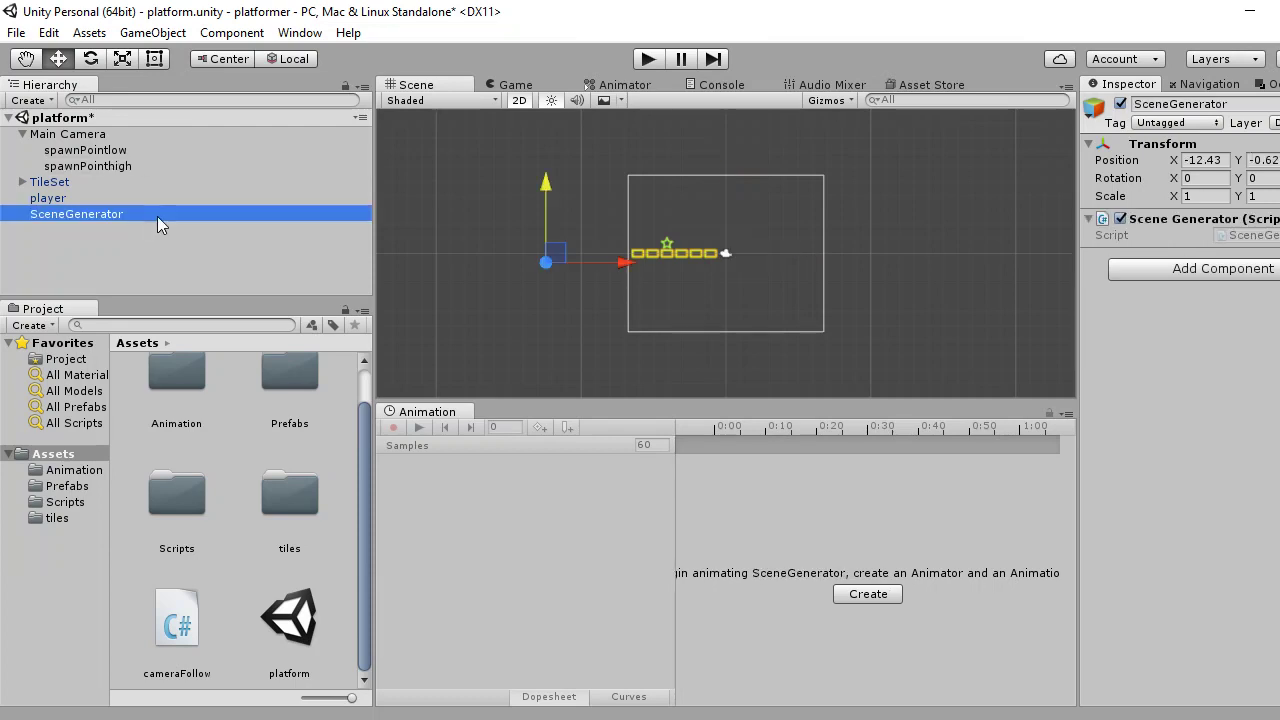
Raise spawnPointhigh above the tile row with the Y move arrow.
{"action": "left_click", "coordinate": [123, 151]}
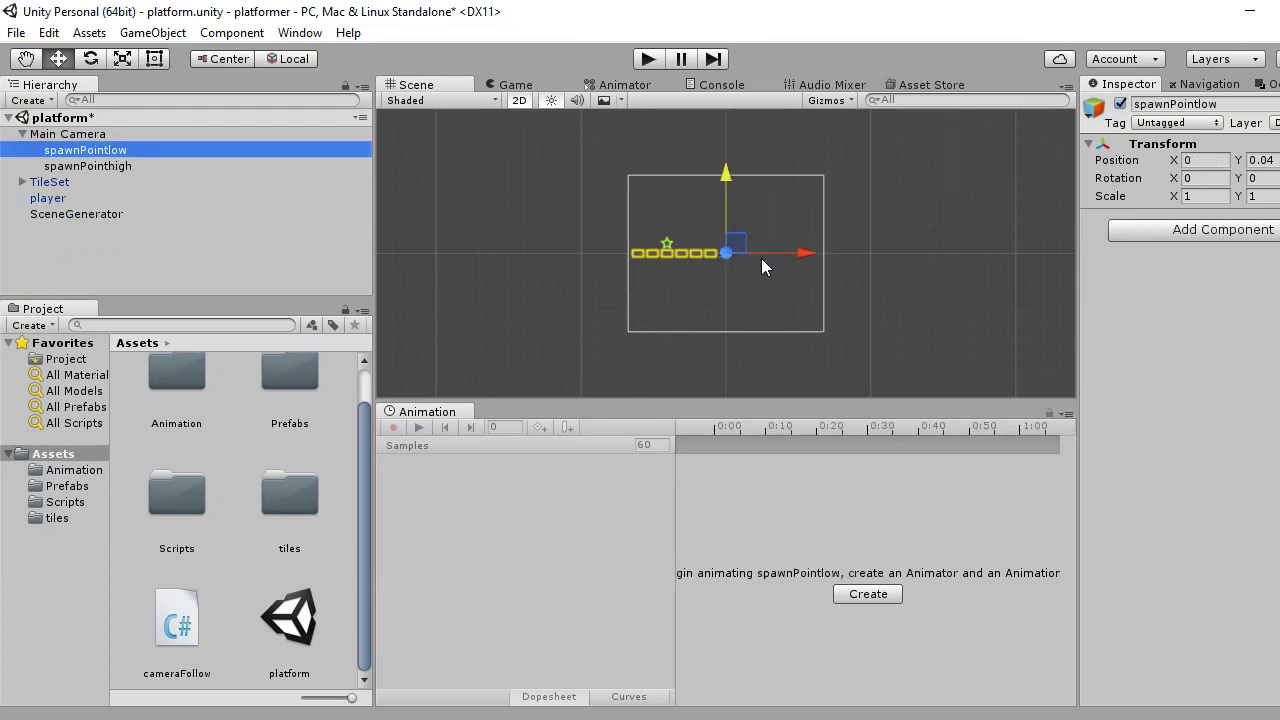
{"action": "left_click", "coordinate": [115, 171]}
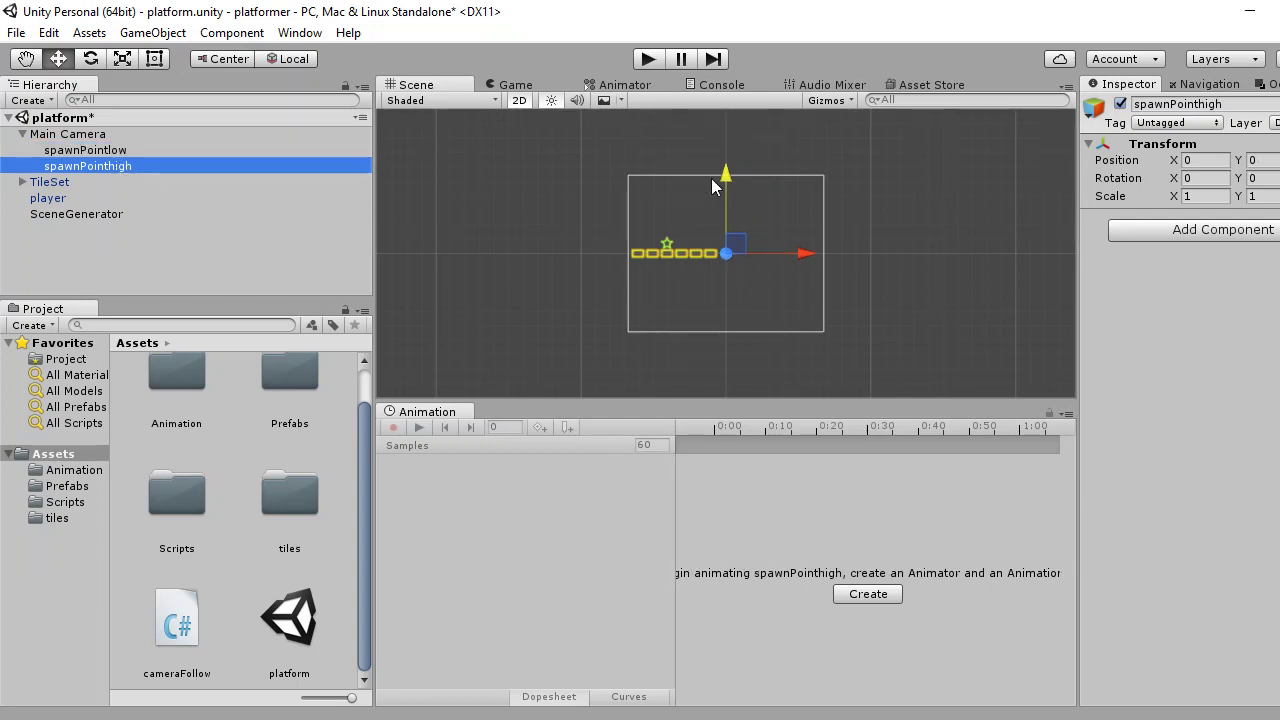
{"action": "left_click_drag", "start_coordinate": [726, 178], "coordinate": [727, 118]}
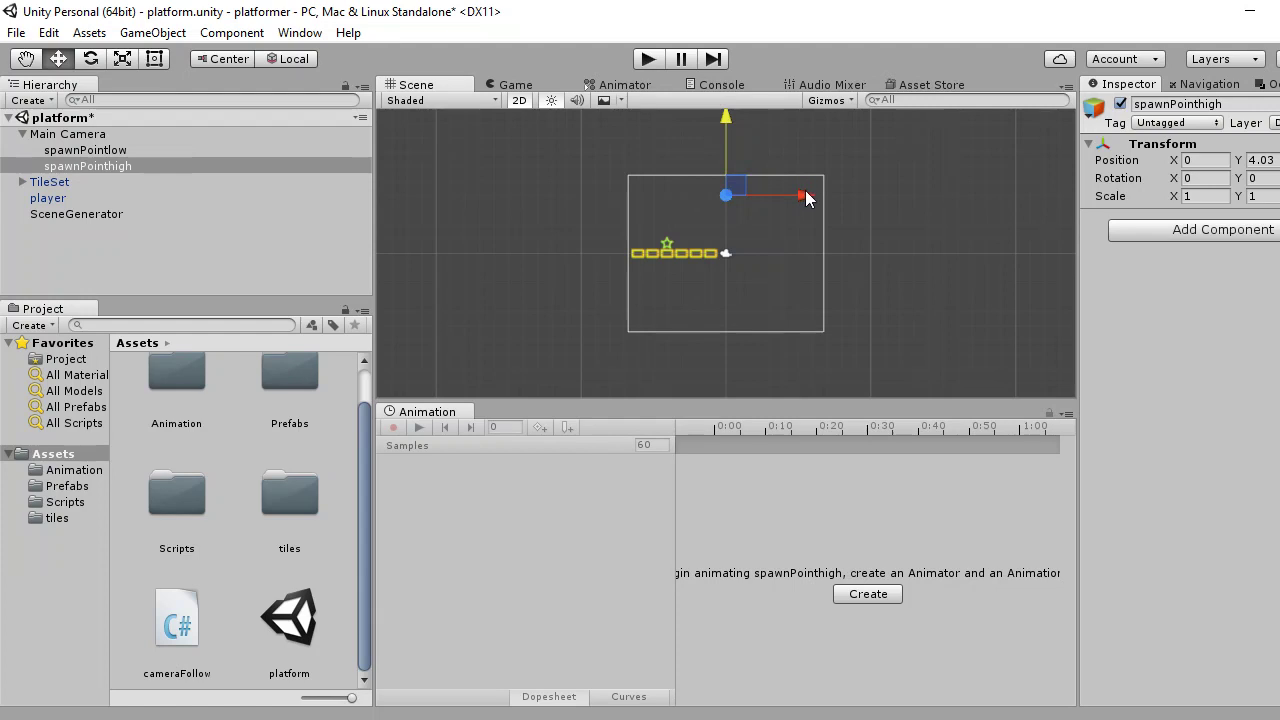
Move spawnPointhigh right to X 1.88, then inspect SceneGenerator and Main Camera.
{"action": "left_click_drag", "start_coordinate": [806, 198], "coordinate": [835, 197]}
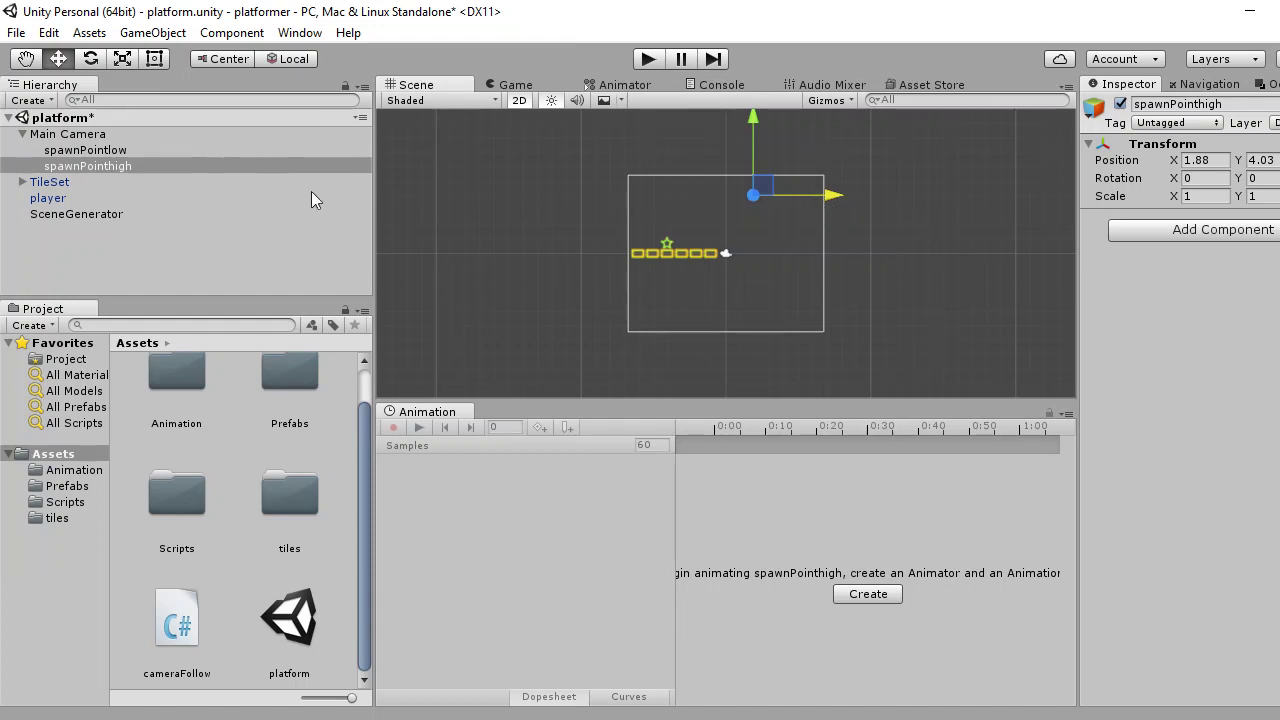
{"action": "left_click", "coordinate": [79, 213]}
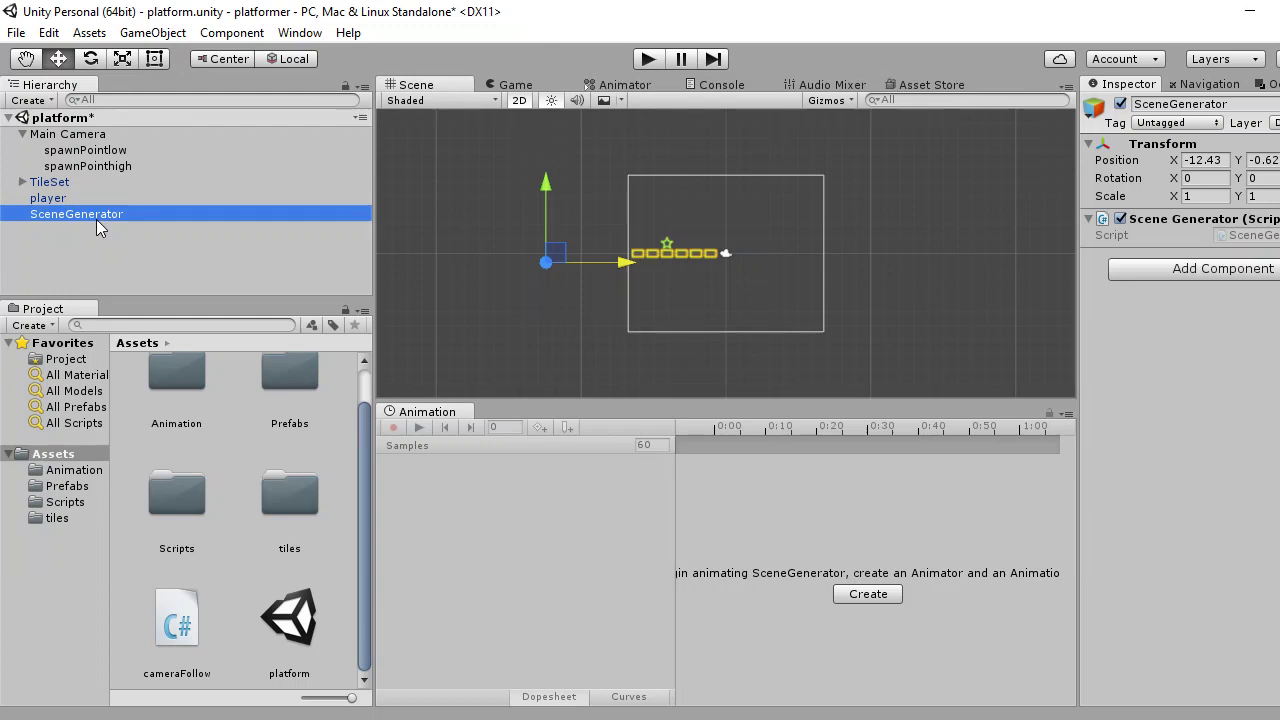
{"action": "left_click", "coordinate": [100, 140]}
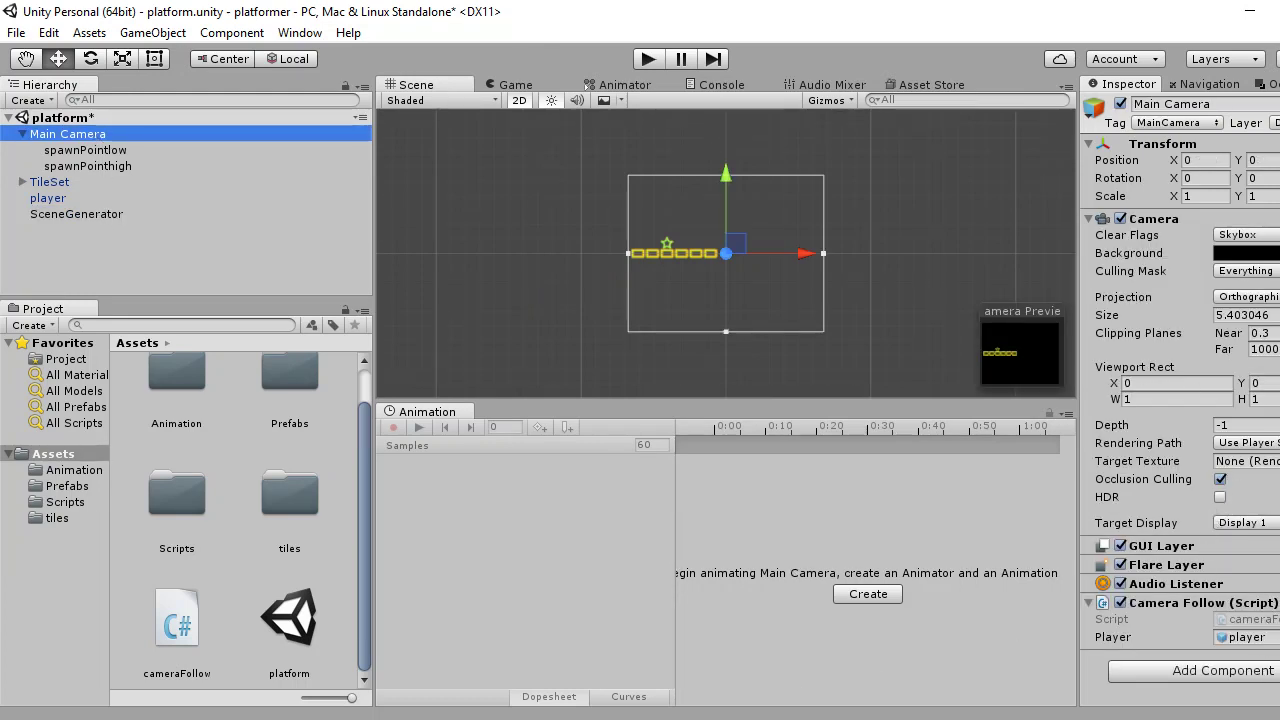
Add a 'public GameObject LowPosition;' field below player in cameraFollow.cs.
{"action": "key", "text": "alt+Tab"}
{"action": "left_click", "coordinate": [325, 210]}
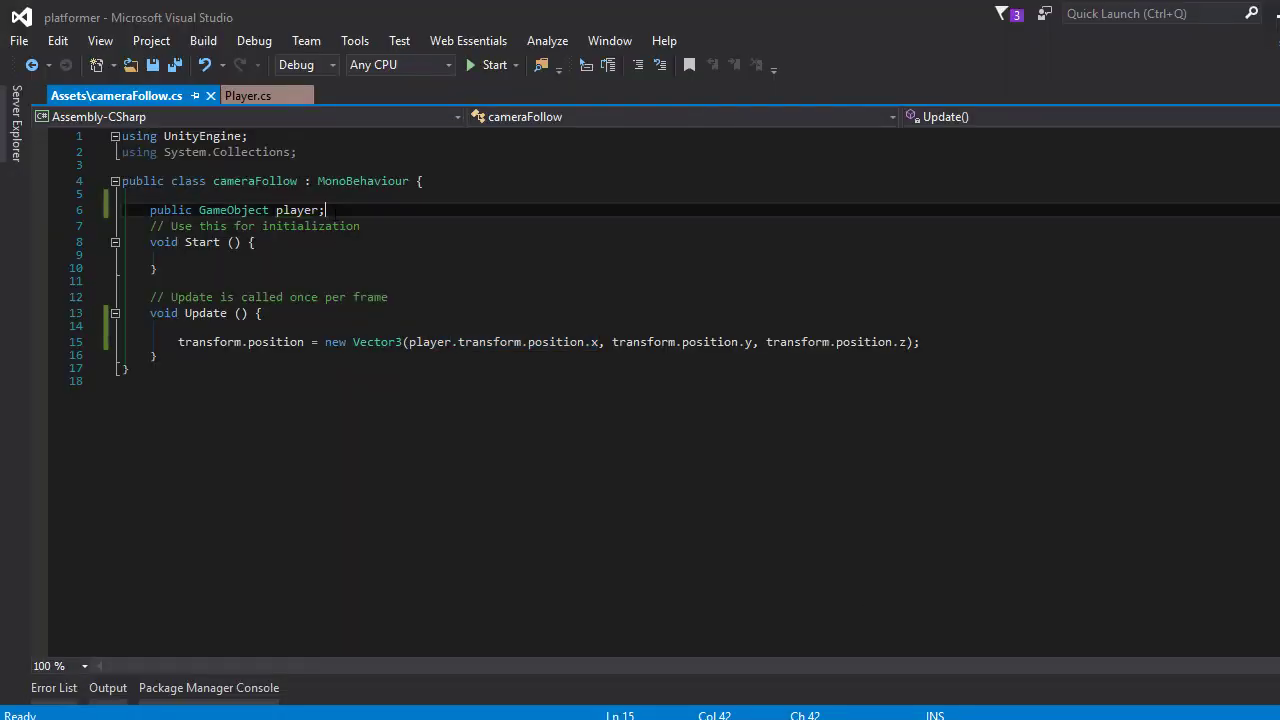
{"action": "key", "text": "Return"}
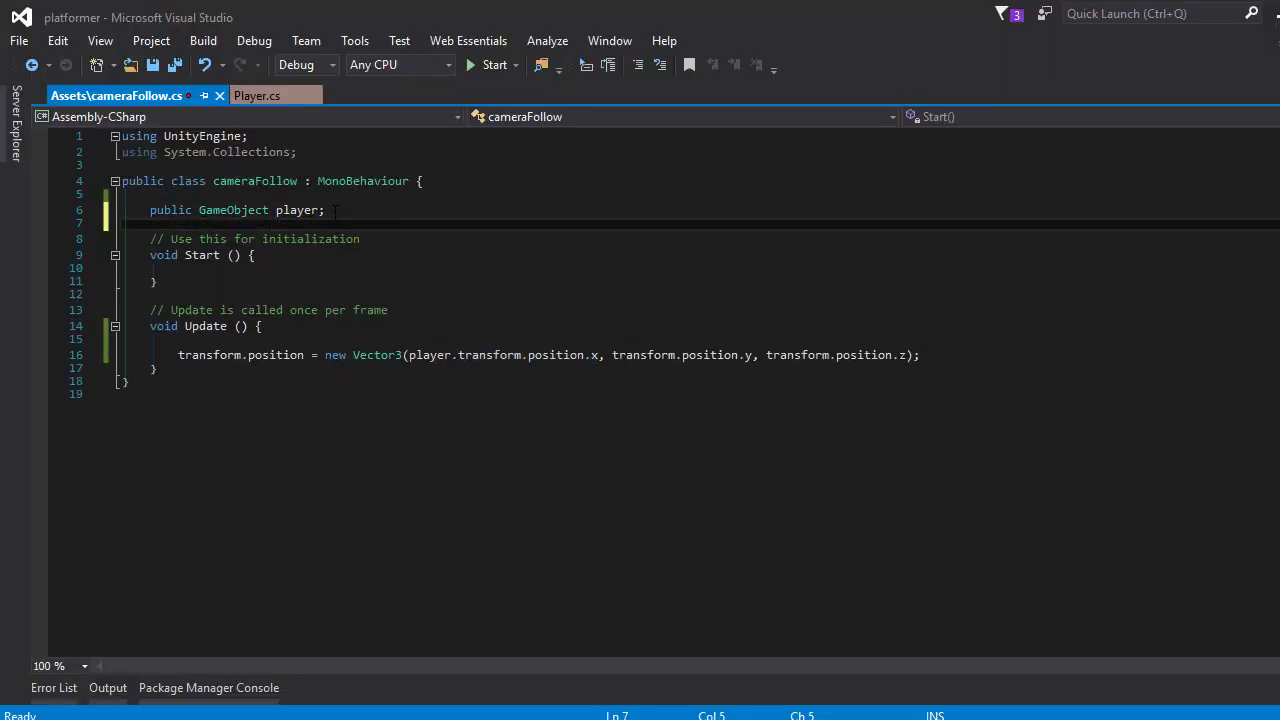
{"action": "type", "text": "publi"}
{"action": "key", "text": "Tab"}
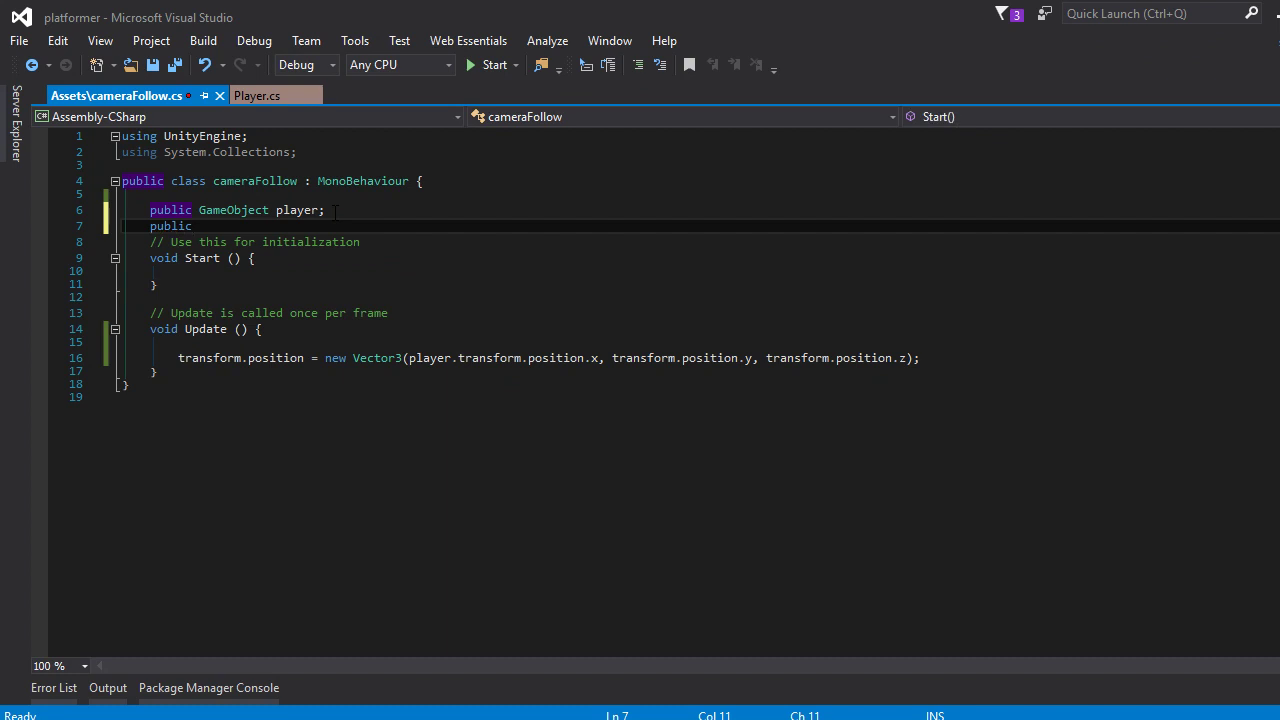
{"action": "type", "text": "Gam"}
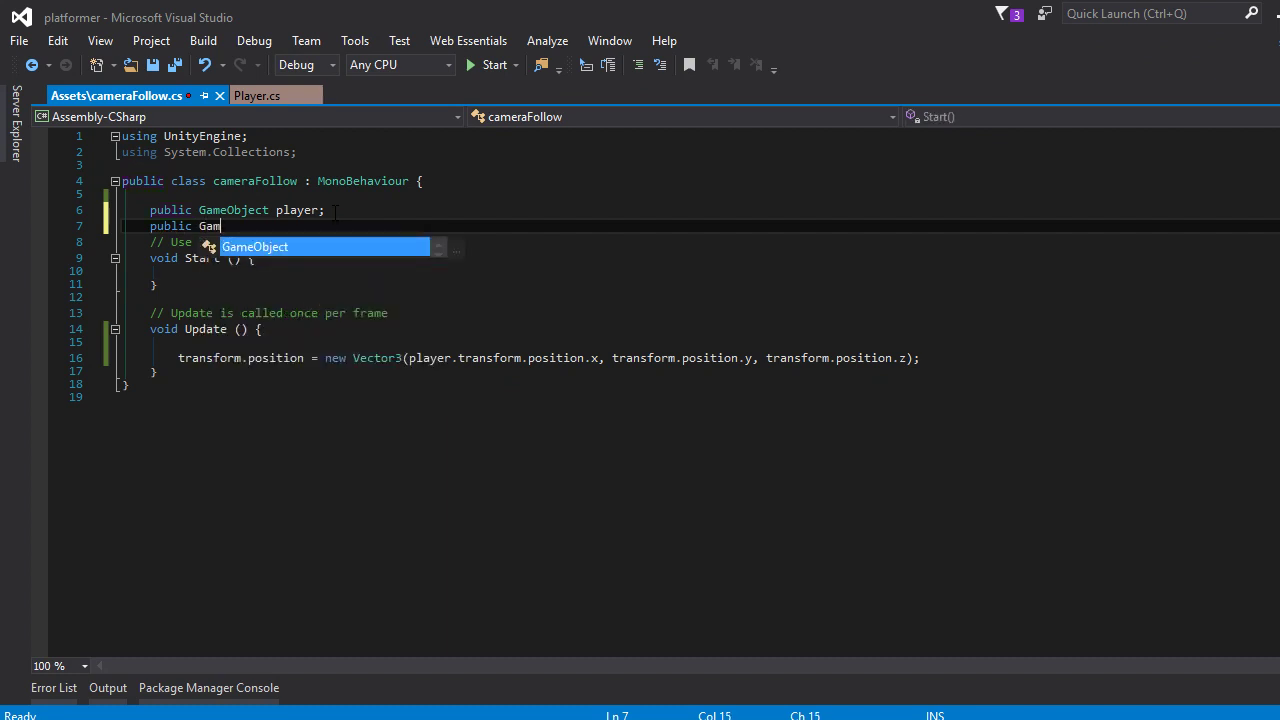
{"action": "key", "text": "Tab"}
{"action": "type", "text": "Low"}
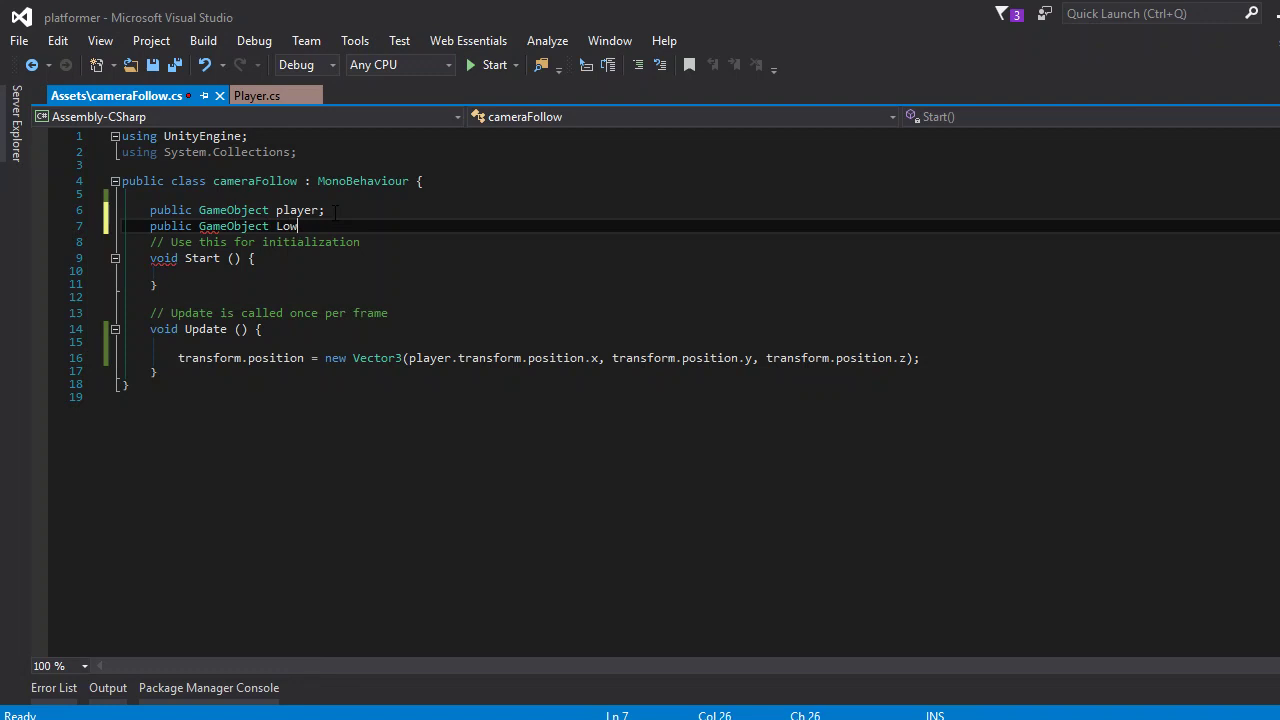
{"action": "type", "text": "Posoi"}
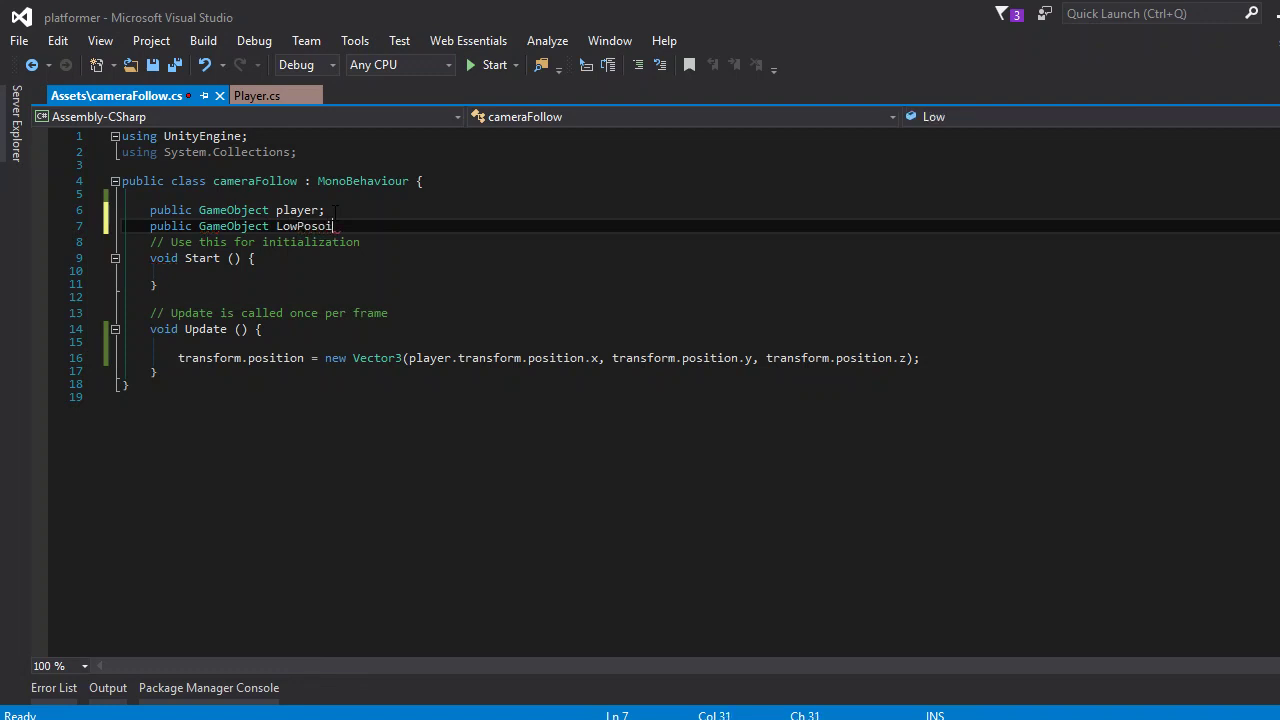
{"action": "key", "text": "BackSpace"}
{"action": "key", "text": "BackSpace"}
{"action": "type", "text": "itio"}
{"action": "type", "text": "n;"}
{"action": "key", "text": "Return"}
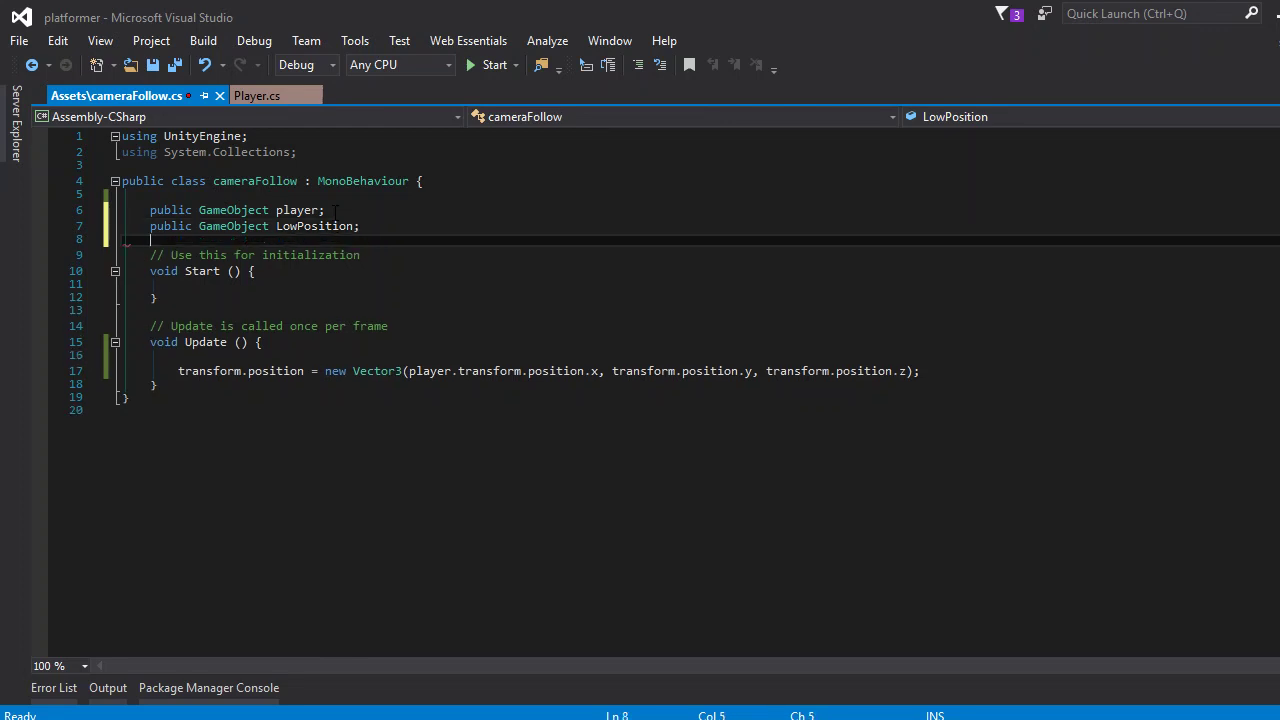
Add 'public GameObject highPosition;', save, and insert a blank line after the player field.
{"action": "type", "text": "Pub"}
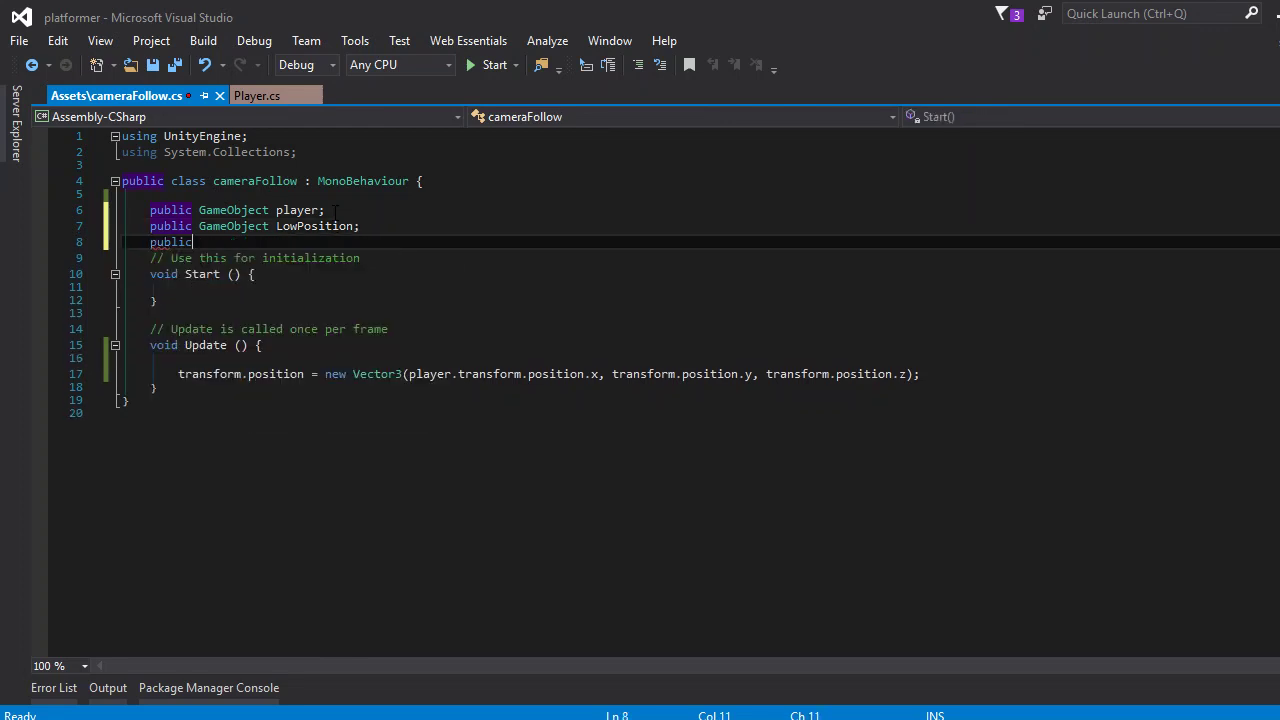
{"action": "type", "text": " Gam"}
{"action": "key", "text": "Tab"}
{"action": "type", "text": "highPo"}
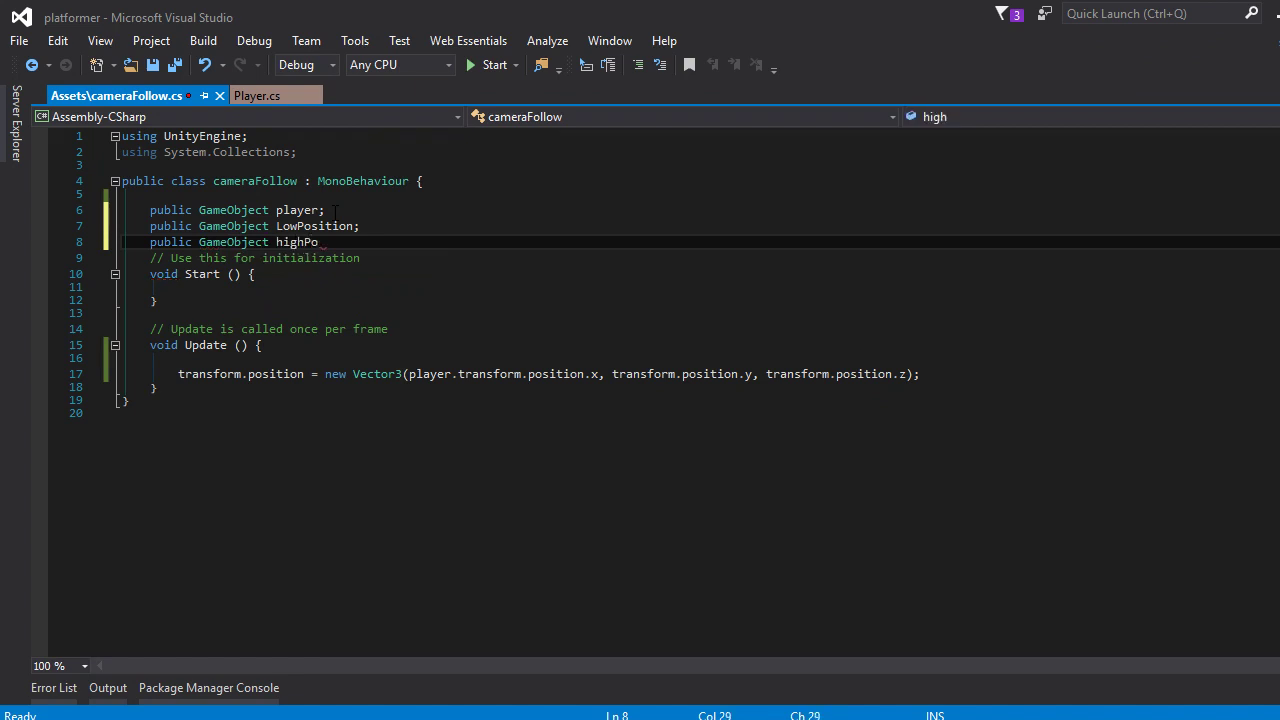
{"action": "type", "text": "sition;"}
{"action": "left_click", "coordinate": [175, 66]}
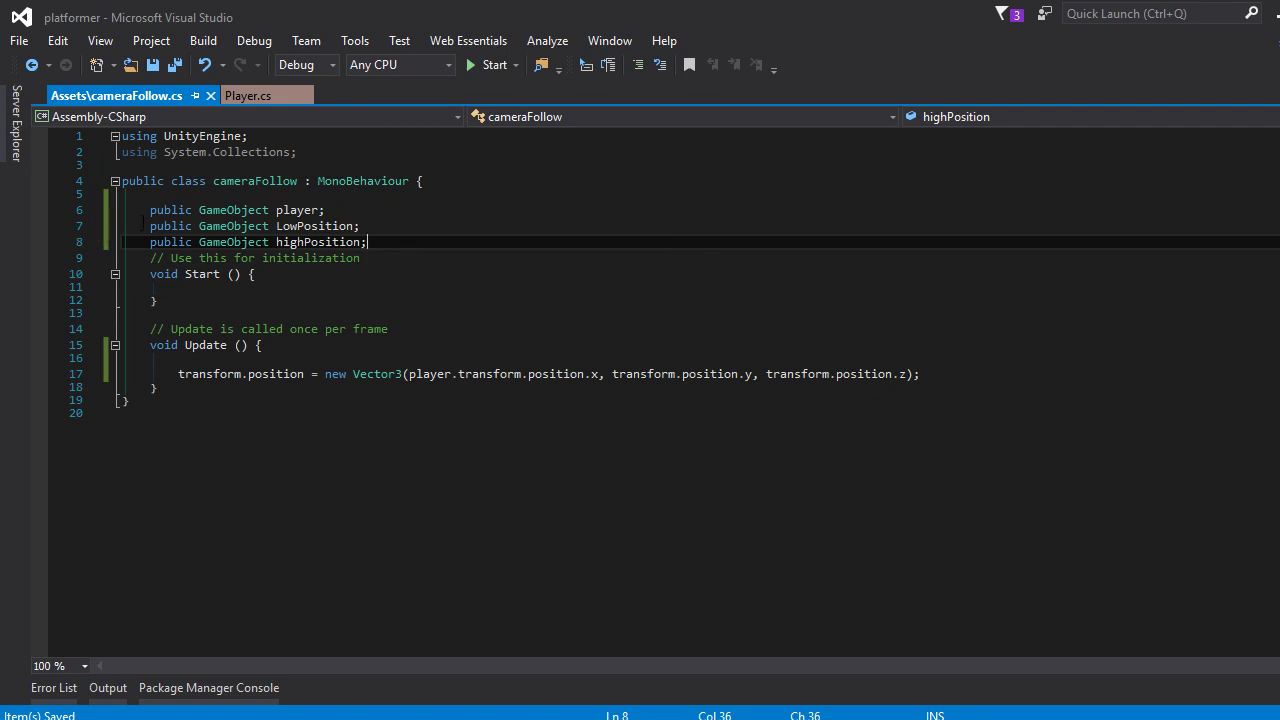
{"action": "left_click", "coordinate": [143, 226]}
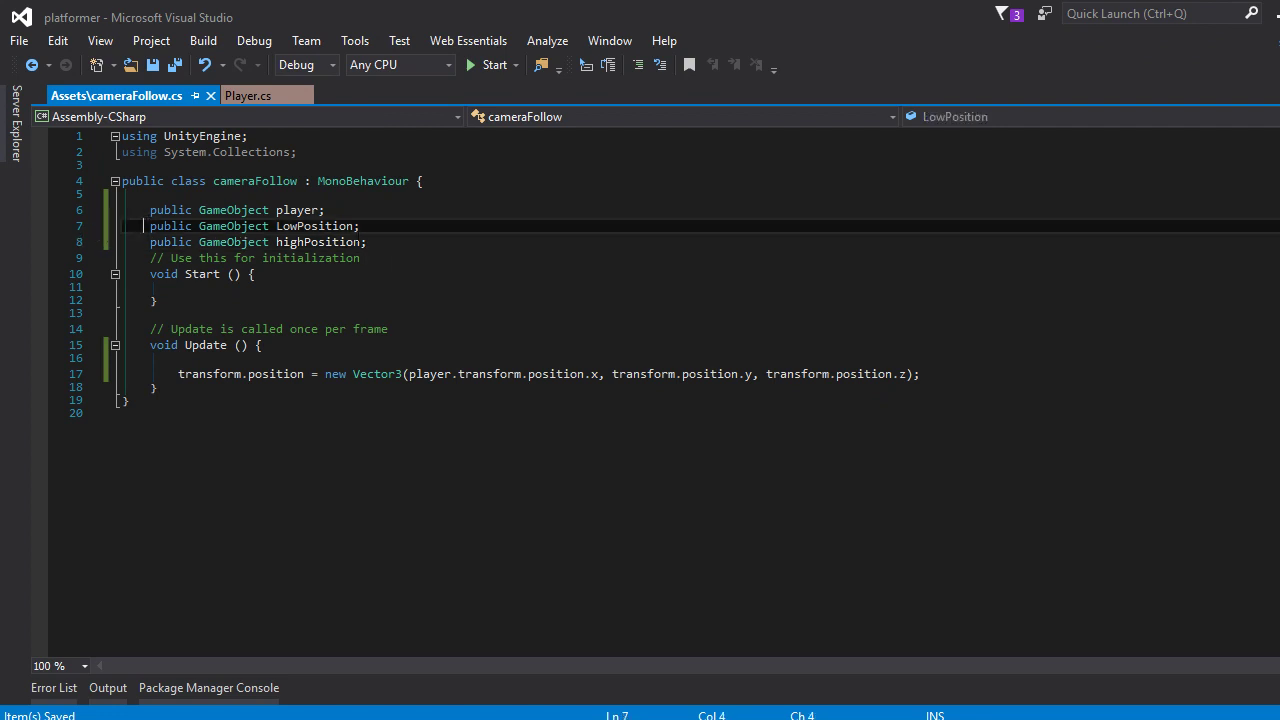
{"action": "left_click", "coordinate": [356, 211]}
{"action": "key", "text": "Return"}
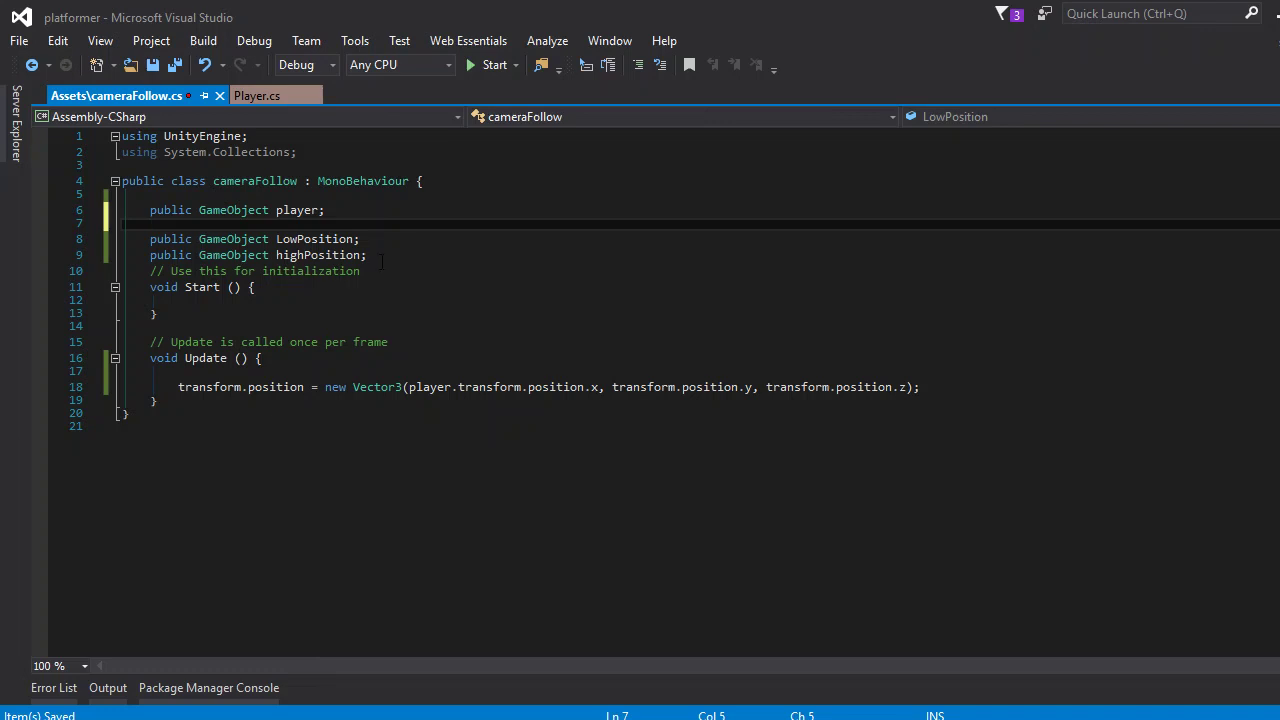
Declare 'public GameObject tilePrefab;' above LowPosition and open blank lines after Update().
{"action": "key", "text": "Return"}
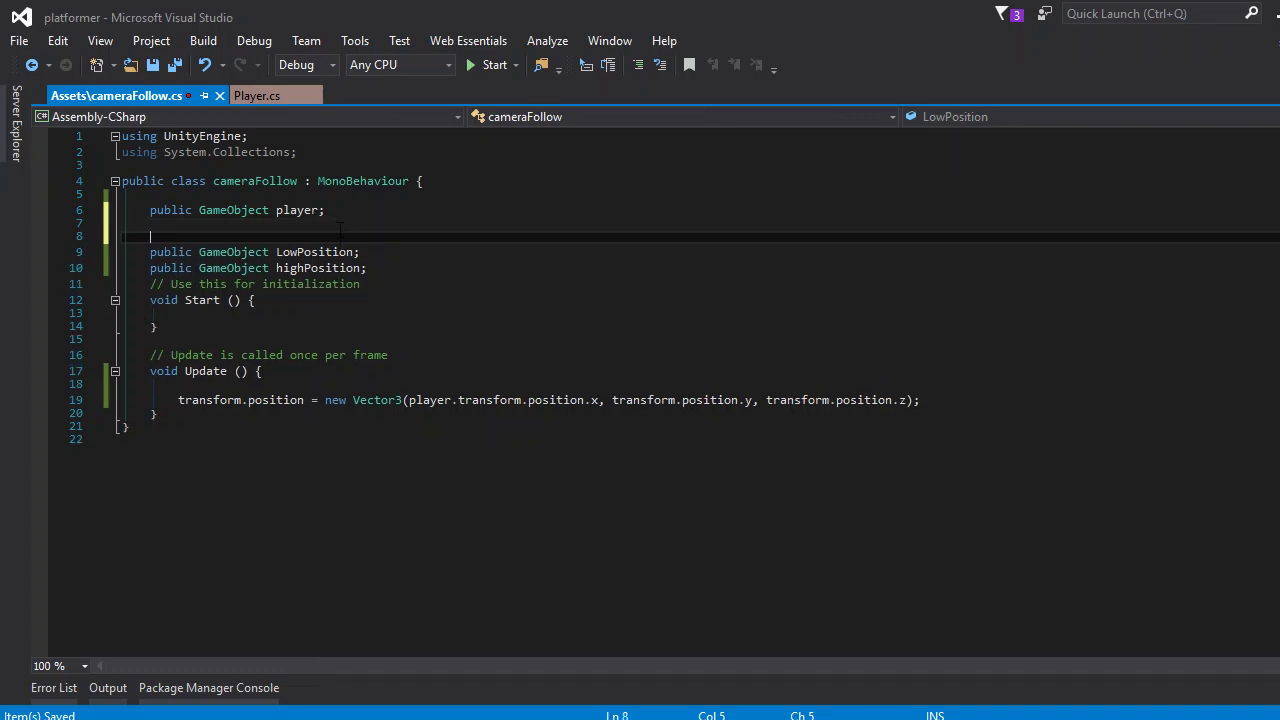
{"action": "type", "text": "pub"}
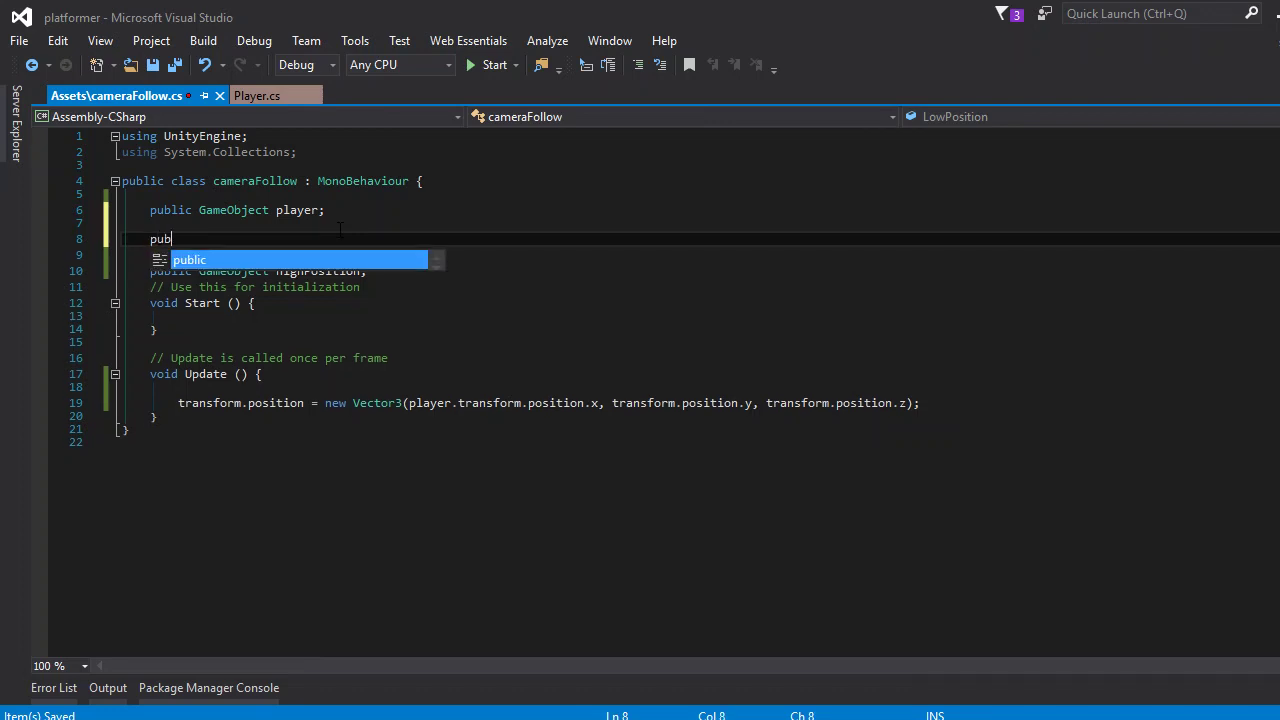
{"action": "type", "text": "lic GameObject"}
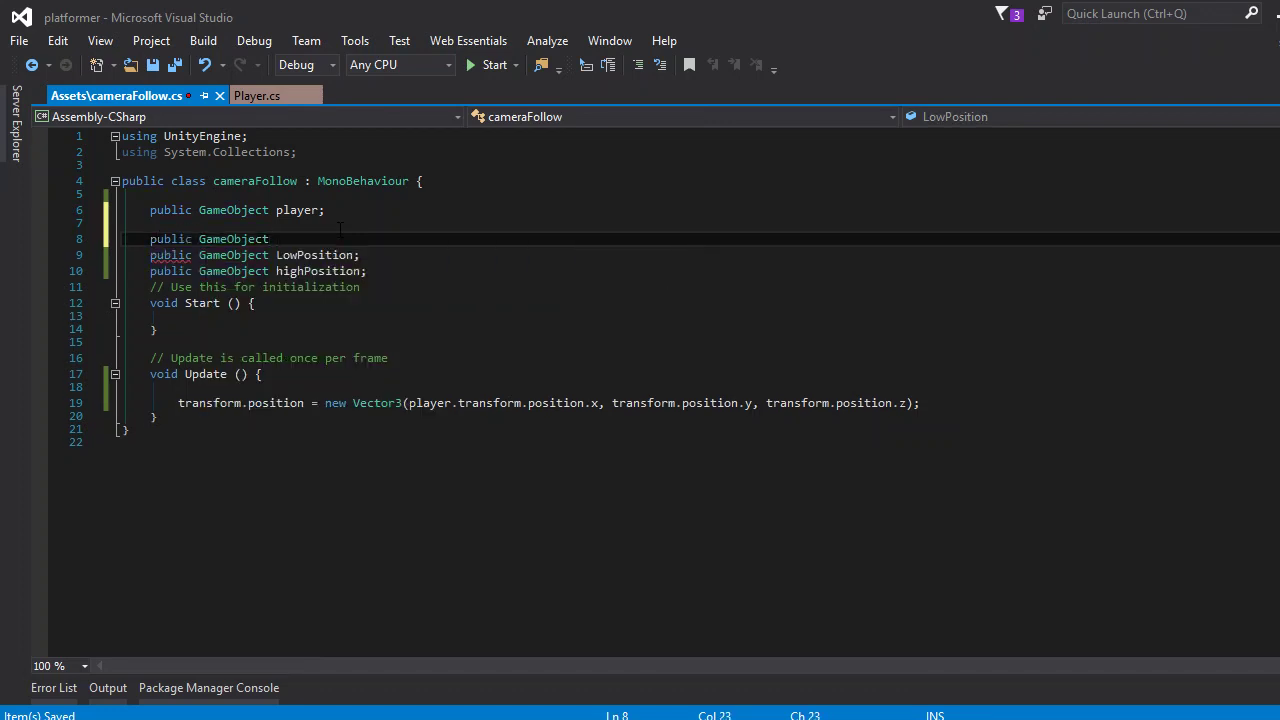
{"action": "type", "text": " tile"}
{"action": "type", "text": "Prefab"}
{"action": "type", "text": ";"}
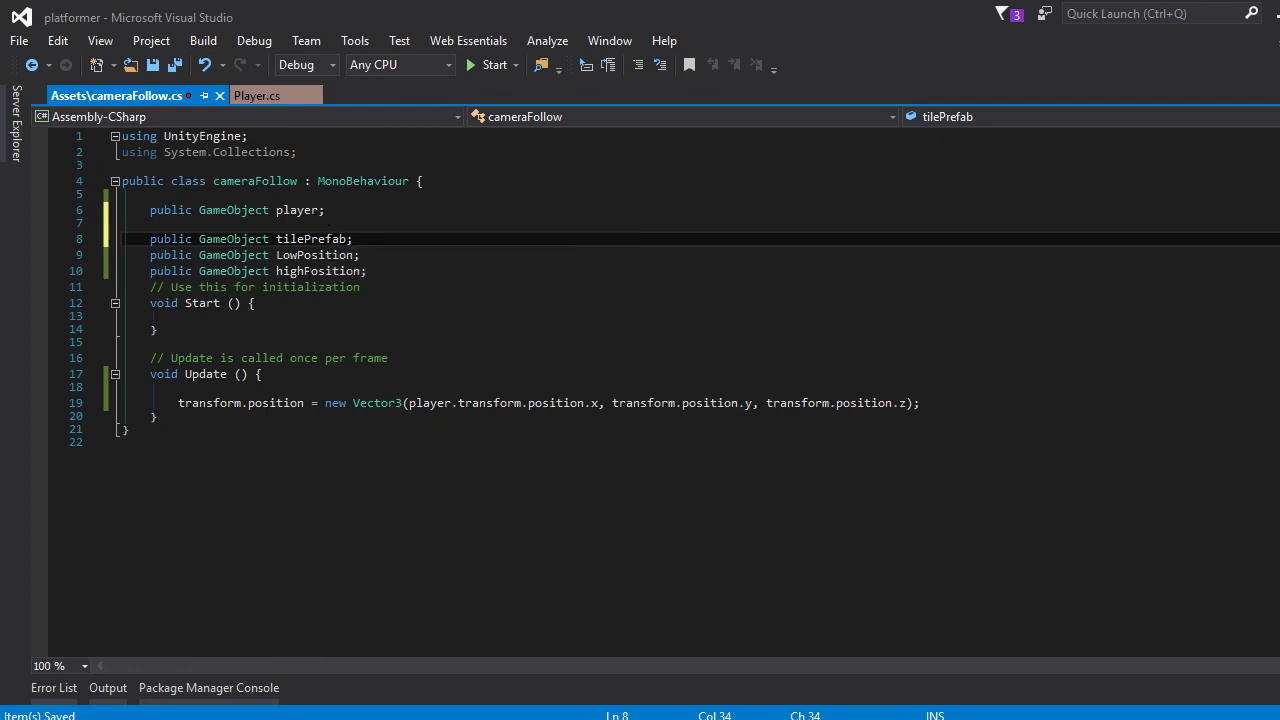
{"action": "left_click", "coordinate": [189, 429]}
{"action": "left_click", "coordinate": [186, 418]}
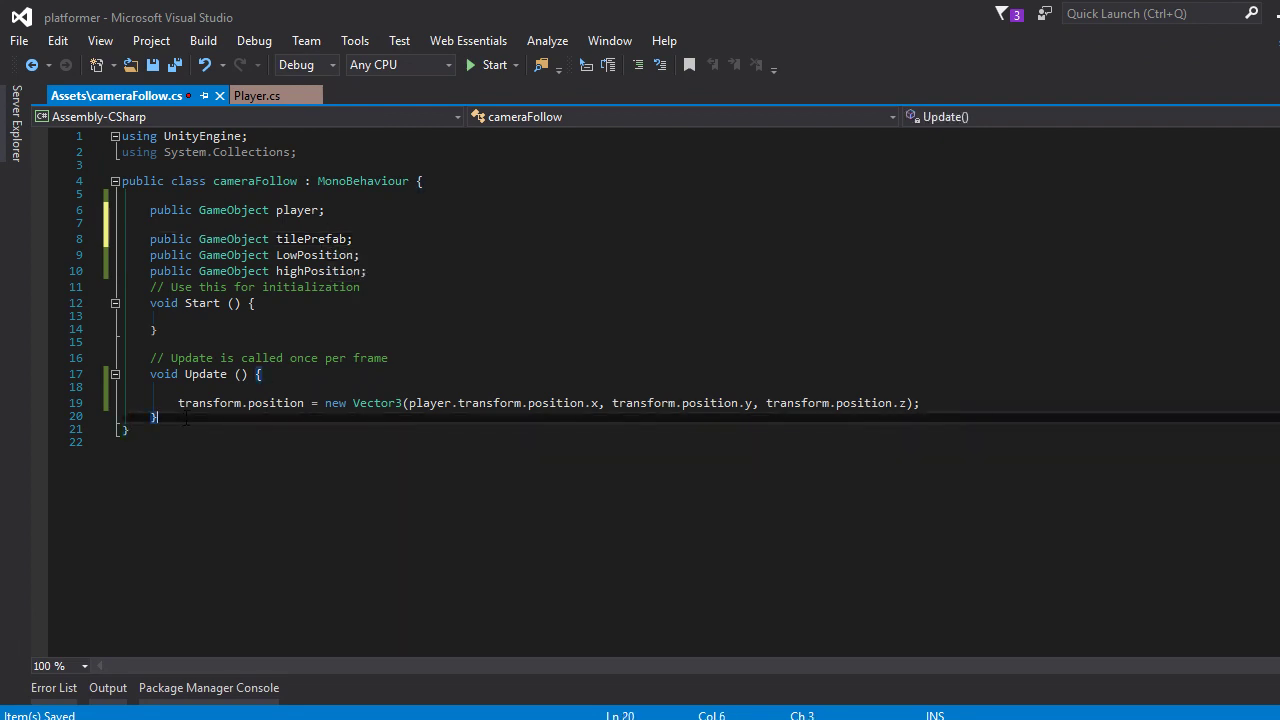
{"action": "key", "text": "Return"}
{"action": "key", "text": "Return"}
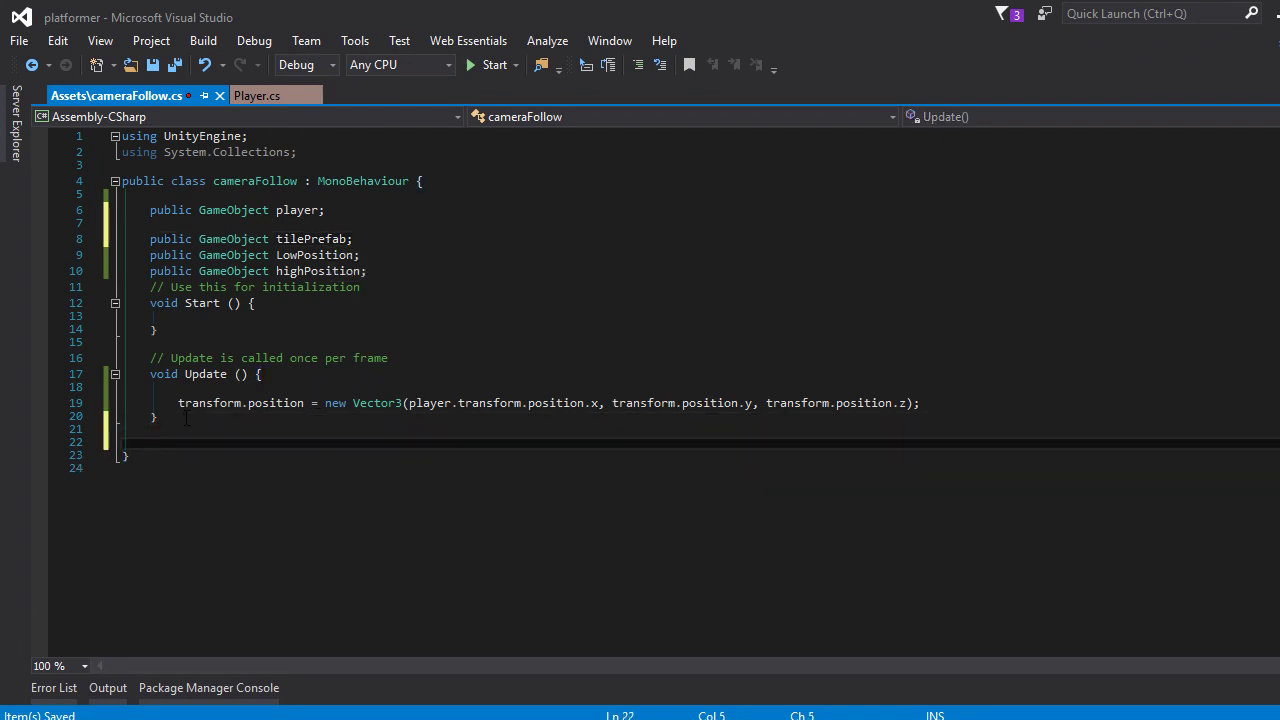
Declare an empty IEnumerator spawn() coroutine with its braces on separate lines.
{"action": "type", "text": "I"}
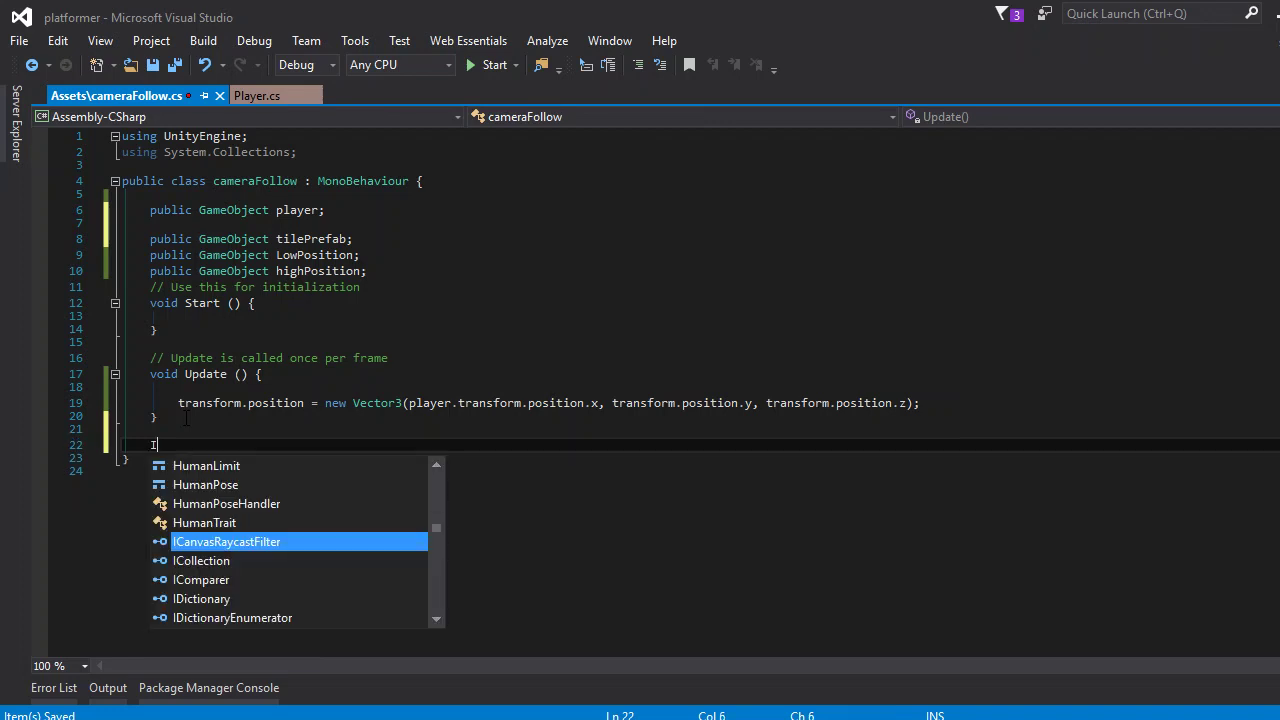
{"action": "type", "text": "e"}
{"action": "key", "text": "Tab"}
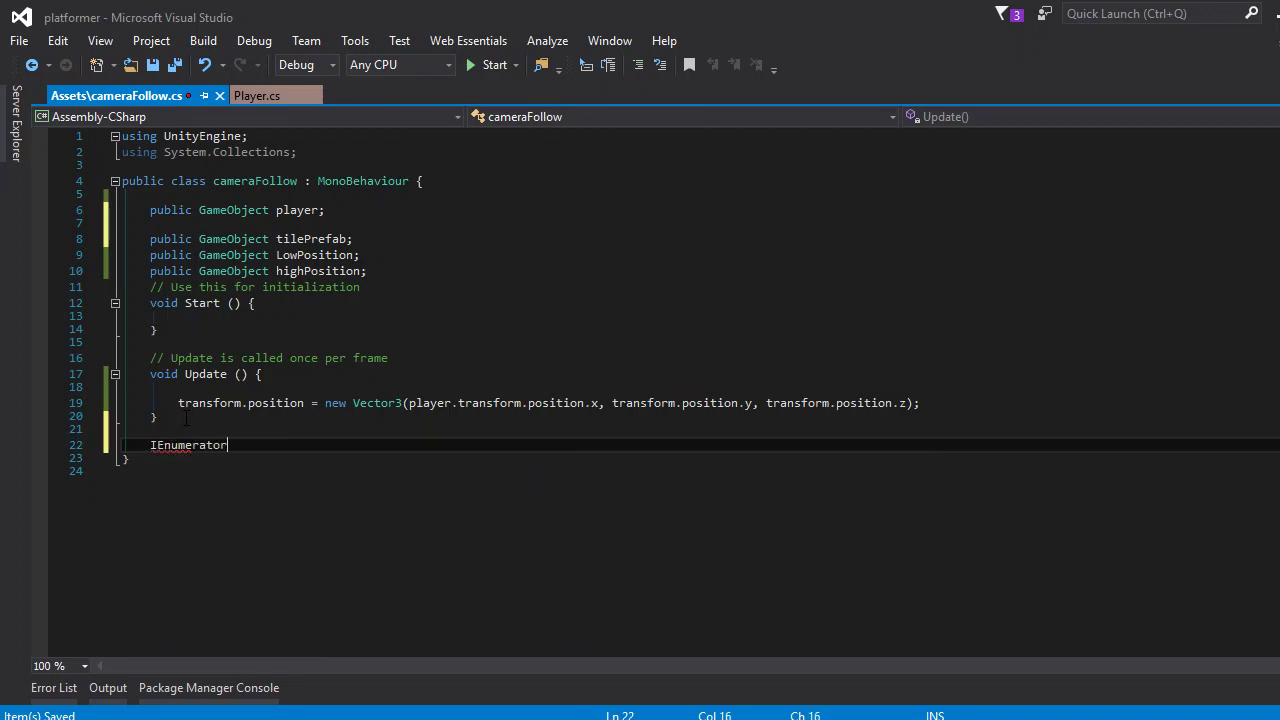
{"action": "type", "text": "("}
{"action": "key", "text": "Left"}
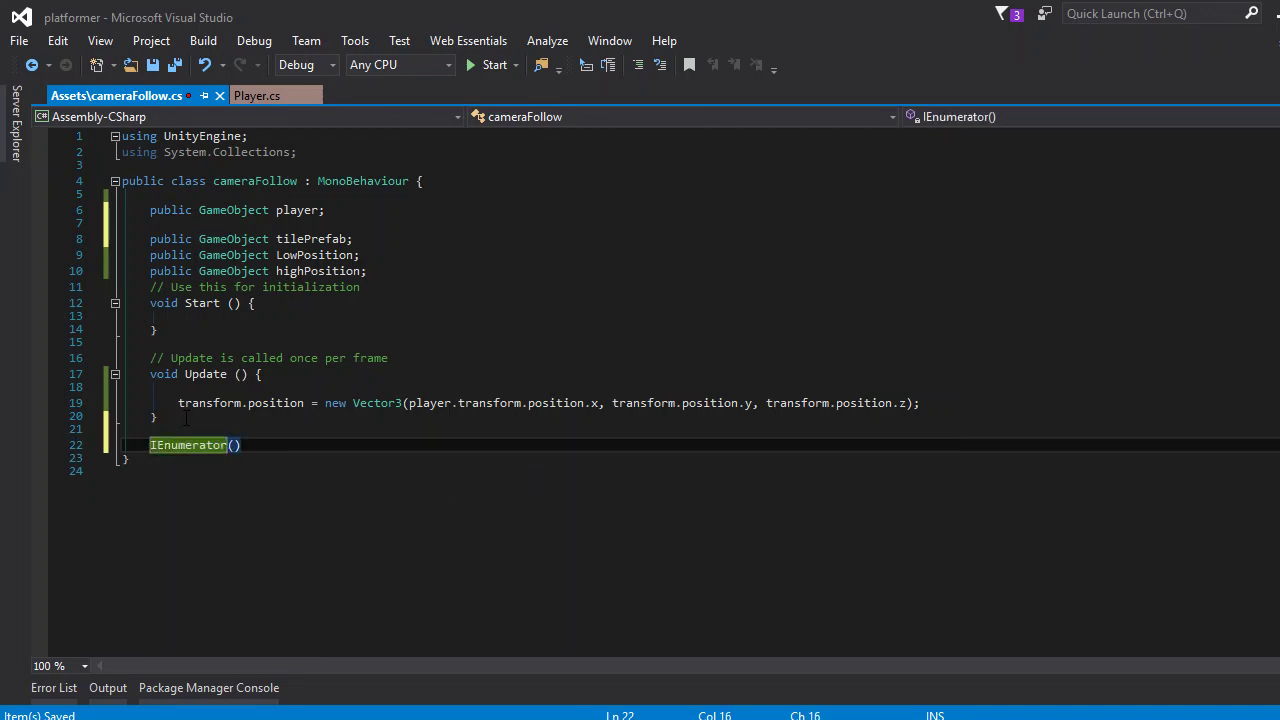
{"action": "type", "text": "spawn"}
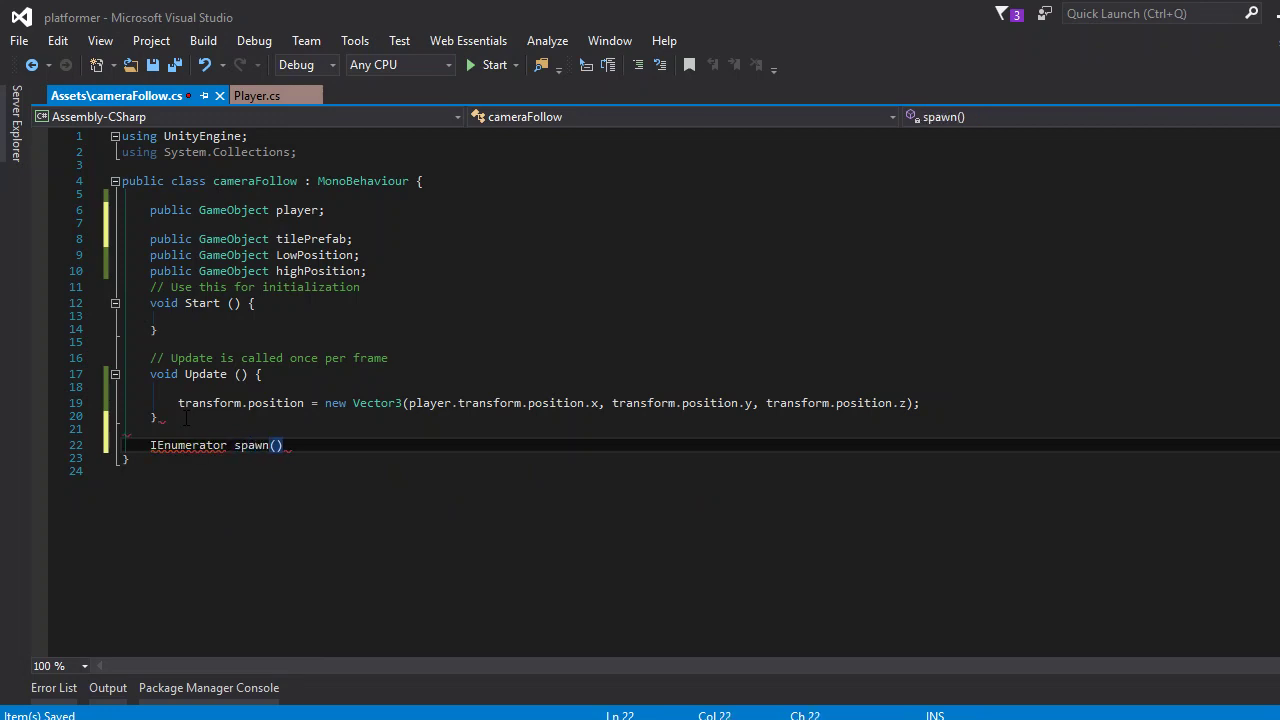
{"action": "key", "text": "End"}
{"action": "type", "text": "{ }"}
{"action": "key", "text": "Left"}
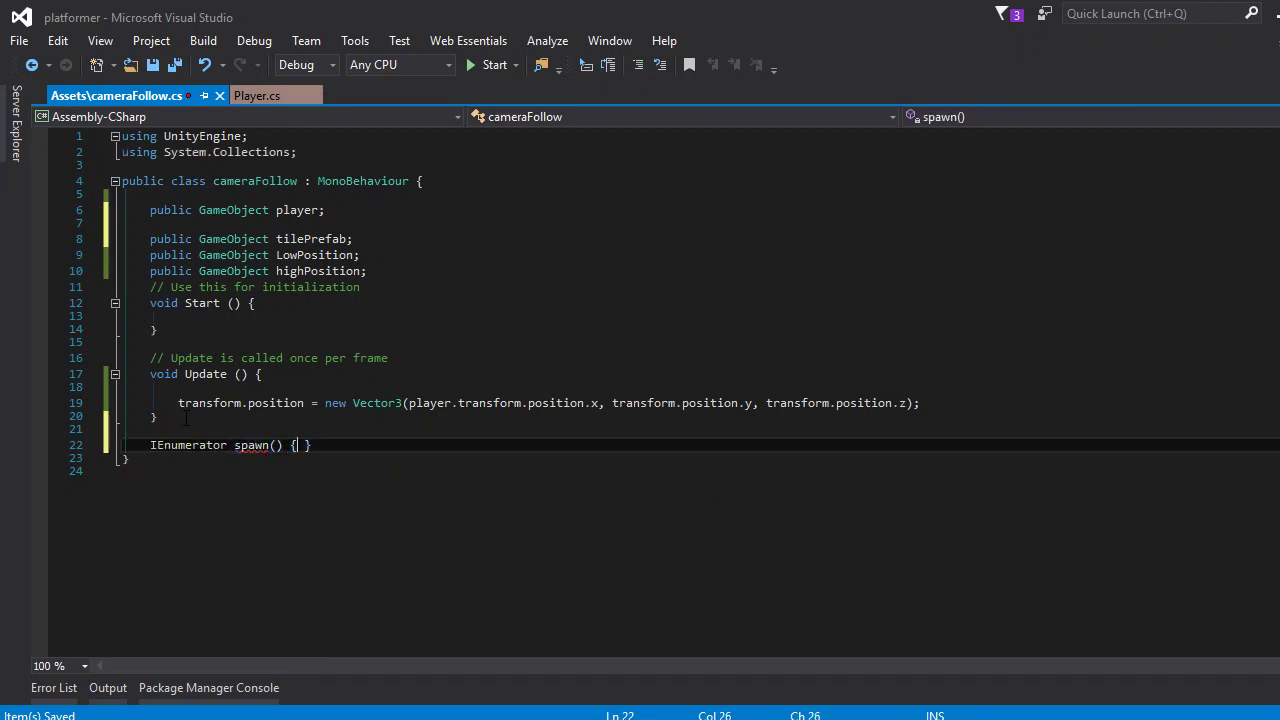
{"action": "key", "text": "Return"}
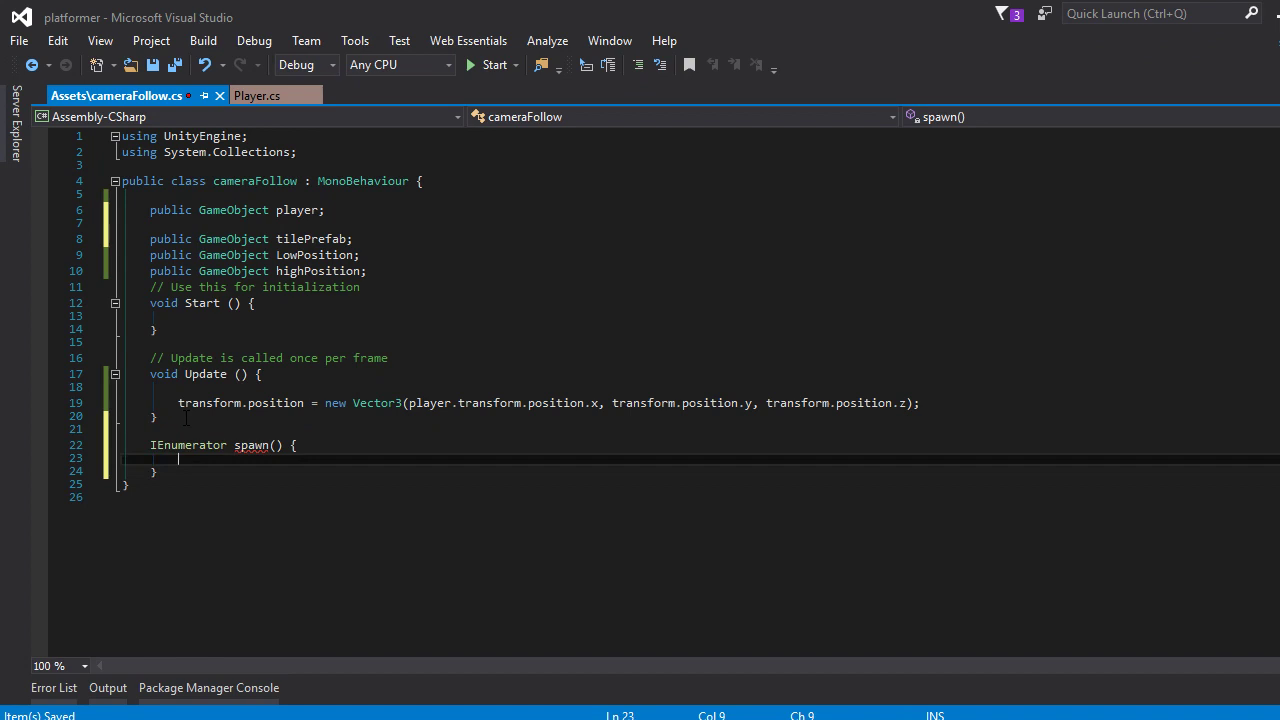
Make spawn() yield return new WaitForSeconds(1).
{"action": "type", "text": "return Y"}
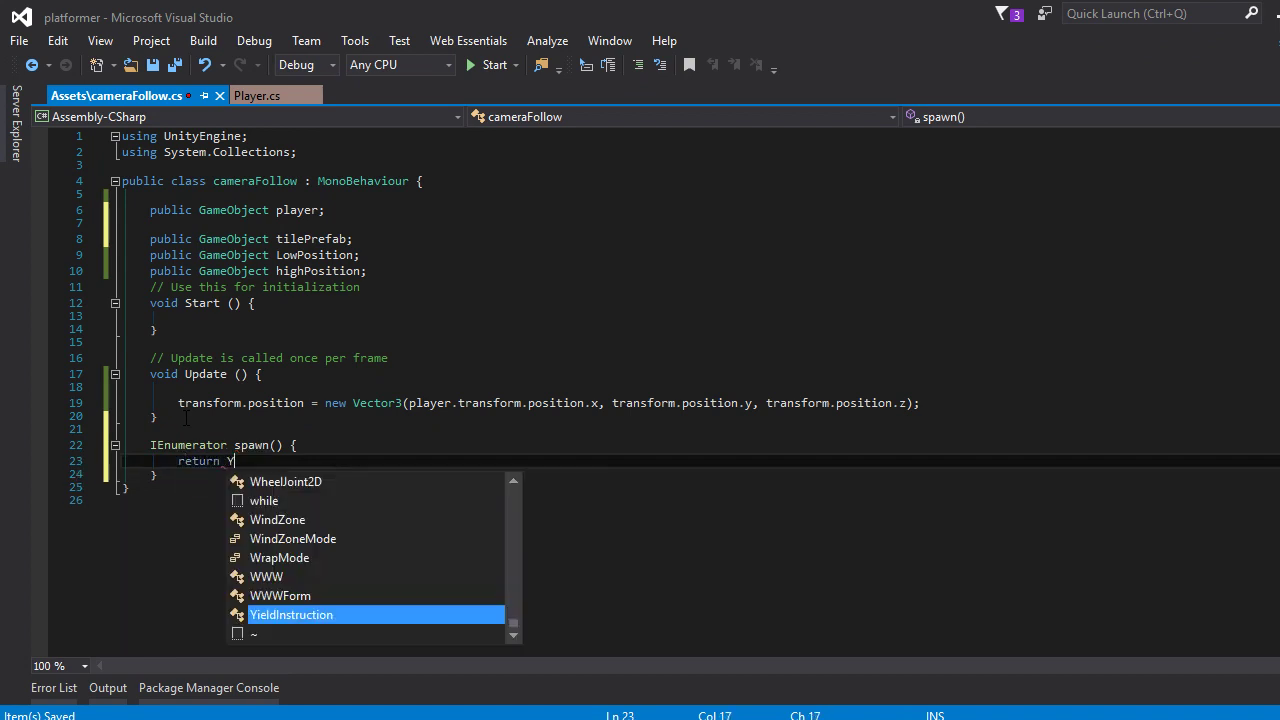
{"action": "type", "text": "i"}
{"action": "key", "text": "BackSpace"}
{"action": "key", "text": "BackSpace"}
{"action": "key", "text": "BackSpace"}
{"action": "key", "text": "BackSpace"}
{"action": "key", "text": "BackSpace"}
{"action": "key", "text": "BackSpace"}
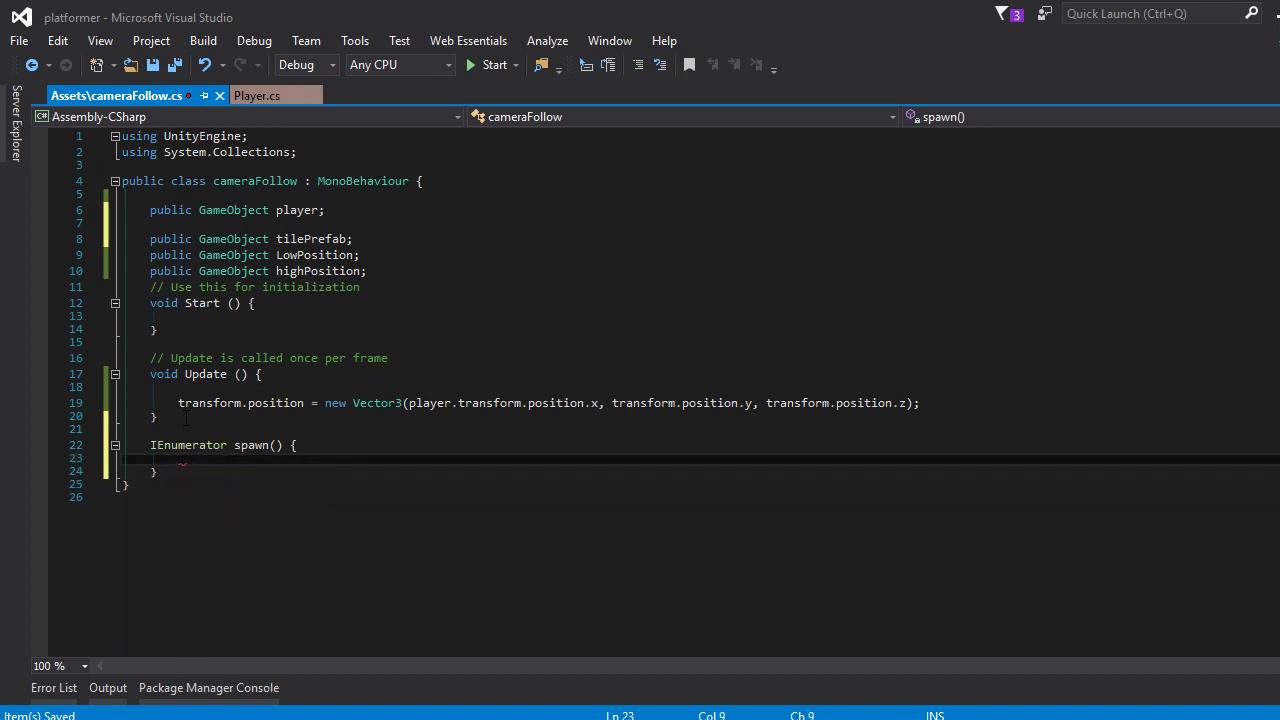
{"action": "type", "text": "yir"}
{"action": "key", "text": "Tab"}
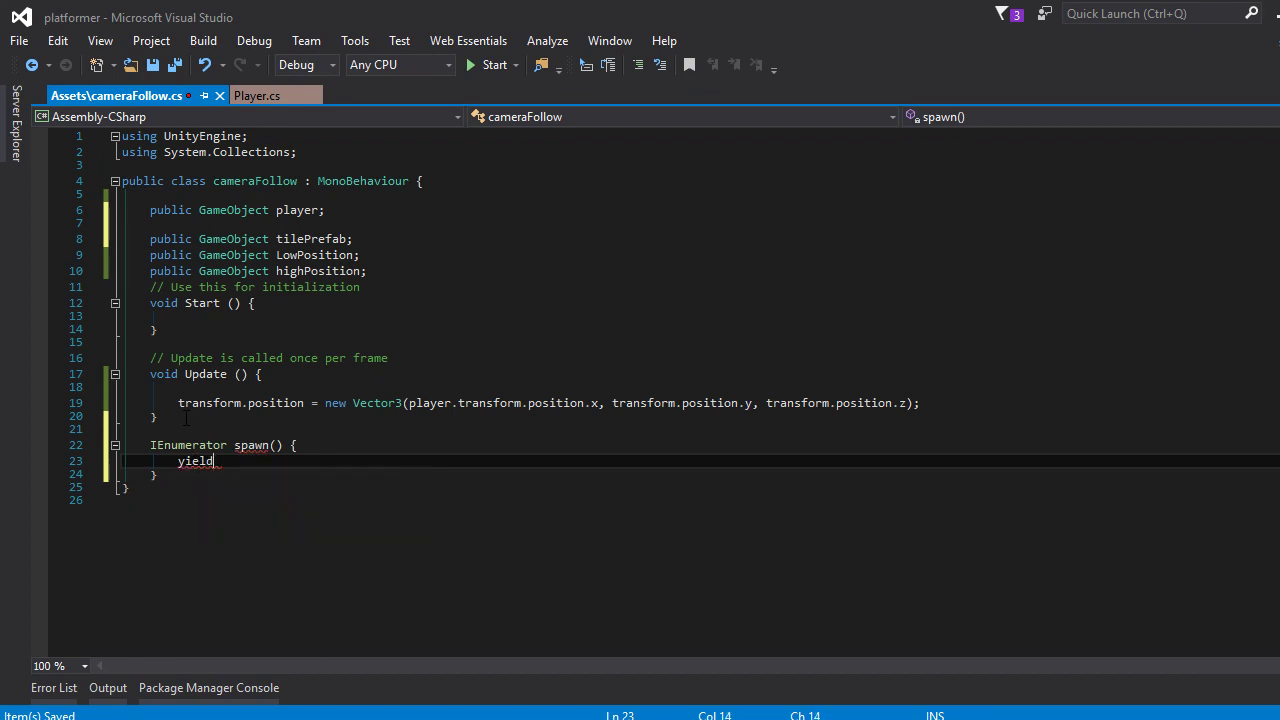
{"action": "type", "text": " return "}
{"action": "type", "text": "new W"}
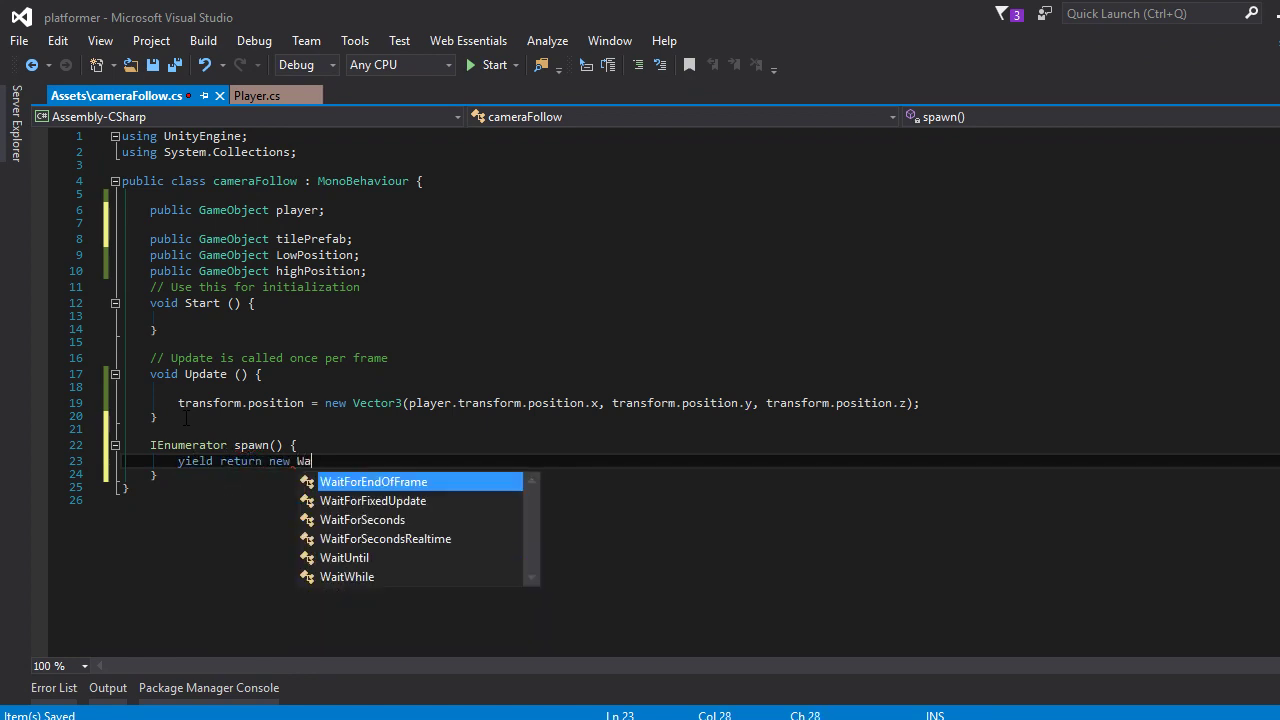
{"action": "type", "text": "a"}
{"action": "key", "text": "Down"}
{"action": "key", "text": "Down"}
{"action": "key", "text": "Tab"}
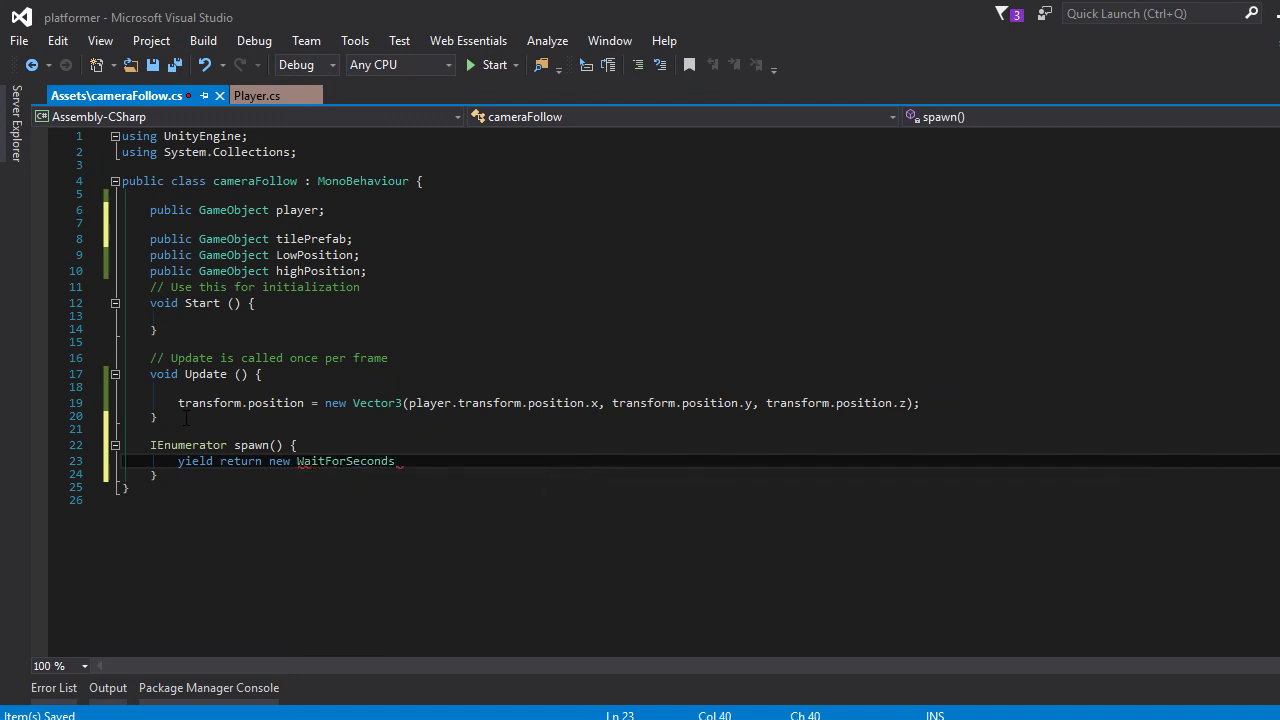
{"action": "type", "text": "()"}
{"action": "type", "text": "1"}
{"action": "type", "text": ");"}
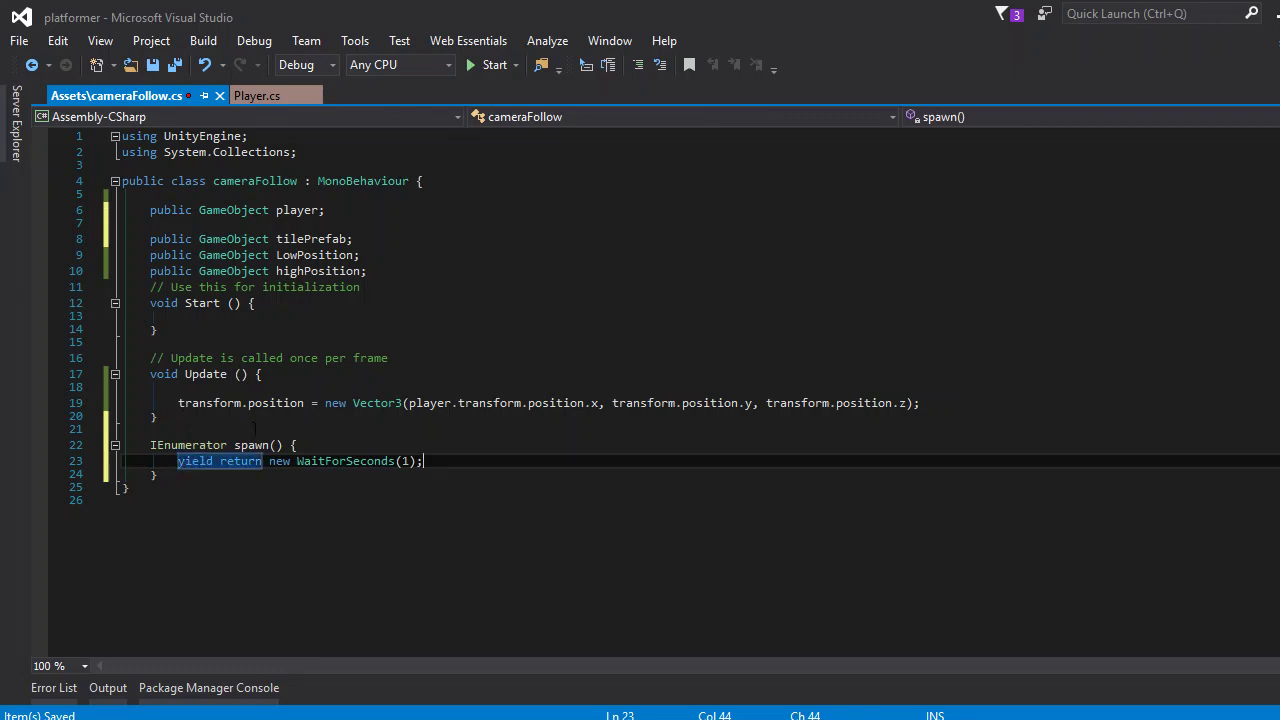
Review the spawn method, add an empty line after the yield, and save the script.
{"action": "double_click", "coordinate": [198, 443]}
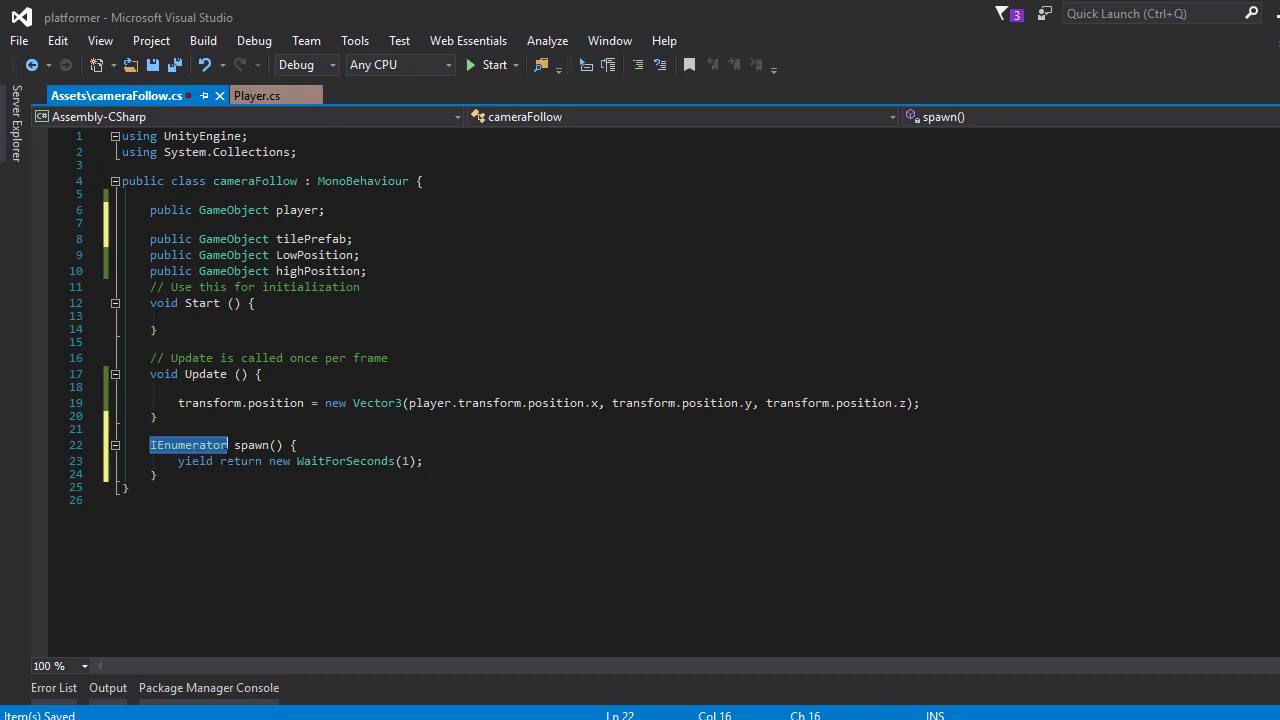
{"action": "left_click", "coordinate": [312, 444]}
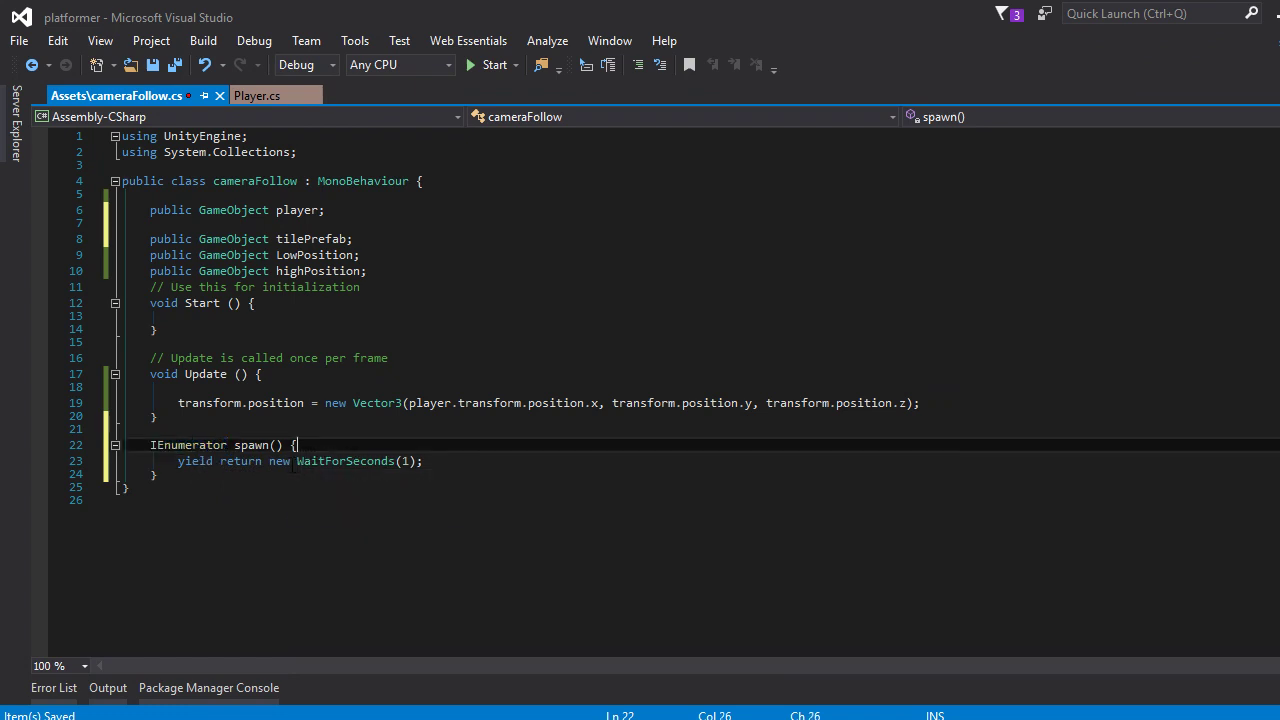
{"action": "left_click_drag", "start_coordinate": [178, 461], "coordinate": [424, 461]}
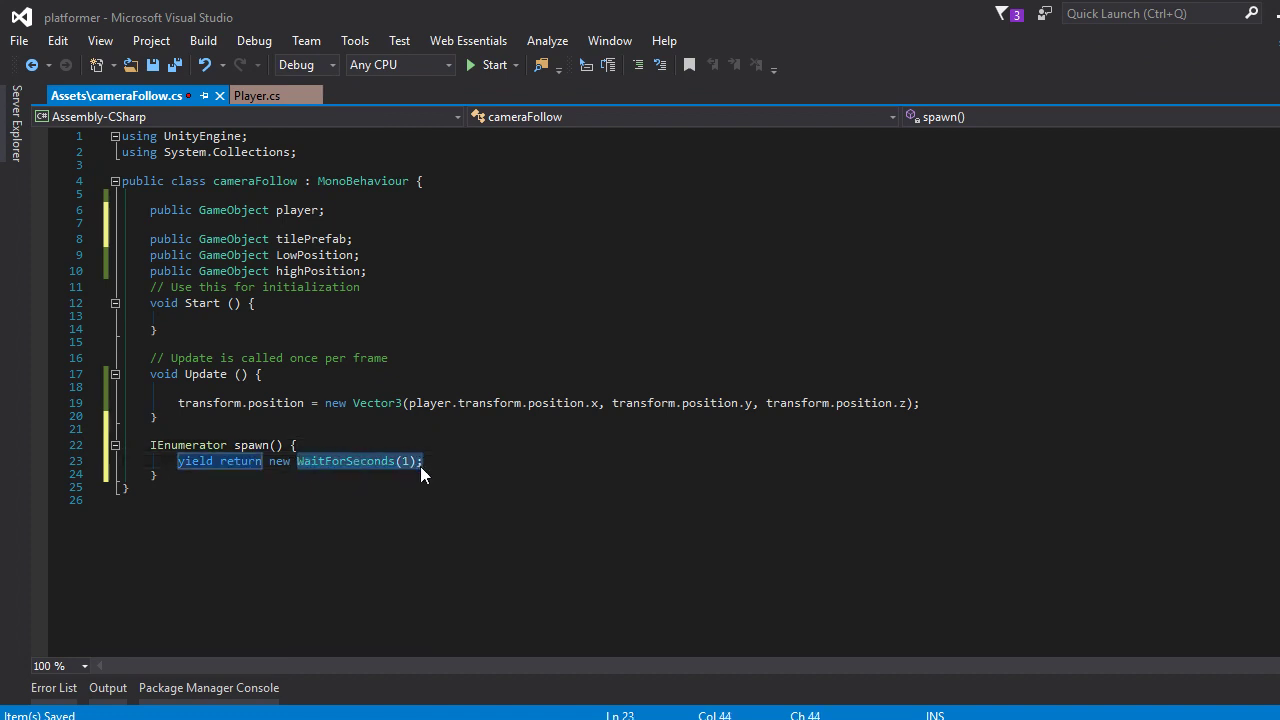
{"action": "left_click_drag", "start_coordinate": [145, 445], "coordinate": [319, 481]}
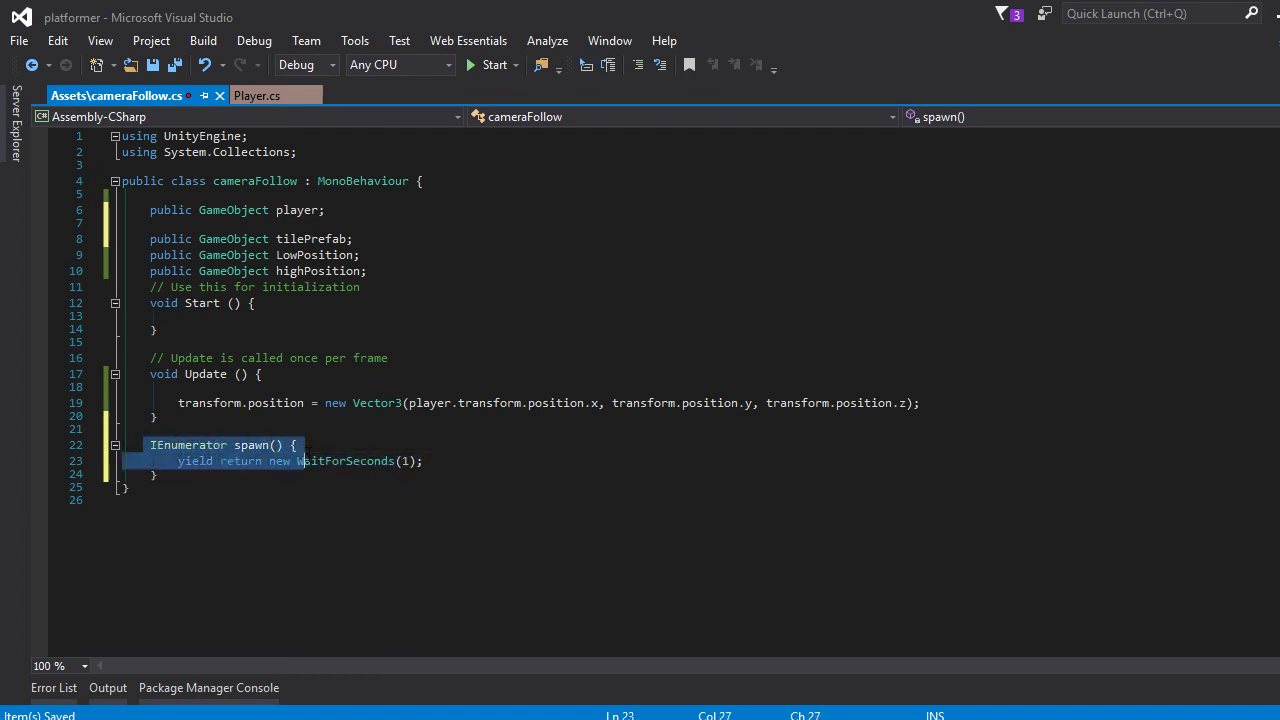
{"action": "left_click", "coordinate": [320, 486]}
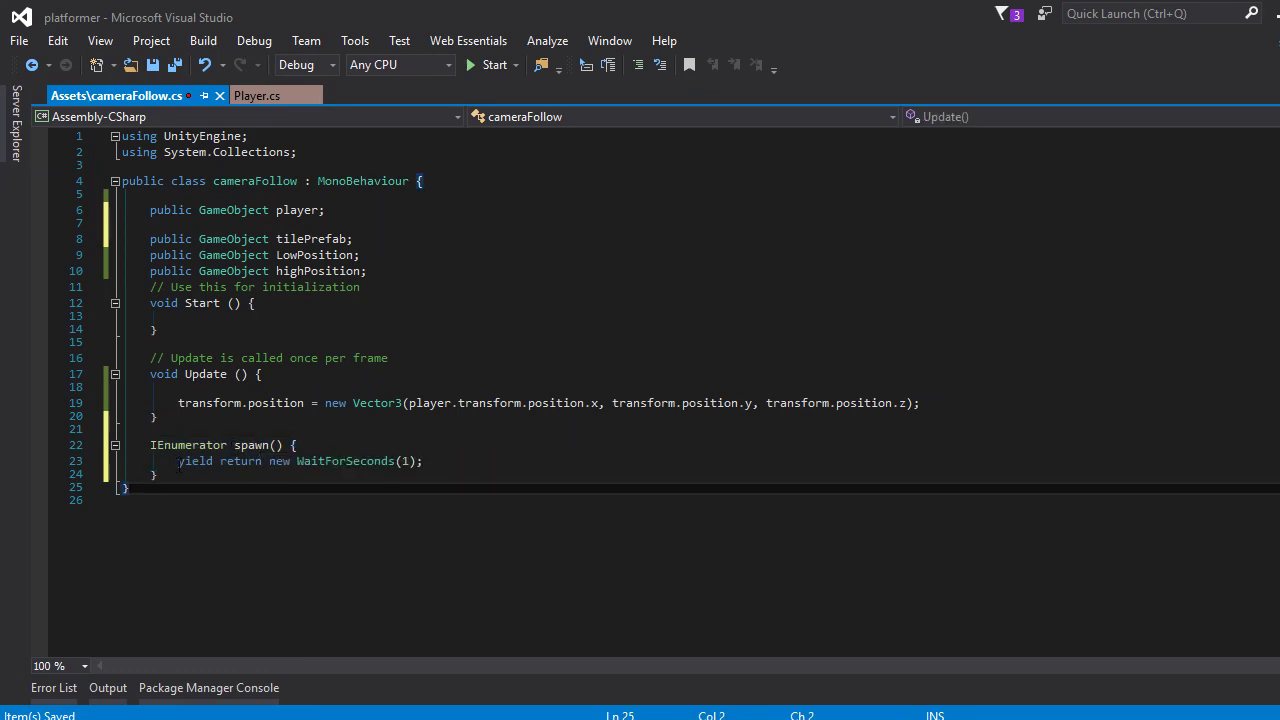
{"action": "left_click_drag", "start_coordinate": [177, 461], "coordinate": [390, 461]}
{"action": "key", "text": "Down"}
{"action": "key", "text": "Down"}
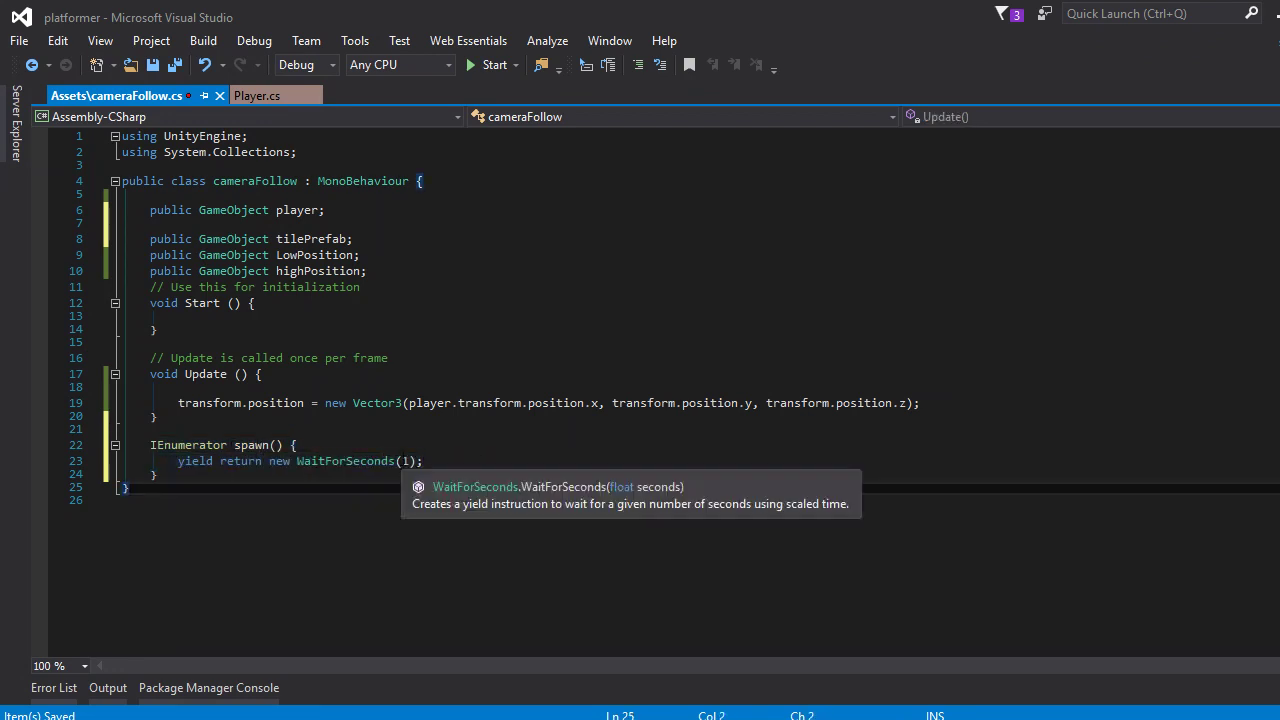
{"action": "left_click", "coordinate": [428, 461]}
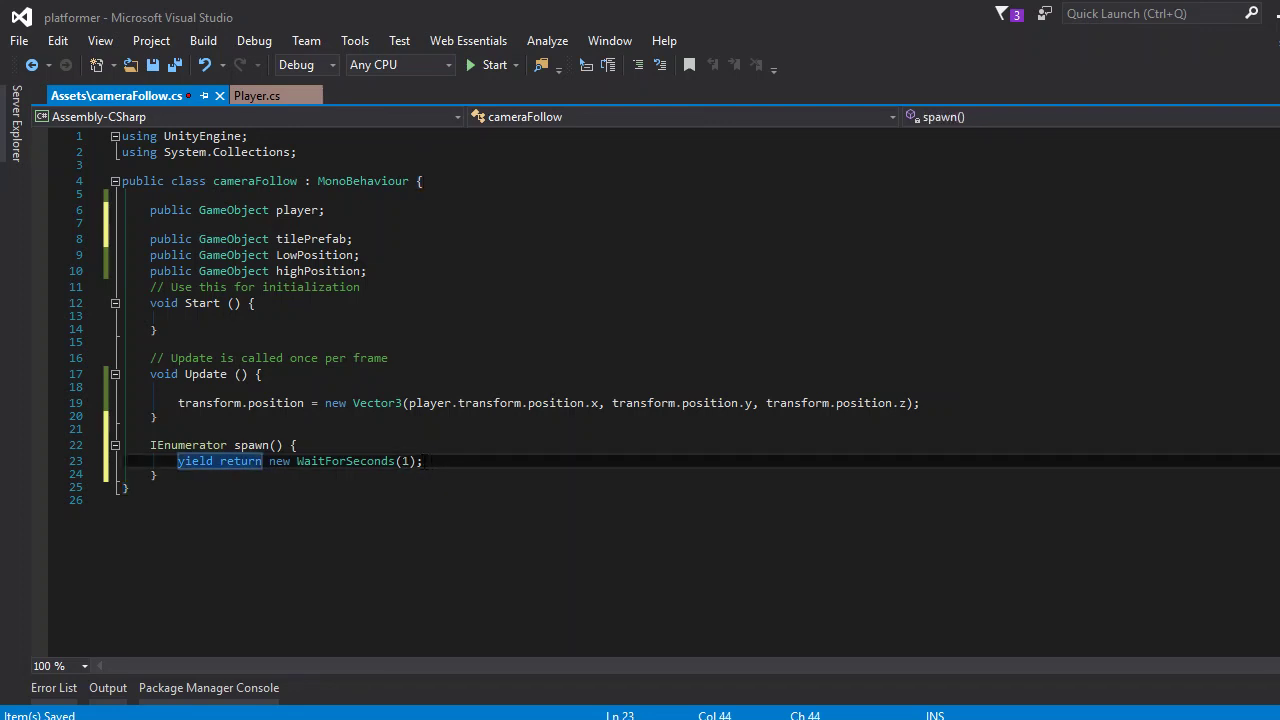
{"action": "key", "text": "Return"}
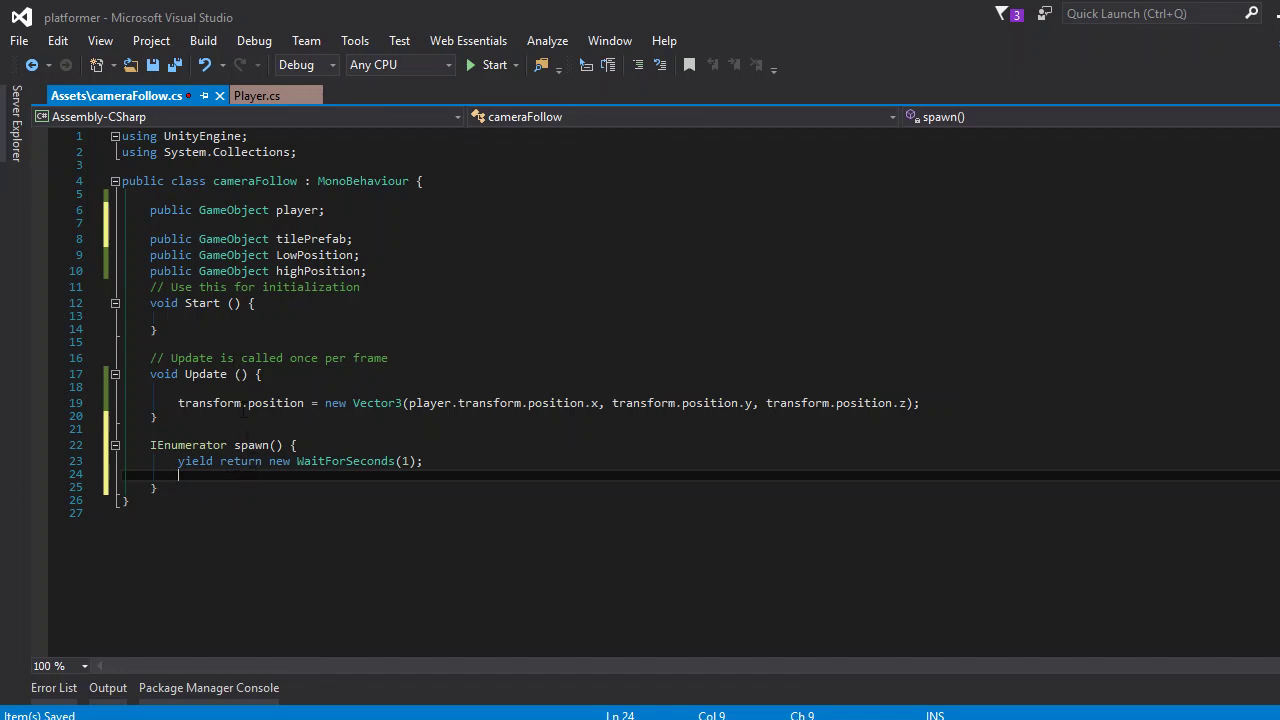
{"action": "left_click", "coordinate": [174, 66]}
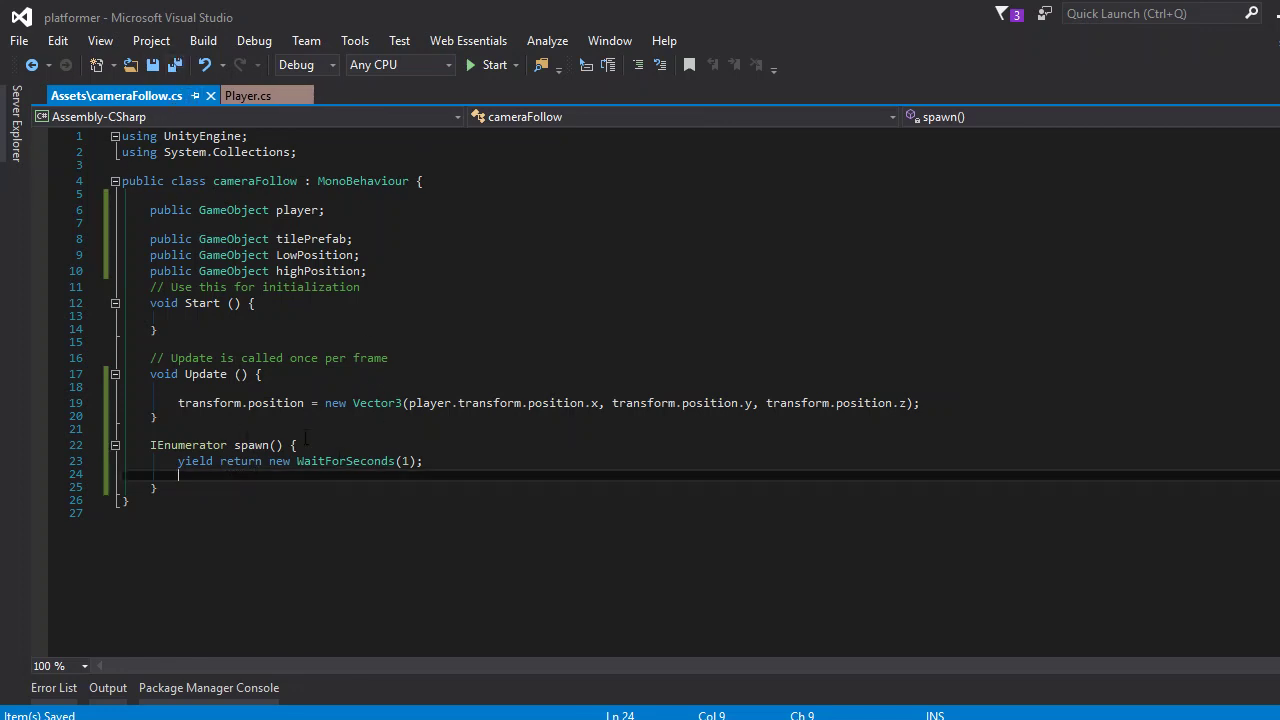
In Unity, open the Assets/Prefabs folder and select Main Camera.
{"action": "mouse_move", "coordinate": [660, 715]}
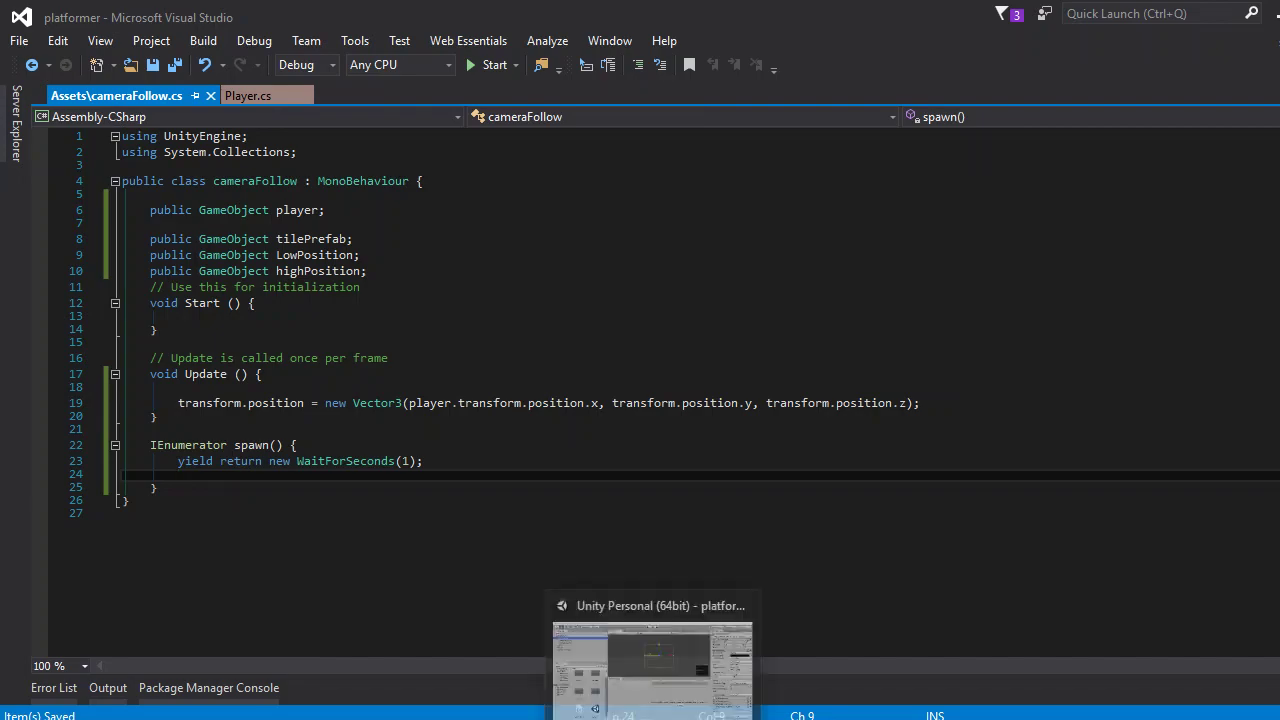
{"action": "left_click", "coordinate": [654, 650]}
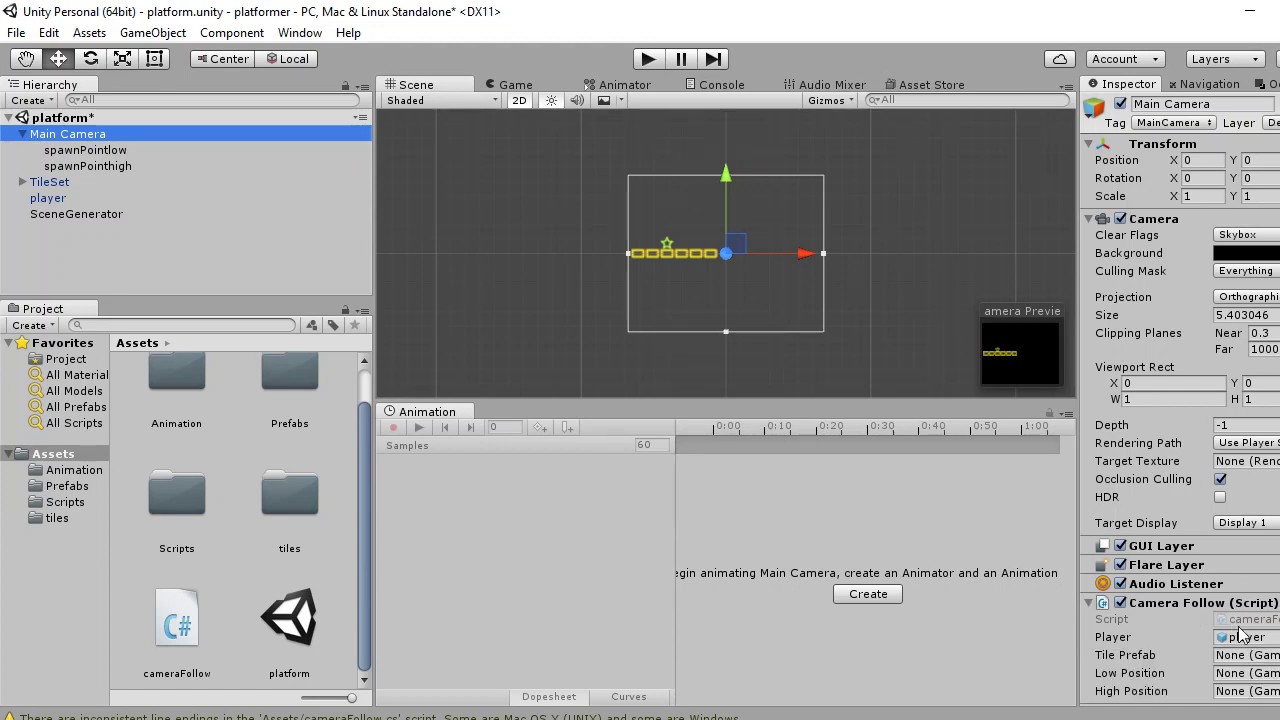
{"action": "scroll", "coordinate": [1240, 632], "scroll_direction": "down", "scroll_amount": 2}
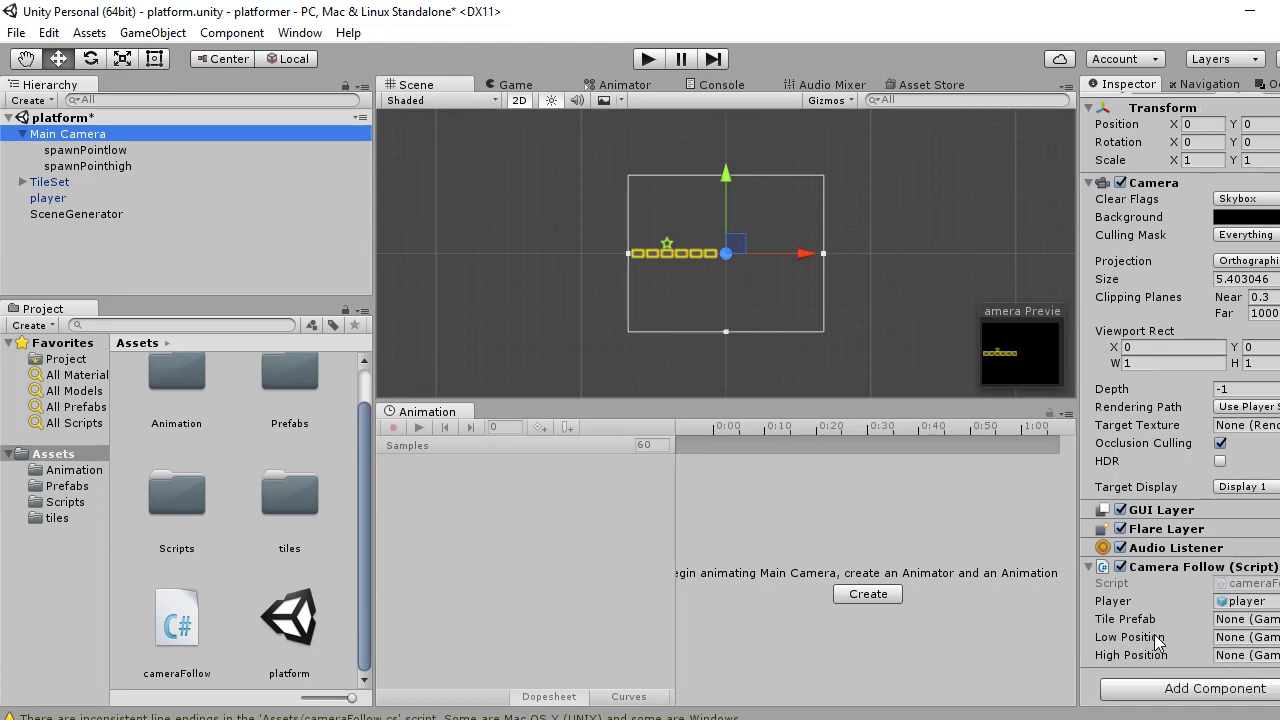
{"action": "double_click", "coordinate": [296, 403]}
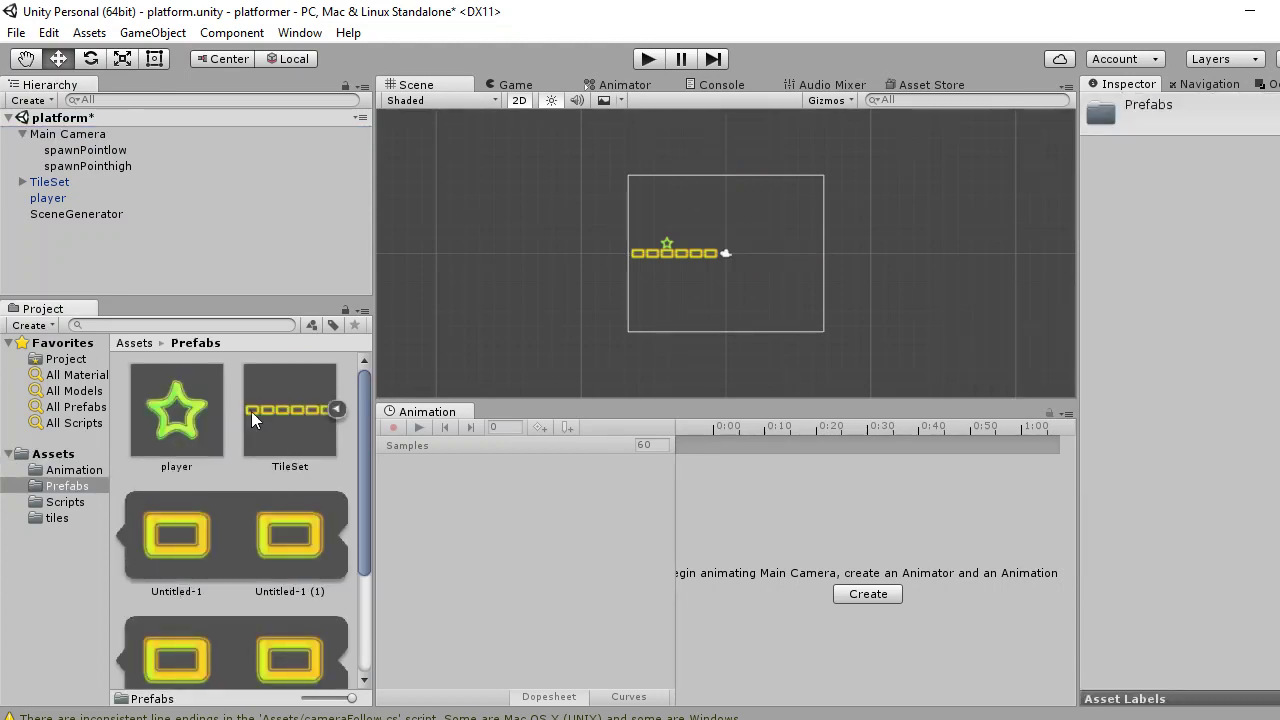
{"action": "left_click", "coordinate": [66, 134]}
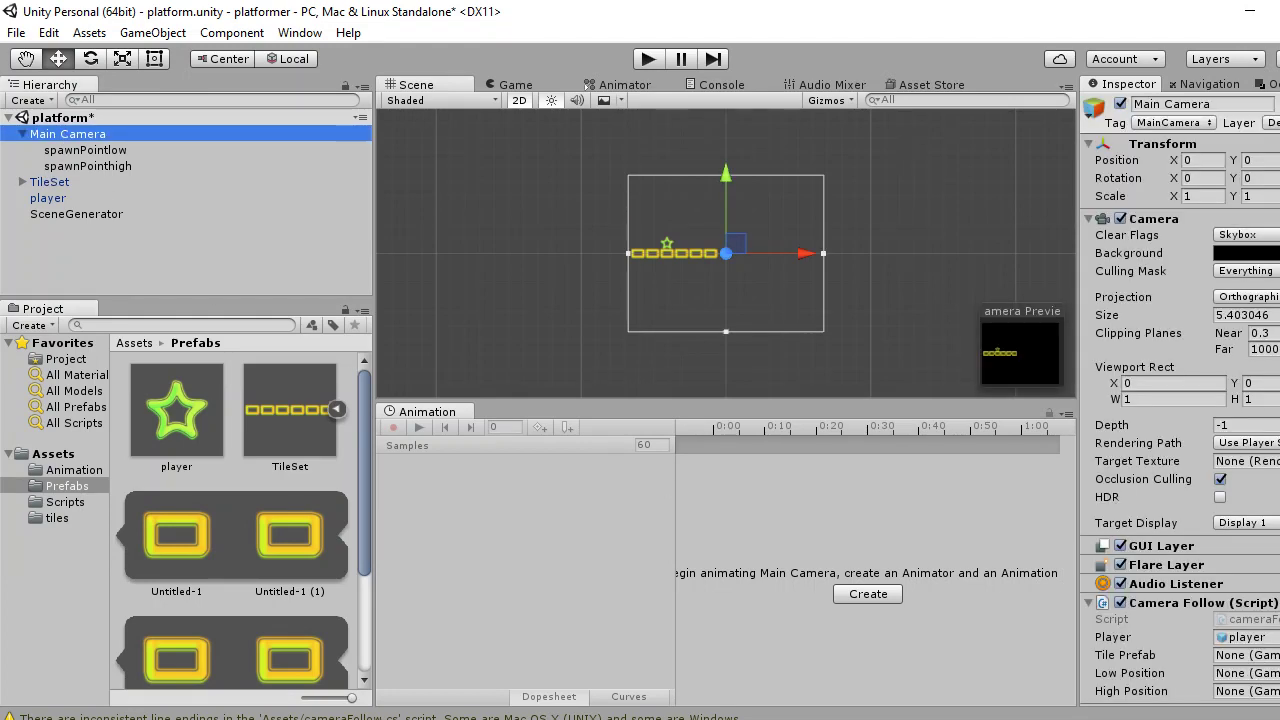
Assign TileSet as Tile Prefab, spawnPointlow and spawnPointhigh as Low/High Position, and save the scene.
{"action": "scroll", "coordinate": [1180, 450], "scroll_direction": "down", "scroll_amount": 2}
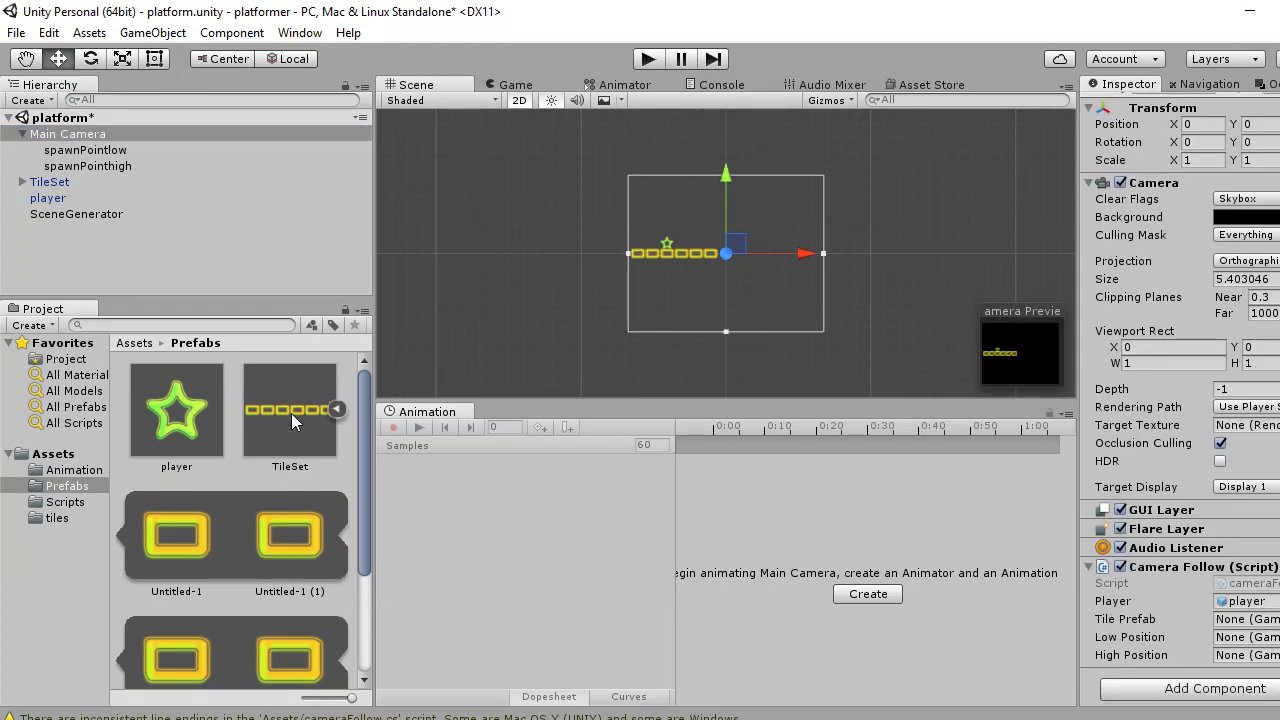
{"action": "left_click_drag", "start_coordinate": [291, 413], "coordinate": [1240, 626]}
{"action": "mouse_move", "coordinate": [85, 150]}
{"action": "left_mouse_down"}
{"action": "mouse_move", "coordinate": [1195, 665]}
{"action": "mouse_move", "coordinate": [1240, 637]}
{"action": "left_mouse_up"}
{"action": "left_click_drag", "start_coordinate": [97, 174], "coordinate": [1245, 655]}
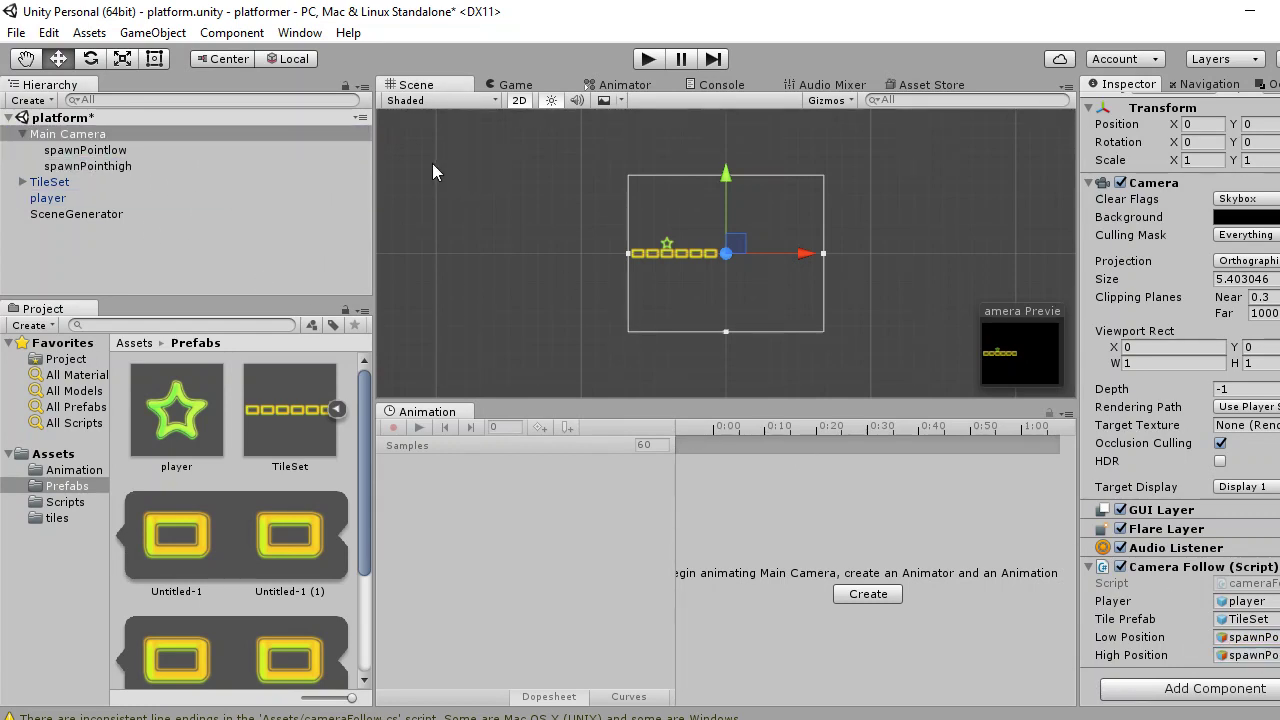
{"action": "key", "text": "ctrl+s"}
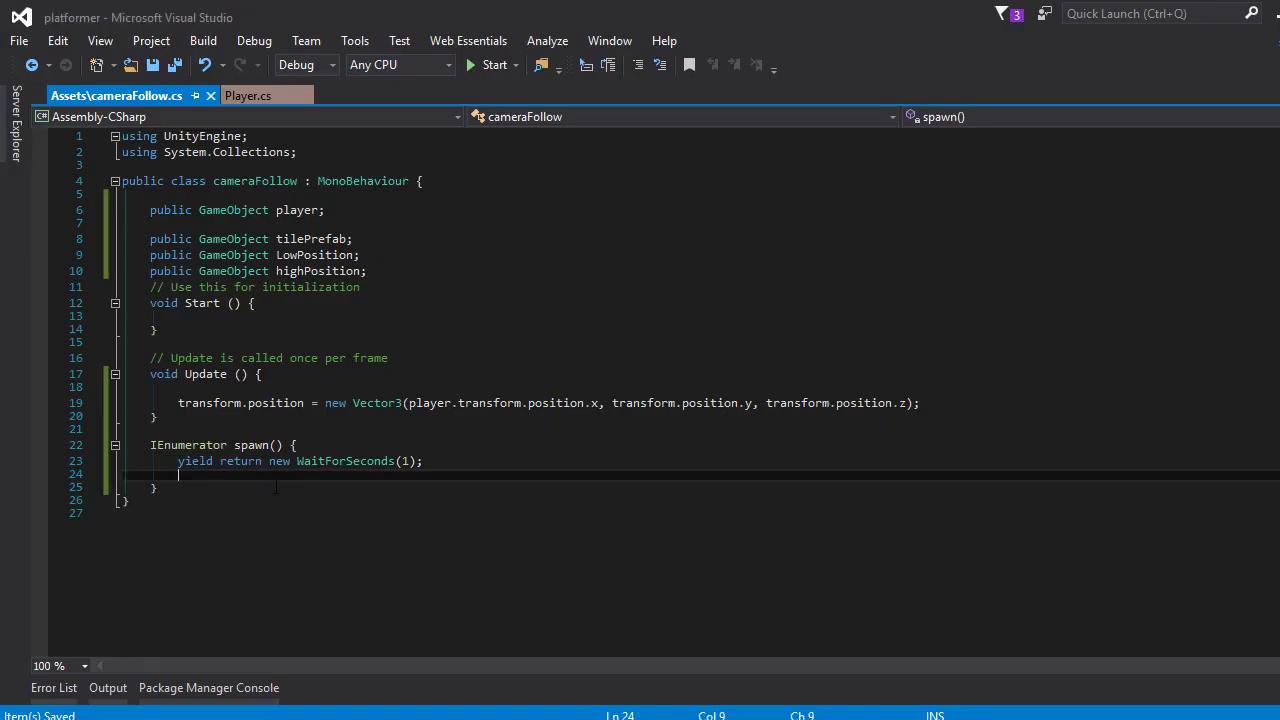
Start an Instantiate call with tilePrefab and LowPosition.transform.position as arguments.
{"action": "type", "text": "Inst"}
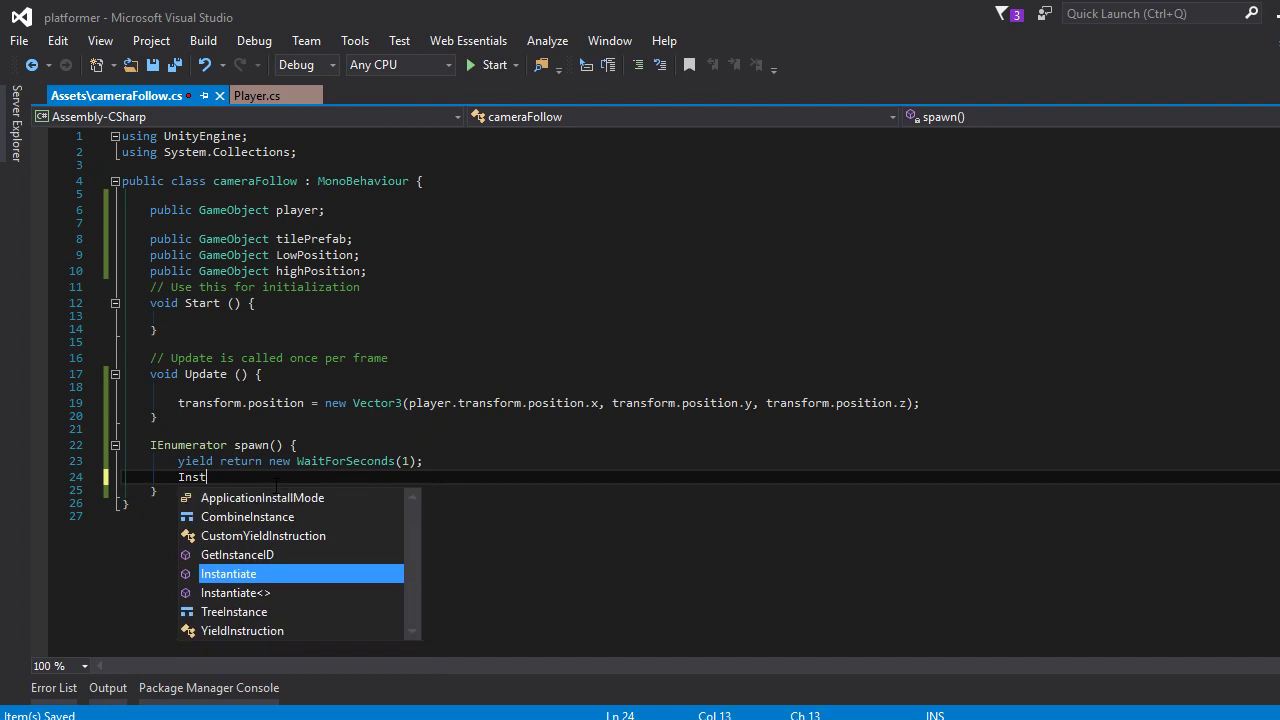
{"action": "key", "text": "Tab"}
{"action": "type", "text": "("}
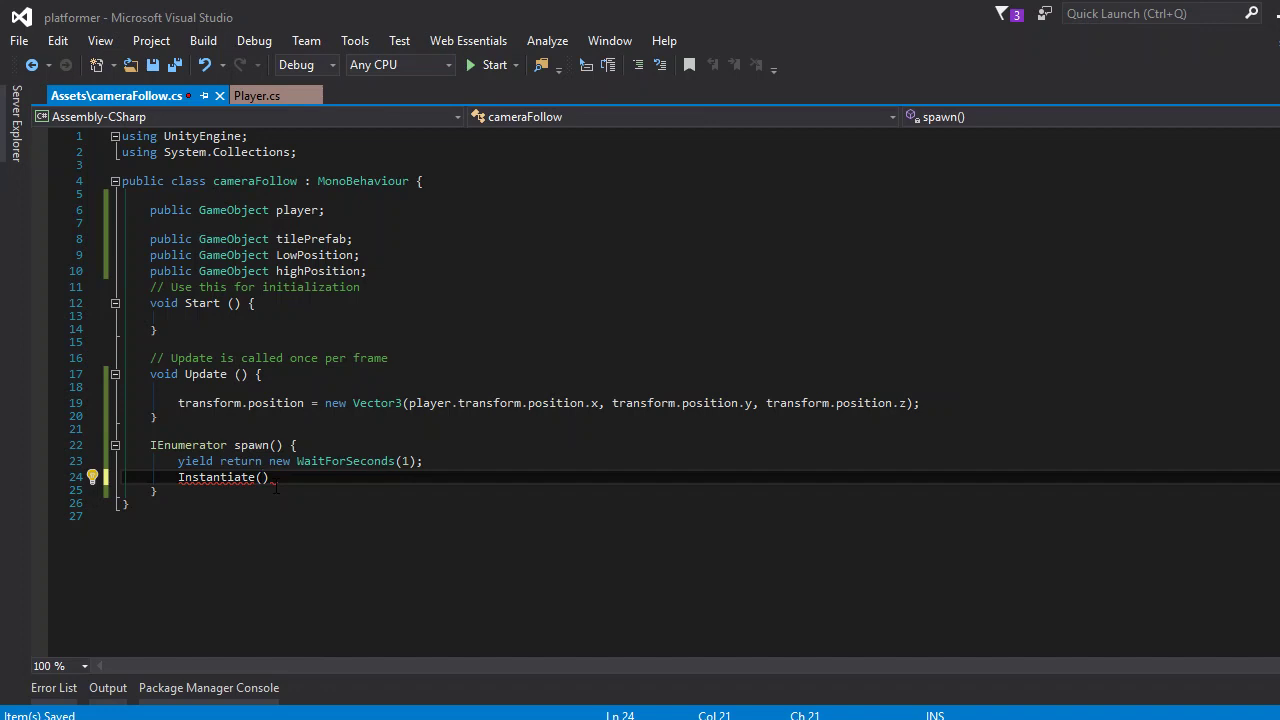
{"action": "type", "text": "til"}
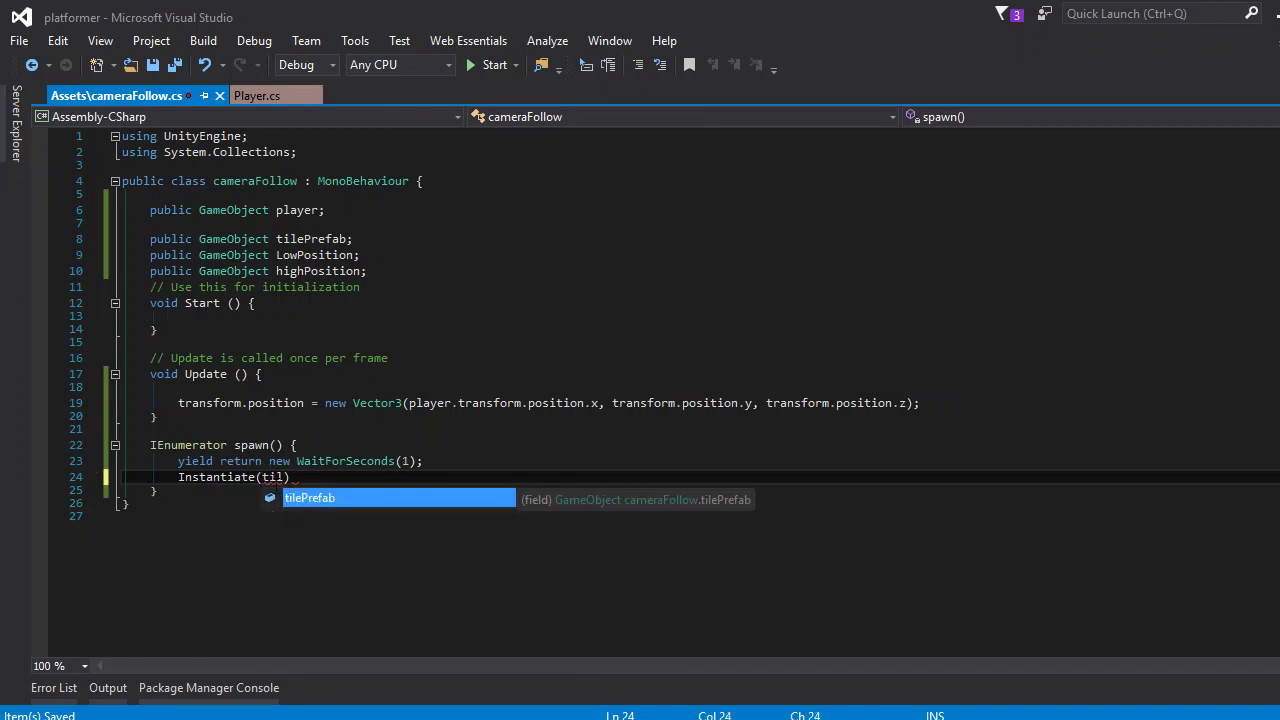
{"action": "key", "text": "Tab"}
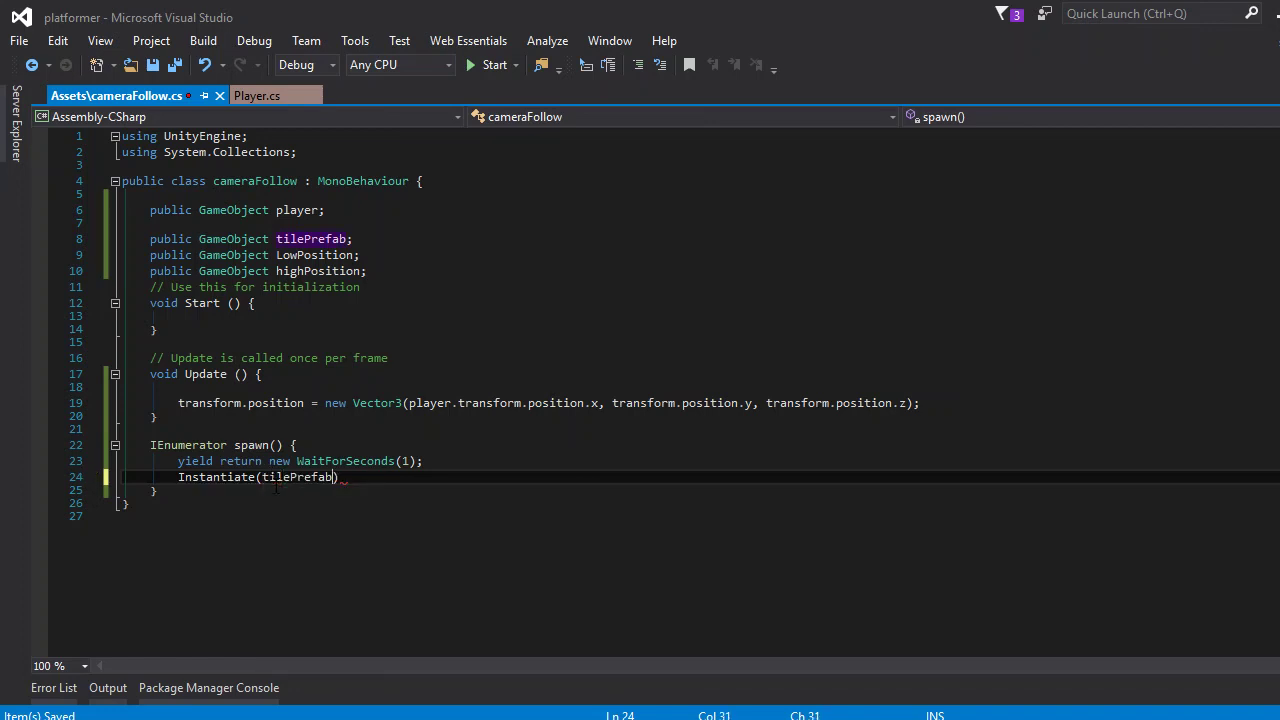
{"action": "type", "text": ","}
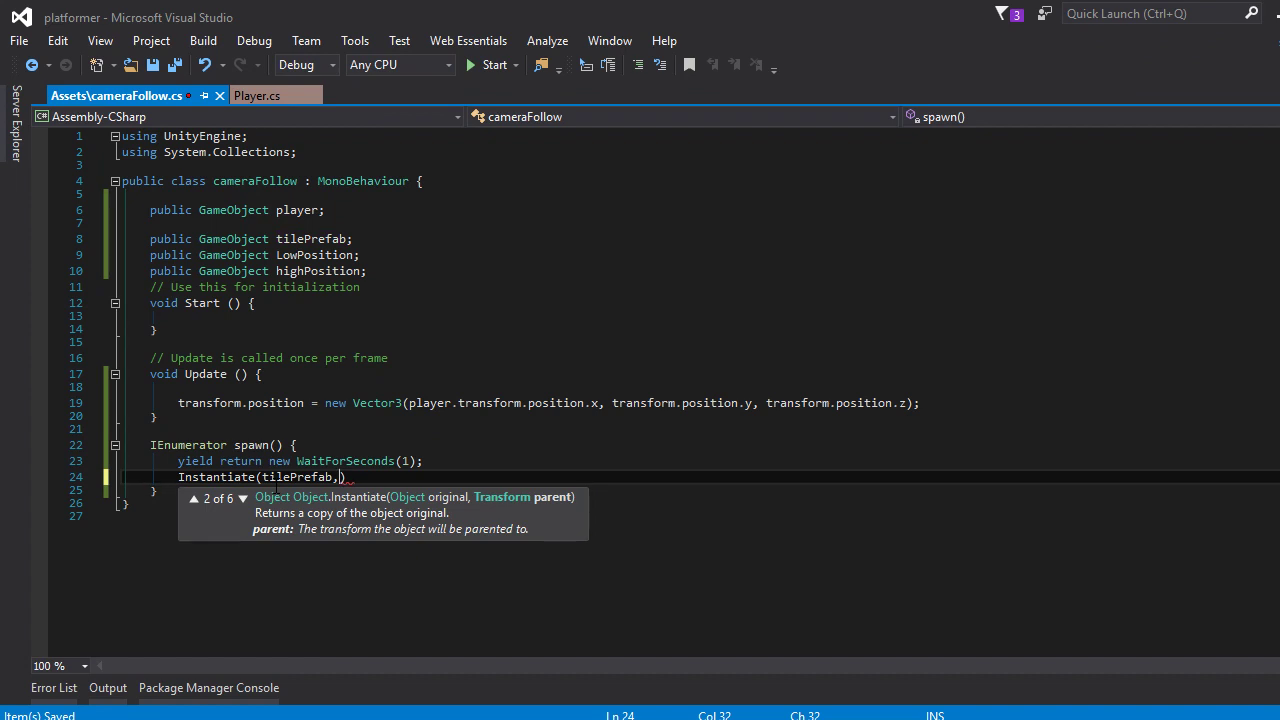
{"action": "type", "text": "Low"}
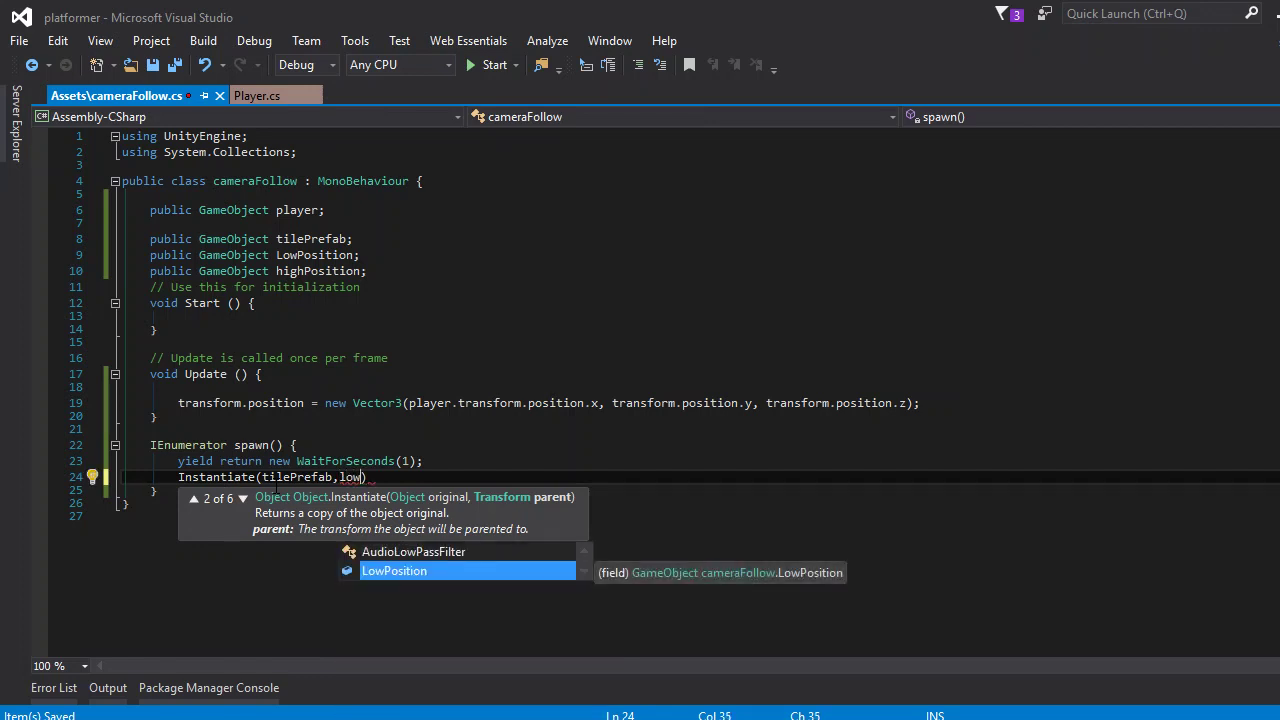
{"action": "key", "text": "Tab"}
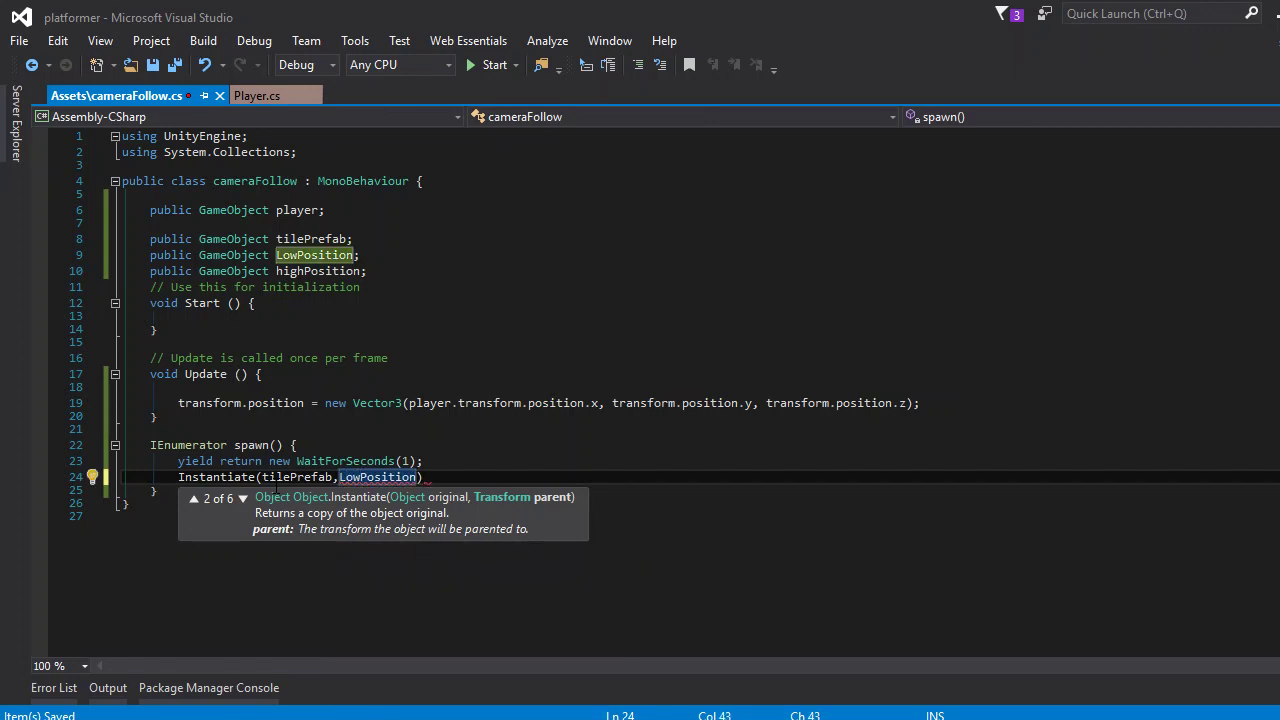
{"action": "type", "text": ".transform"}
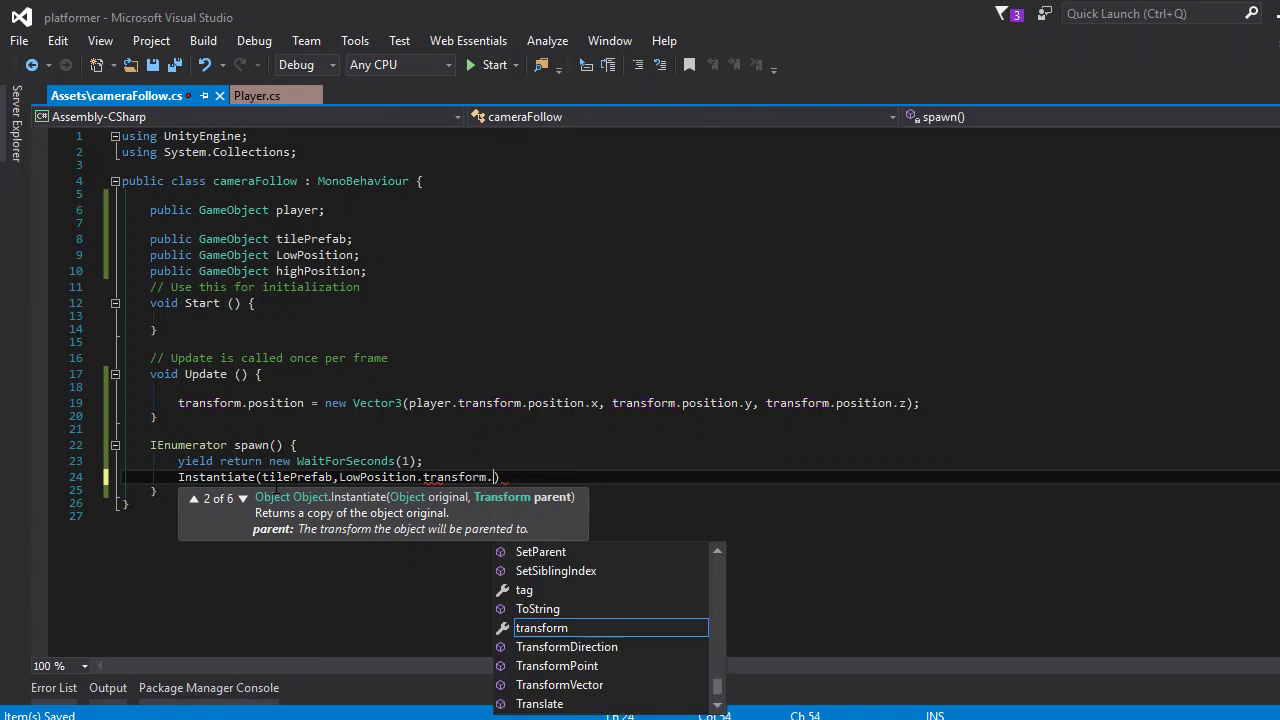
{"action": "type", "text": ".po"}
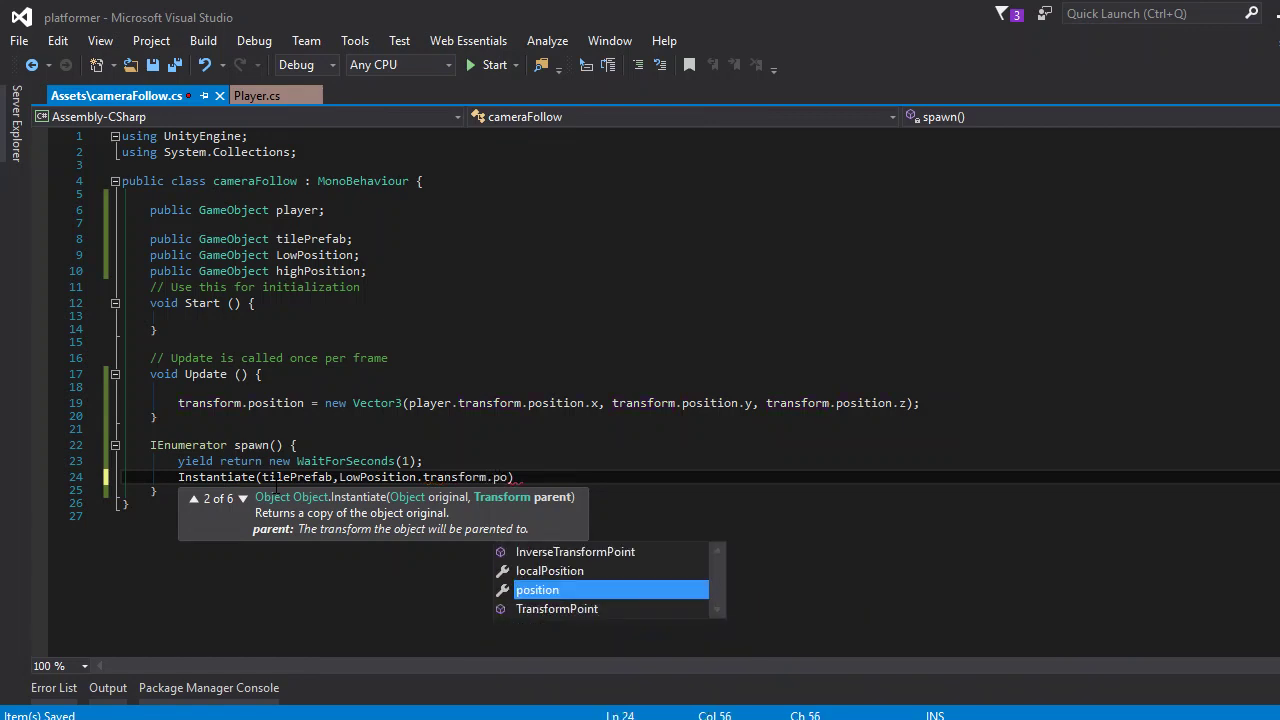
{"action": "key", "text": "Tab"}
{"action": "type", "text": ","}
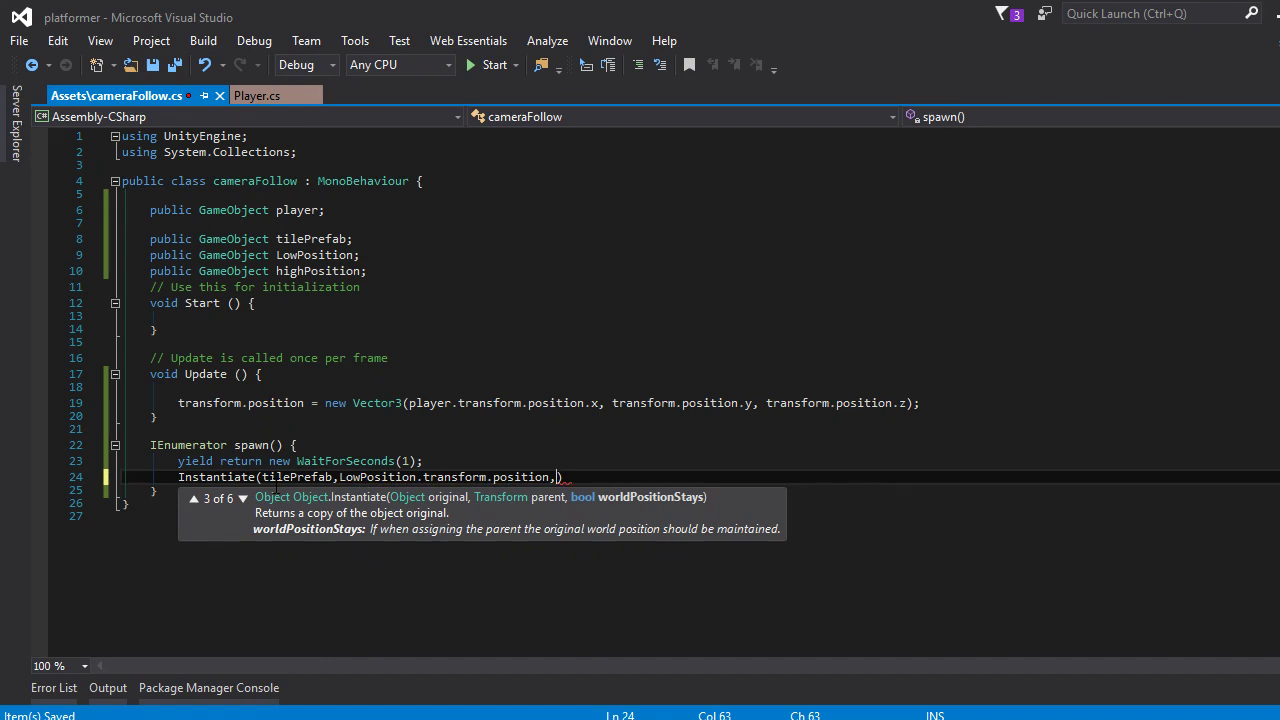
Add tilePrefab.transform.rotation as the third argument and close the Instantiate statement.
{"action": "key", "text": "ctrl+space"}
{"action": "type", "text": "te("}
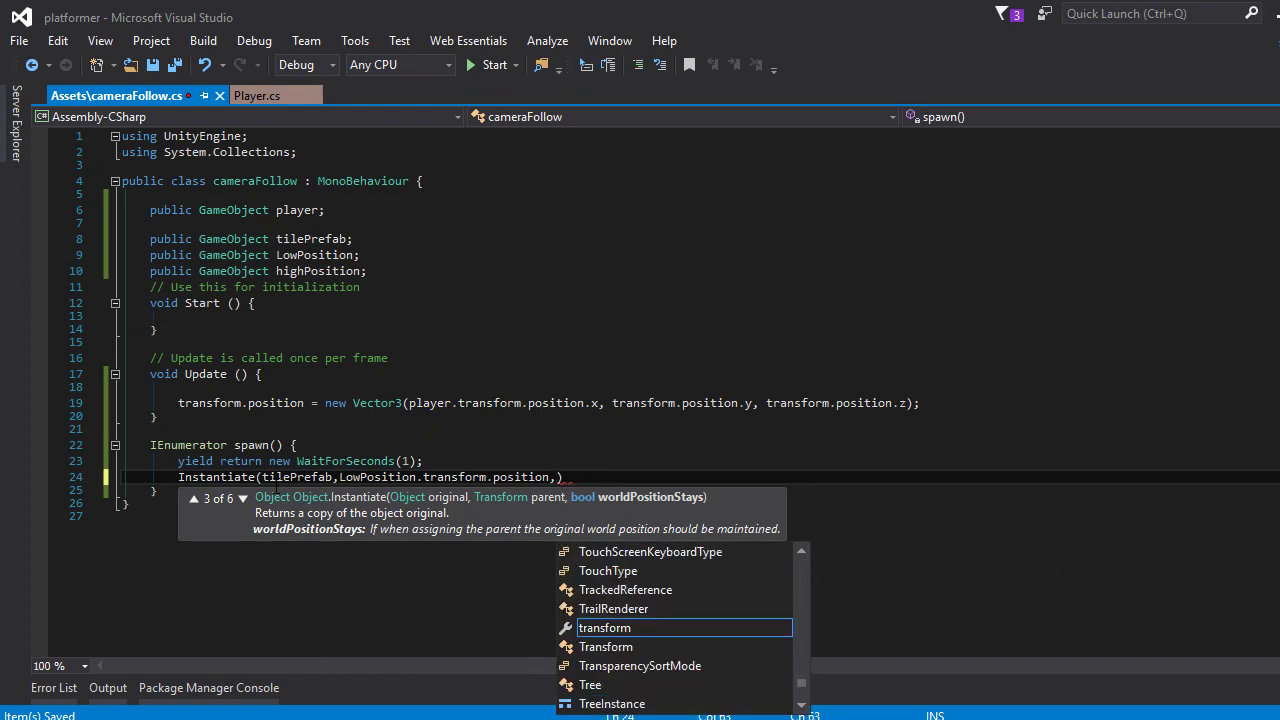
{"action": "type", "text": "tile"}
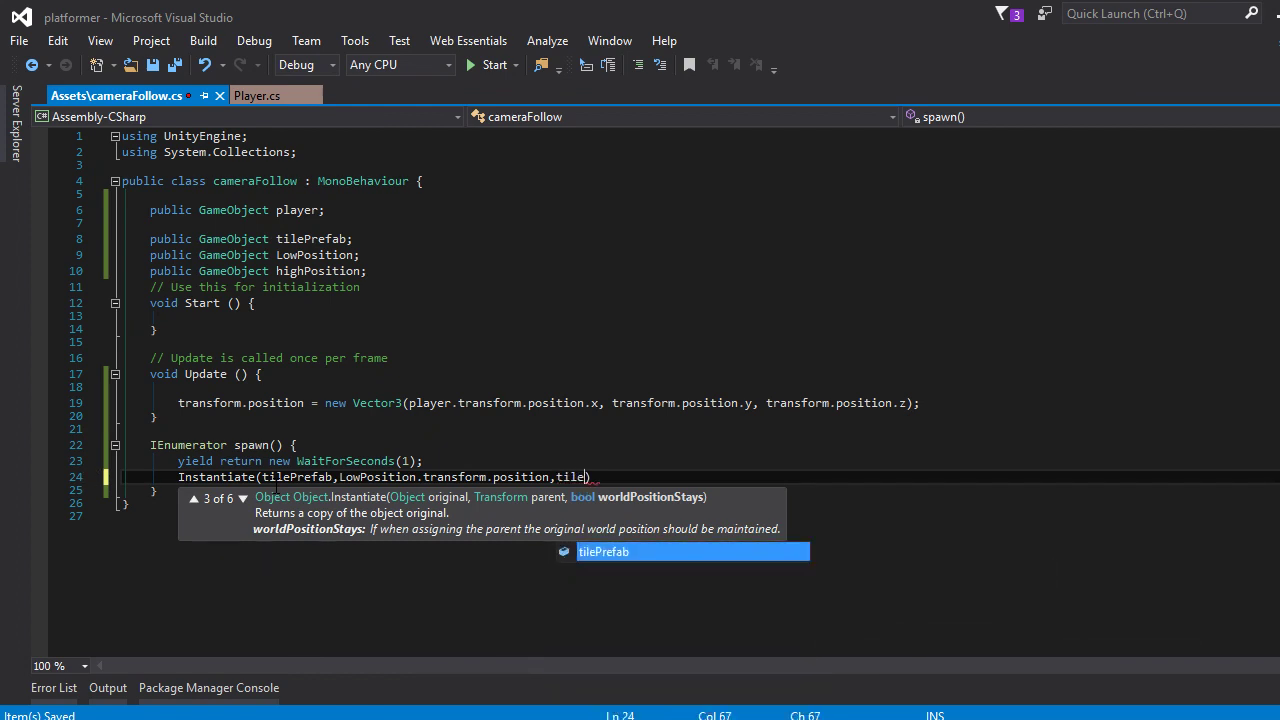
{"action": "key", "text": "Tab"}
{"action": "type", "text": ".tra"}
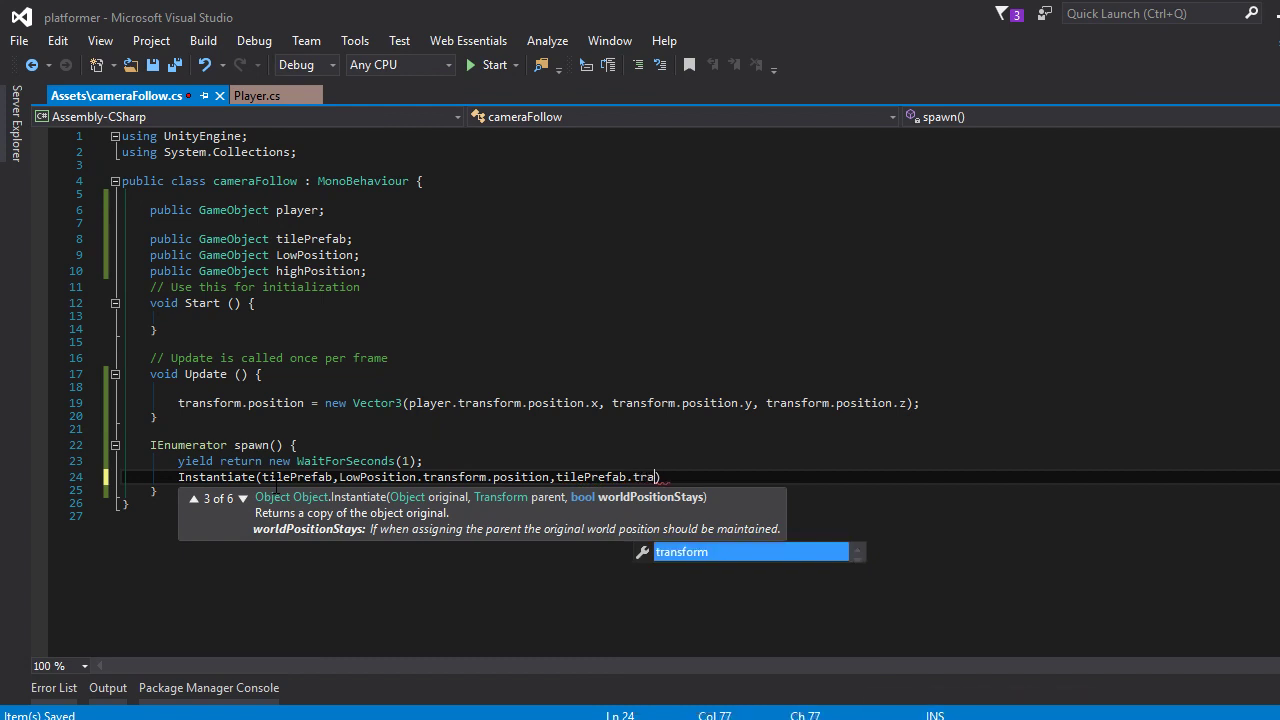
{"action": "key", "text": "Tab"}
{"action": "type", "text": ".r"}
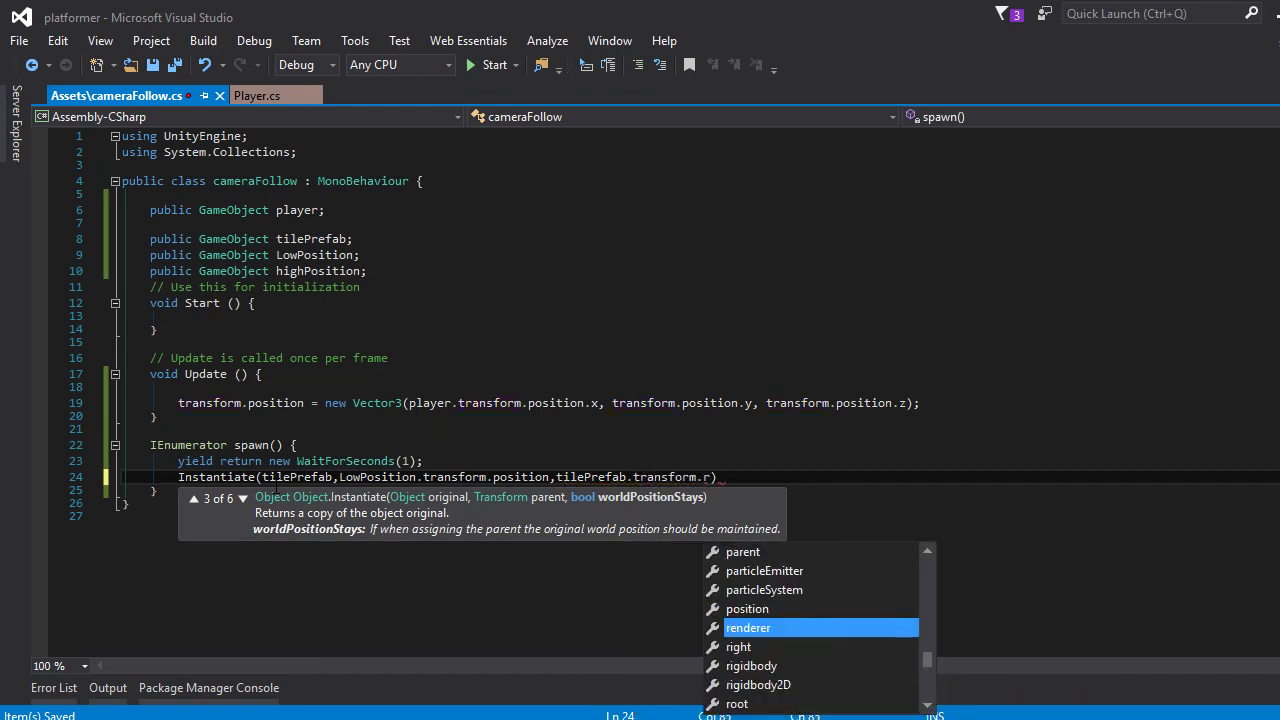
{"action": "key", "text": "Down"}
{"action": "key", "text": "Down"}
{"action": "key", "text": "Down"}
{"action": "type", "text": "o"}
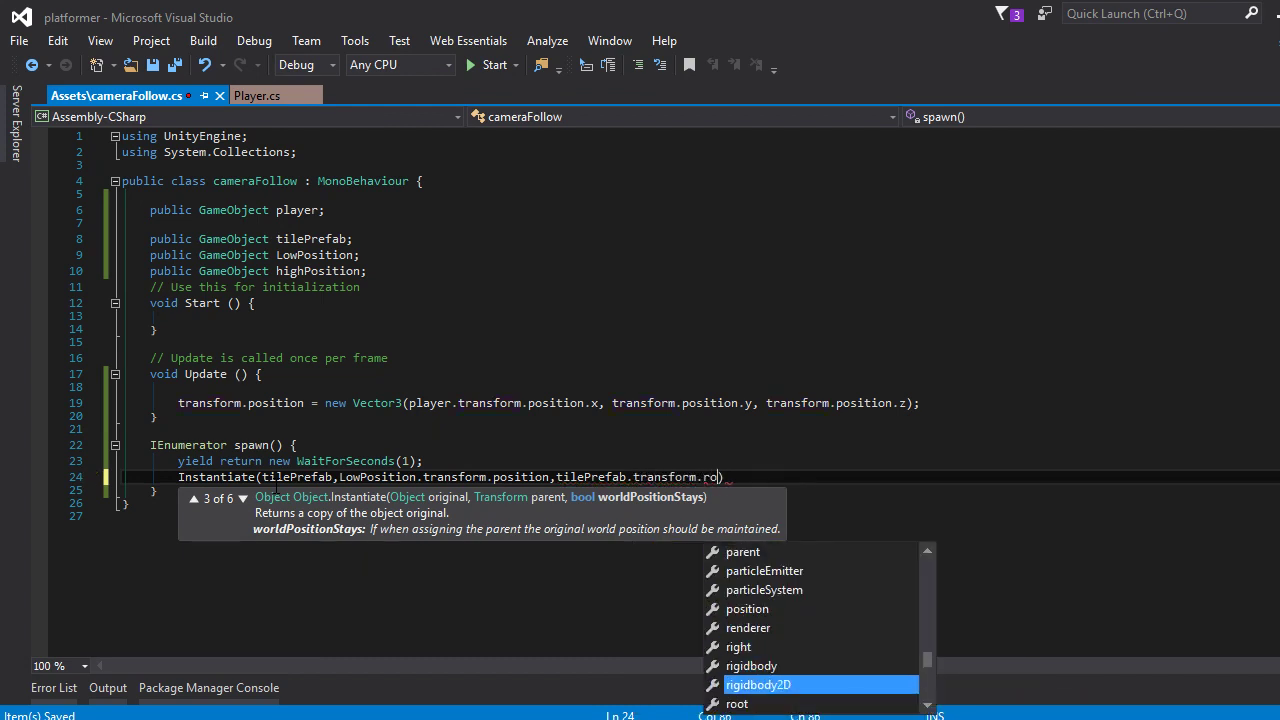
{"action": "type", "text": "ta"}
{"action": "key", "text": "Tab"}
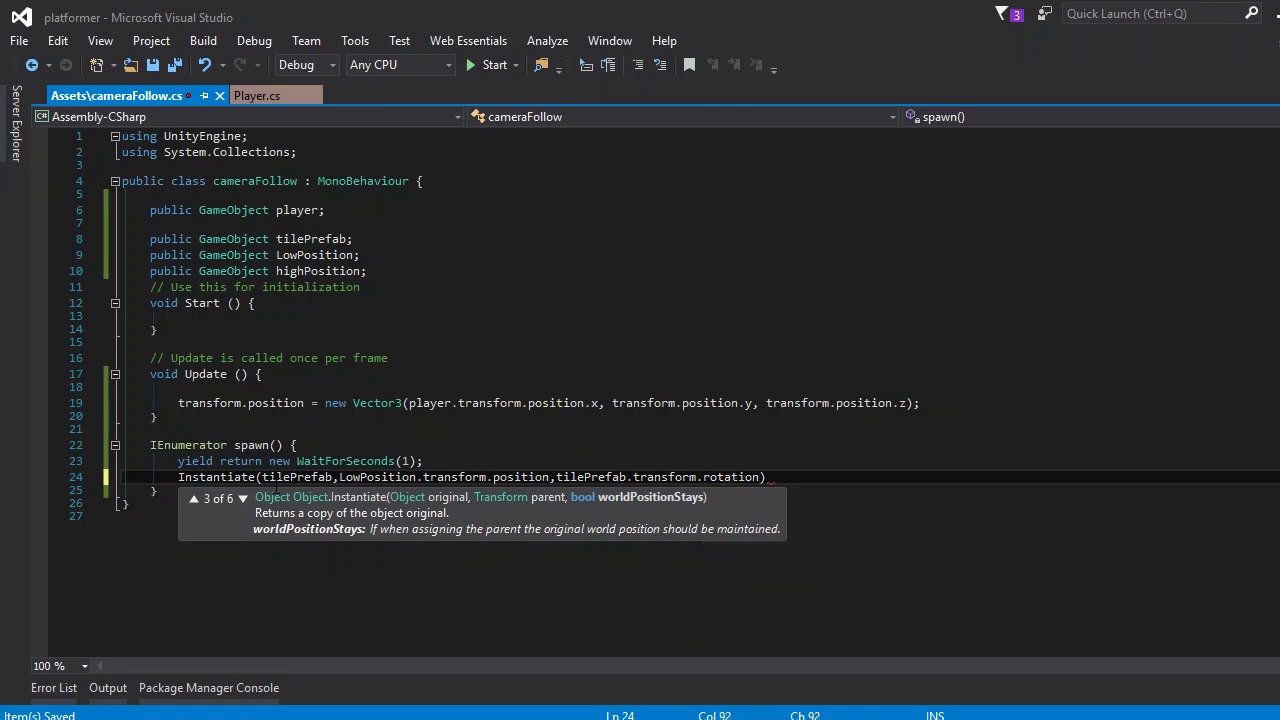
{"action": "type", "text": ");"}
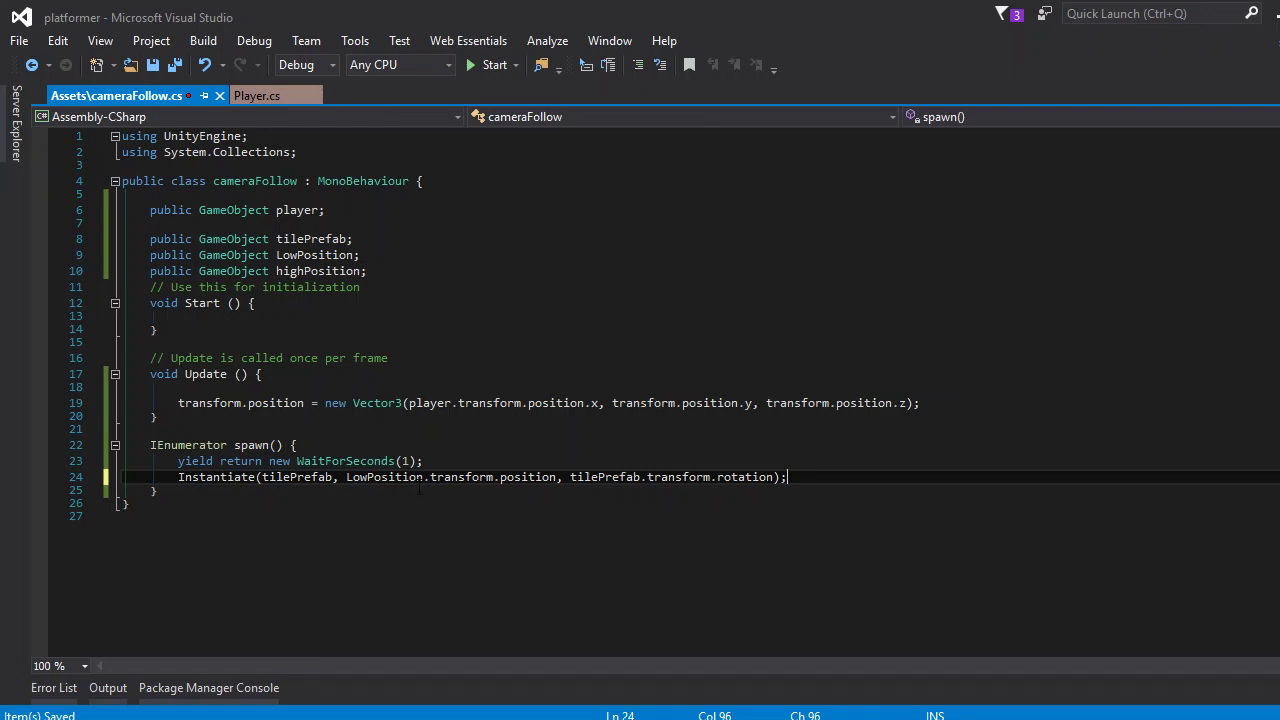
{"action": "left_click", "coordinate": [421, 279]}
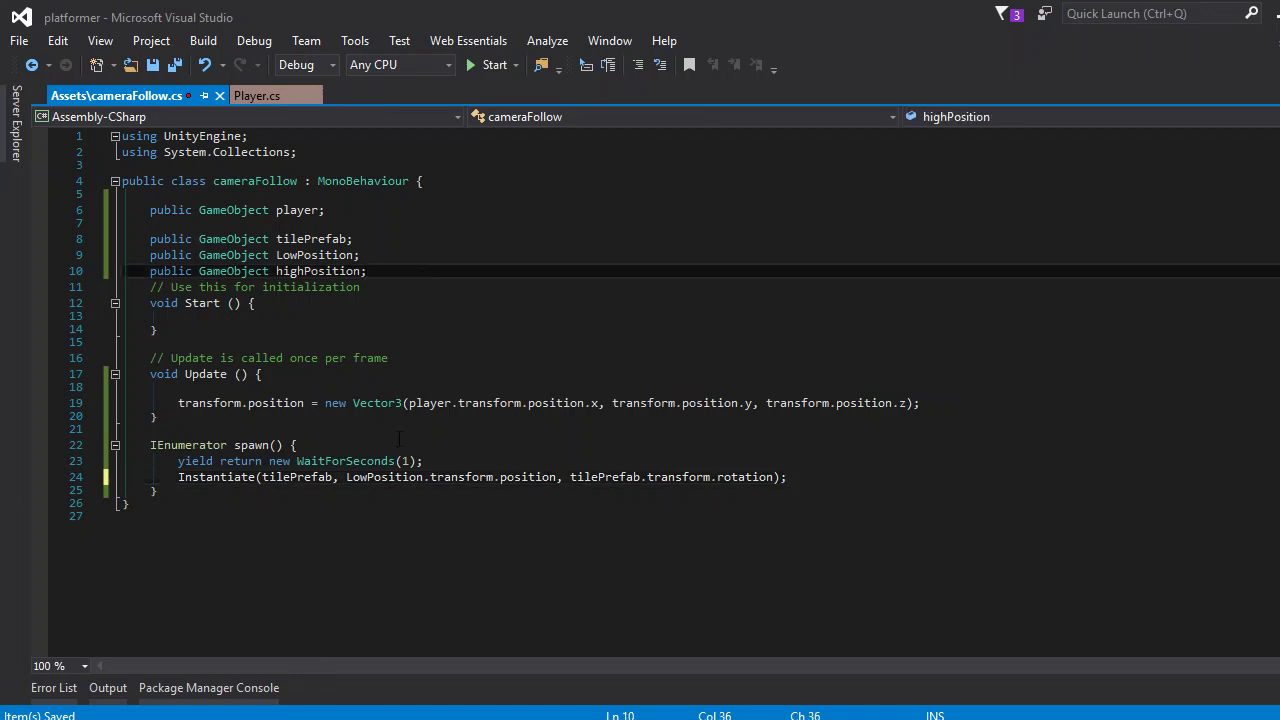
{"action": "left_click_drag", "start_coordinate": [346, 477], "coordinate": [624, 487]}
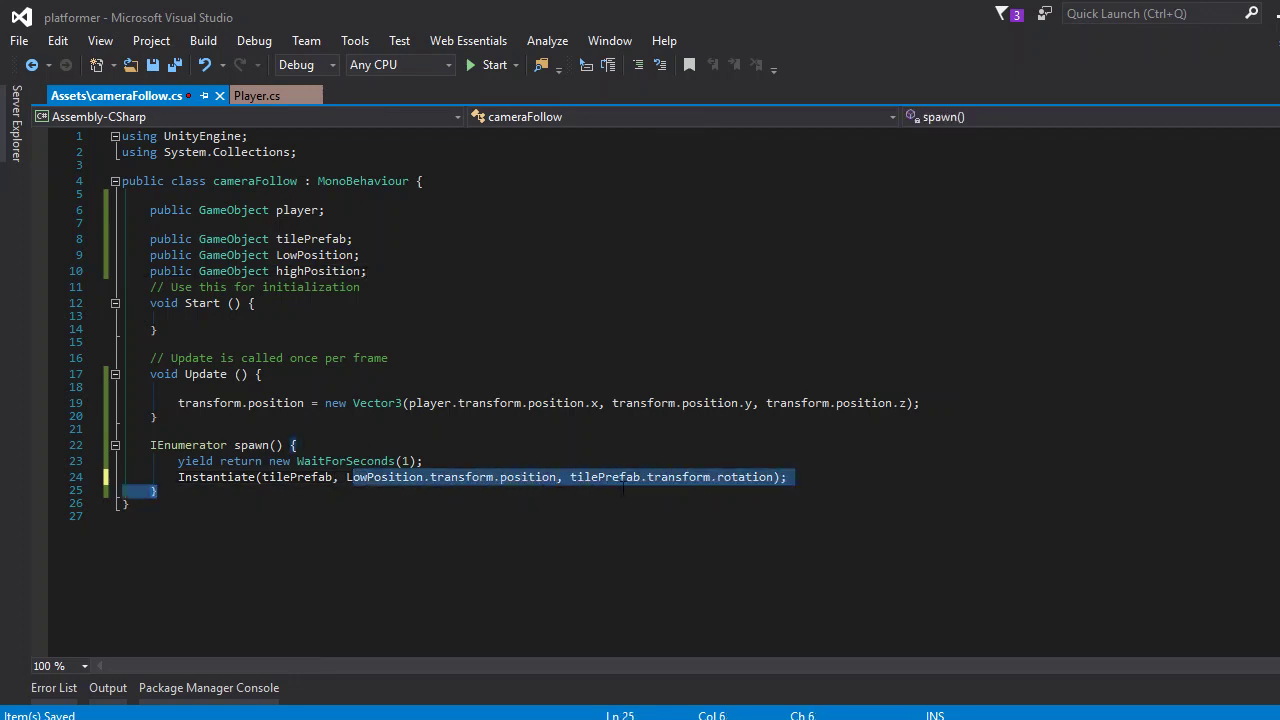
{"action": "left_click", "coordinate": [605, 518]}
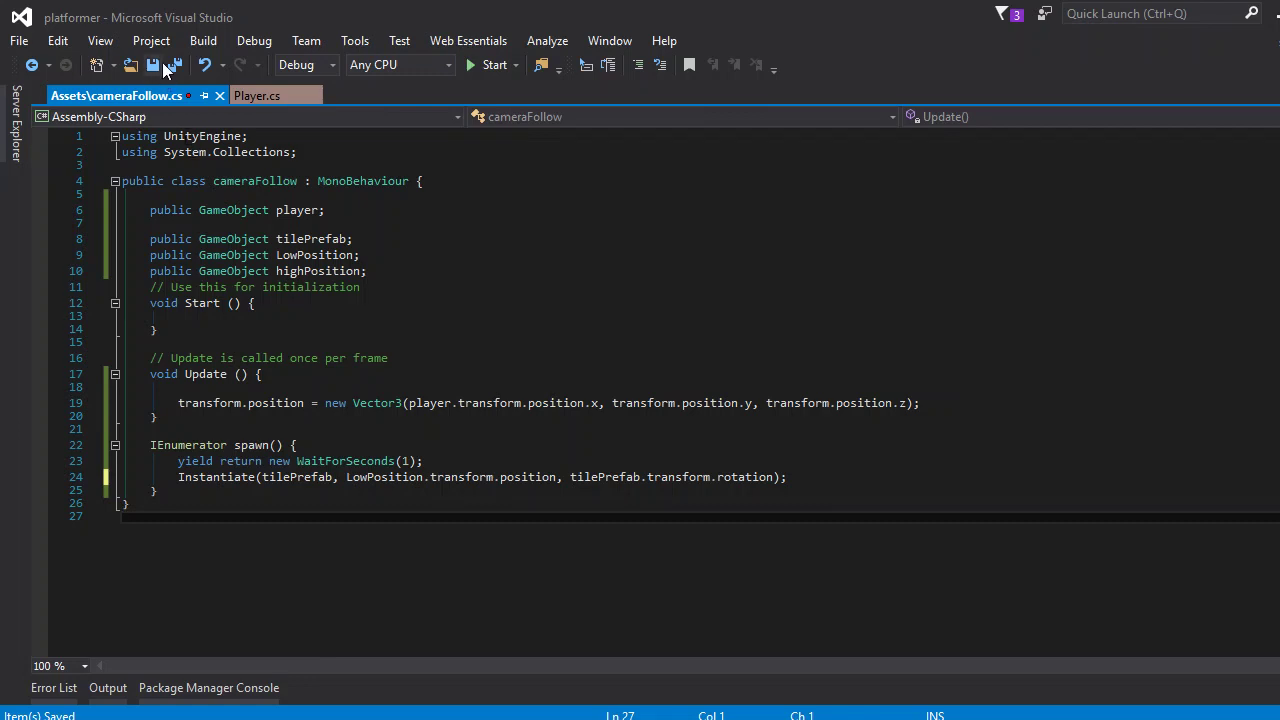
Call StartCoroutine(spawn()) inside Start().
{"action": "left_click", "coordinate": [231, 329]}
{"action": "key", "text": "Up"}
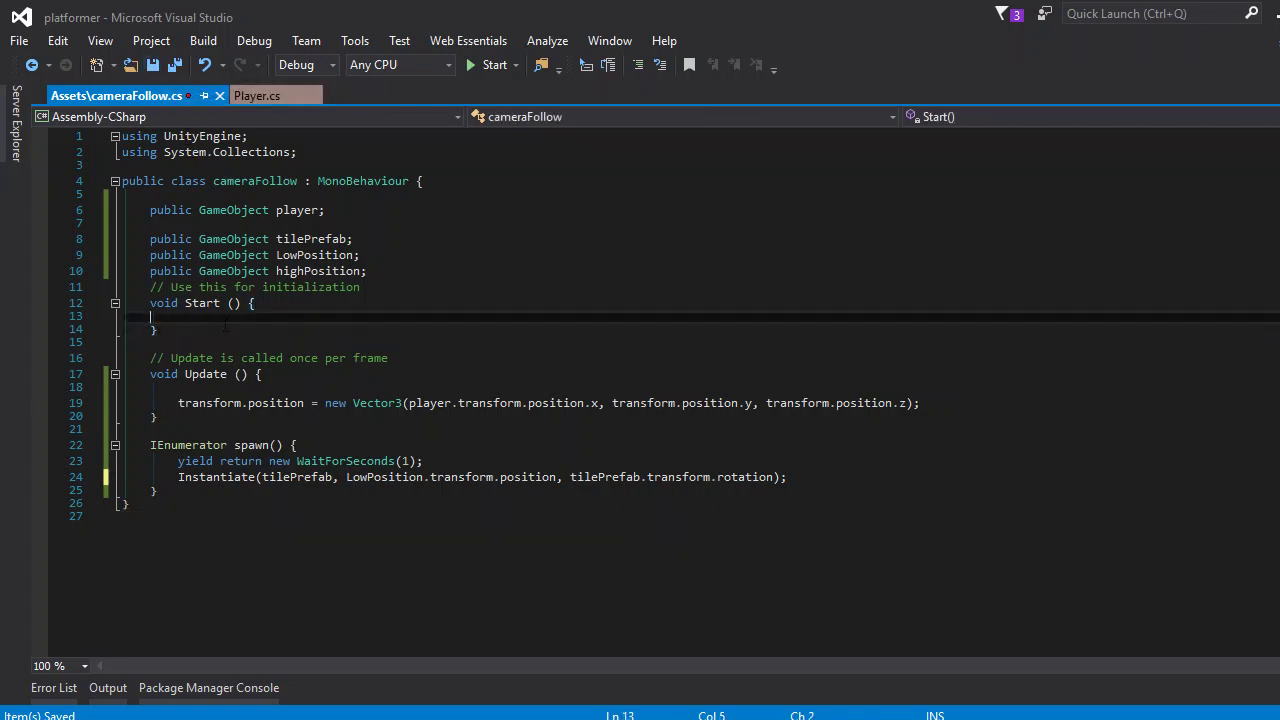
{"action": "type", "text": "Start"}
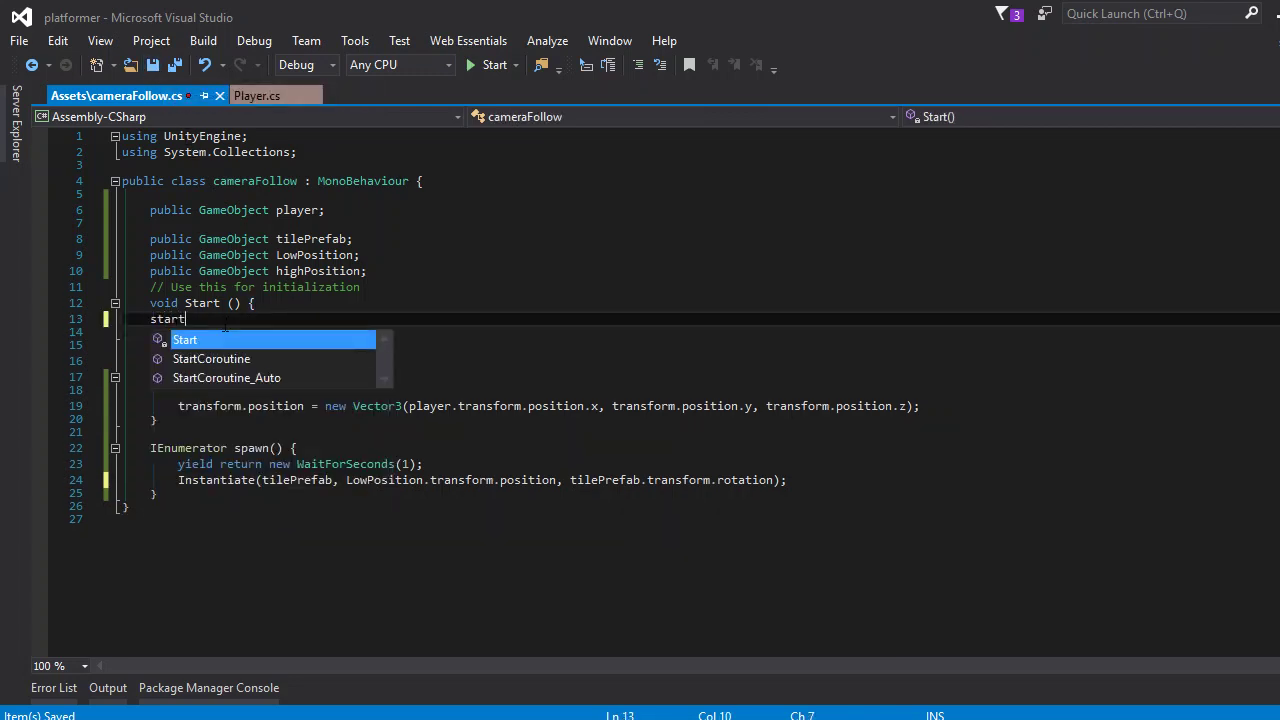
{"action": "key", "text": "Down"}
{"action": "key", "text": "Tab"}
{"action": "type", "text": "("}
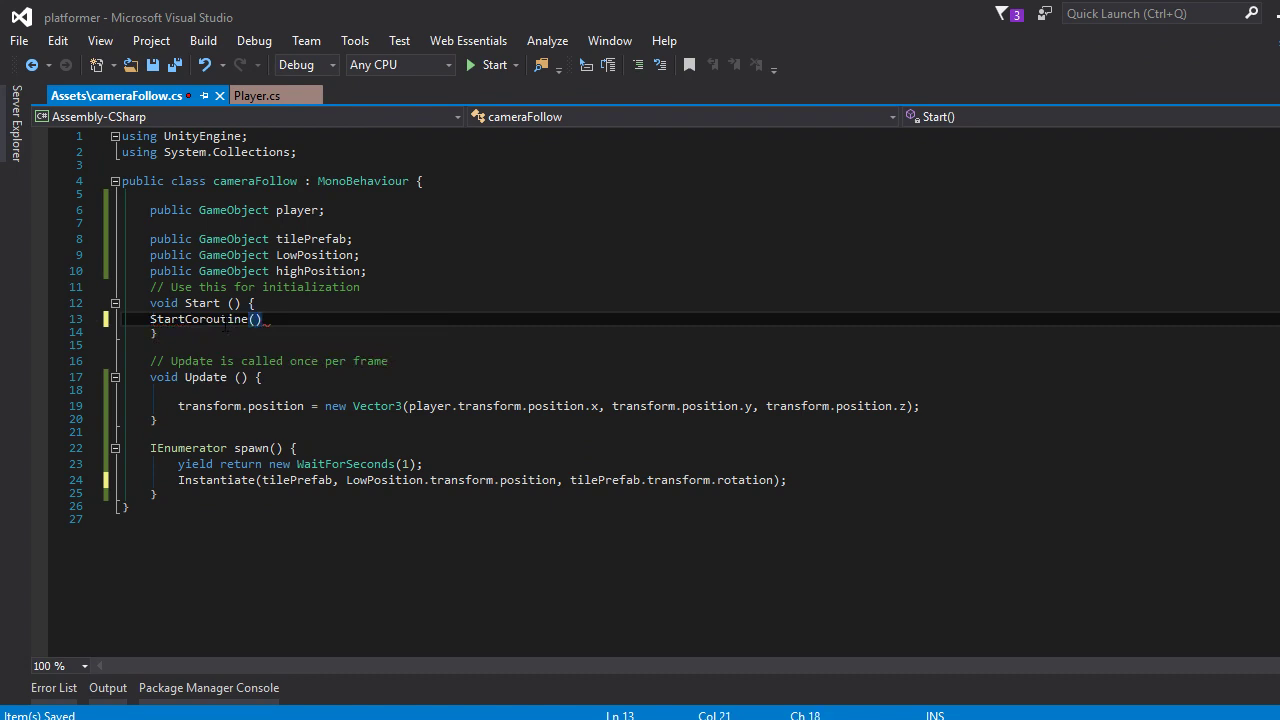
{"action": "type", "text": "spaw"}
{"action": "key", "text": "Tab"}
{"action": "type", "text": "());"}
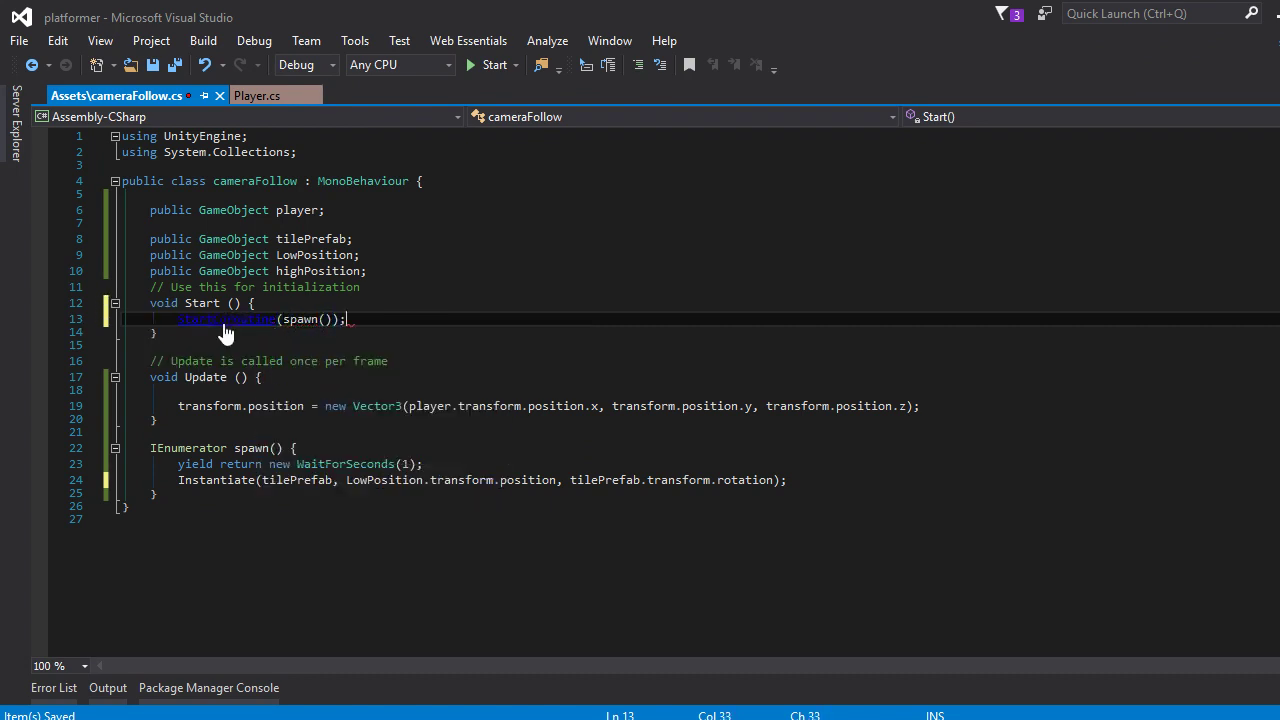
Repeat StartCoroutine(spawn()) after the Instantiate line in spawn() and save the script.
{"action": "left_click", "coordinate": [859, 486]}
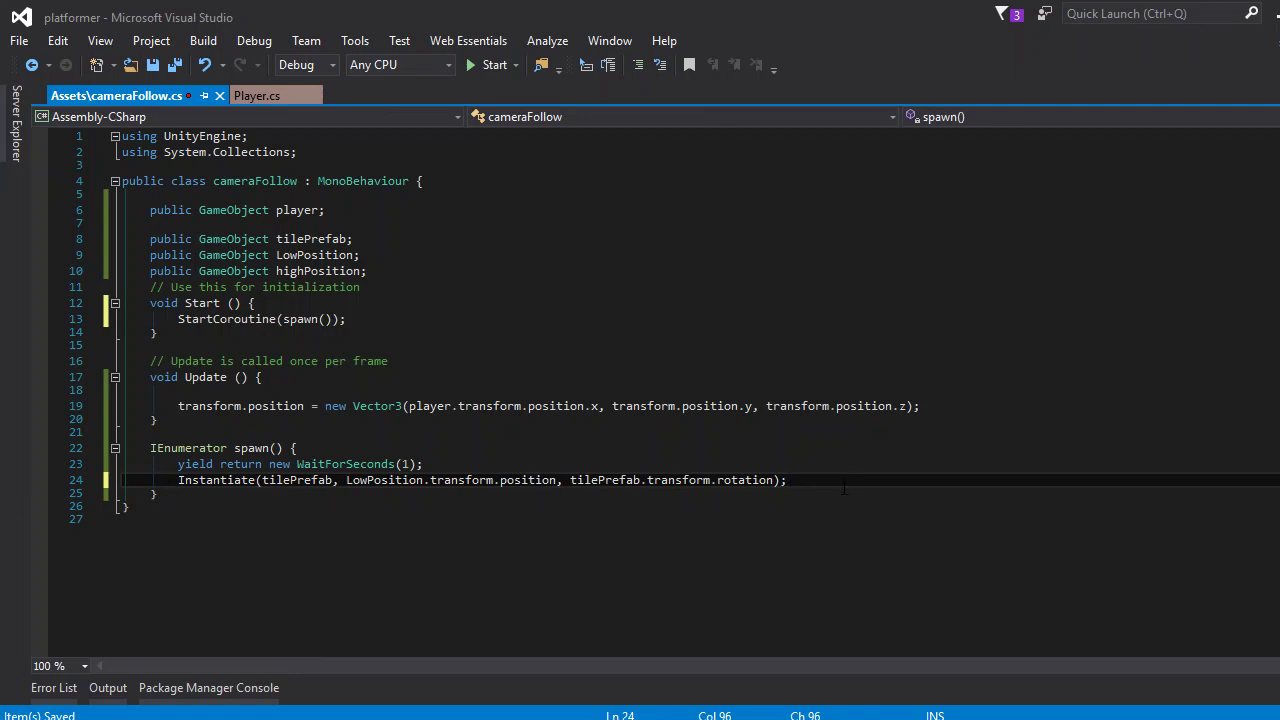
{"action": "key", "text": "Return"}
{"action": "type", "text": "sp"}
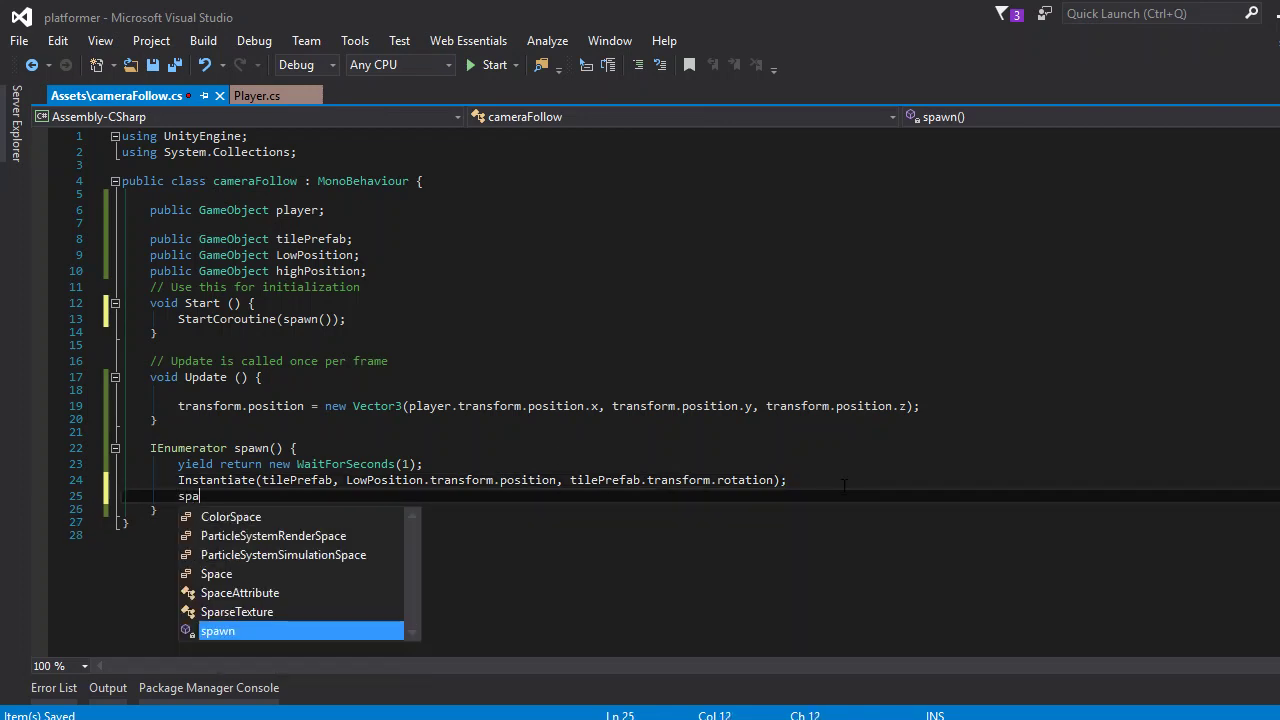
{"action": "key", "text": "BackSpace"}
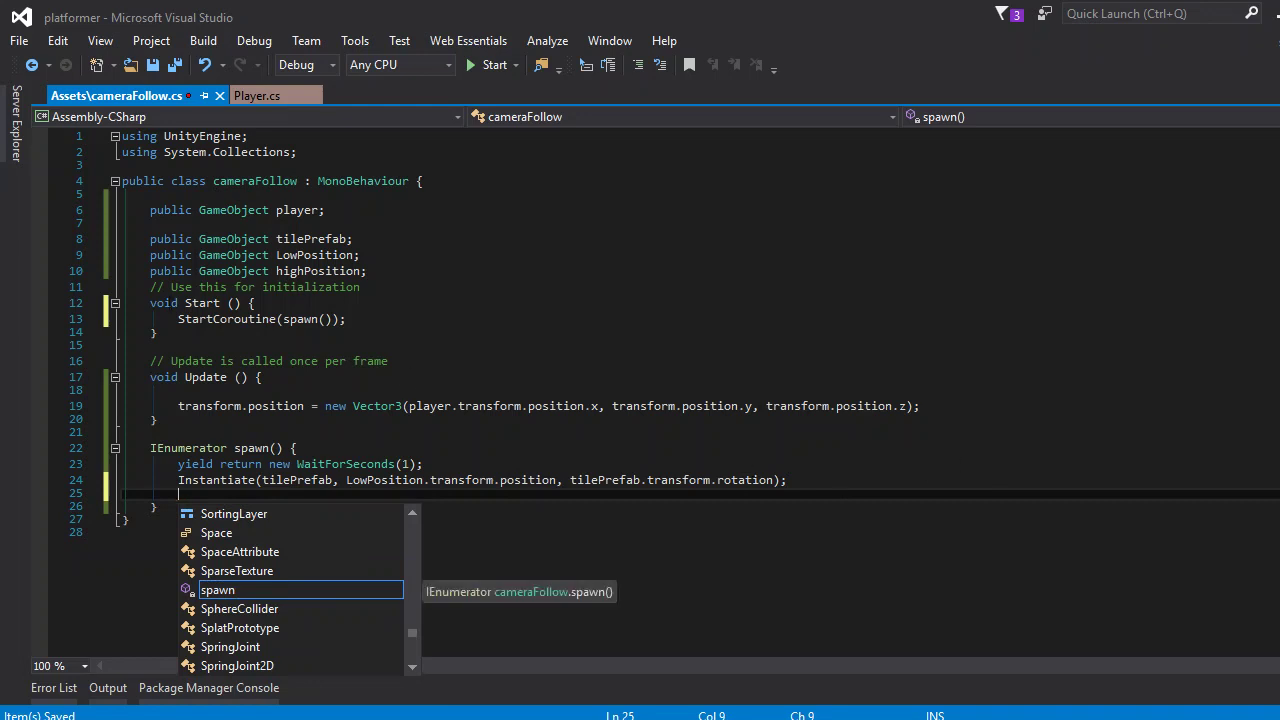
{"action": "left_click", "coordinate": [166, 320]}
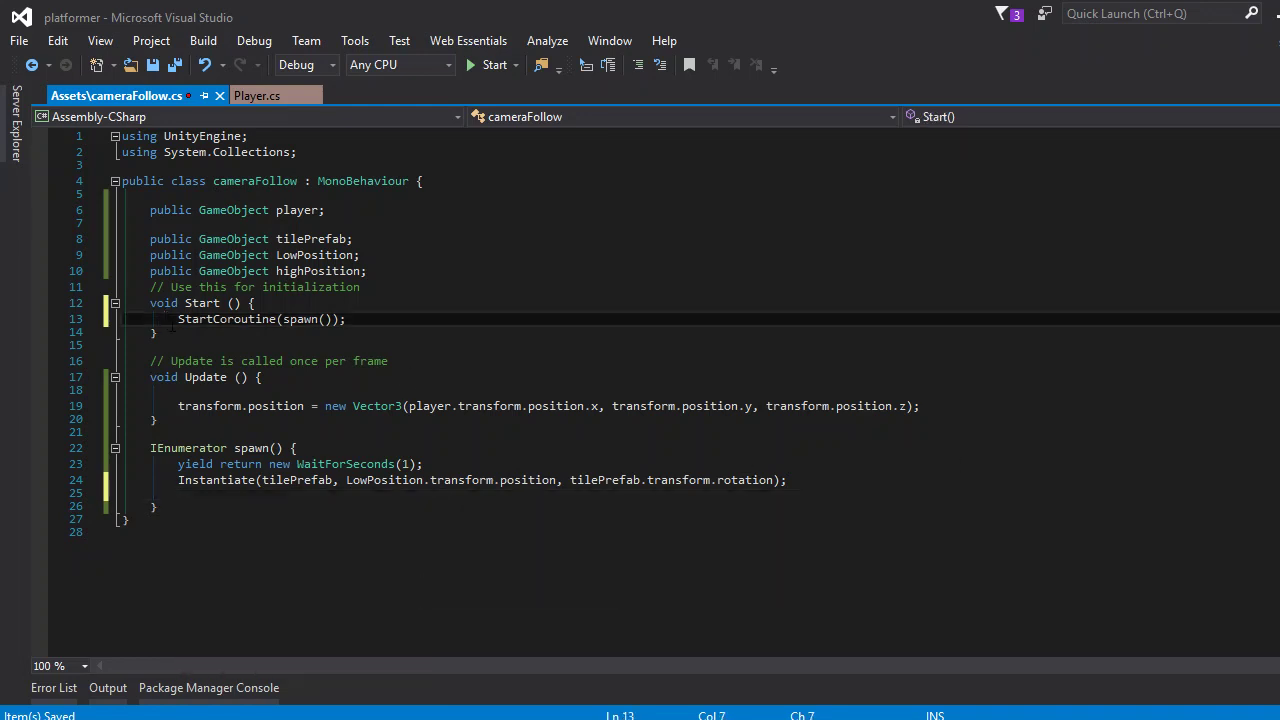
{"action": "left_click", "coordinate": [209, 493]}
{"action": "type", "text": "StartCoroutine(spawn());"}
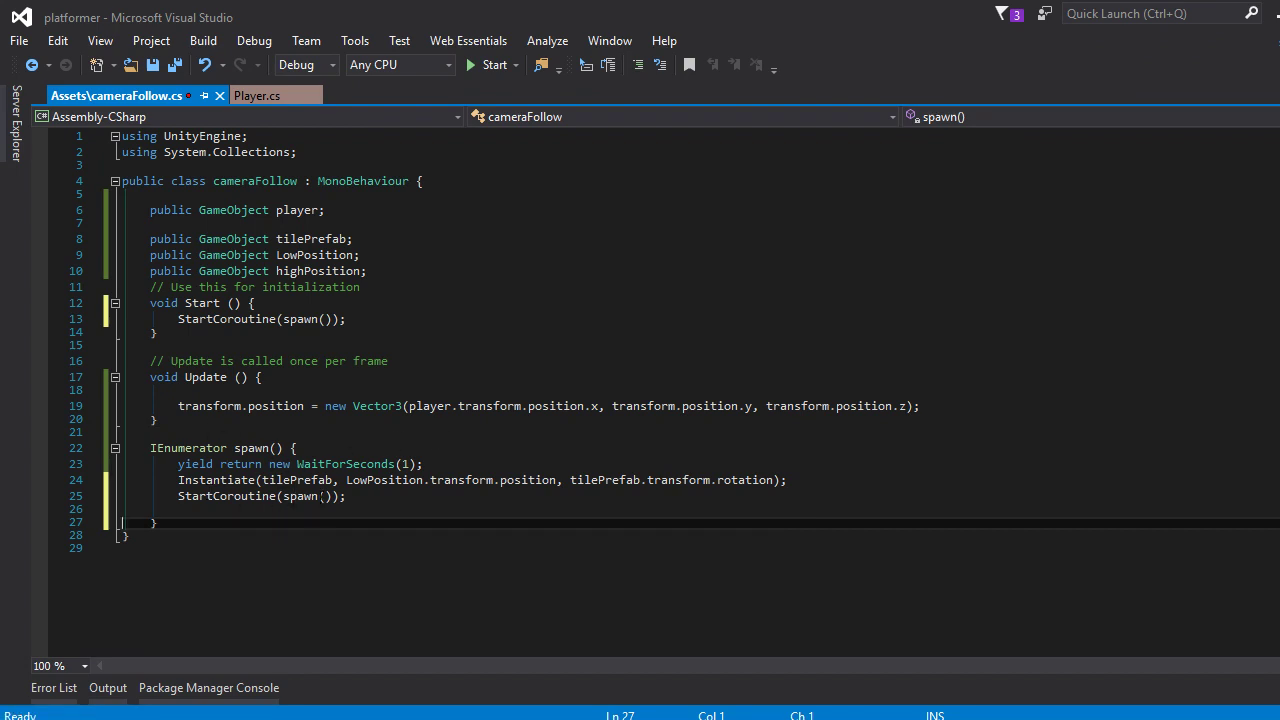
{"action": "left_click", "coordinate": [172, 68]}
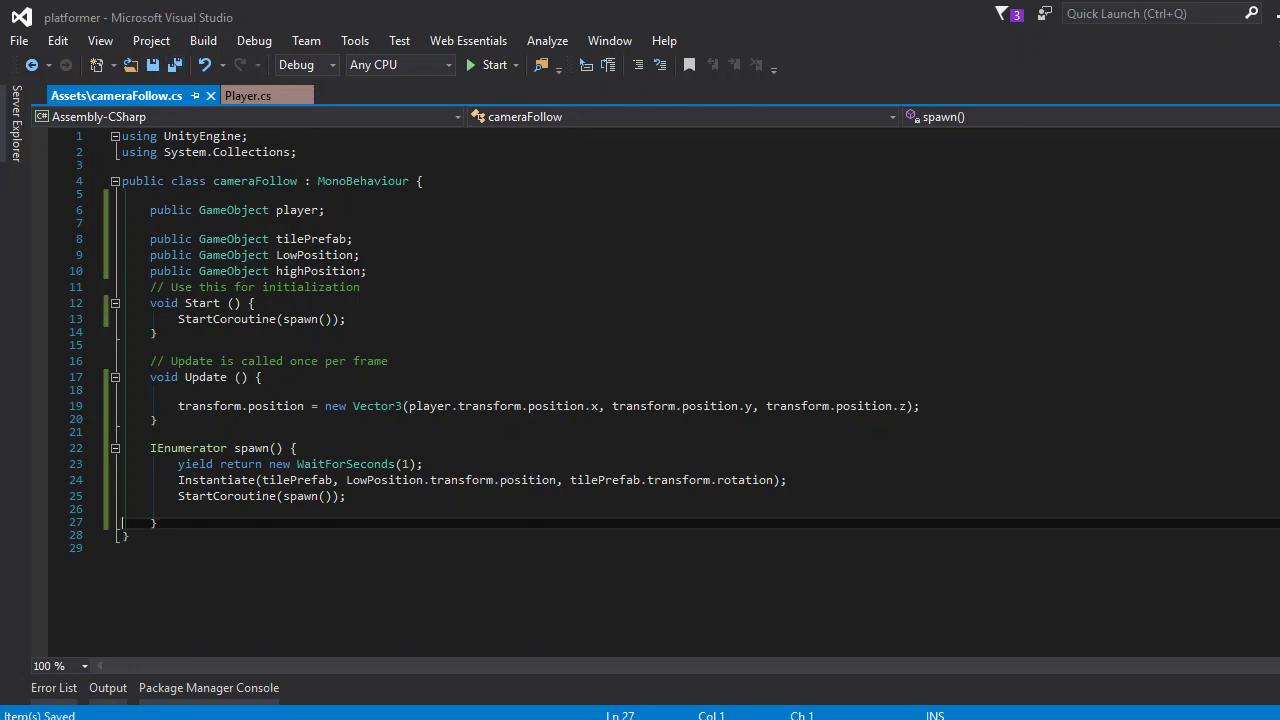
{"action": "mouse_move", "coordinate": [658, 716]}
{"action": "left_click", "coordinate": [655, 650]}
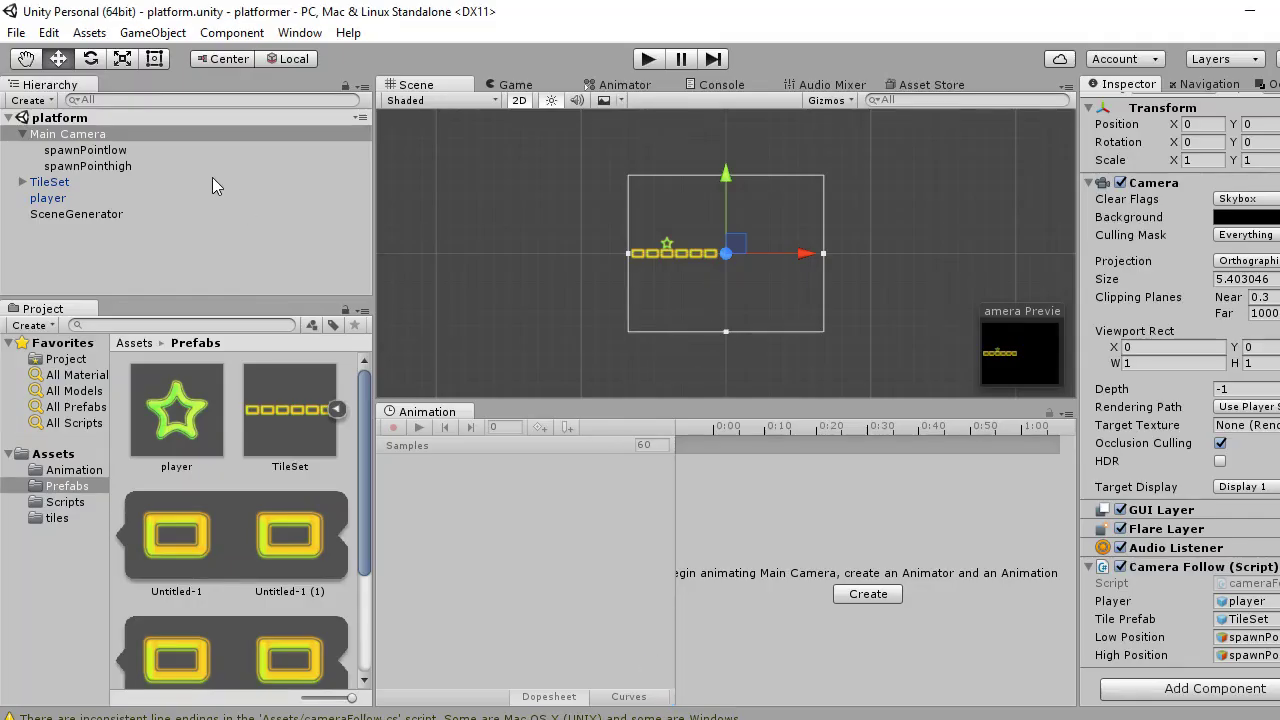
Start the game, stop it, and run it again to test tile spawning.
{"action": "left_click", "coordinate": [648, 62]}
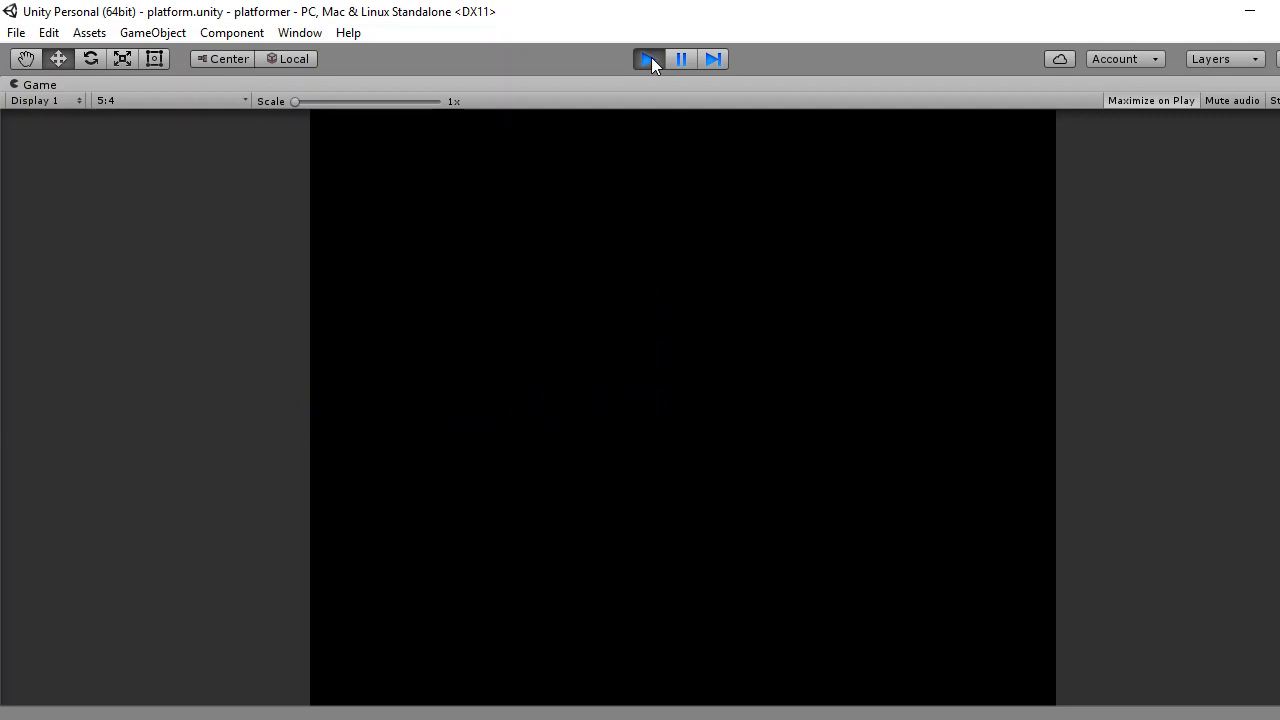
{"action": "left_click", "coordinate": [654, 58]}
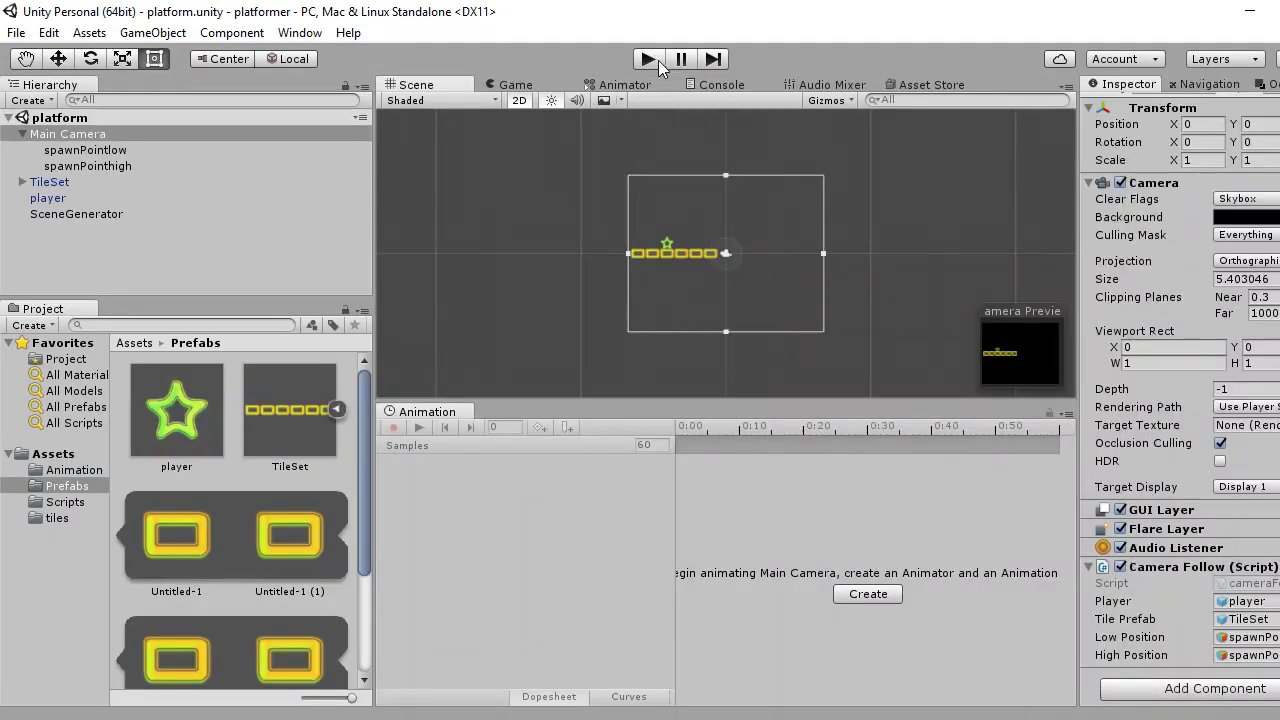
{"action": "scroll", "coordinate": [664, 145], "scroll_direction": "down", "scroll_amount": 3}
{"action": "scroll", "coordinate": [664, 140], "scroll_direction": "down", "scroll_amount": 2}
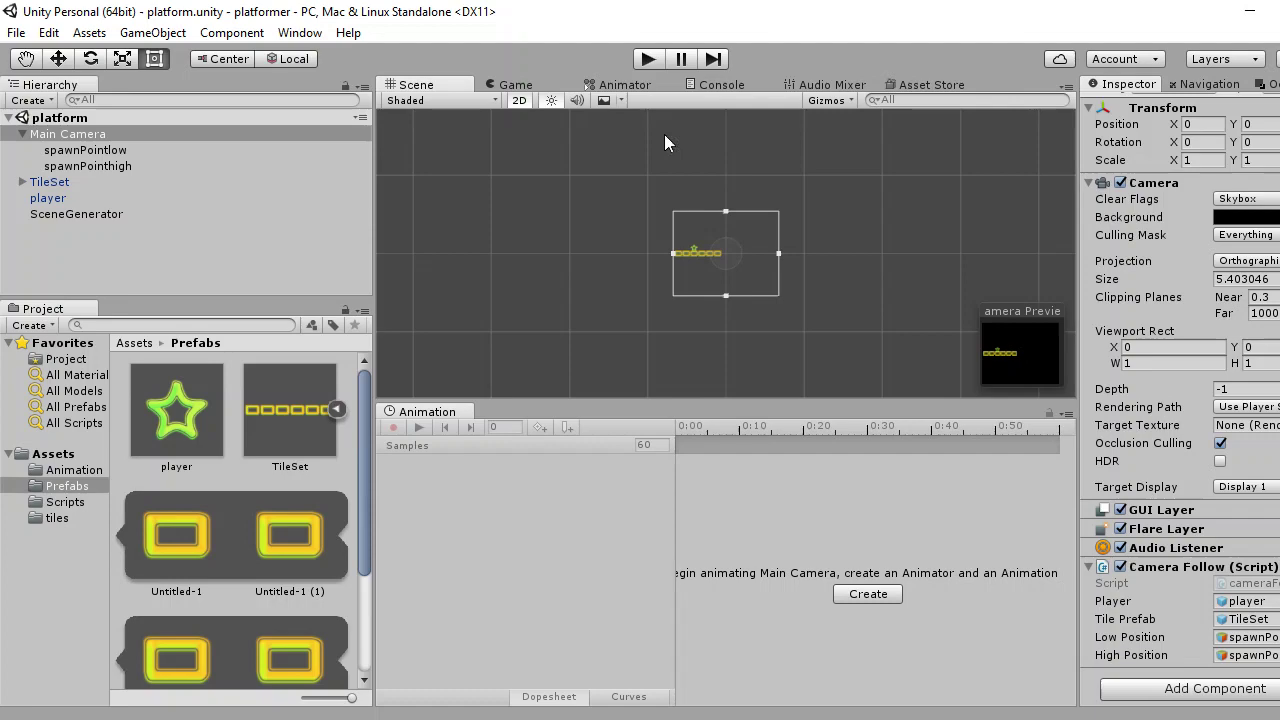
{"action": "left_click", "coordinate": [648, 60]}
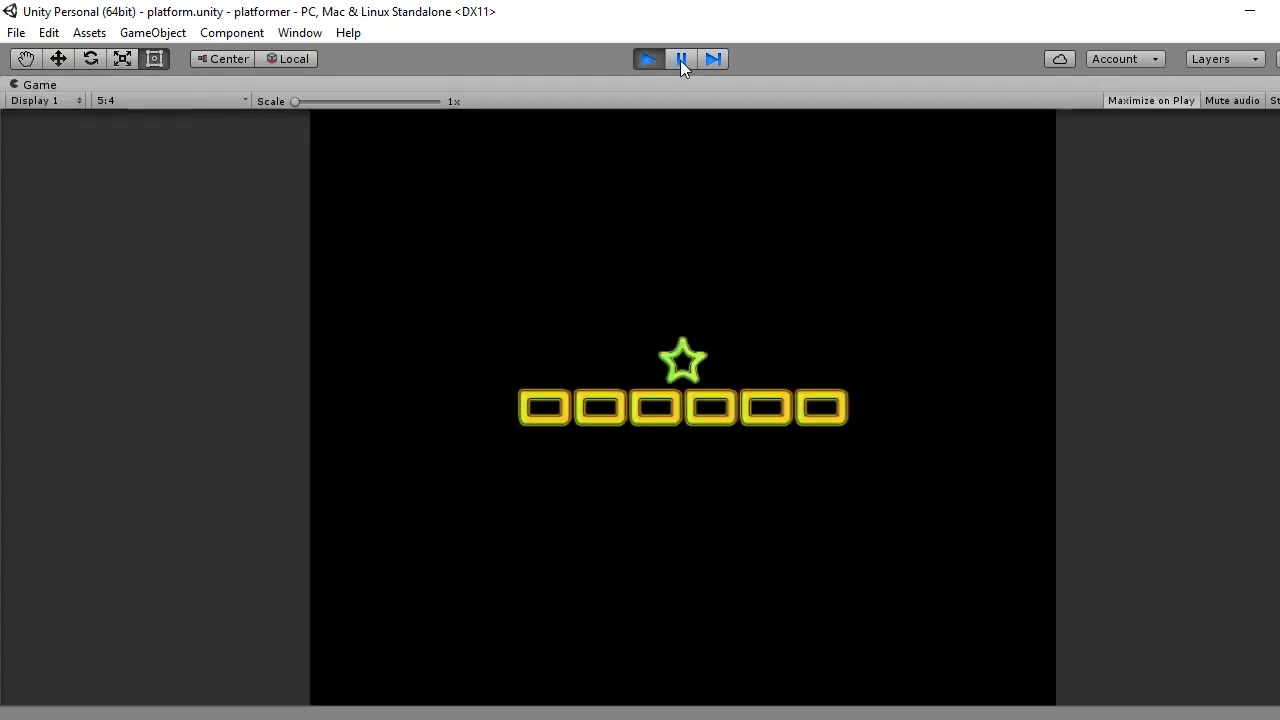
Pause the game and compare the Game and Scene views of the two spawned TileSet(Clone) rows.
{"action": "left_click", "coordinate": [682, 60]}
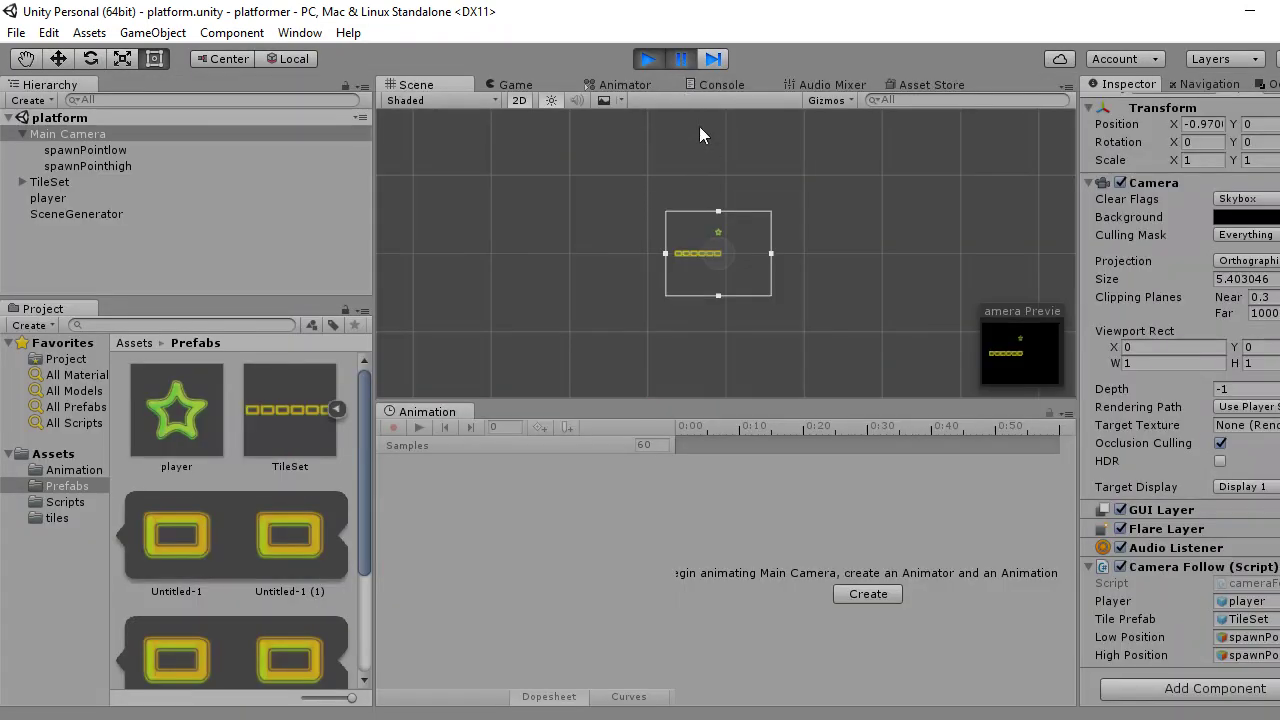
{"action": "left_click", "coordinate": [681, 62]}
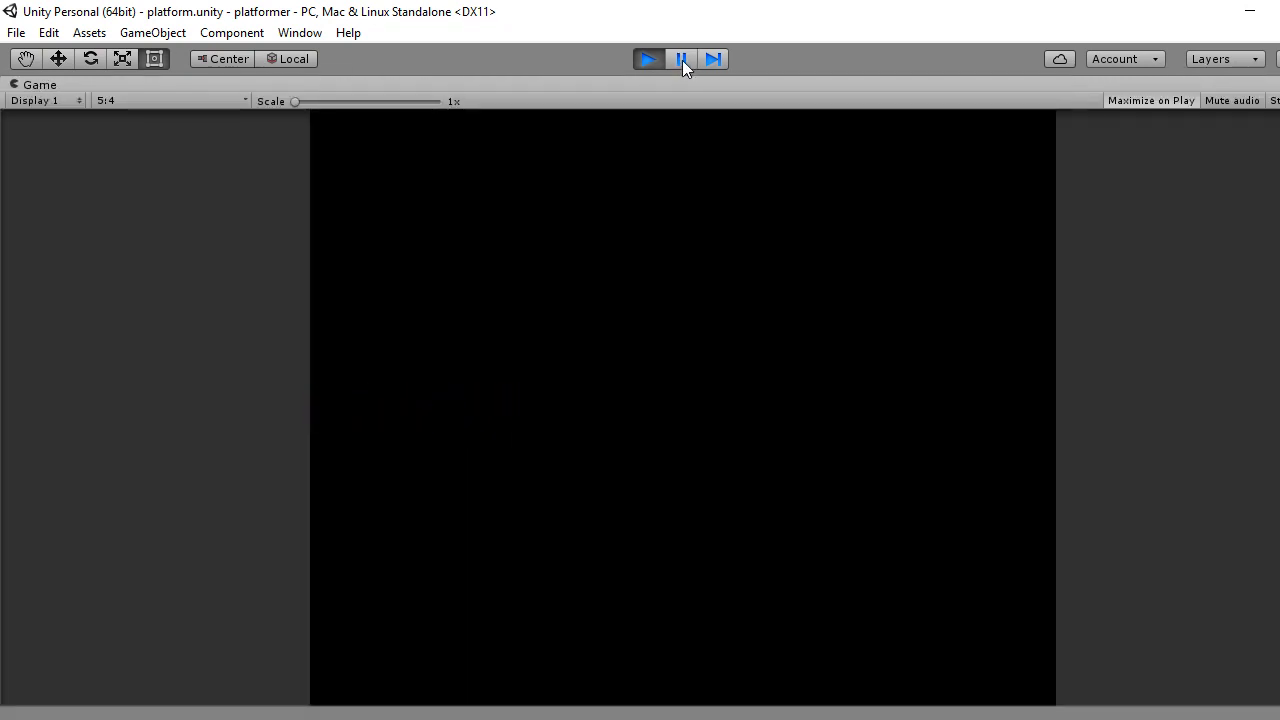
{"action": "left_click", "coordinate": [682, 60]}
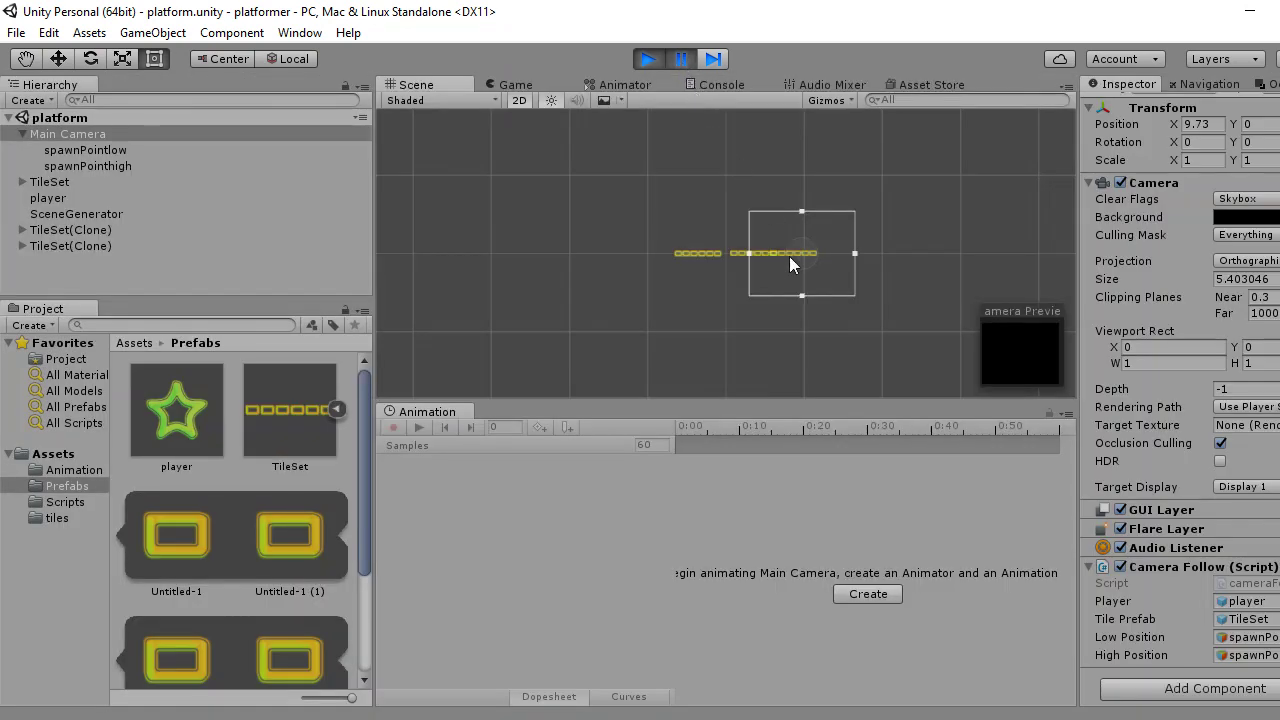
{"action": "scroll", "coordinate": [783, 251], "scroll_direction": "up", "scroll_amount": 2}
{"action": "scroll", "coordinate": [774, 262], "scroll_direction": "up", "scroll_amount": 2}
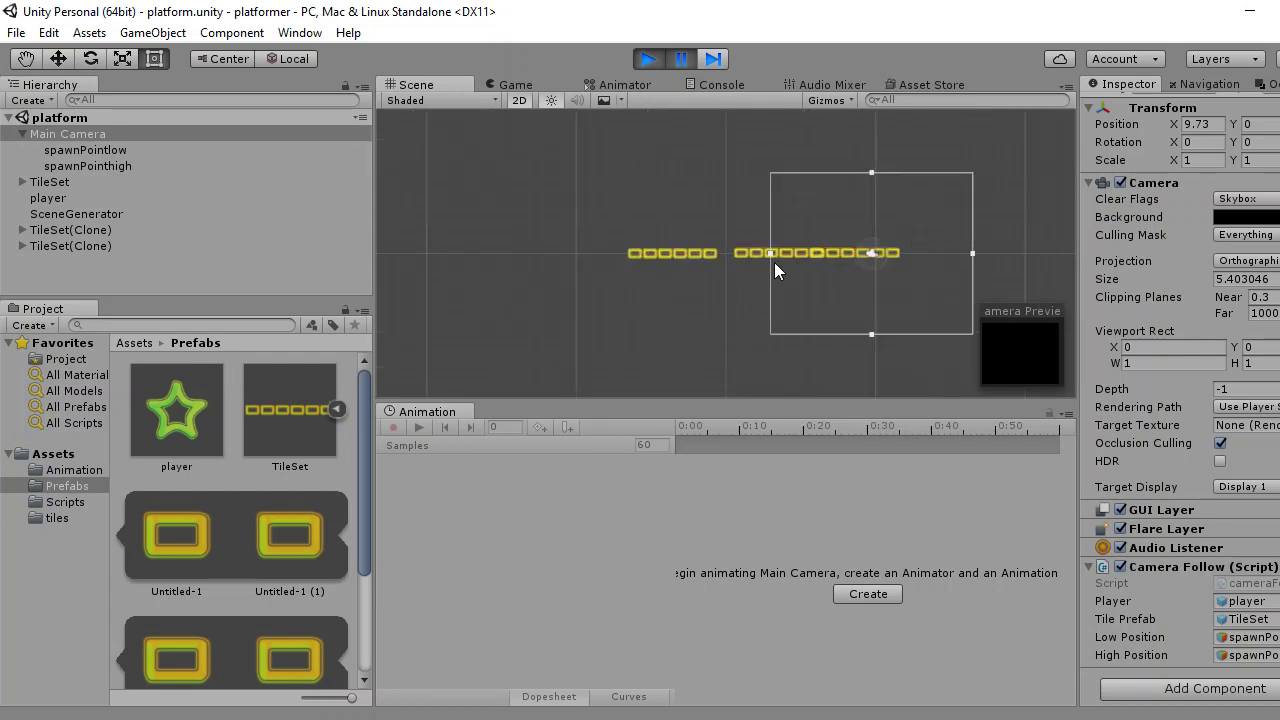
{"action": "scroll", "coordinate": [839, 254], "scroll_direction": "up", "scroll_amount": 2}
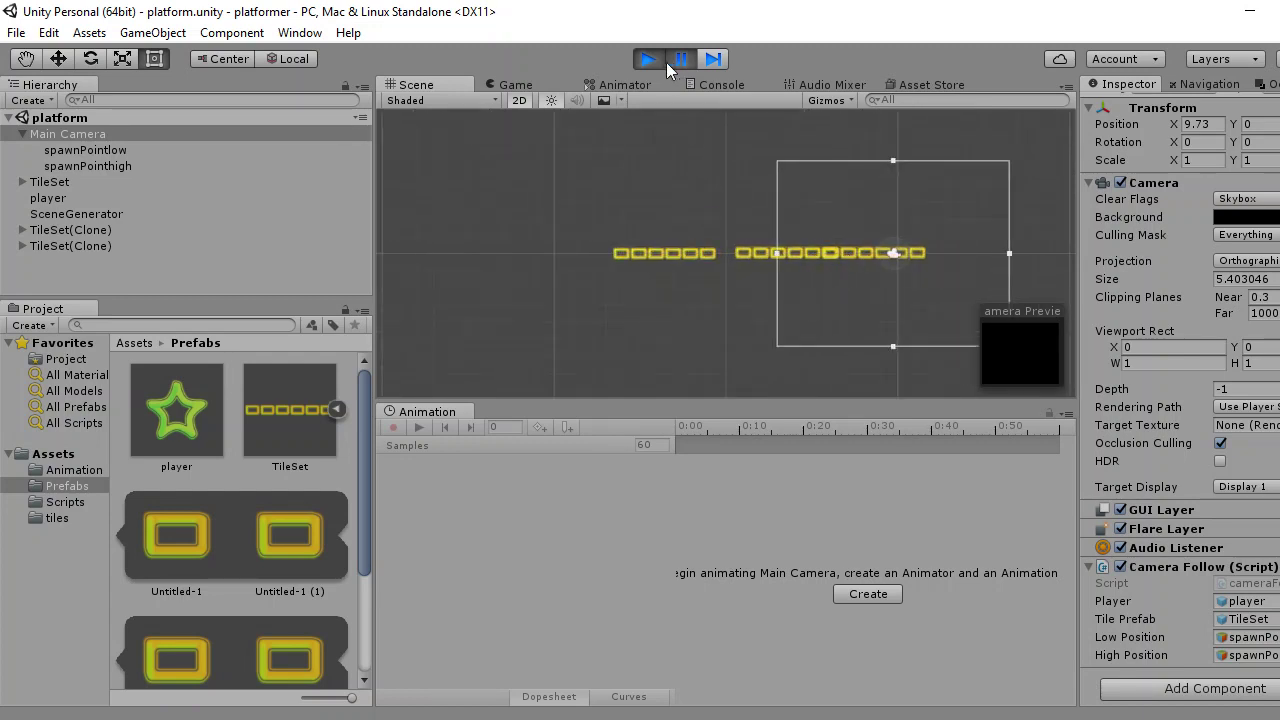
{"action": "left_click", "coordinate": [516, 85]}
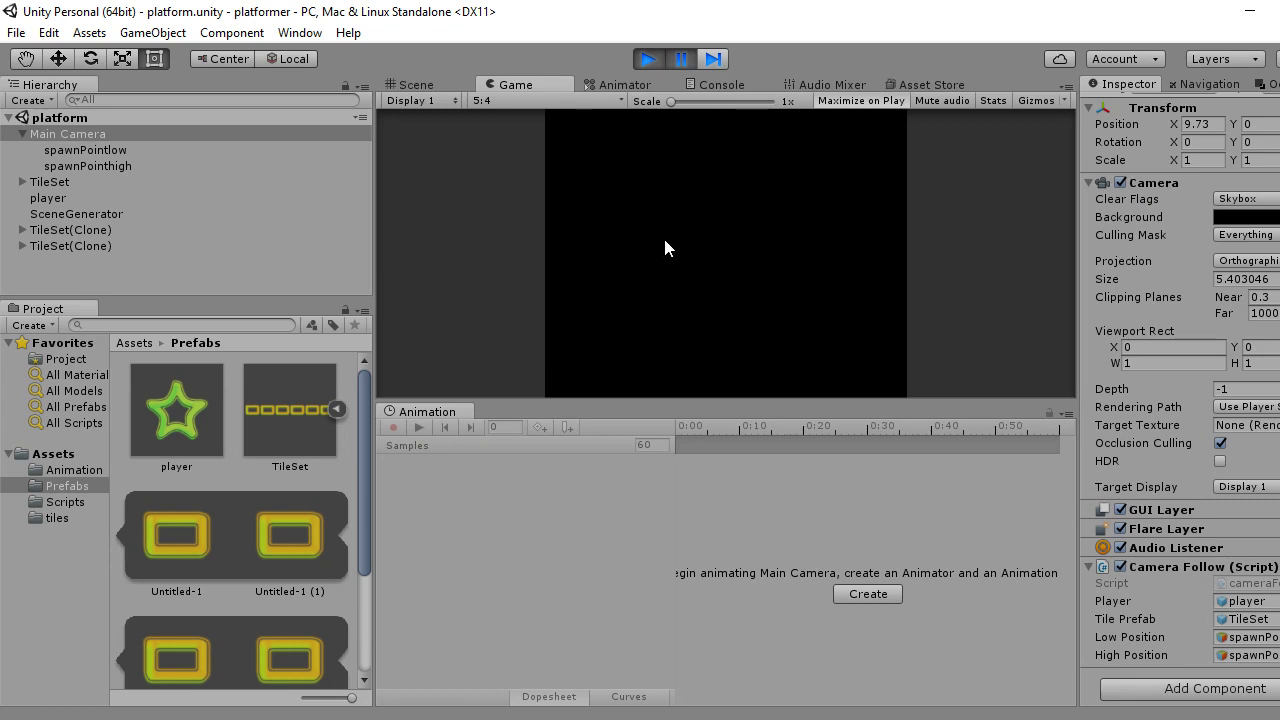
{"action": "left_click", "coordinate": [424, 83]}
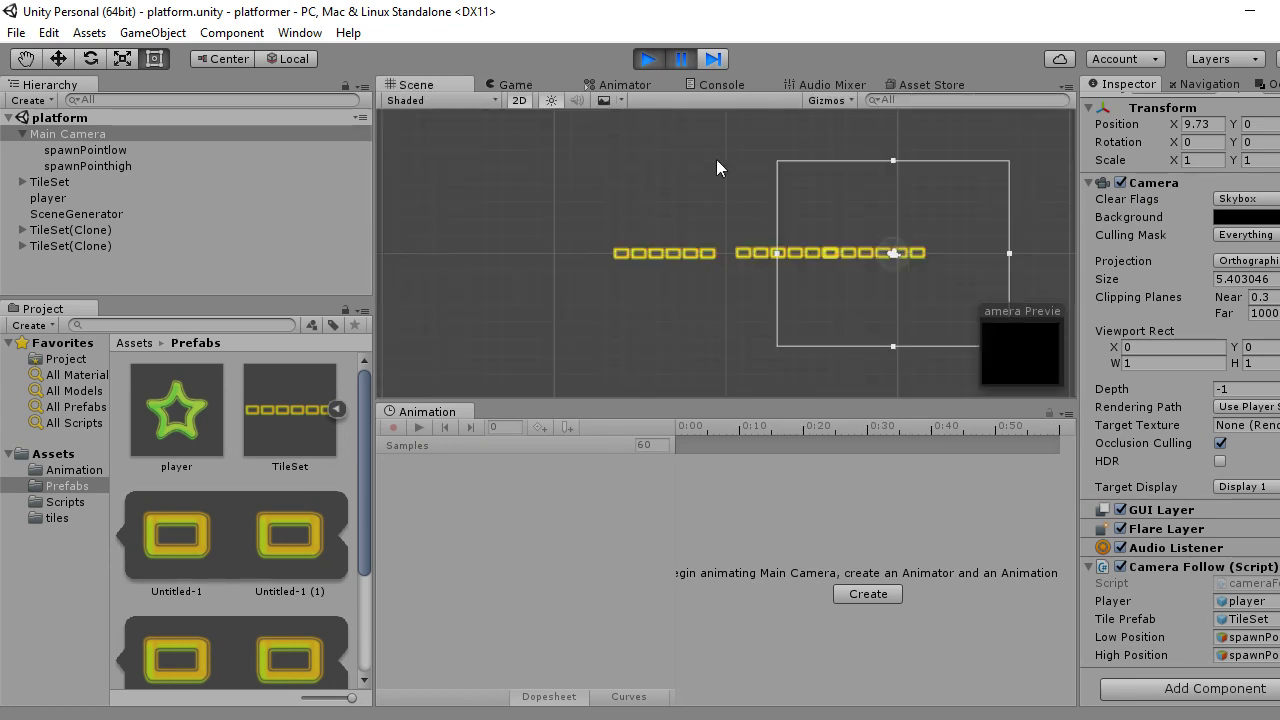
Compare positions of the original TileSet and both TileSet(Clone) objects in the Inspector, then stop play.
{"action": "left_click", "coordinate": [672, 250]}
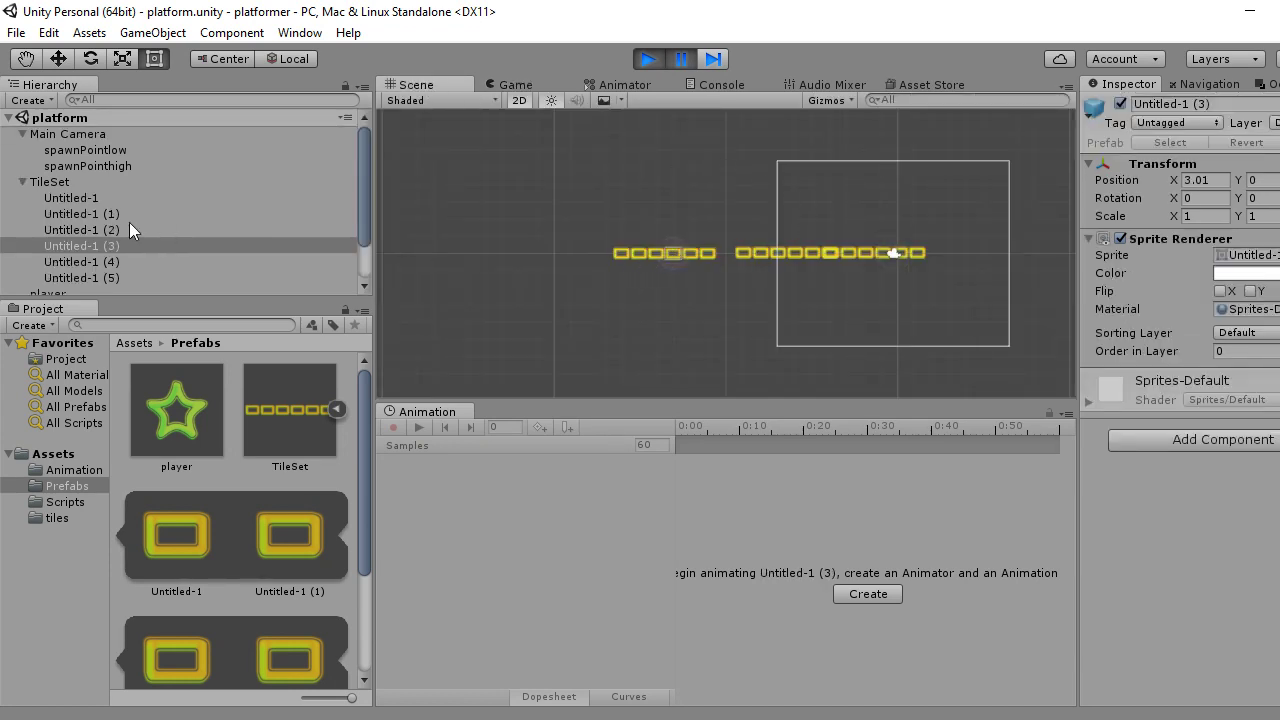
{"action": "left_click", "coordinate": [57, 185]}
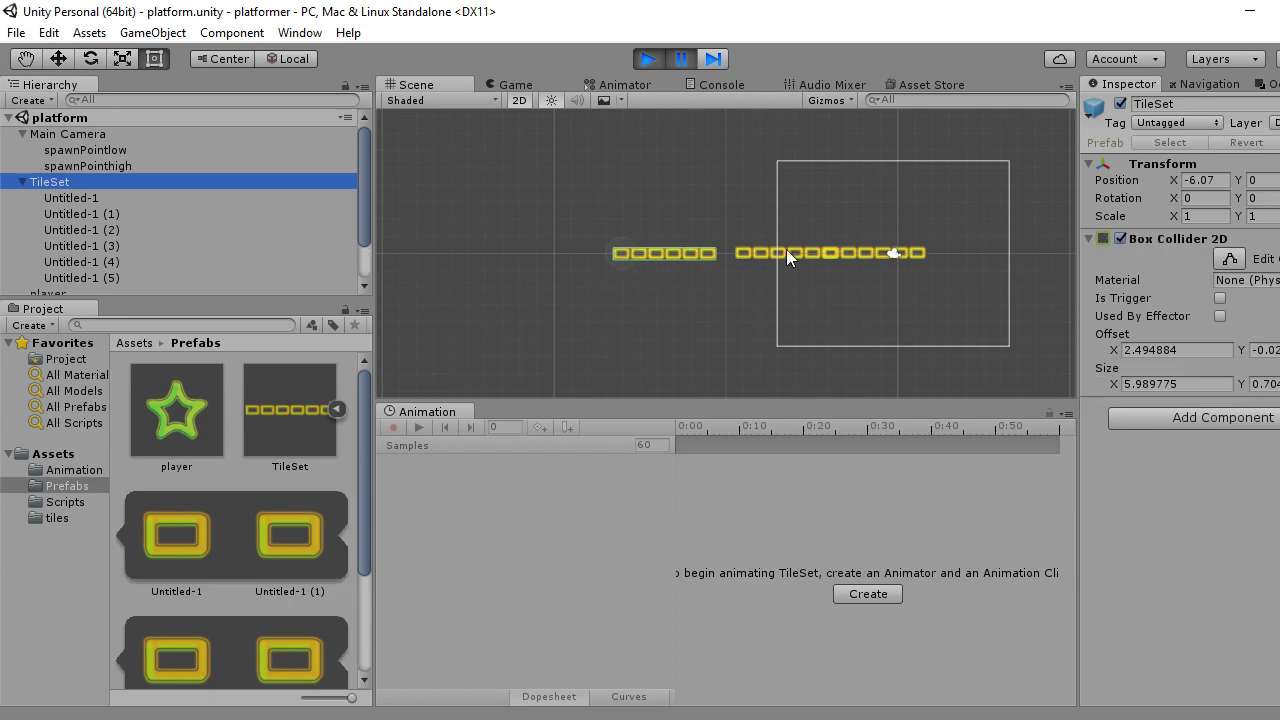
{"action": "scroll", "coordinate": [107, 226], "scroll_direction": "down", "scroll_amount": 3}
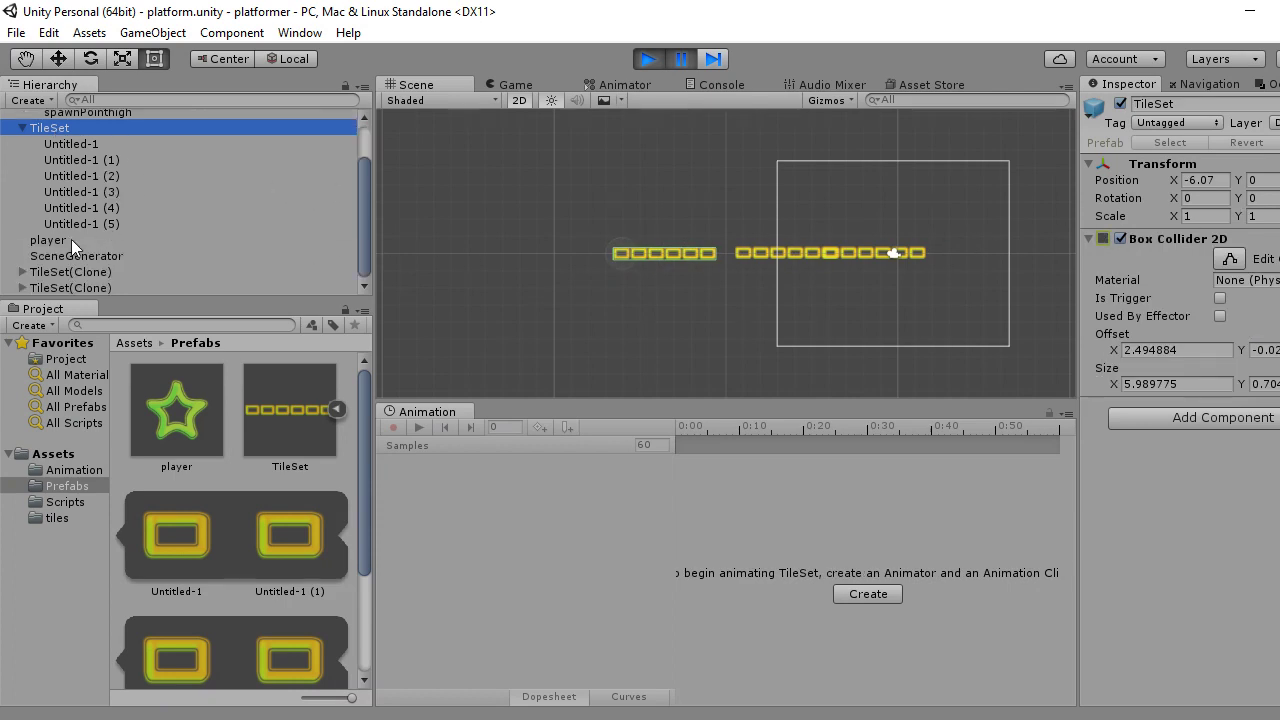
{"action": "left_click", "coordinate": [79, 272]}
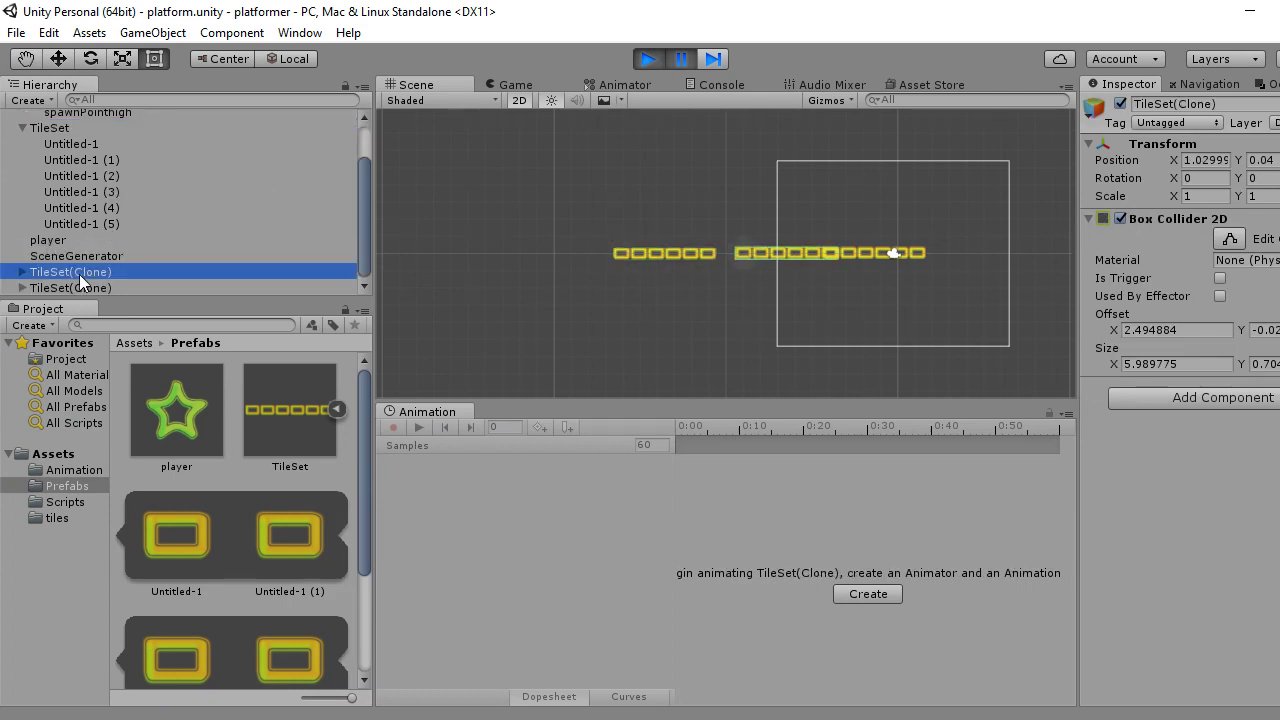
{"action": "left_click", "coordinate": [55, 129]}
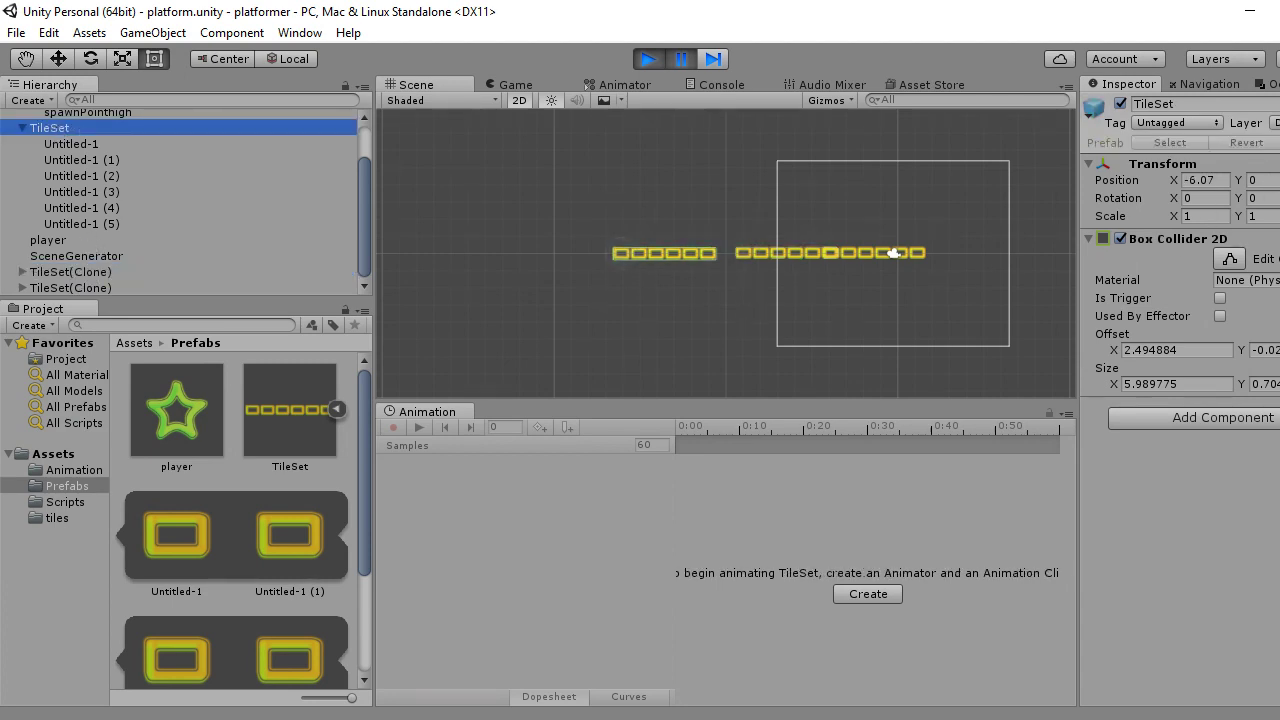
{"action": "left_click", "coordinate": [84, 274]}
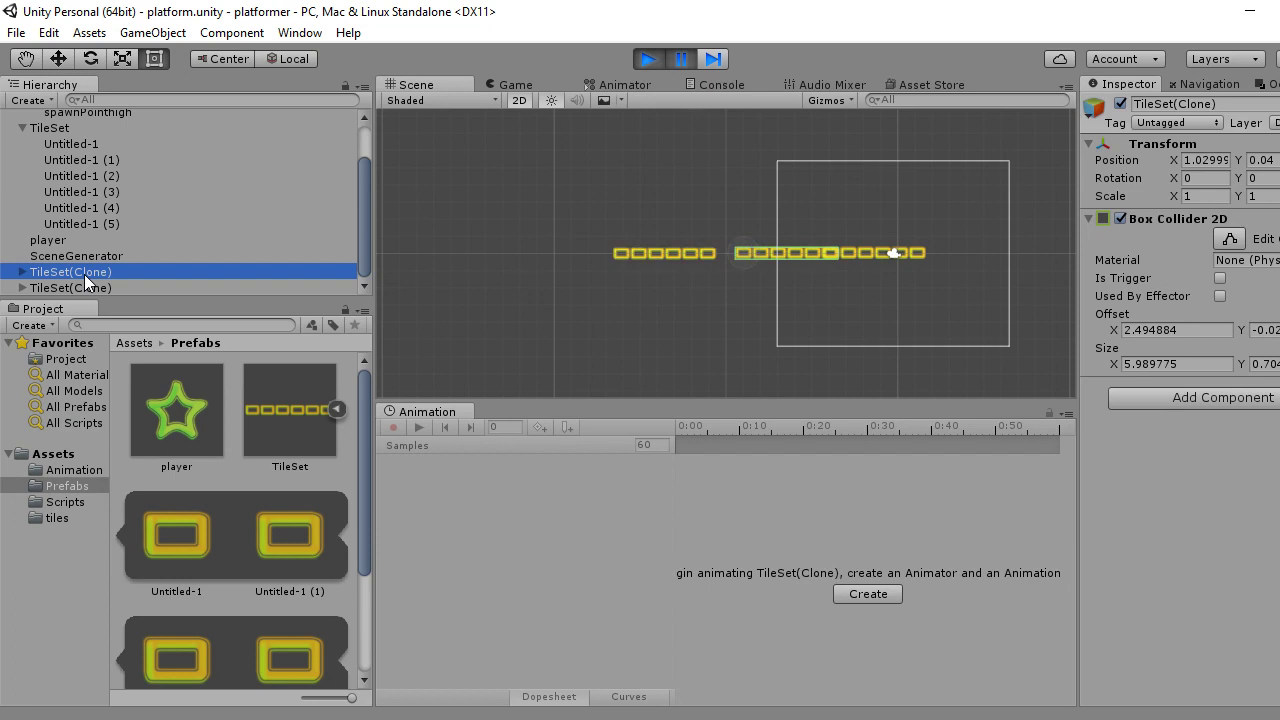
{"action": "left_click", "coordinate": [86, 287]}
{"action": "left_click", "coordinate": [93, 278]}
{"action": "left_click", "coordinate": [649, 59]}
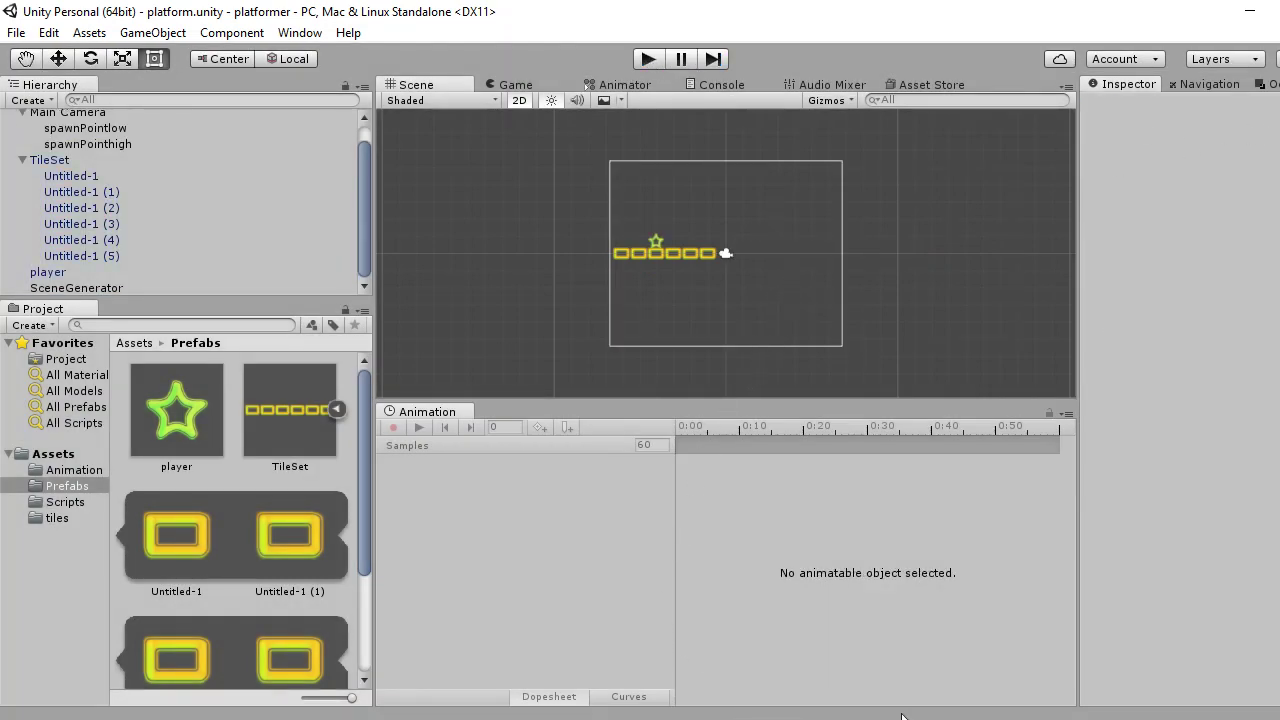
{"action": "key", "text": "alt+Tab"}
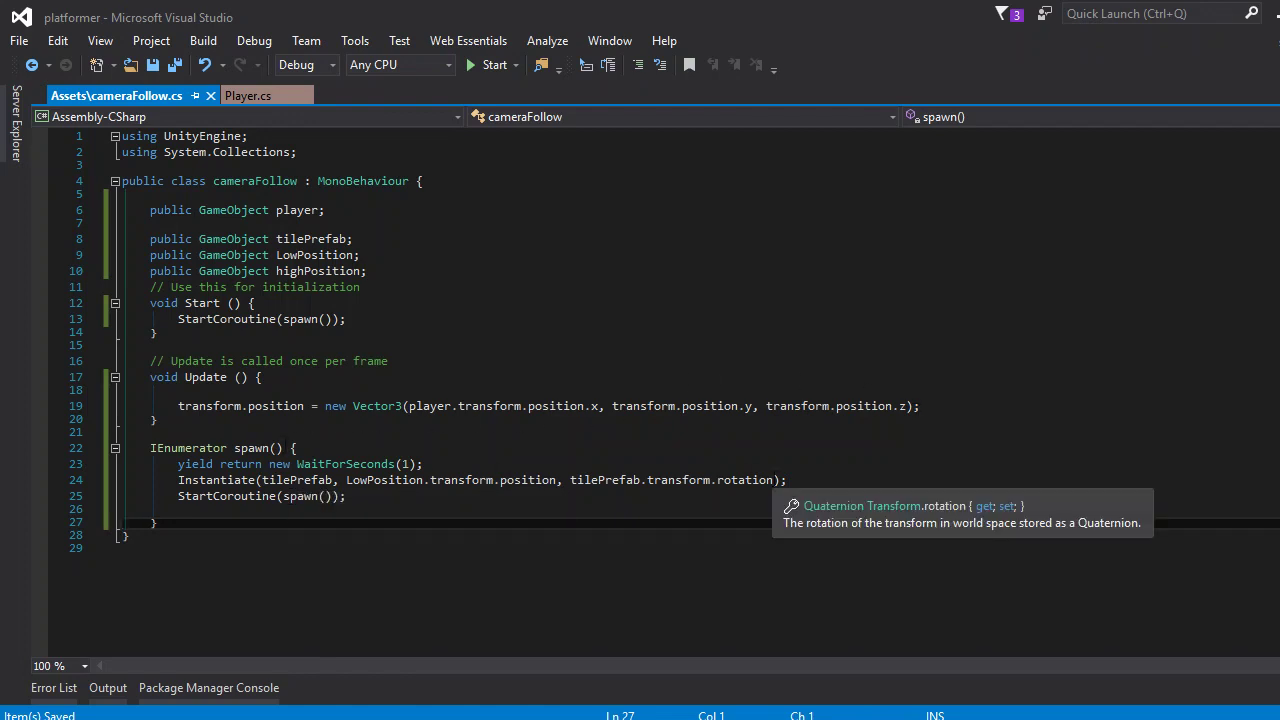
{"action": "left_click", "coordinate": [522, 481]}
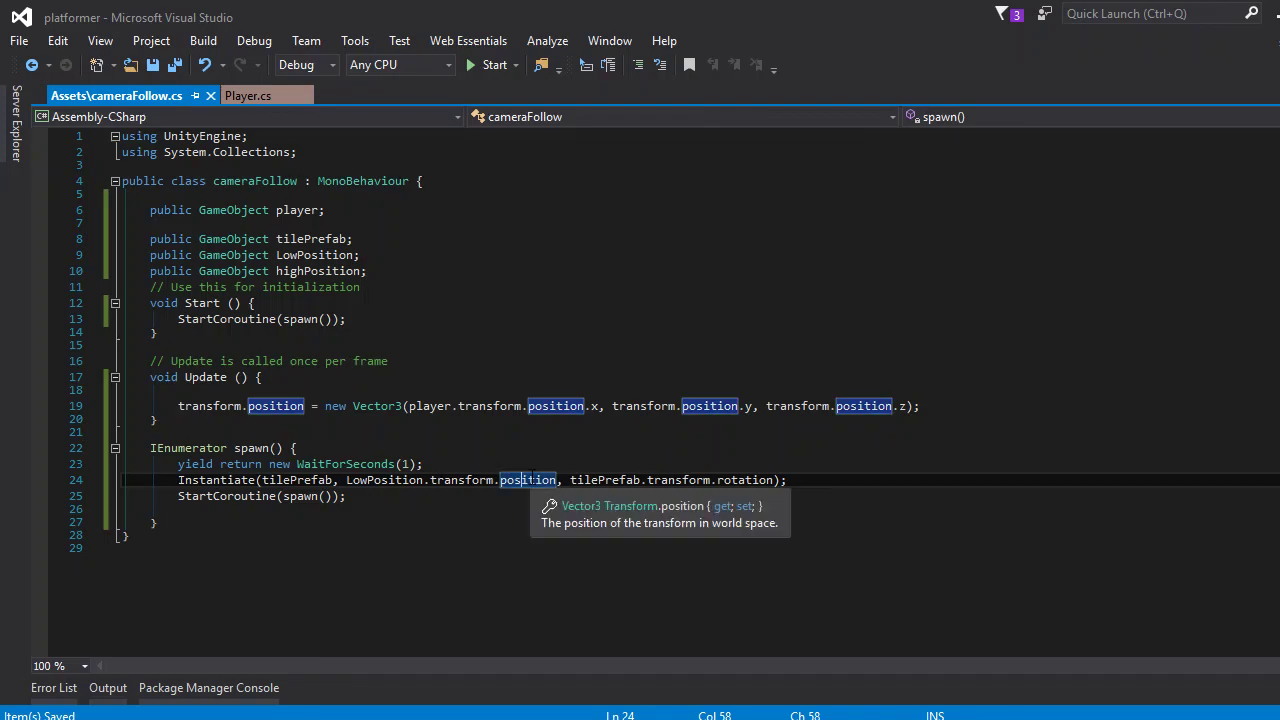
{"action": "key", "text": "alt+Tab"}
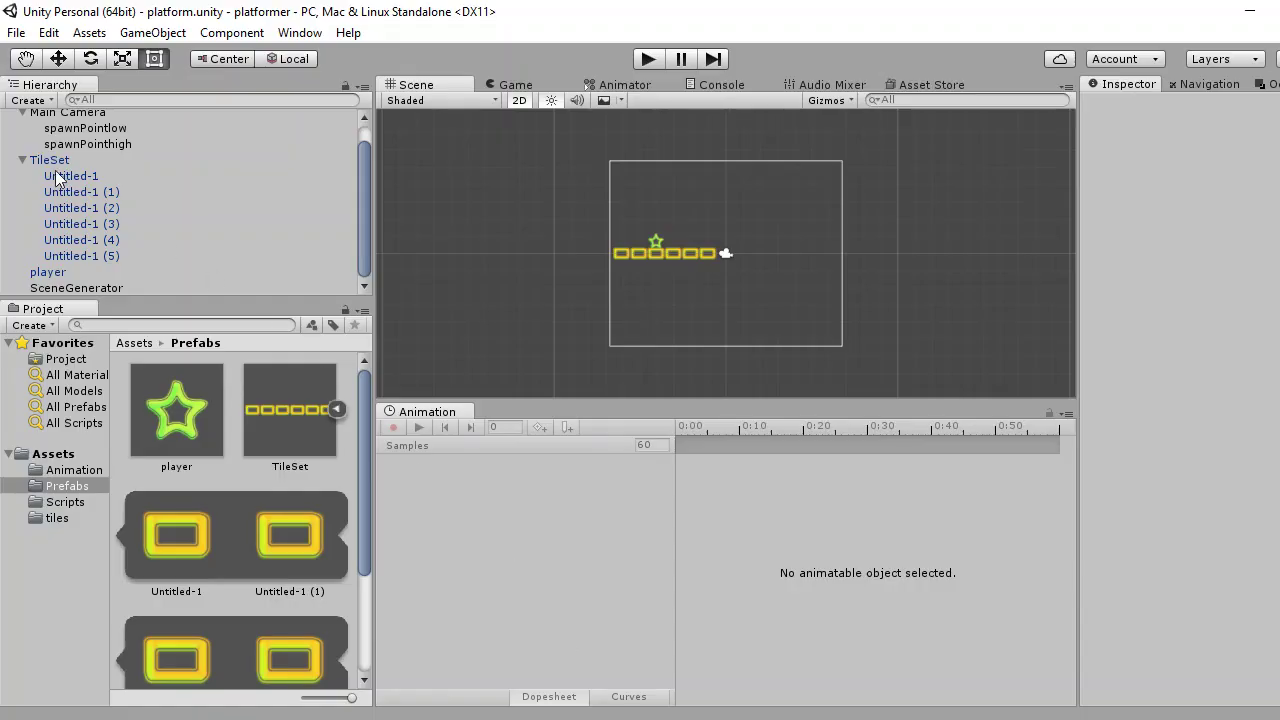
Select TileSet, view the TileSet prefab asset, then run and stop the game.
{"action": "left_click", "coordinate": [22, 157]}
{"action": "left_click", "coordinate": [50, 182]}
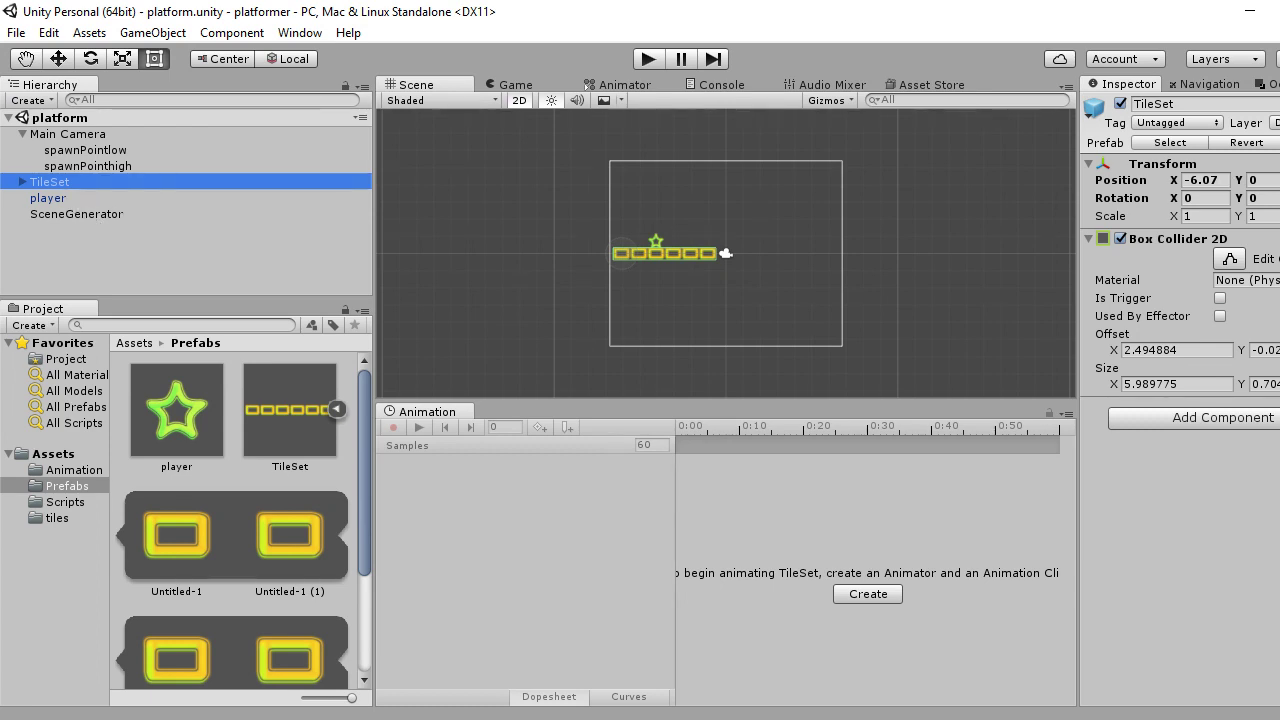
{"action": "left_click", "coordinate": [1187, 143]}
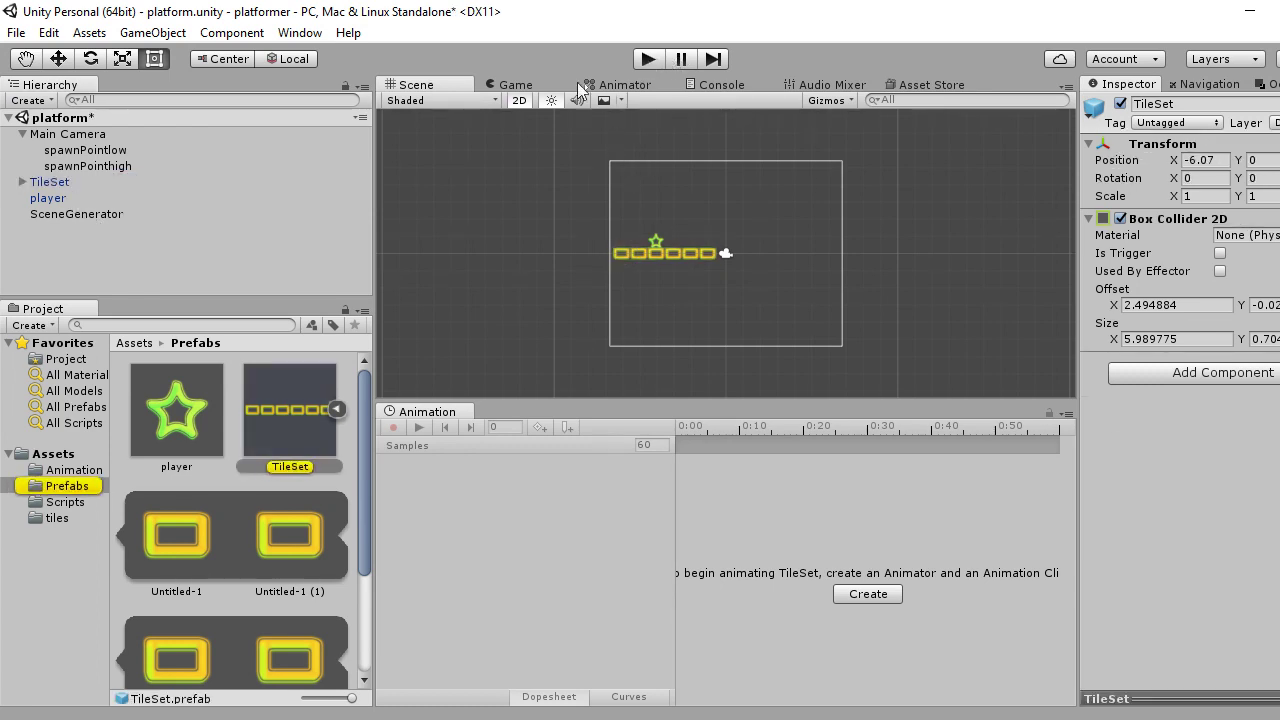
{"action": "left_click", "coordinate": [647, 60]}
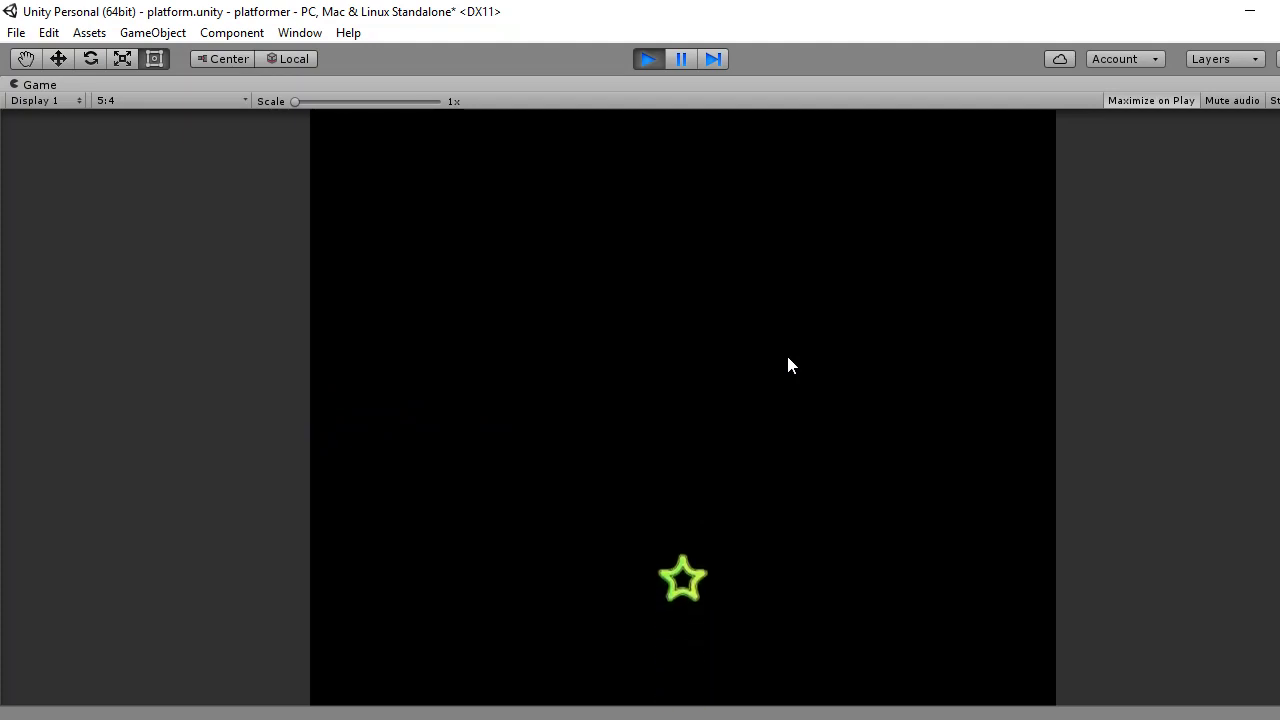
{"action": "left_click", "coordinate": [647, 60]}
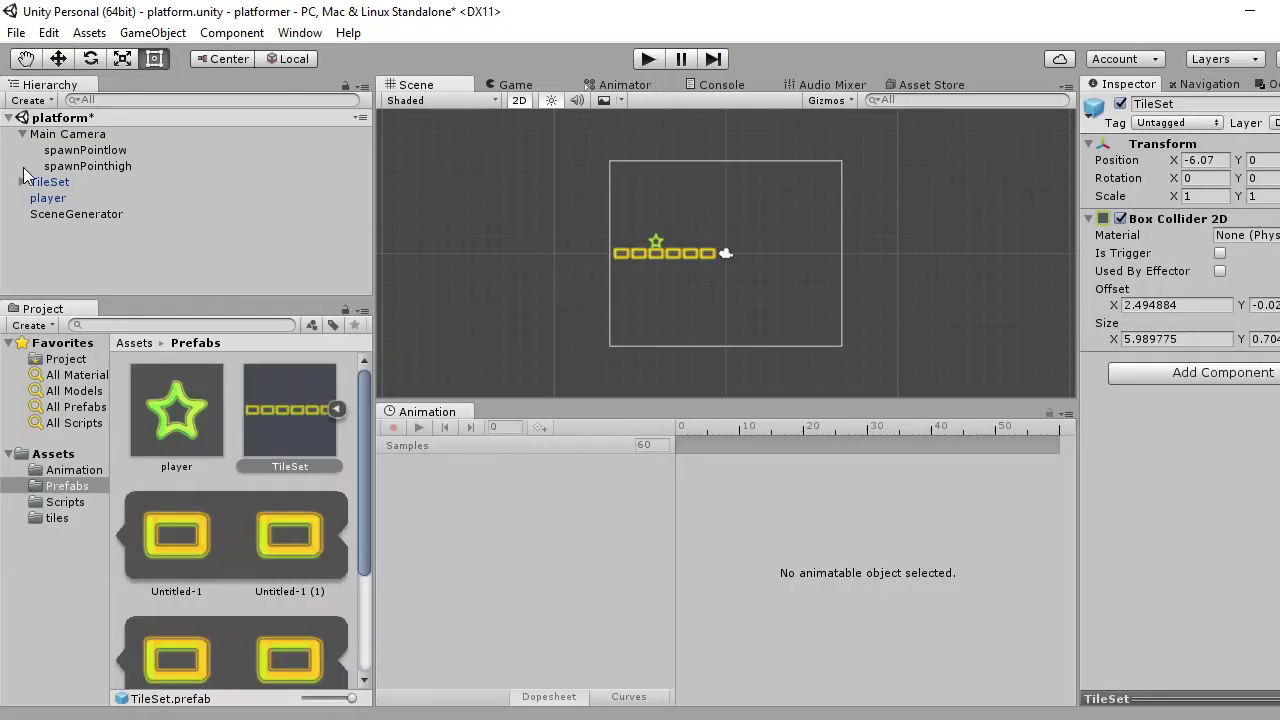
Expand TileSet in the Hierarchy and inspect each of its six Untitled-1 tile children.
{"action": "left_click", "coordinate": [50, 182]}
{"action": "left_click", "coordinate": [22, 182]}
{"action": "left_click", "coordinate": [92, 202]}
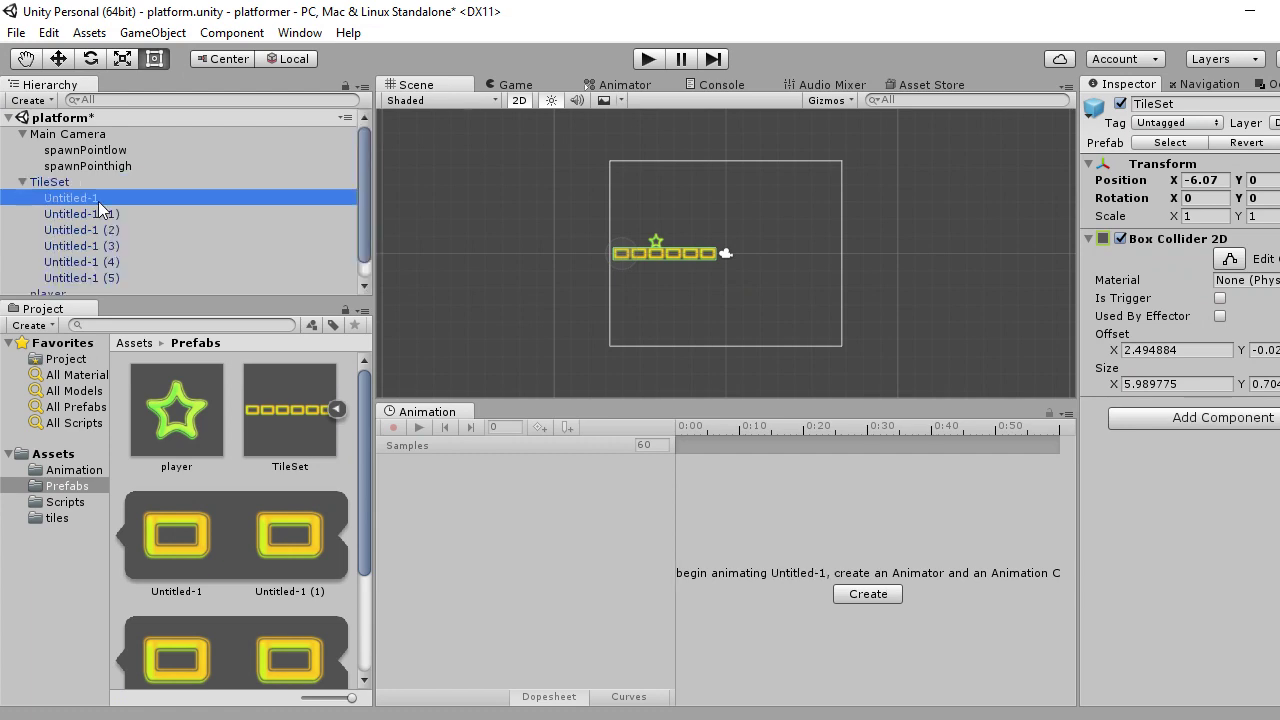
{"action": "left_click", "coordinate": [99, 225]}
{"action": "left_click", "coordinate": [92, 245]}
{"action": "left_click", "coordinate": [88, 262]}
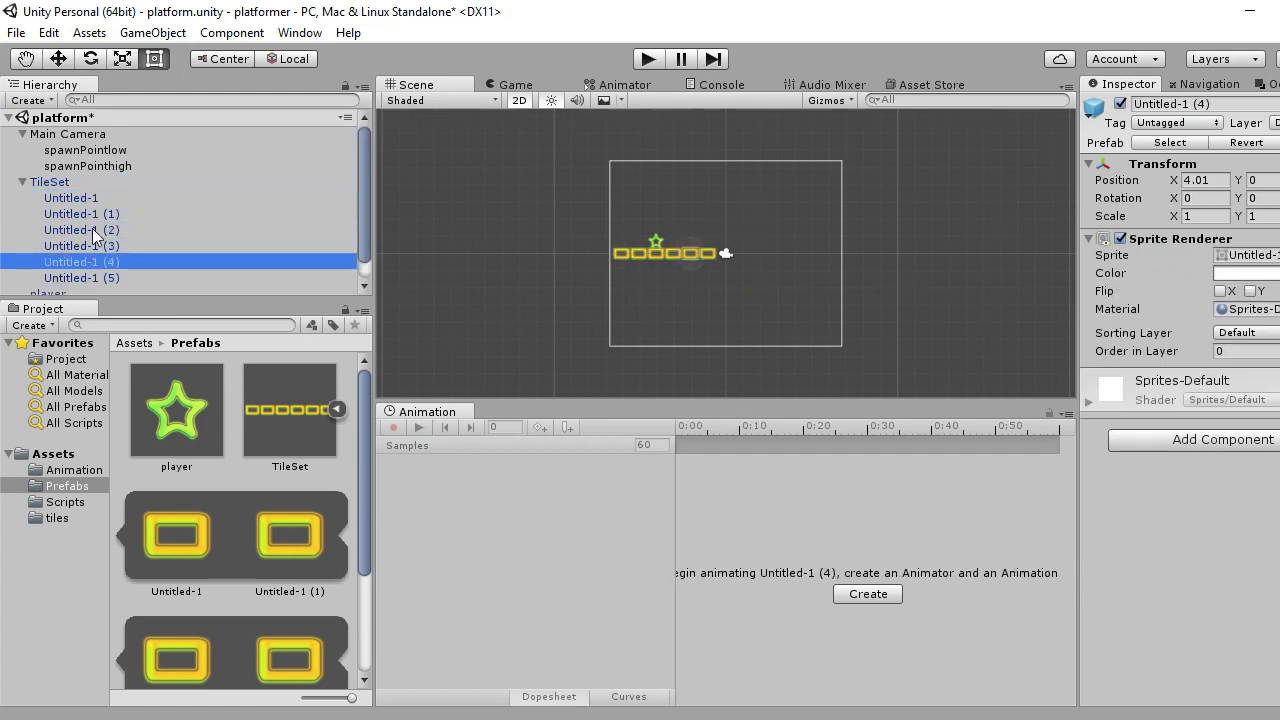
{"action": "left_click", "coordinate": [90, 213]}
{"action": "left_click", "coordinate": [90, 198]}
{"action": "left_click", "coordinate": [90, 245]}
{"action": "left_click", "coordinate": [90, 262]}
{"action": "left_click", "coordinate": [88, 278]}
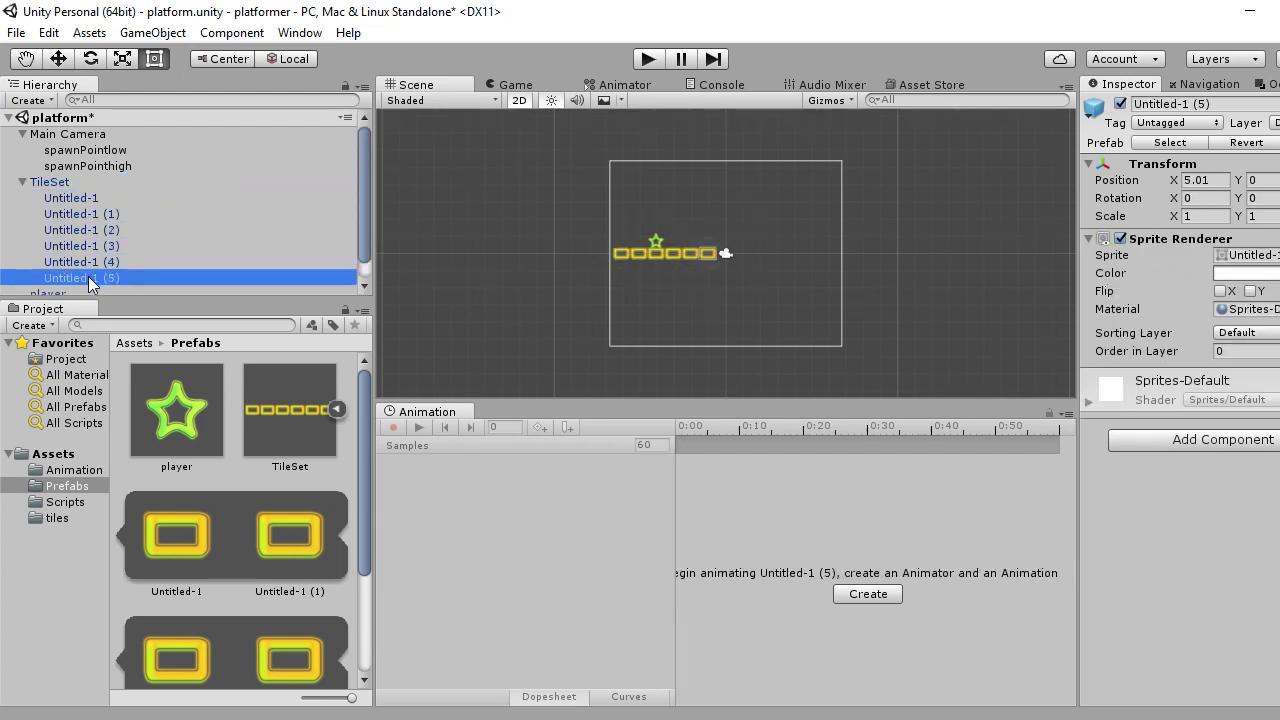
{"action": "key", "text": "F2"}
{"action": "left_click", "coordinate": [35, 183]}
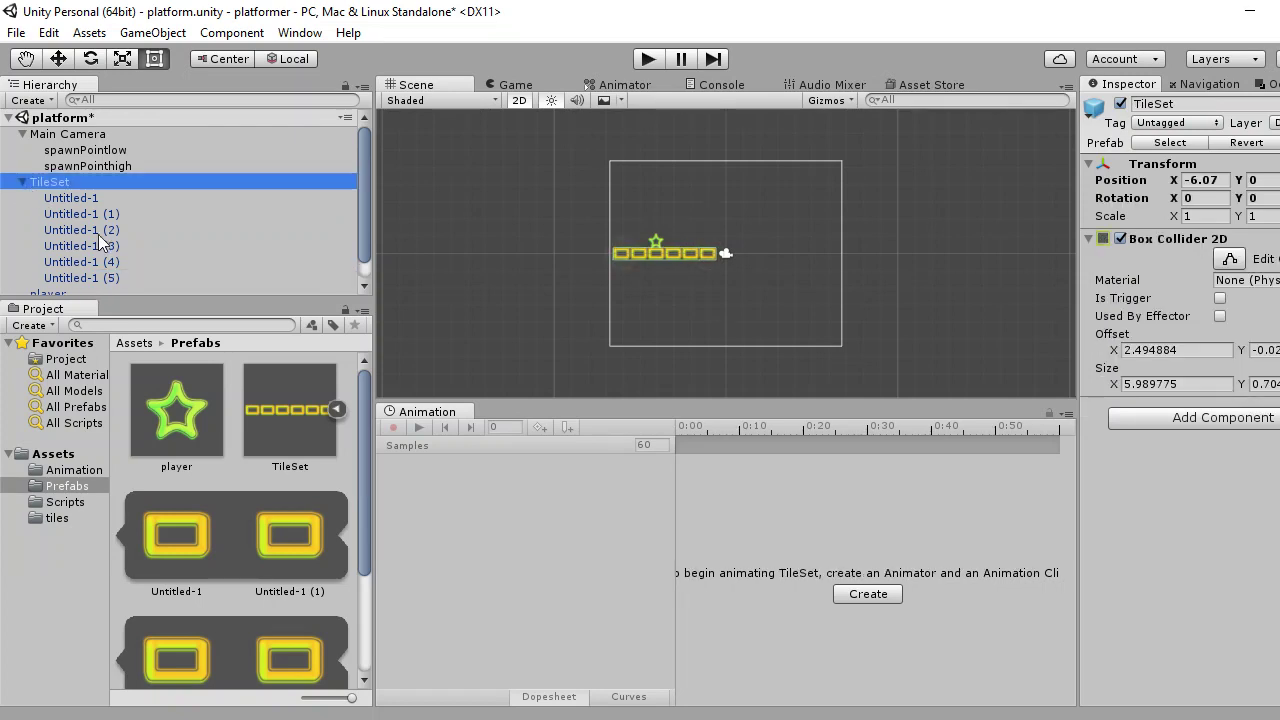
In cameraFollow.cs spawn(), add an empty line after the yield return wait.
{"action": "key", "text": "alt+Tab"}
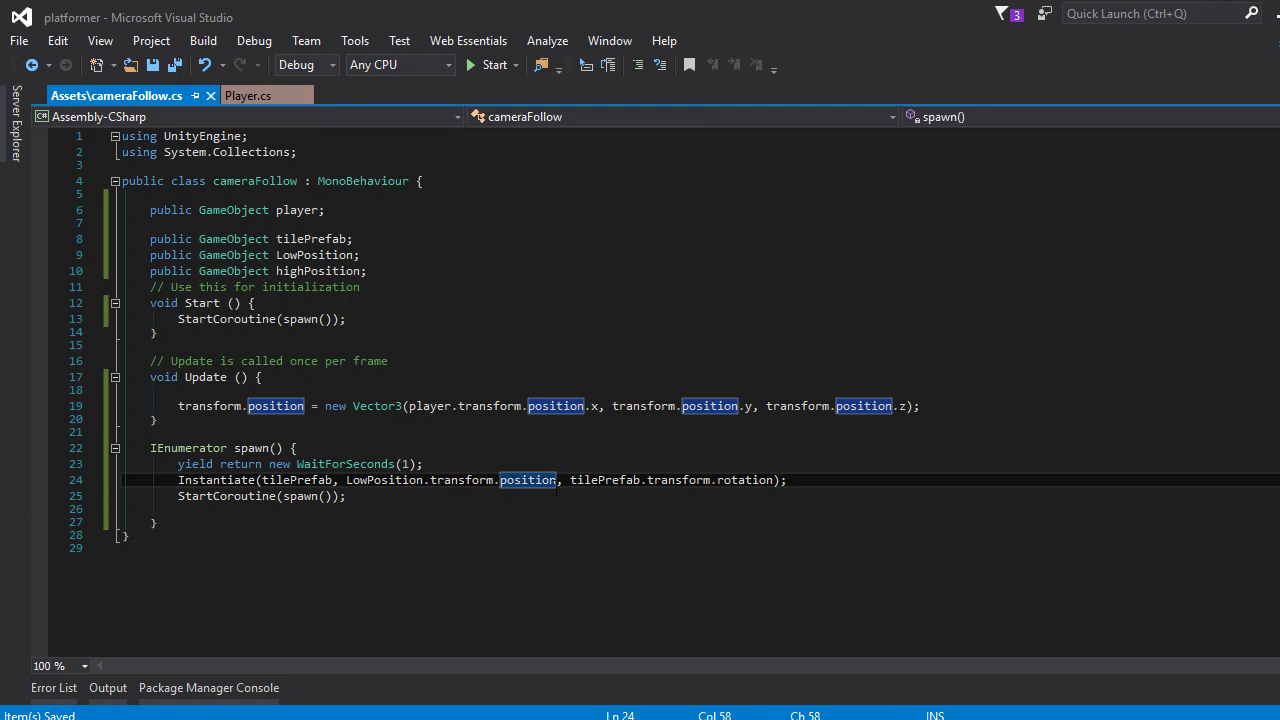
{"action": "left_click", "coordinate": [449, 465]}
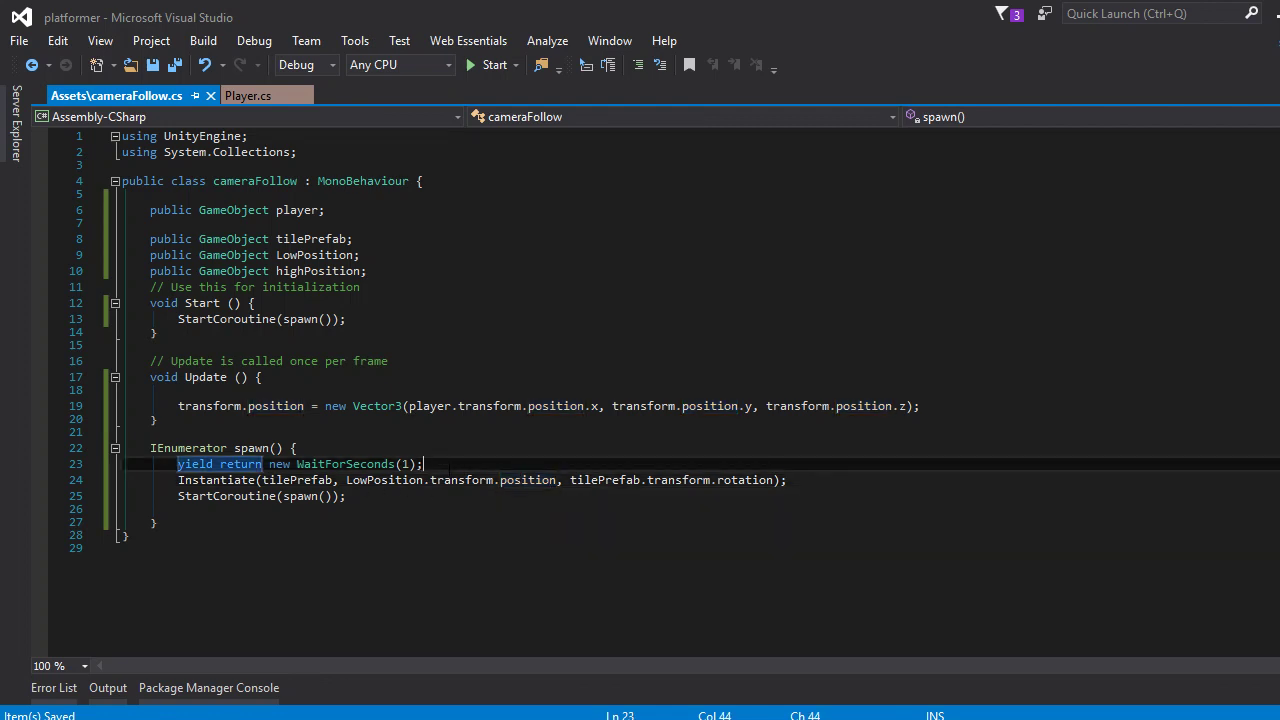
{"action": "key", "text": "Return"}
{"action": "type", "text": "new"}
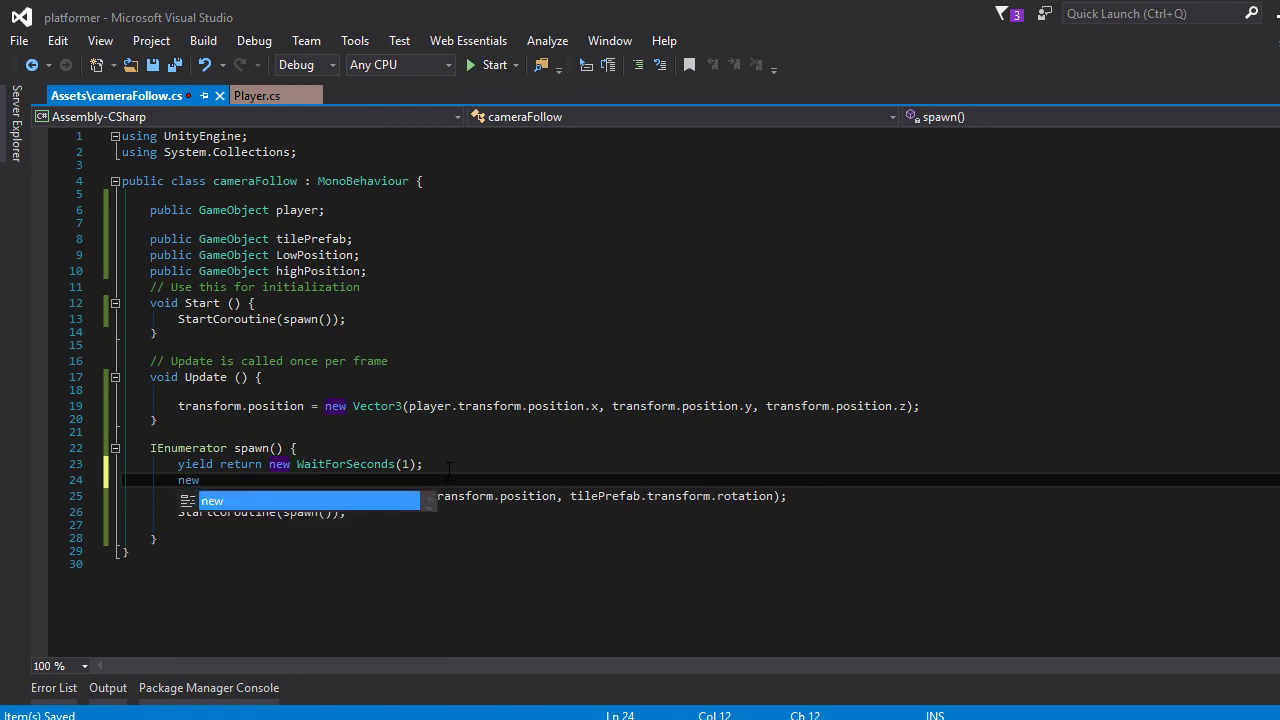
{"action": "key", "text": "BackSpace"}
{"action": "key", "text": "BackSpace"}
{"action": "key", "text": "BackSpace"}
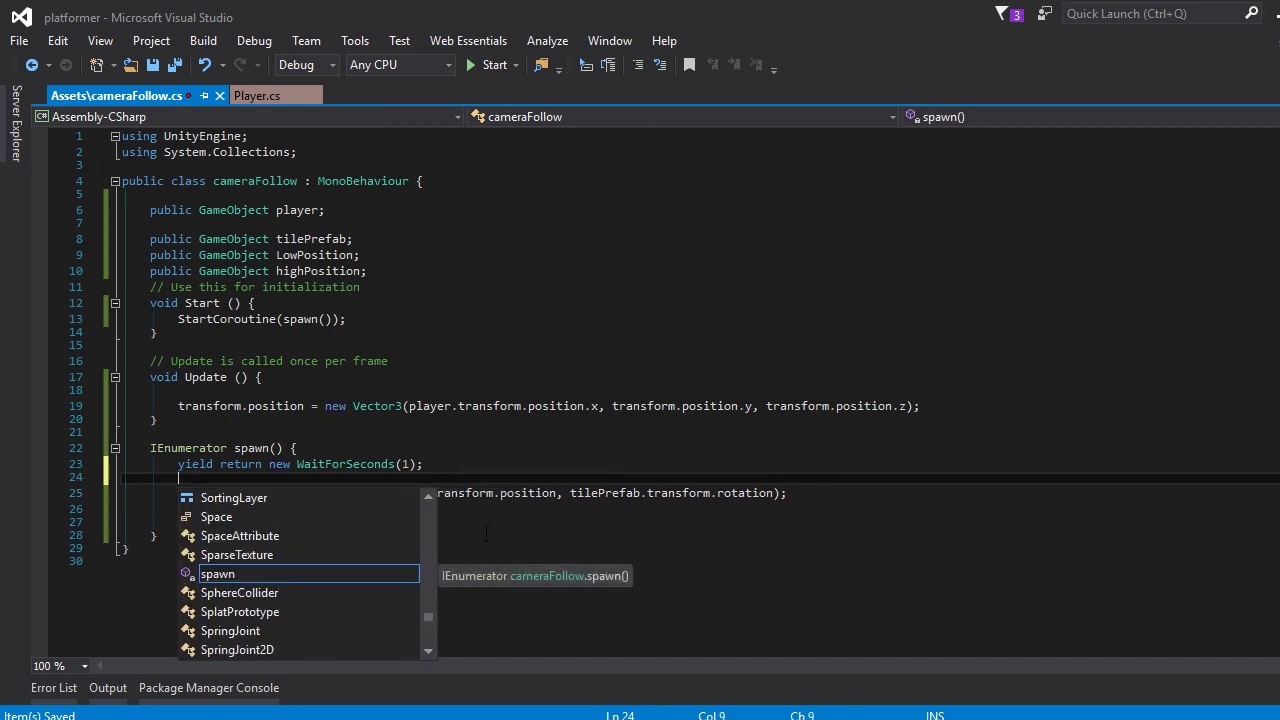
{"action": "left_click", "coordinate": [453, 521]}
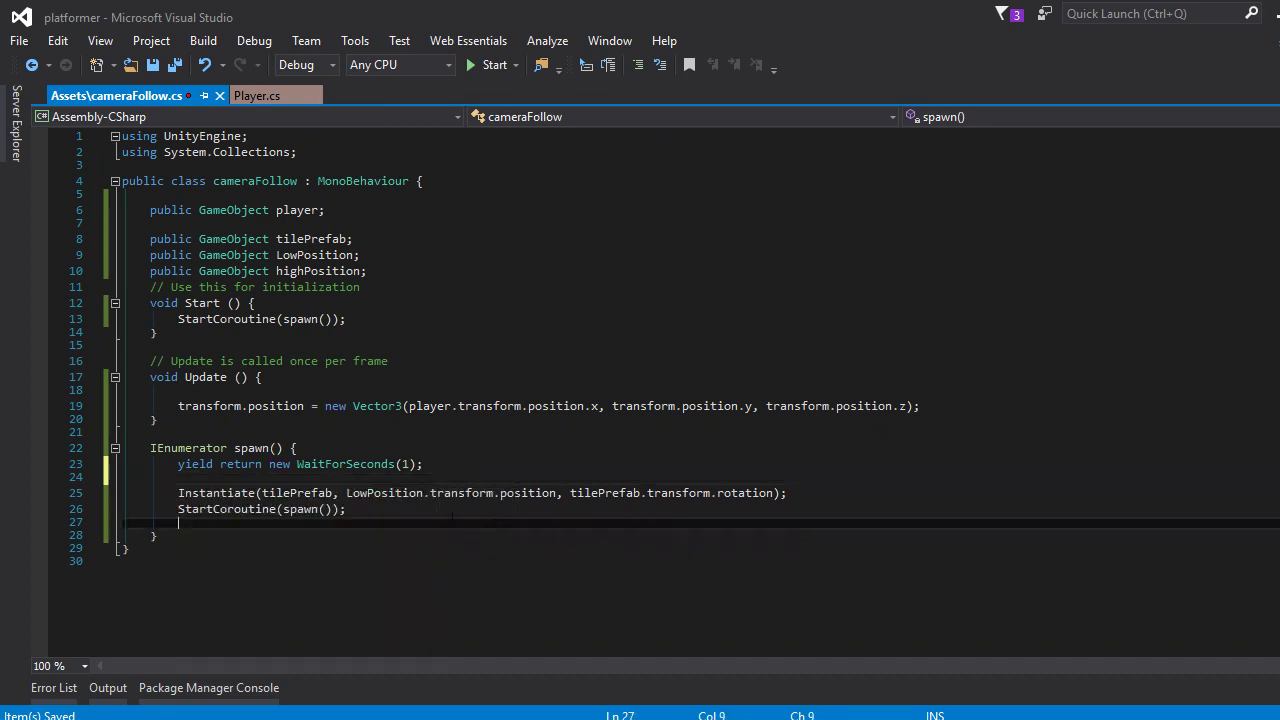
{"action": "left_click", "coordinate": [347, 492]}
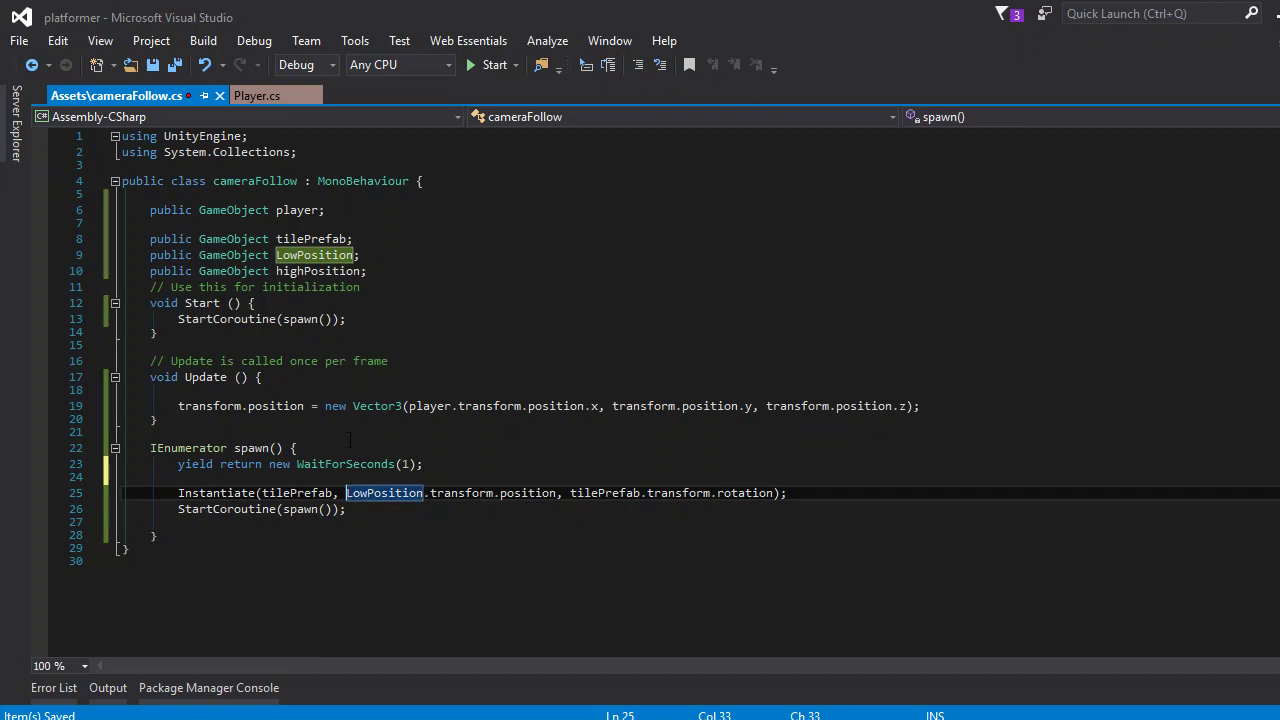
{"action": "left_click", "coordinate": [333, 478]}
Declare 'Vector3 position = new Vector3();' on the new line.
{"action": "type", "text": "Vec"}
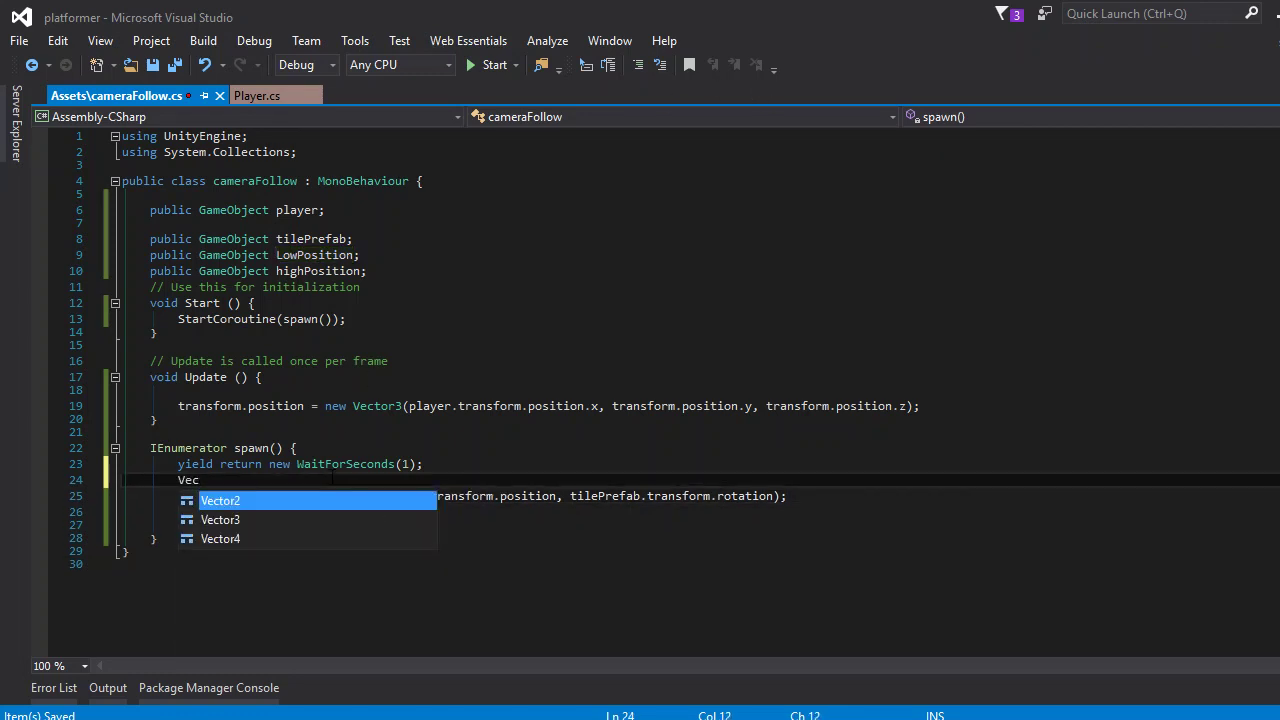
{"action": "type", "text": "tor2 pos"}
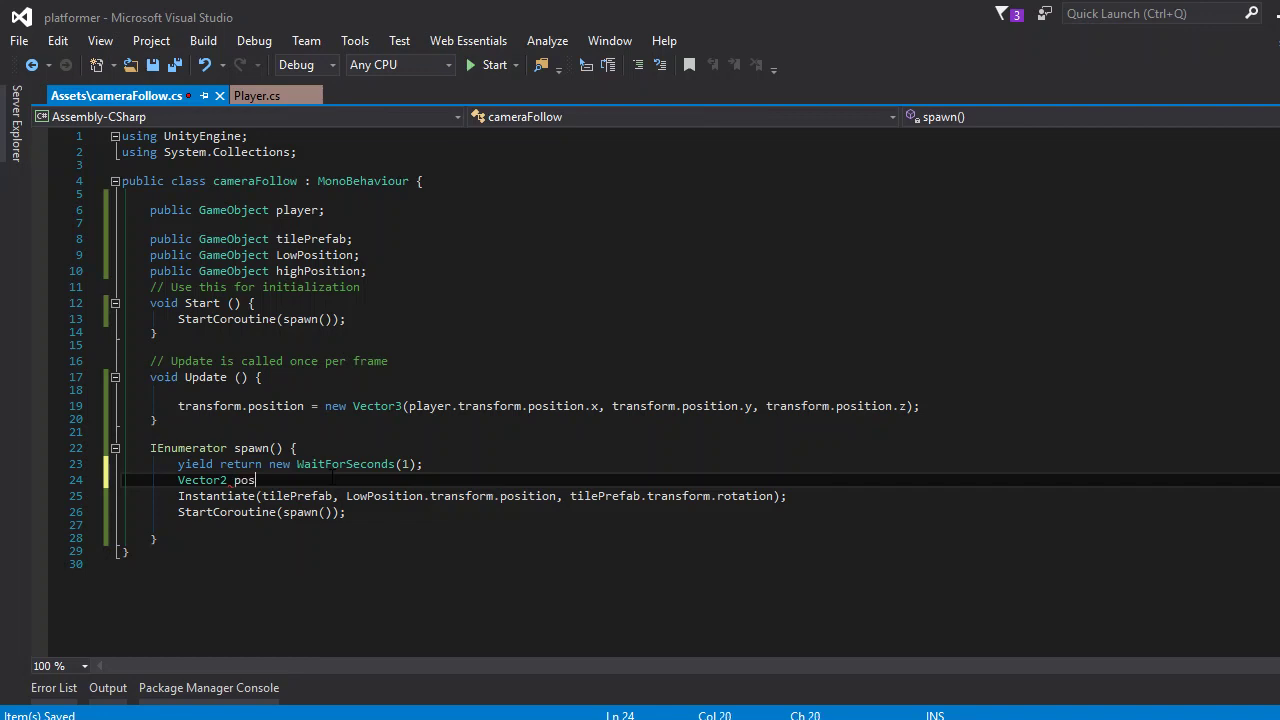
{"action": "type", "text": "ition = "}
{"action": "type", "text": "new"}
{"action": "key", "text": "Tab"}
{"action": "type", "text": "();"}
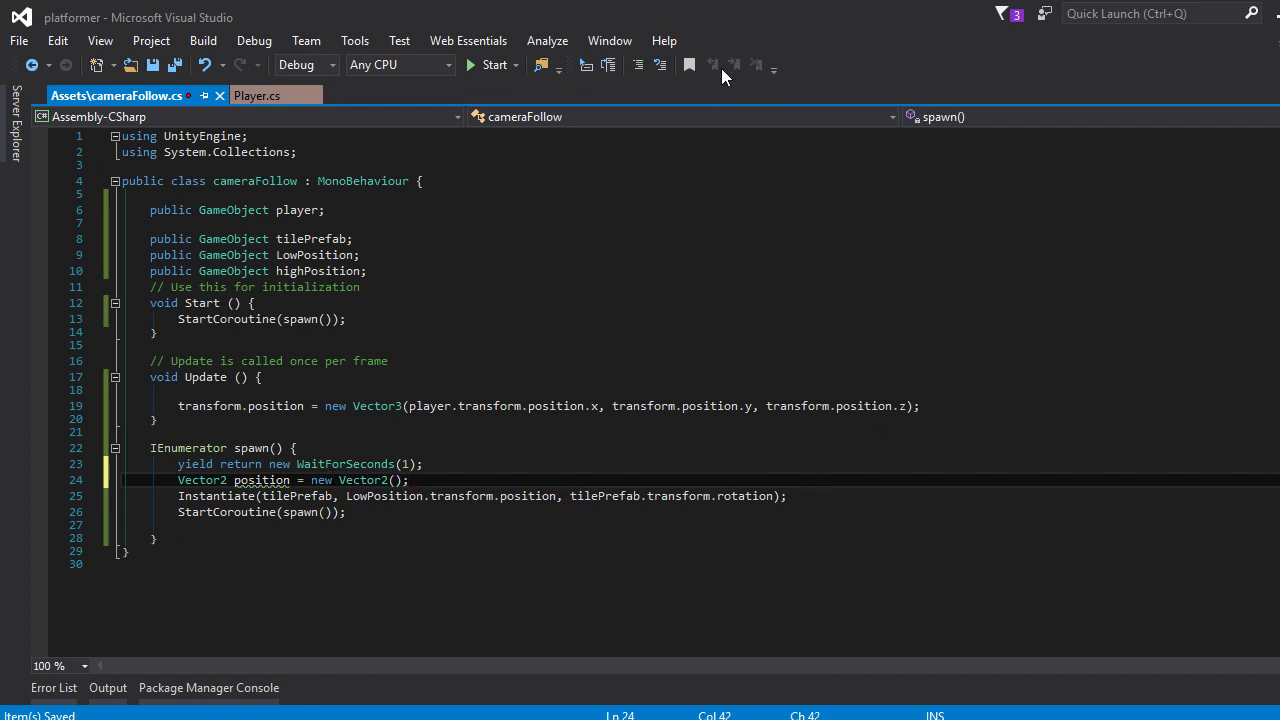
{"action": "left_click", "coordinate": [228, 480]}
{"action": "key", "text": "BackSpace"}
{"action": "type", "text": "3"}
{"action": "double_click", "coordinate": [385, 480]}
{"action": "type", "text": "Vector3"}
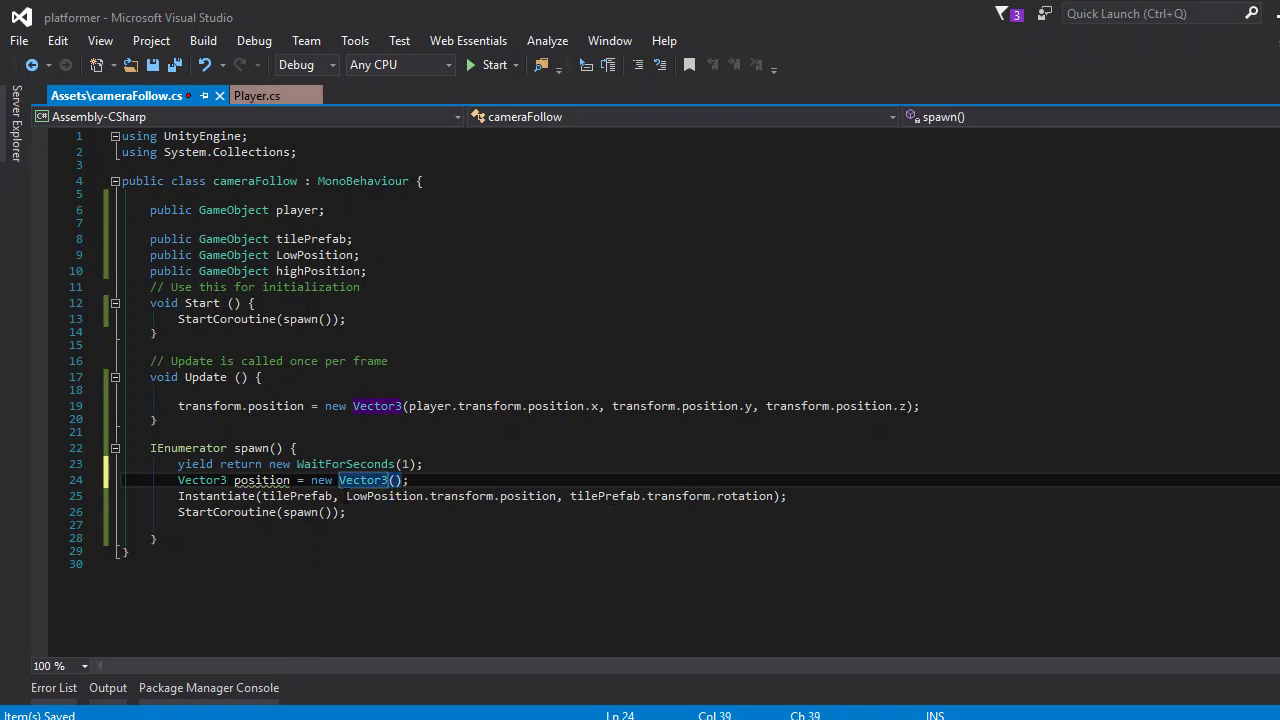
Move LowPosition.transform.position from Instantiate into the Vector3 as x, y and 0.
{"action": "left_click_drag", "start_coordinate": [346, 496], "coordinate": [556, 498]}
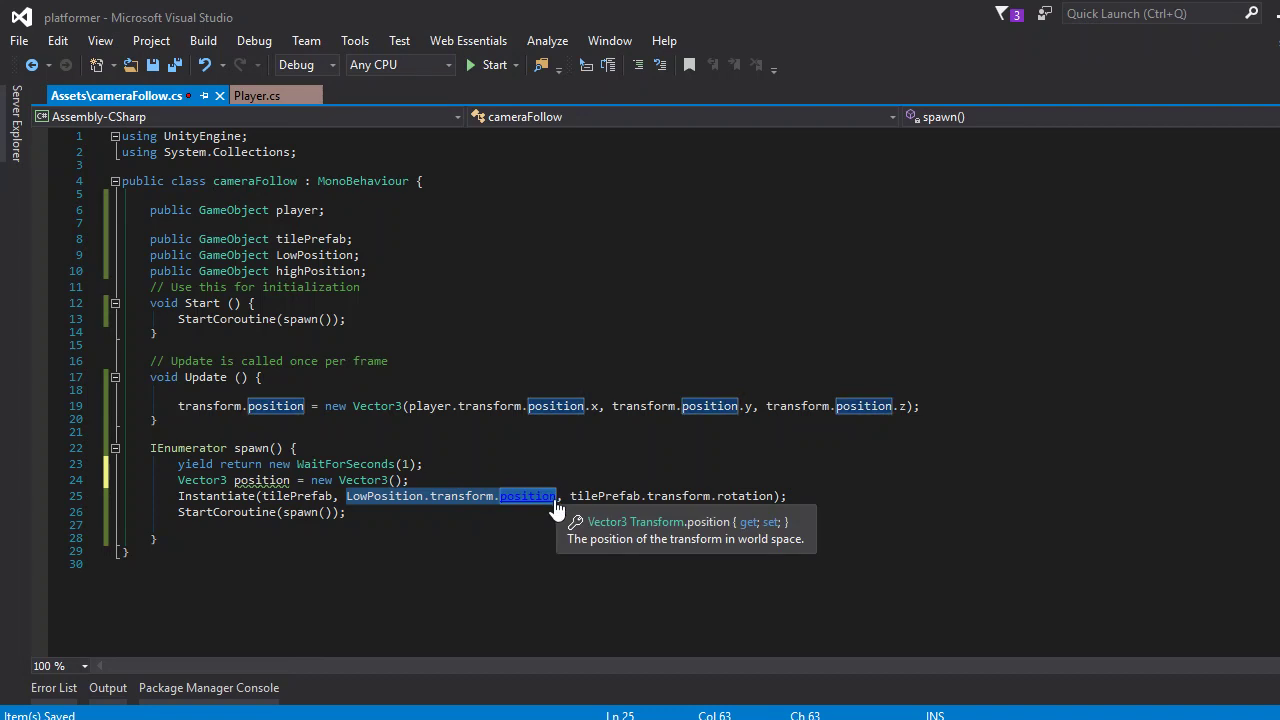
{"action": "key", "text": "ctrl+c"}
{"action": "key", "text": "Delete"}
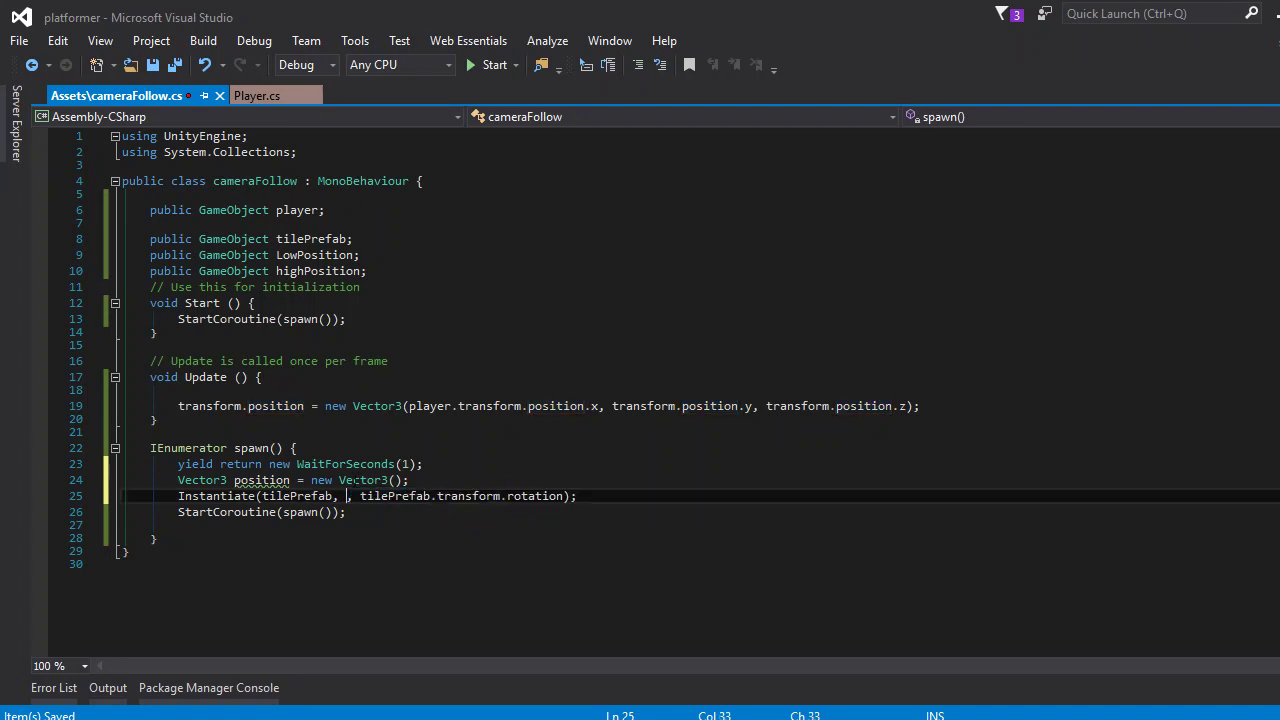
{"action": "key", "text": "Up"}
{"action": "key", "text": "End"}
{"action": "key", "text": "Left"}
{"action": "key", "text": "Left"}
{"action": "key", "text": "ctrl+v"}
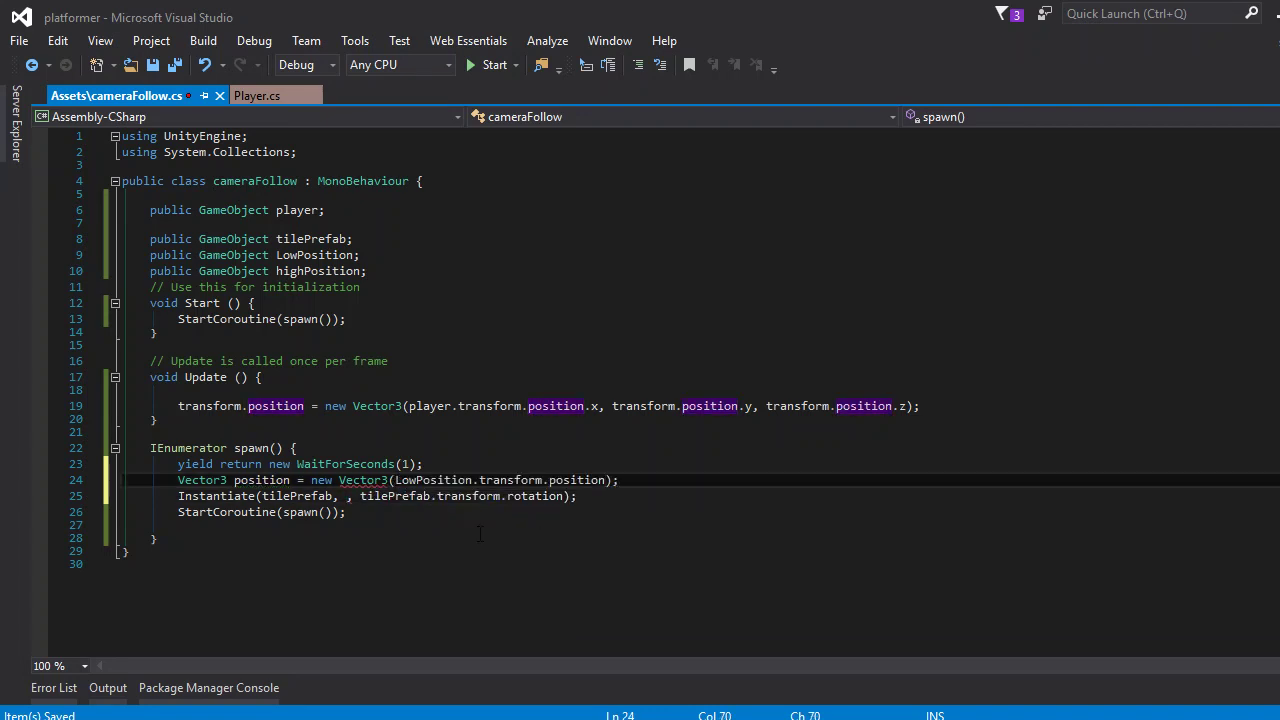
{"action": "type", "text": ".x"}
{"action": "key", "text": "Escape"}
{"action": "type", "text": ","}
{"action": "key", "text": "ctrl+v"}
{"action": "type", "text": "."}
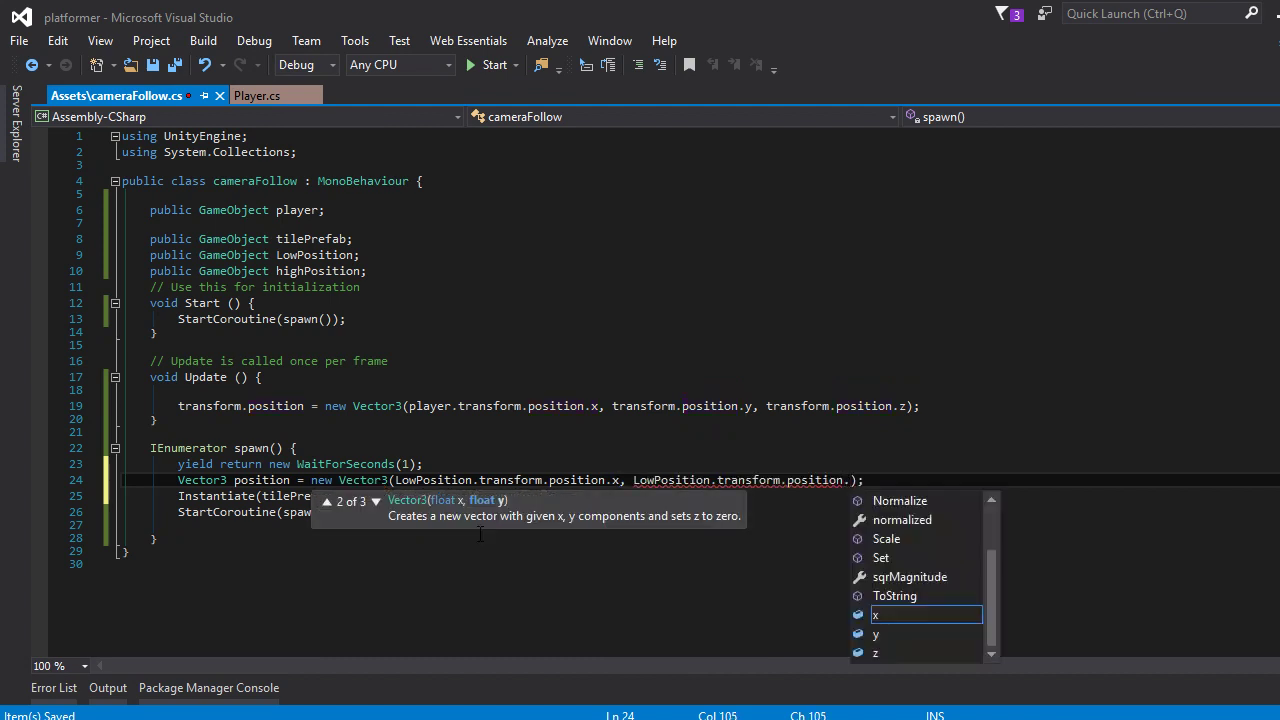
{"action": "type", "text": "y,"}
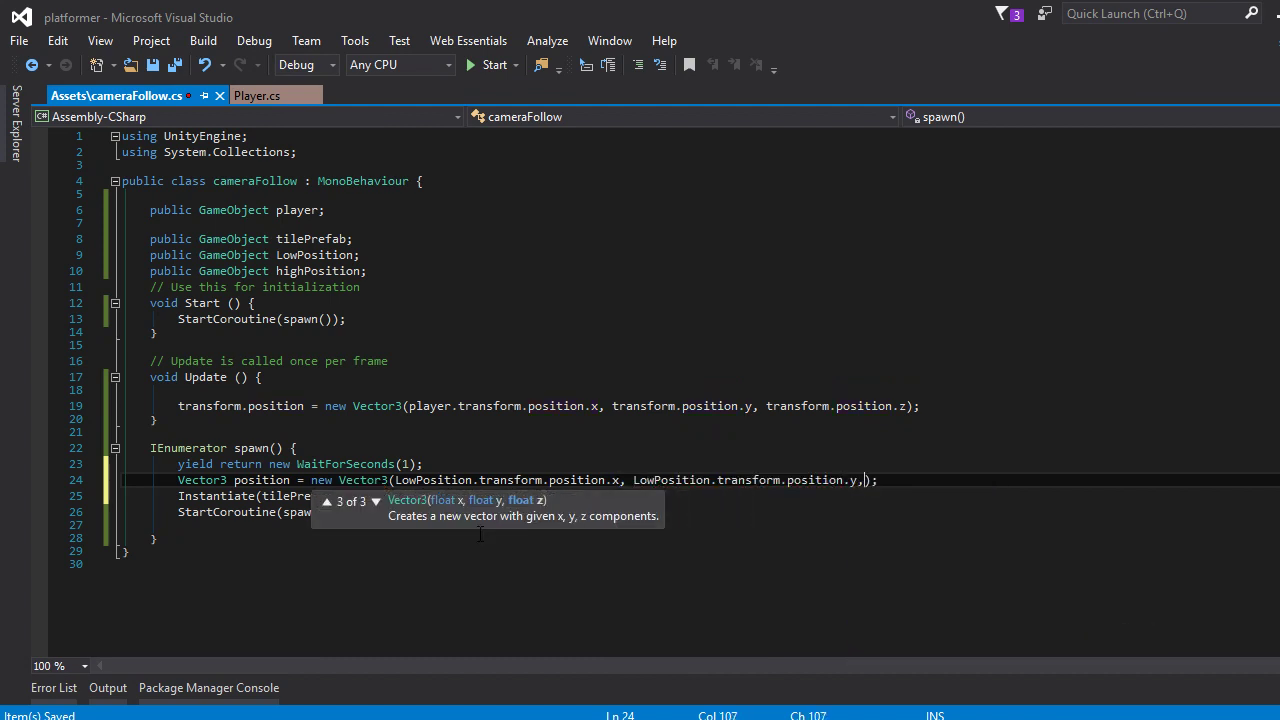
{"action": "type", "text": "0"}
{"action": "left_click", "coordinate": [452, 464]}
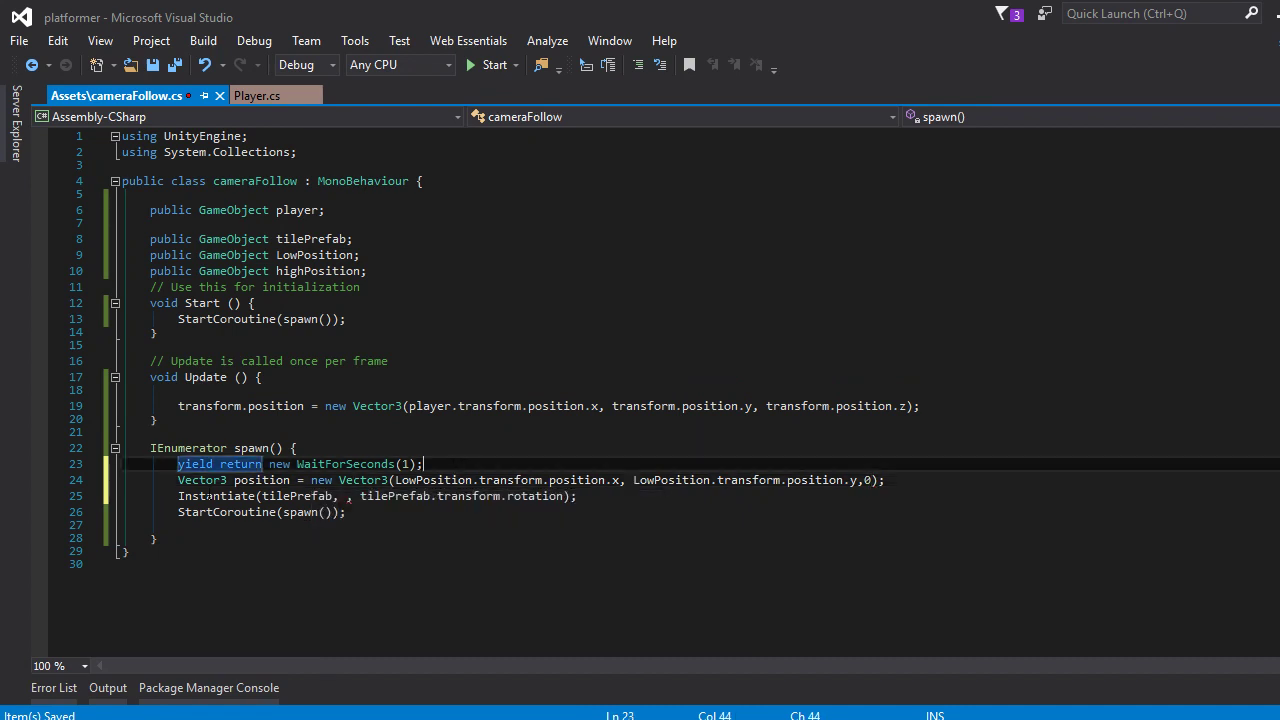
{"action": "left_click", "coordinate": [289, 481]}
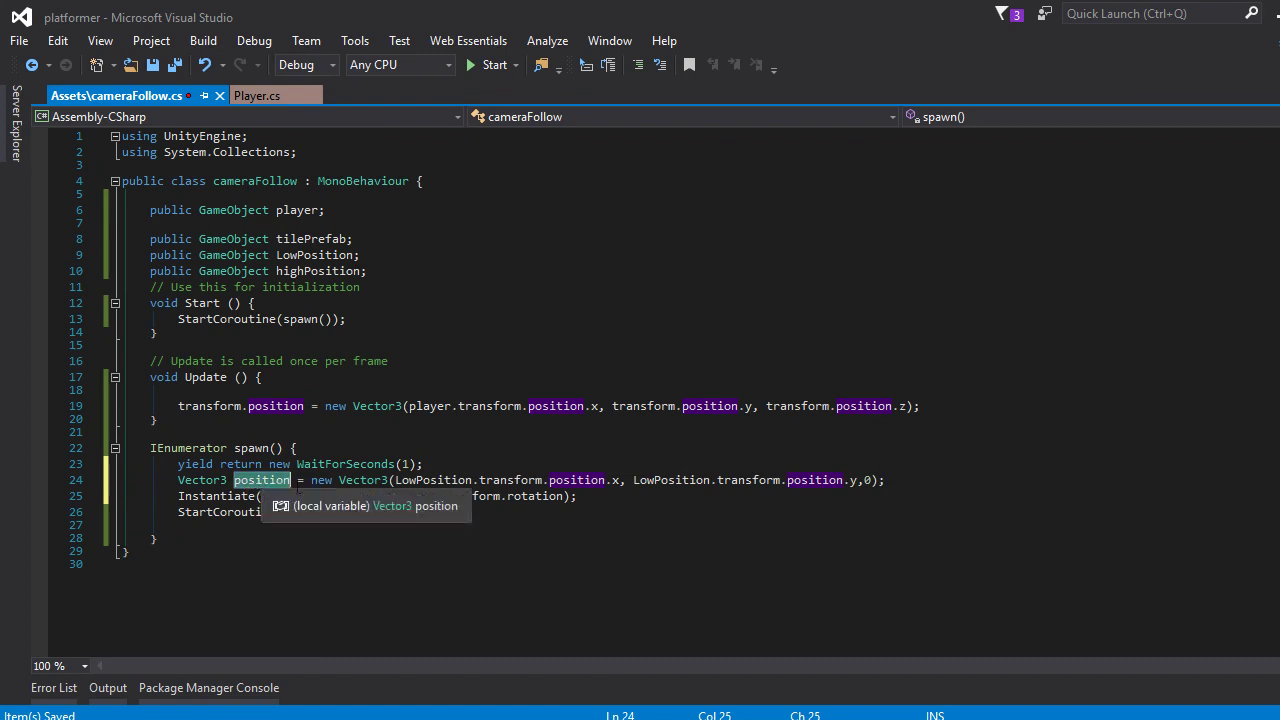
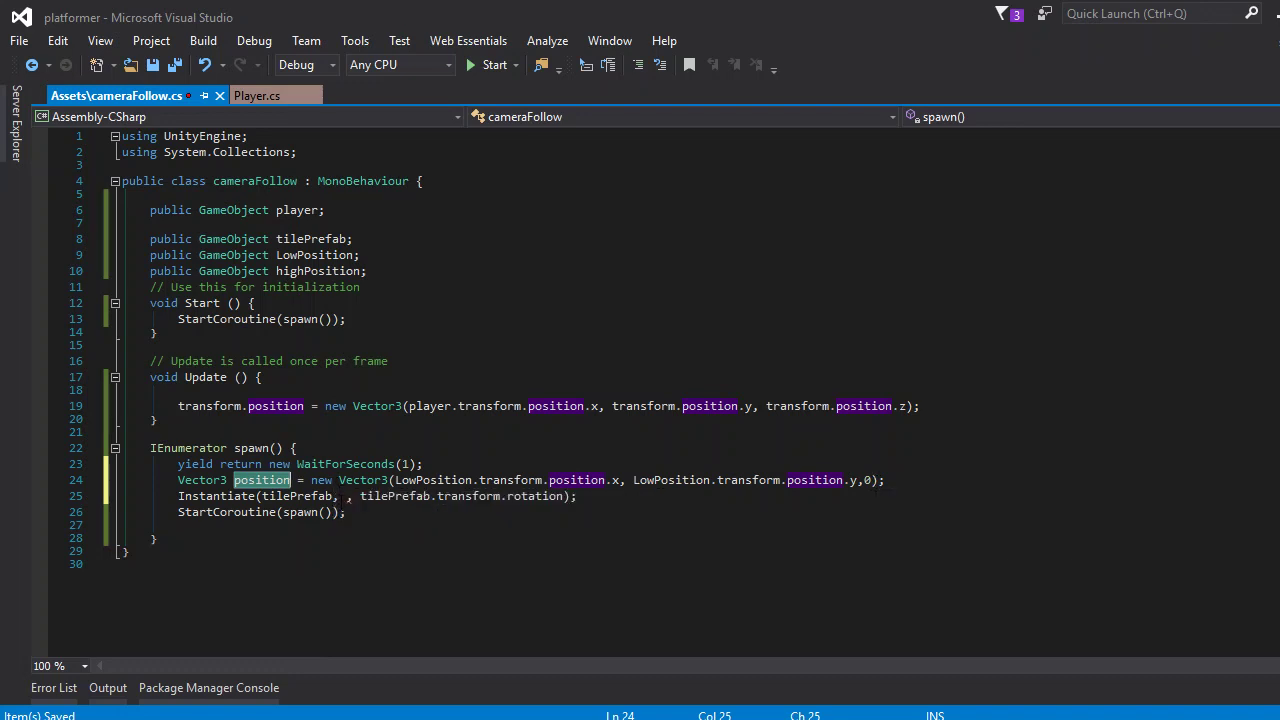
Pass position as the Instantiate location in spawn and save cameraFollow.cs.
{"action": "left_click", "coordinate": [341, 496]}
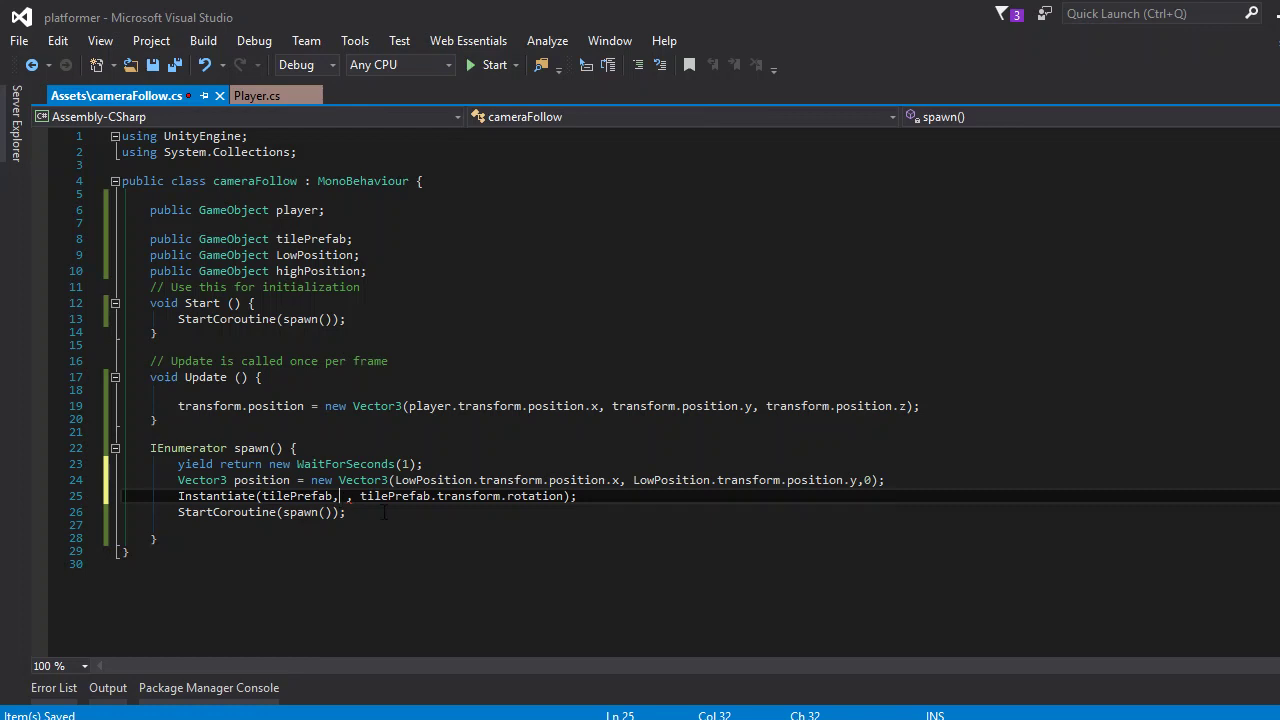
{"action": "type", "text": "position"}
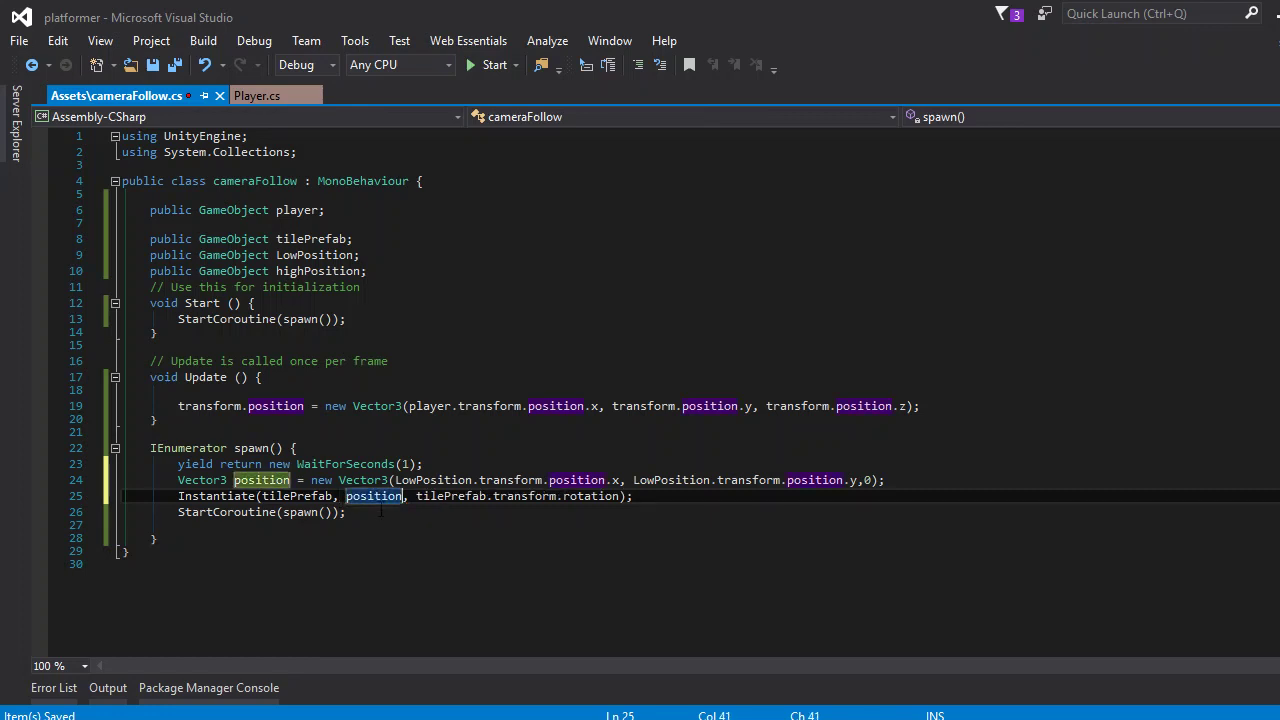
{"action": "left_click", "coordinate": [172, 66]}
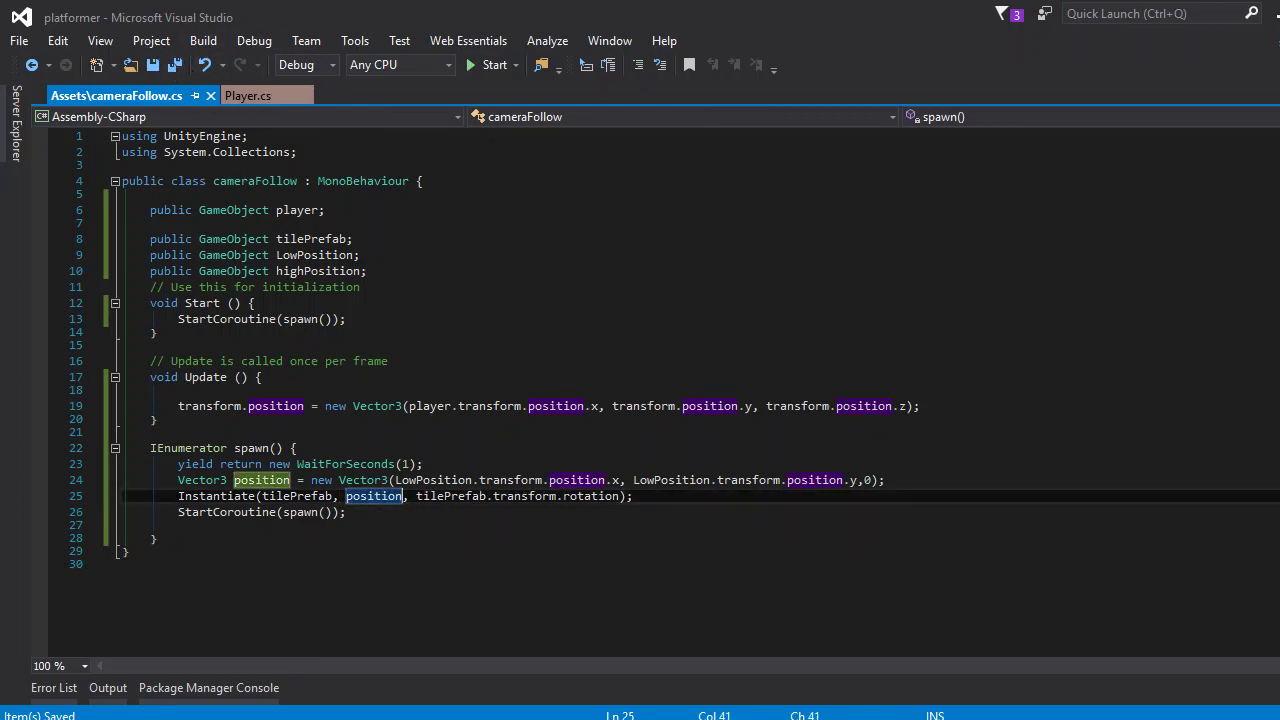
{"action": "key", "text": "alt+Tab"}
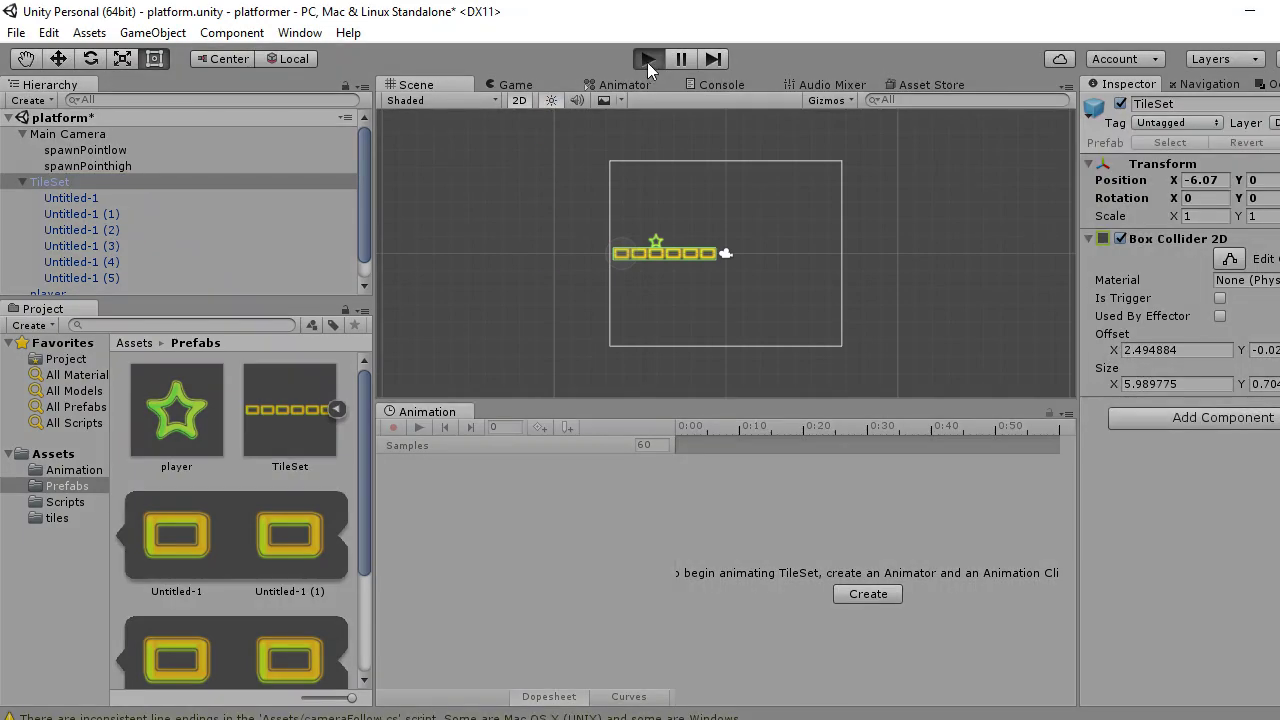
Play-test the scene to watch tiles spawn in one straight row, then stop it.
{"action": "left_click", "coordinate": [648, 60]}
{"action": "left_click", "coordinate": [682, 59]}
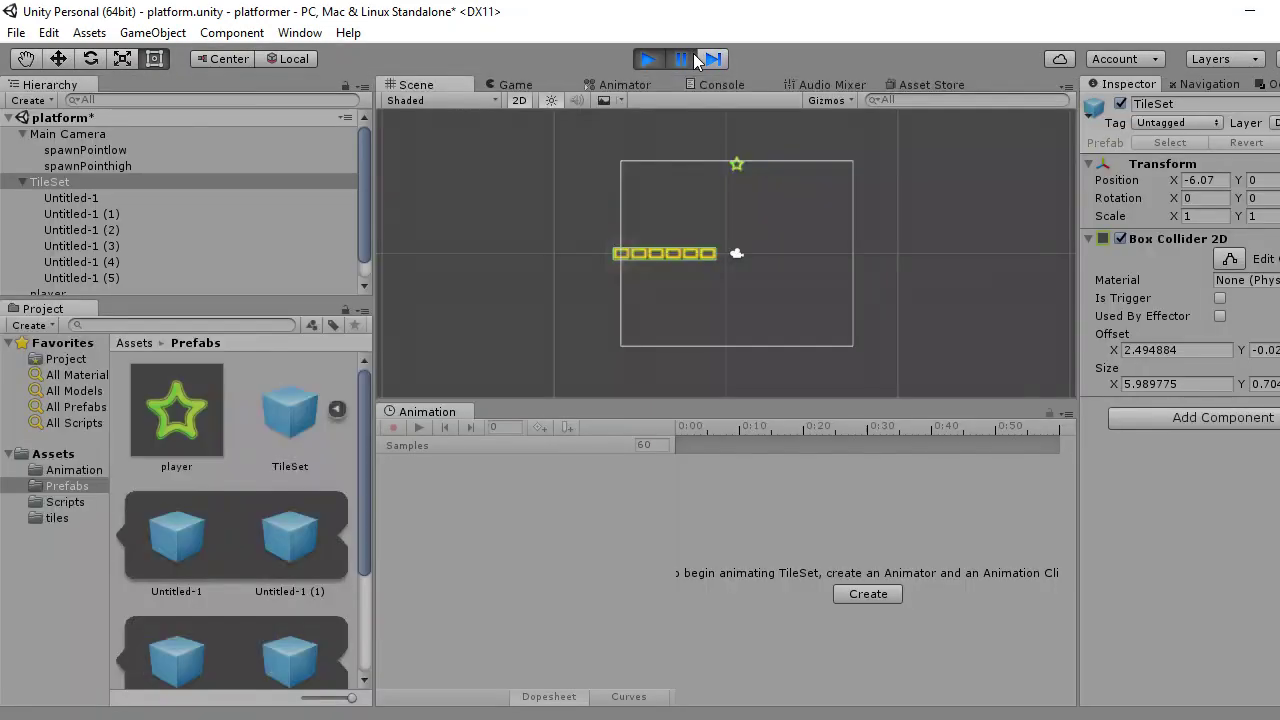
{"action": "left_click", "coordinate": [694, 58]}
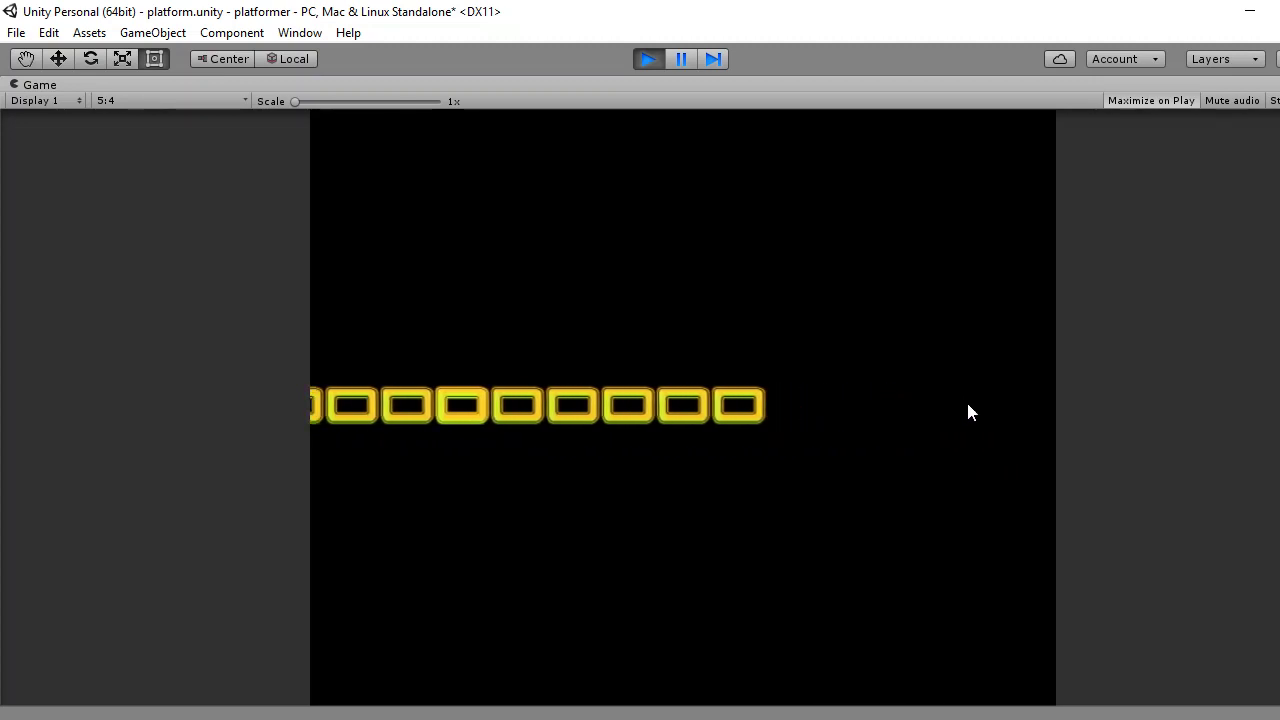
{"action": "left_click", "coordinate": [647, 59]}
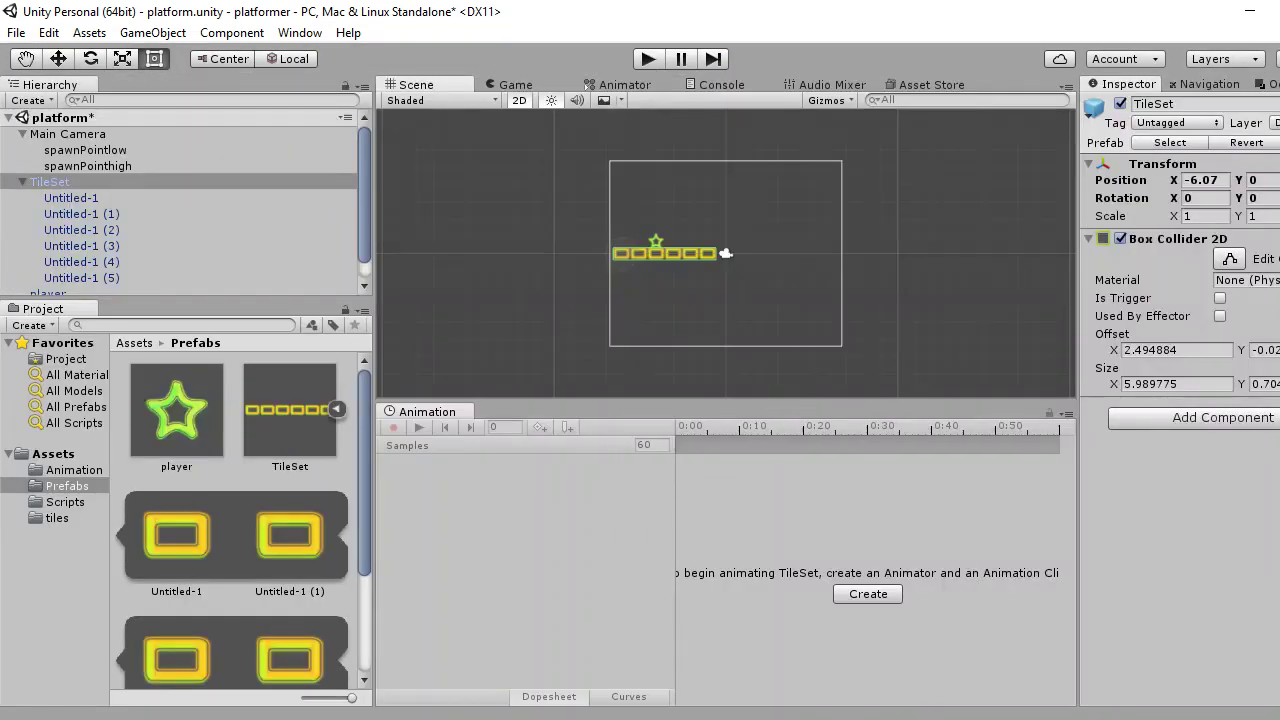
{"action": "key", "text": "alt+Tab"}
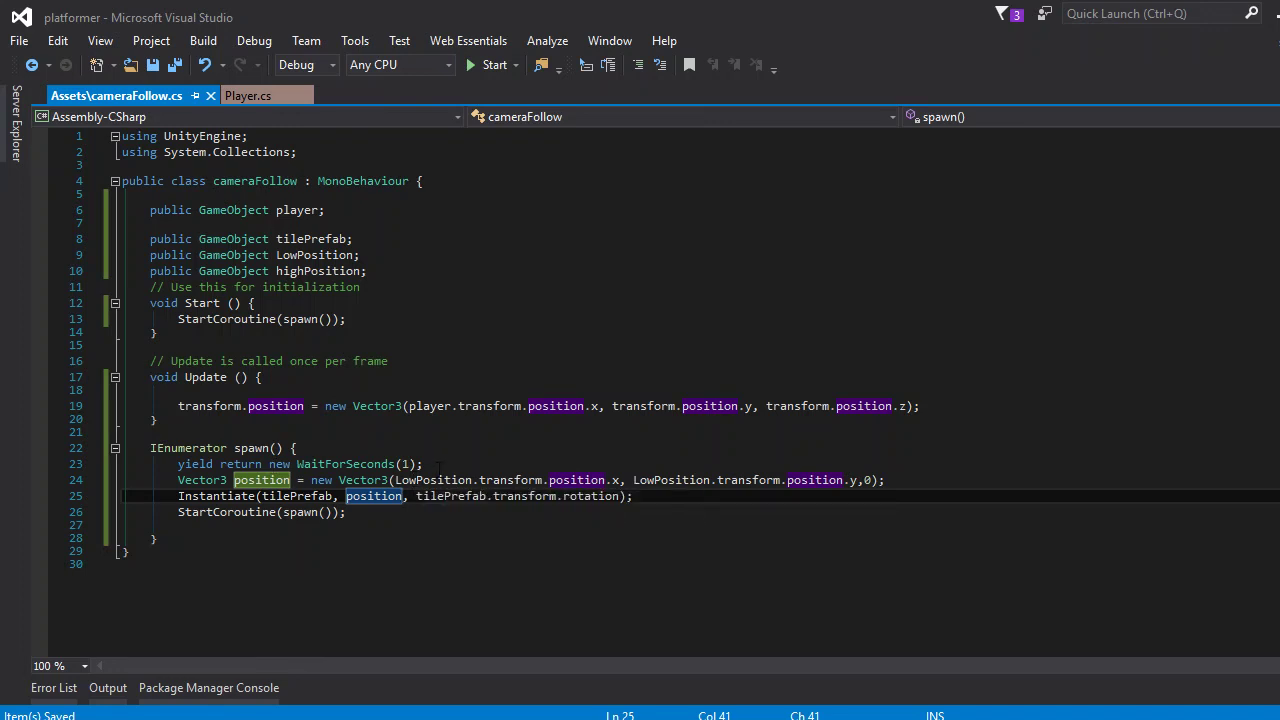
Add a blank line after the yield wait line in spawn.
{"action": "left_click", "coordinate": [424, 464]}
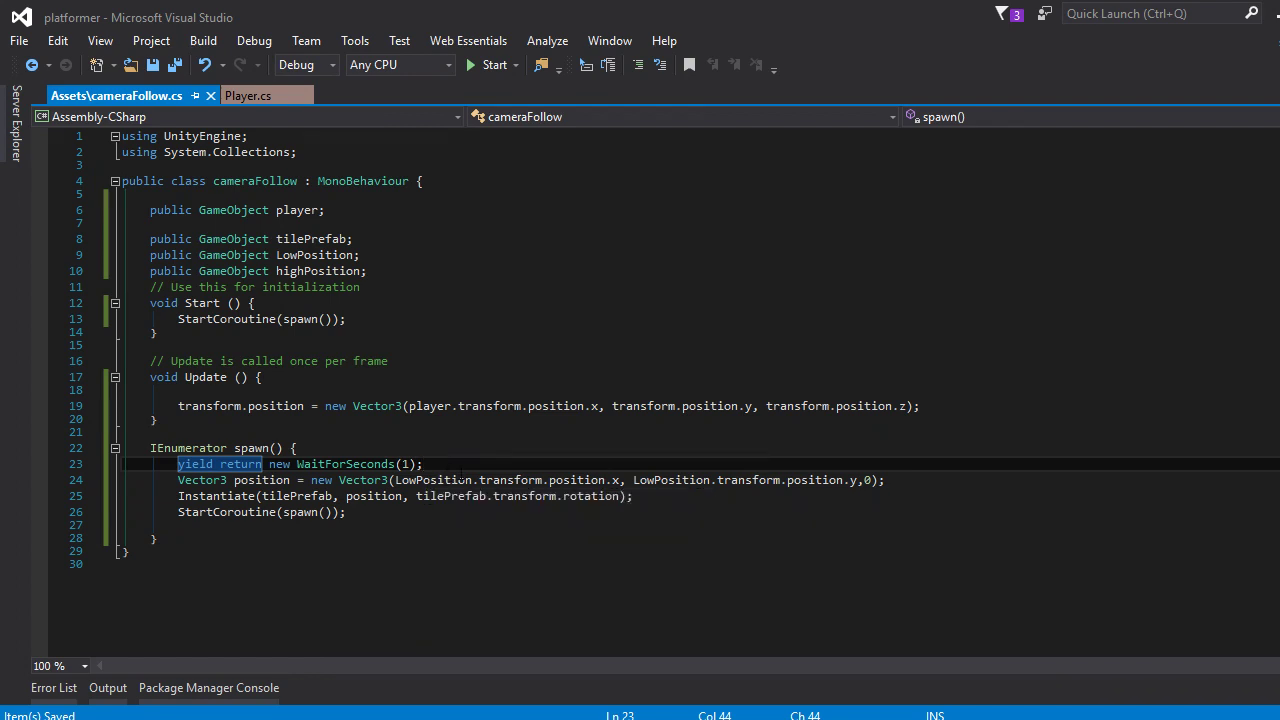
{"action": "key", "text": "Return"}
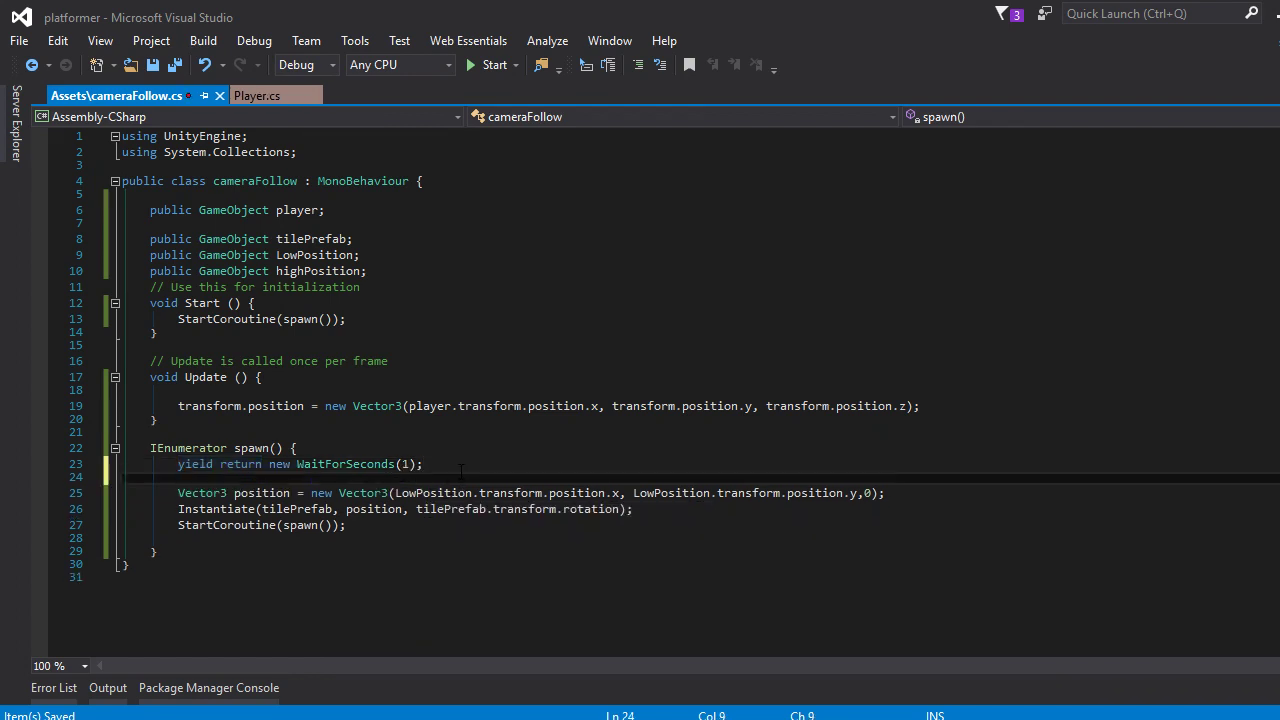
{"action": "type", "text": "Un"}
{"action": "key", "text": "BackSpace"}
{"action": "key", "text": "BackSpace"}
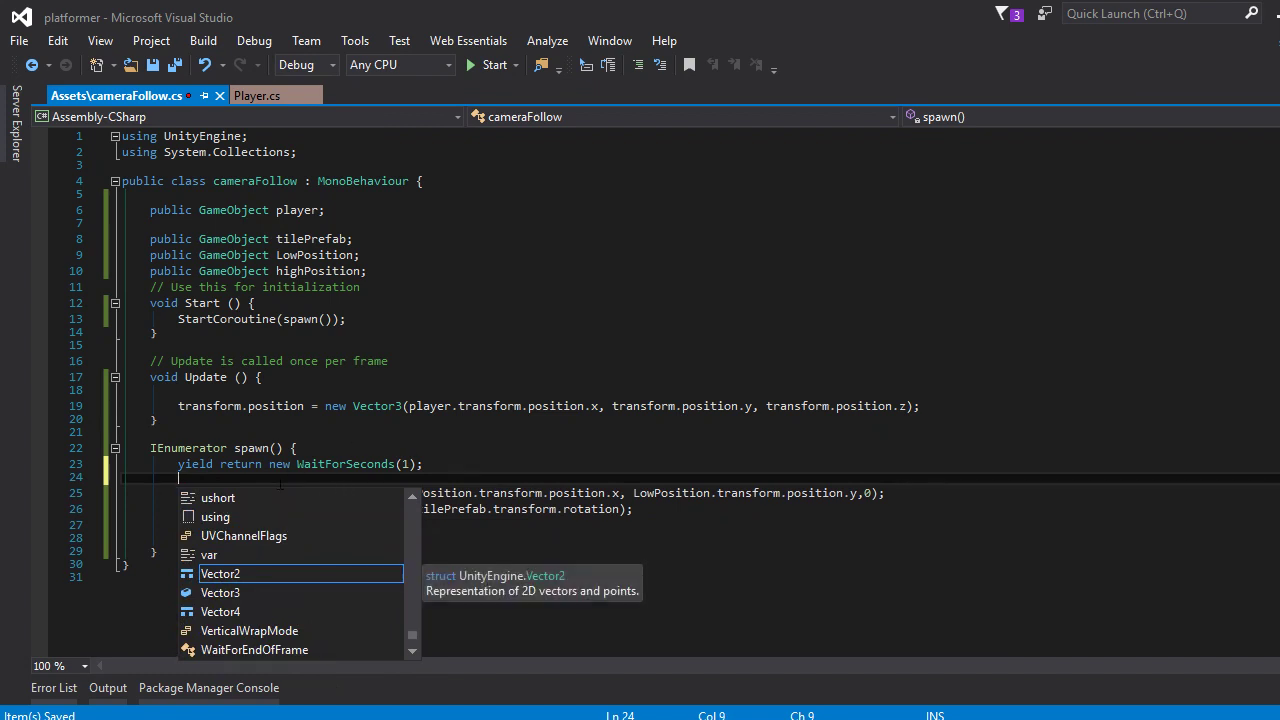
{"action": "key", "text": "Escape"}
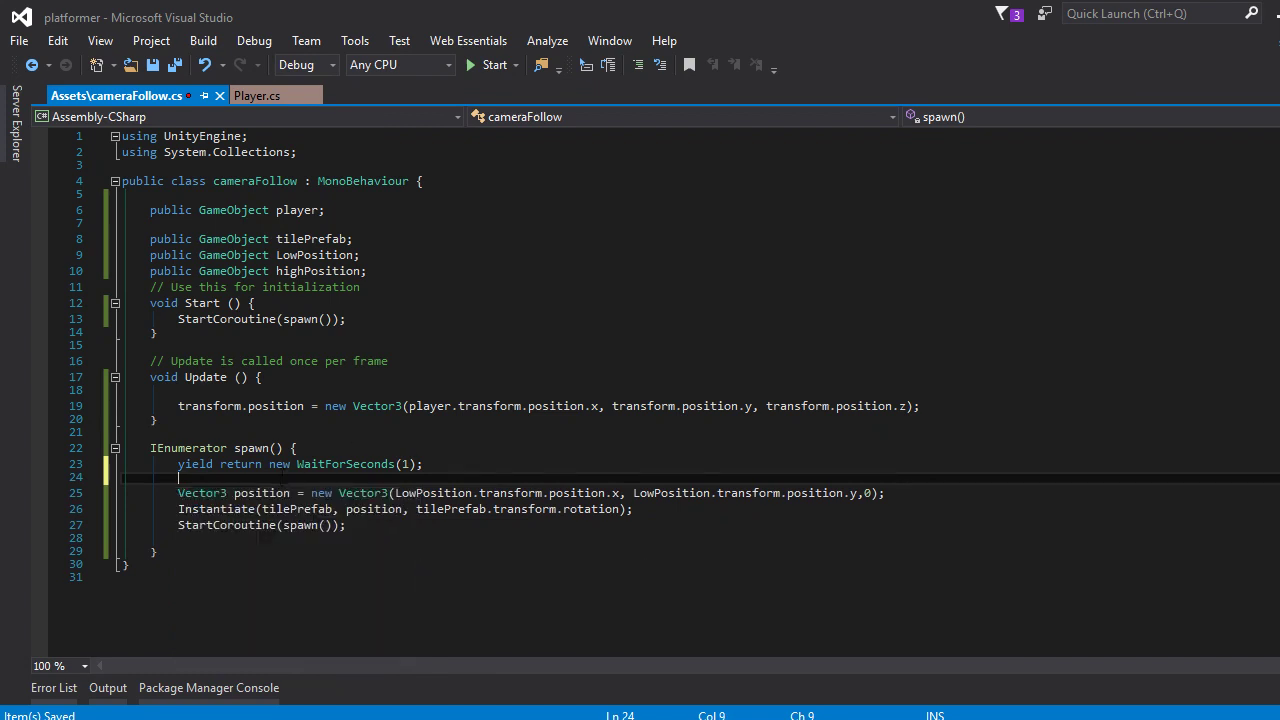
{"action": "key", "text": "ctrl+space"}
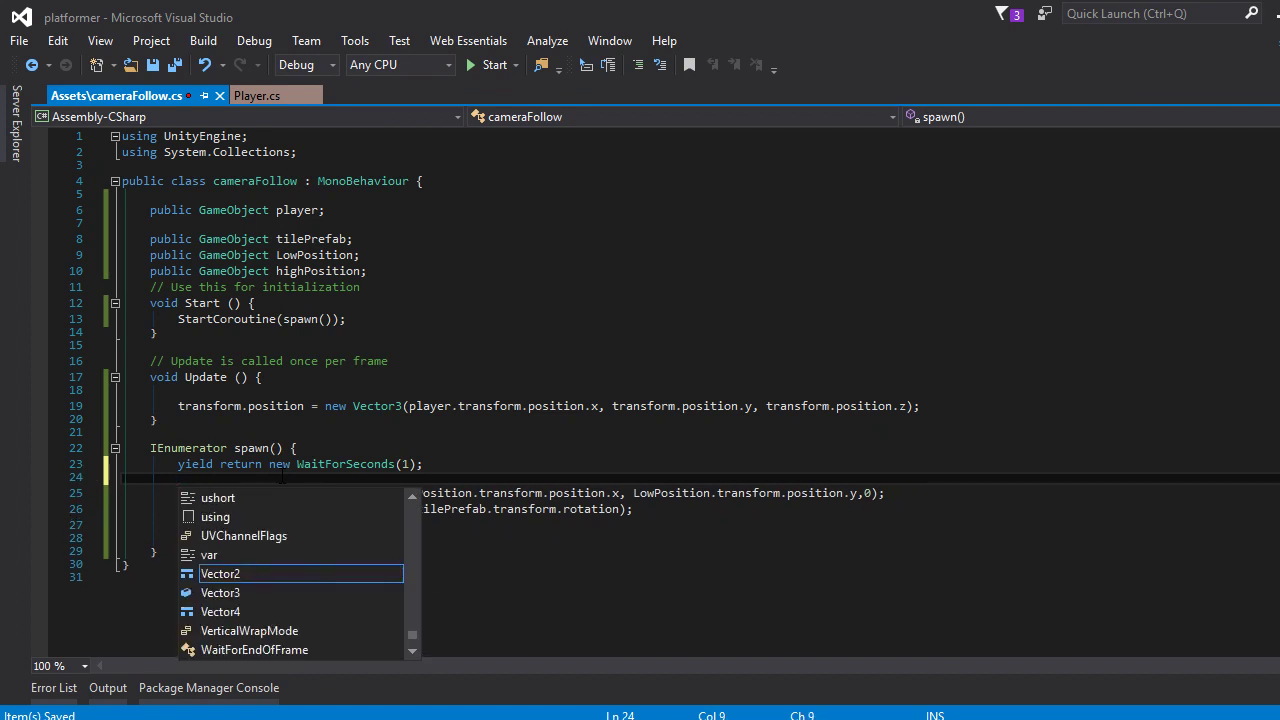
{"action": "type", "text": "int"}
{"action": "key", "text": "BackSpace"}
{"action": "key", "text": "BackSpace"}
{"action": "key", "text": "BackSpace"}
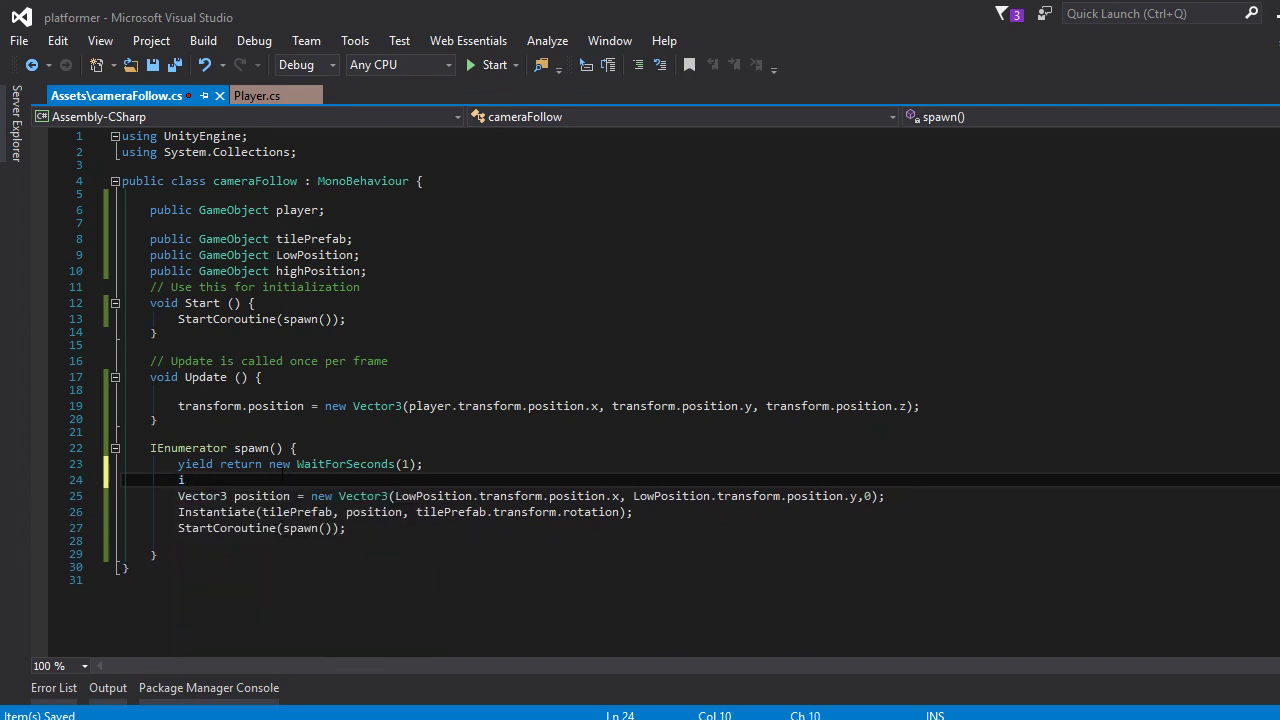
Declare the field bool xpos = false; below the highPosition declaration.
{"action": "left_click", "coordinate": [425, 271]}
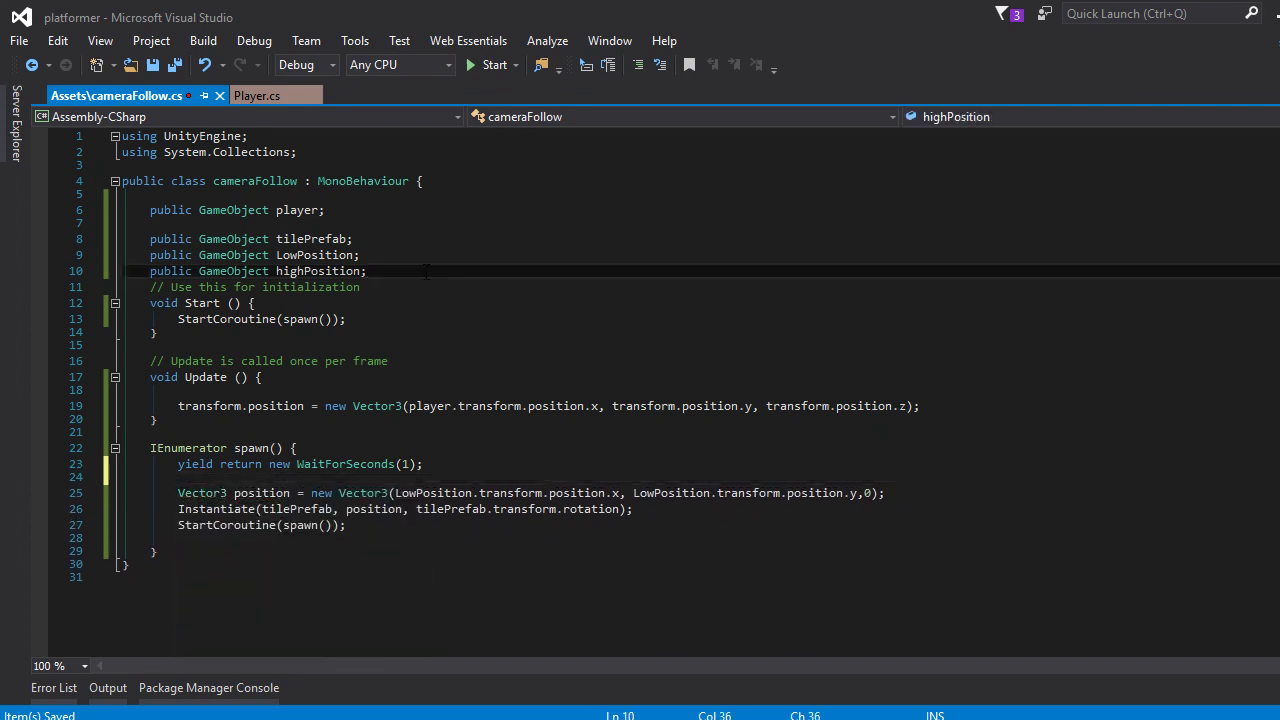
{"action": "key", "text": "Return"}
{"action": "key", "text": "Return"}
{"action": "type", "text": "boo"}
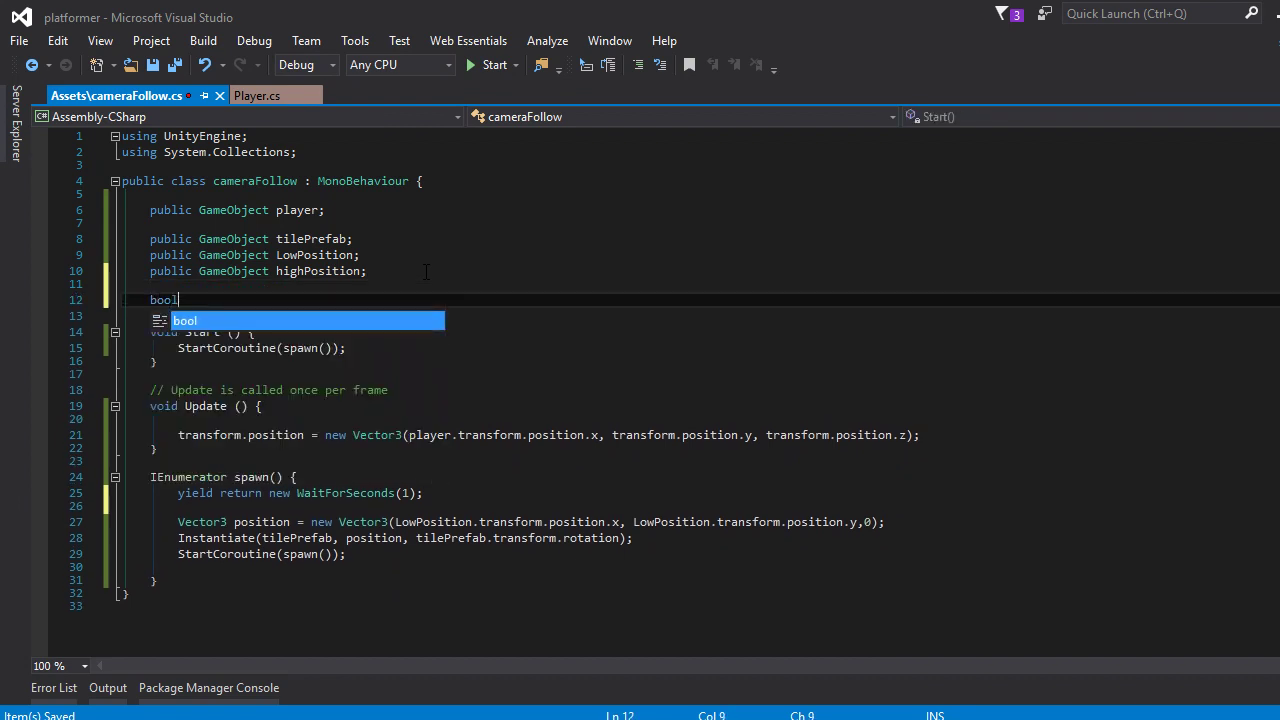
{"action": "type", "text": "l"}
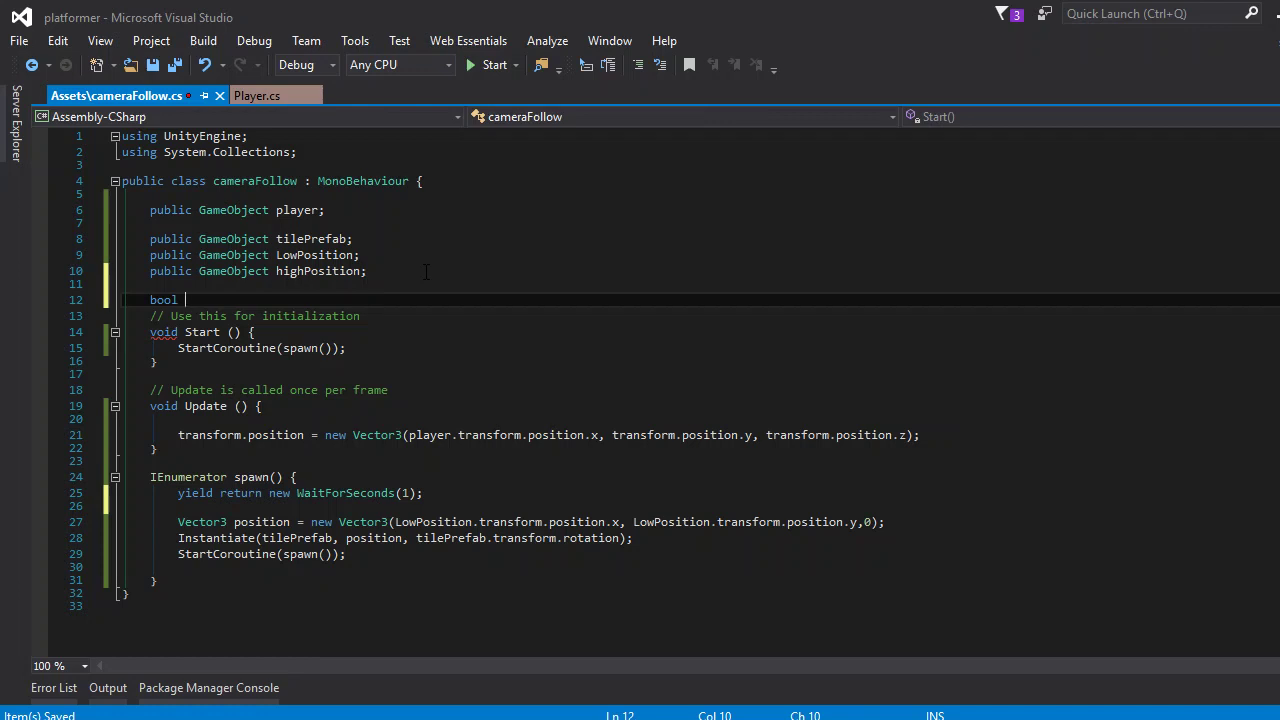
{"action": "type", "text": "xpos"}
{"action": "type", "text": " = fal"}
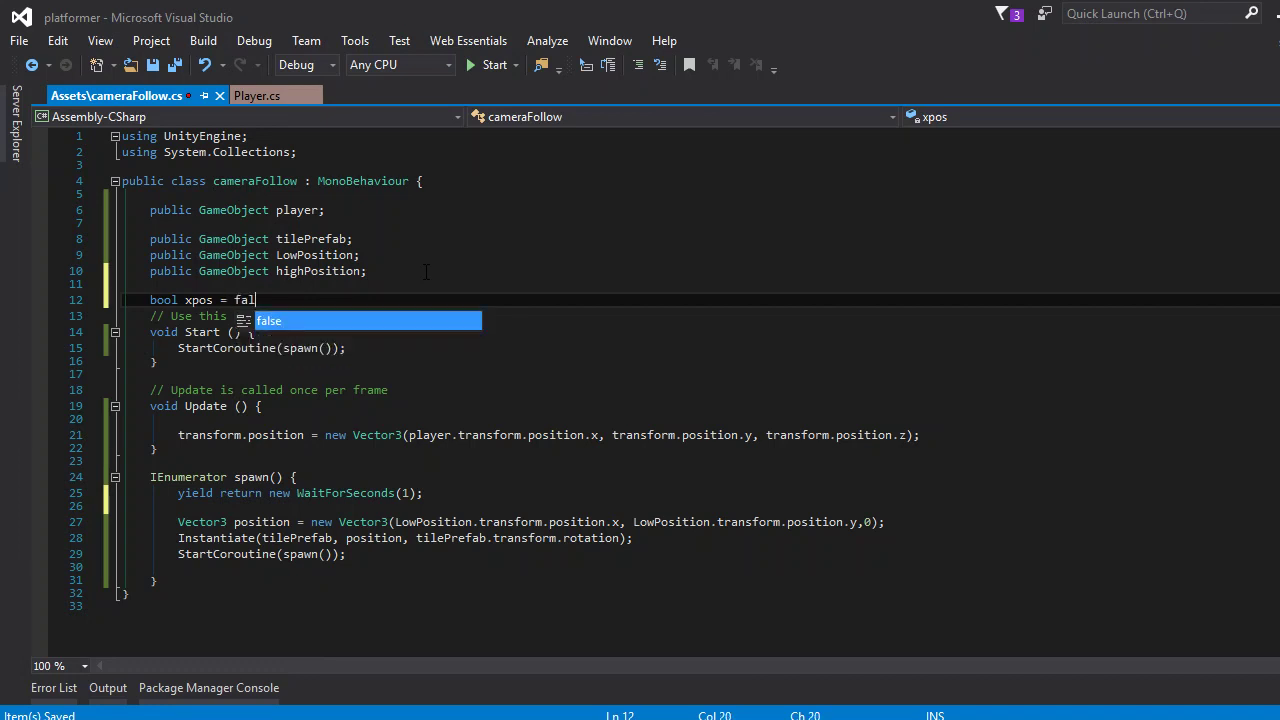
{"action": "type", "text": "se;"}
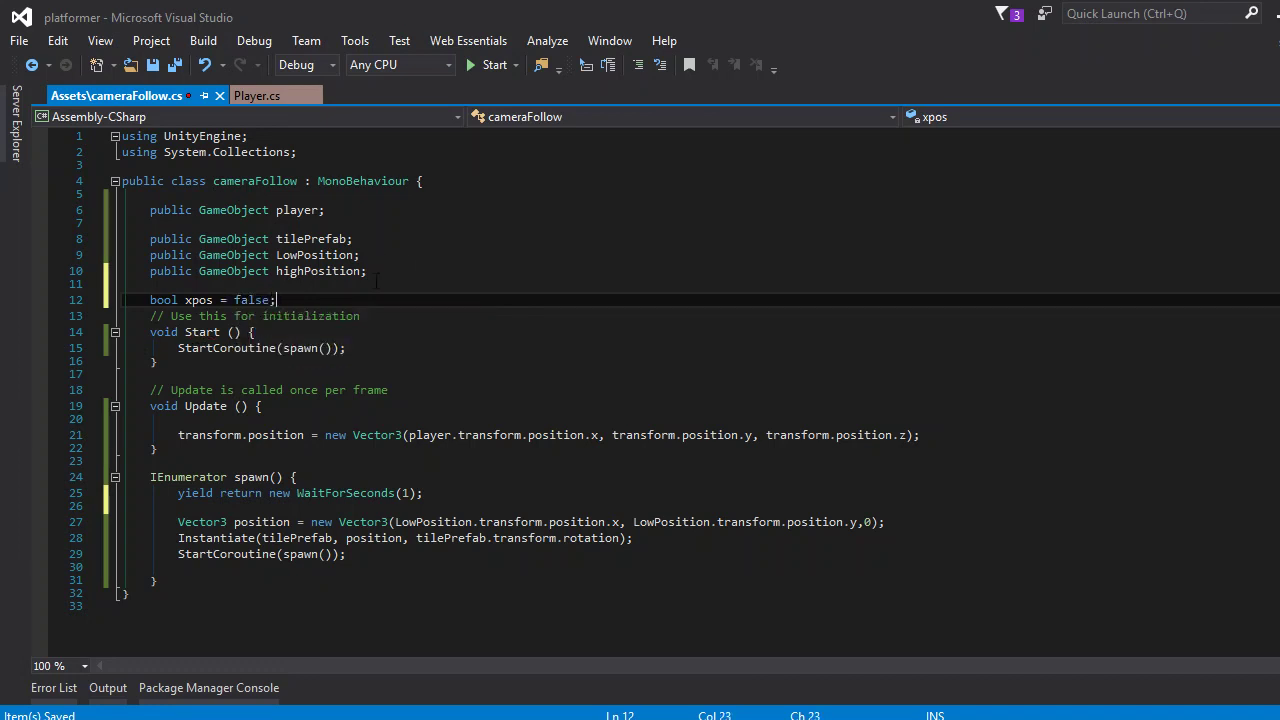
{"action": "left_click", "coordinate": [258, 507]}
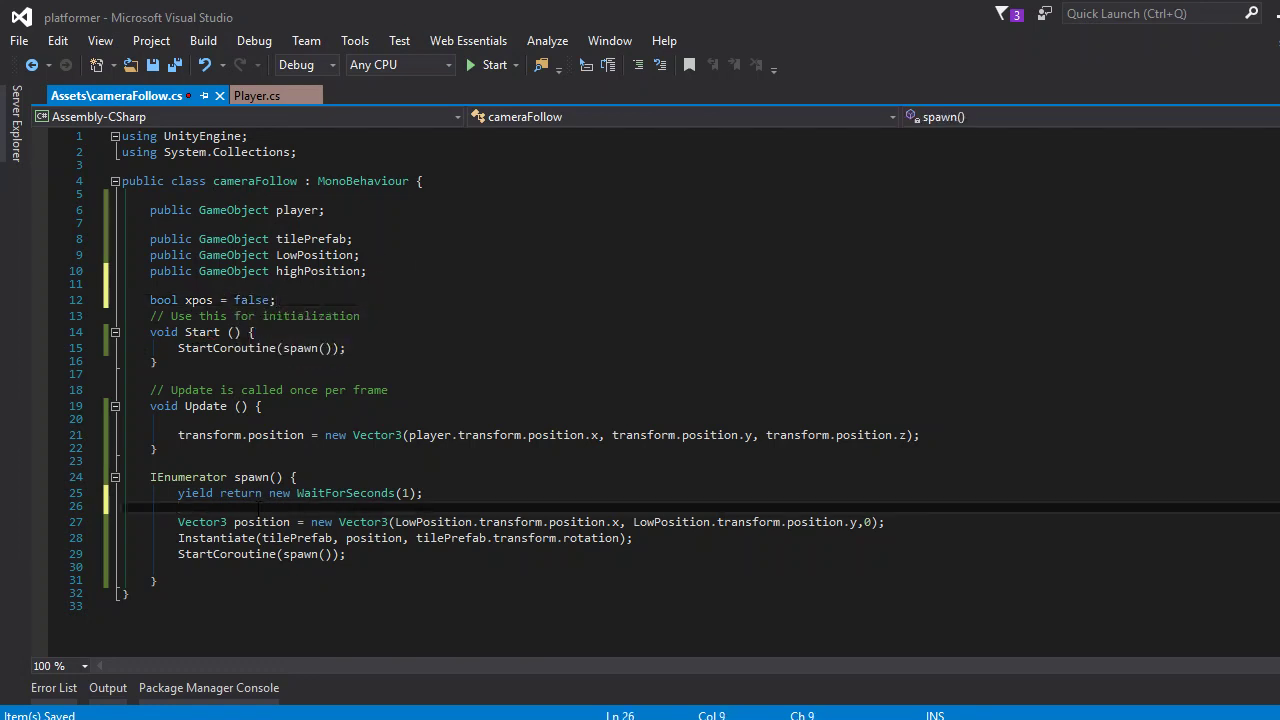
Wrap the position and Instantiate lines in an if(xpos) block that then sets xpos = false.
{"action": "type", "text": "if(xpos"}
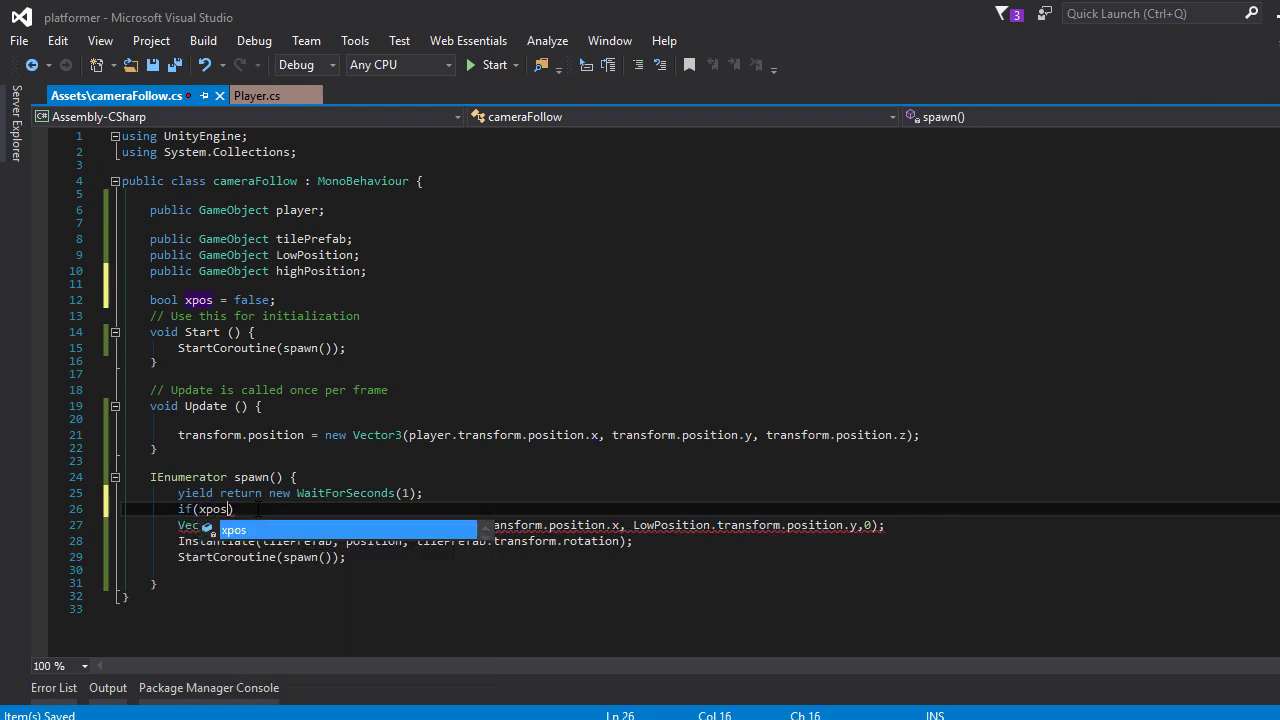
{"action": "key", "text": "Escape"}
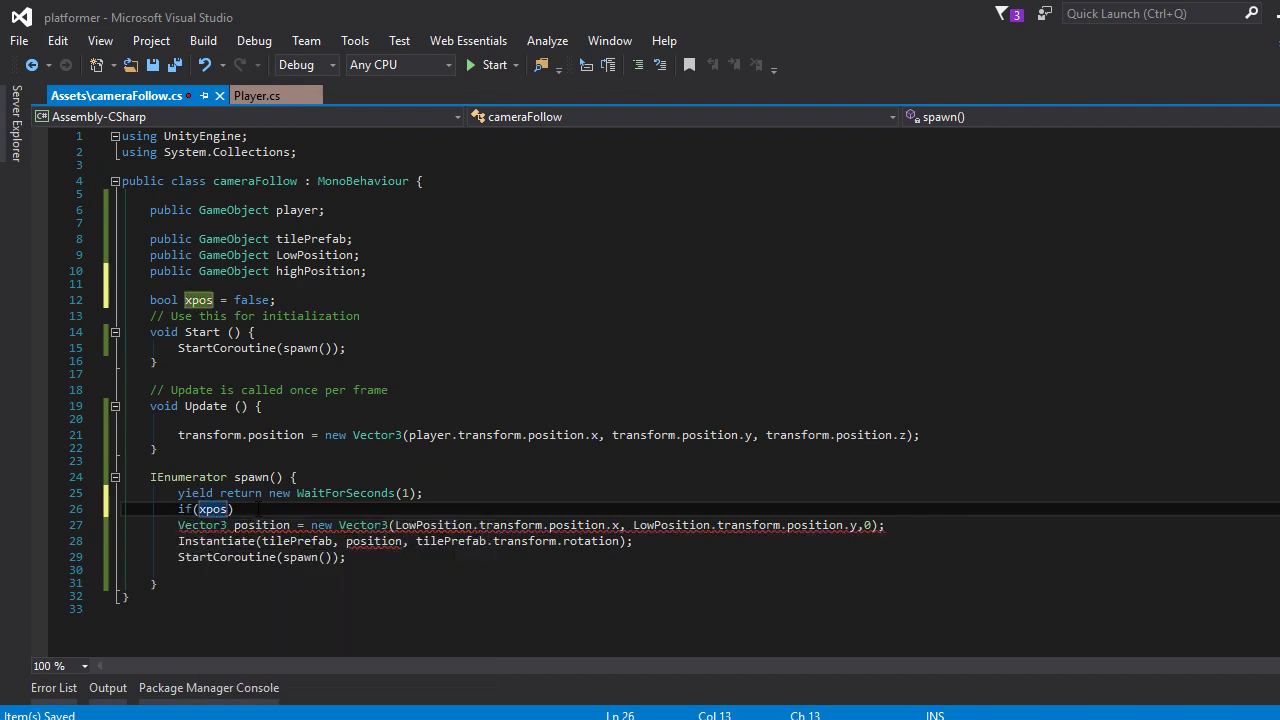
{"action": "type", "text": ") {"}
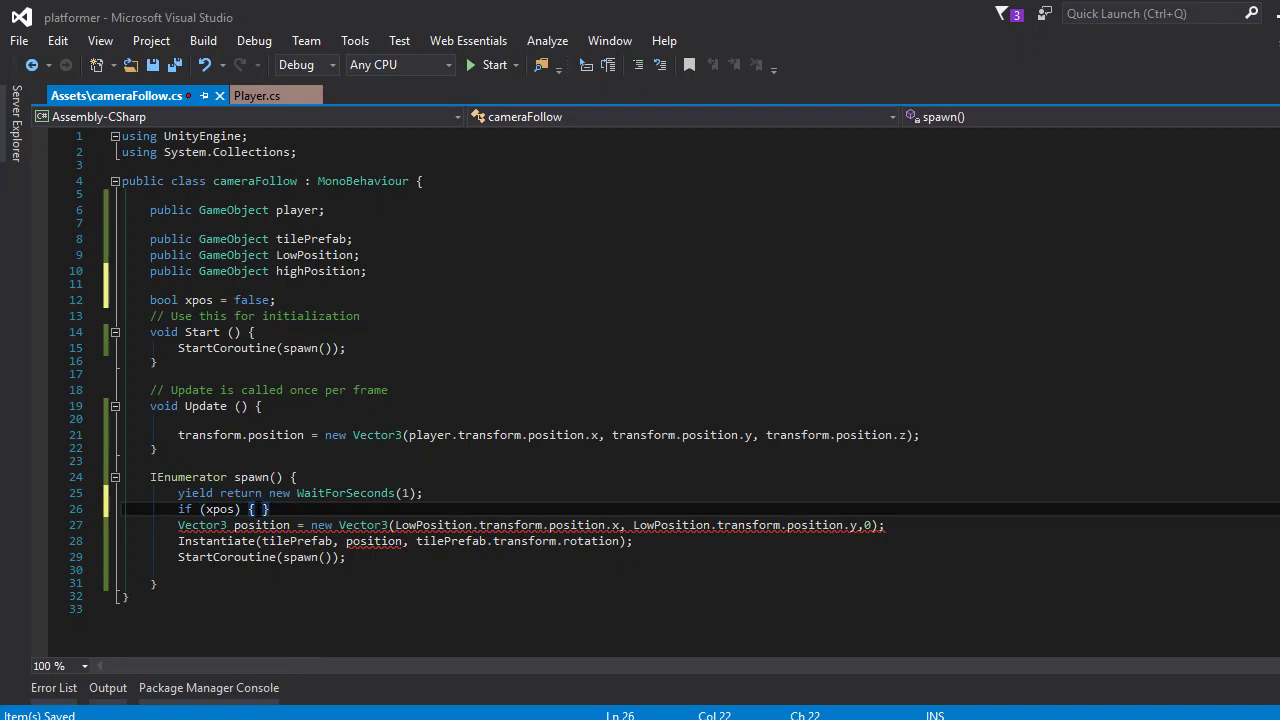
{"action": "key", "text": "Delete"}
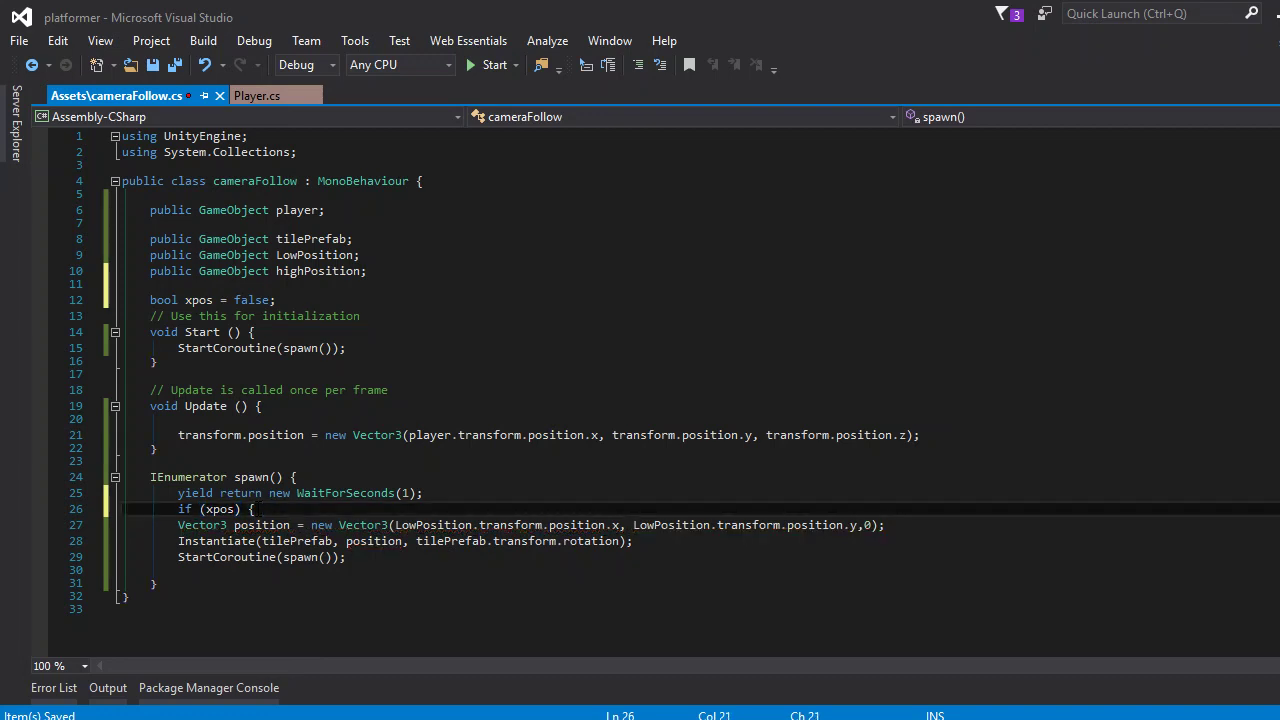
{"action": "key", "text": "Down"}
{"action": "key", "text": "Down"}
{"action": "key", "text": "Down"}
{"action": "key", "text": "Down"}
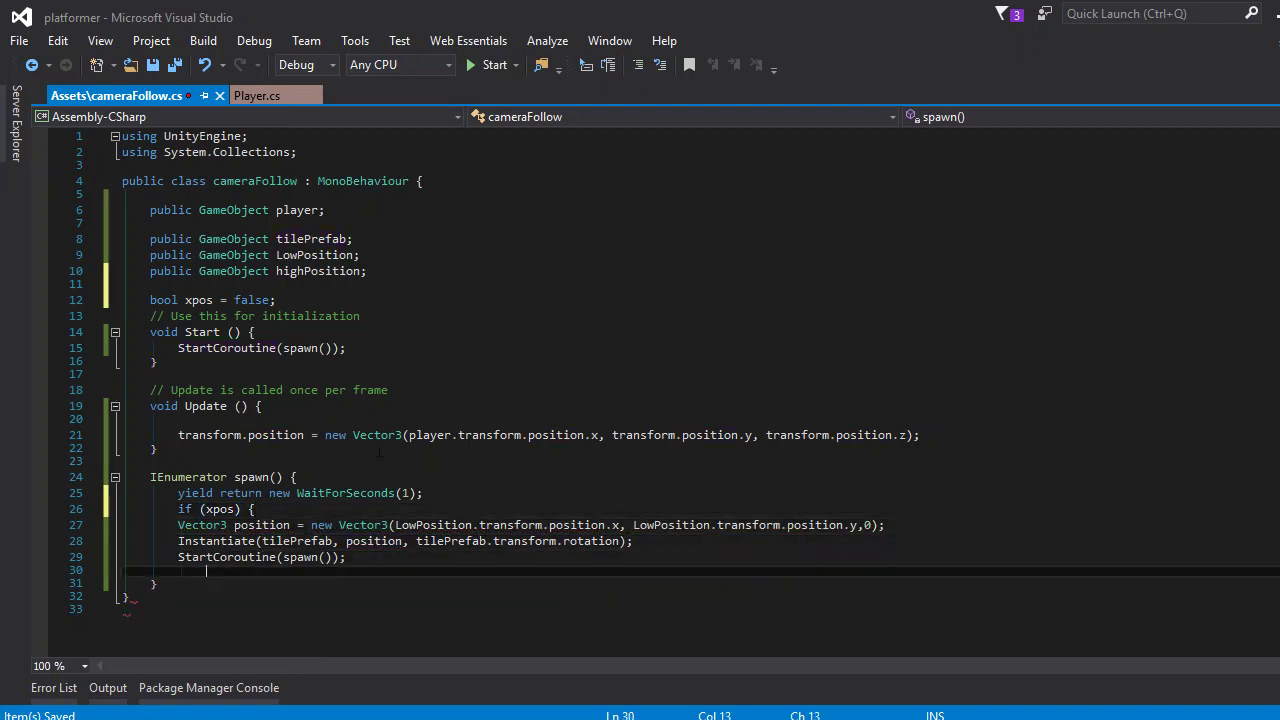
{"action": "left_click", "coordinate": [672, 542]}
{"action": "key", "text": "Return"}
{"action": "key", "text": "Return"}
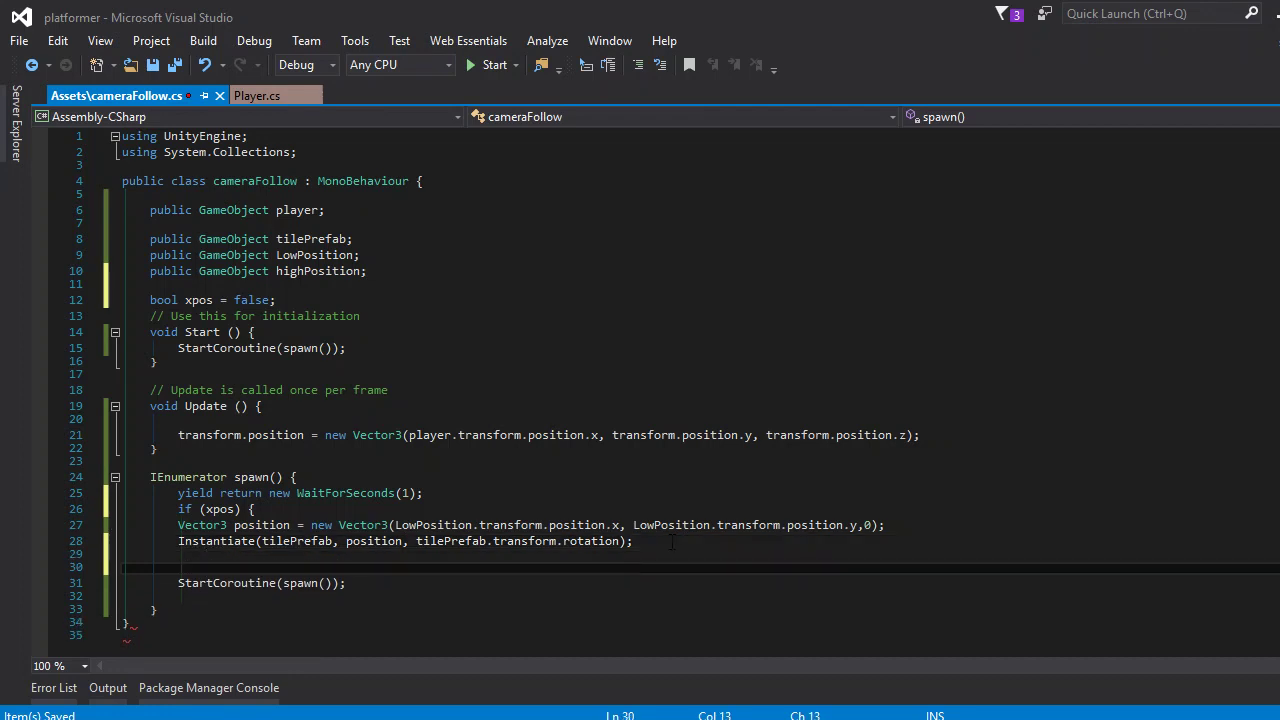
{"action": "type", "text": "}"}
{"action": "mouse_move", "coordinate": [166, 525]}
{"action": "left_mouse_down"}
{"action": "mouse_move", "coordinate": [624, 556]}
{"action": "mouse_move", "coordinate": [659, 545]}
{"action": "left_mouse_up"}
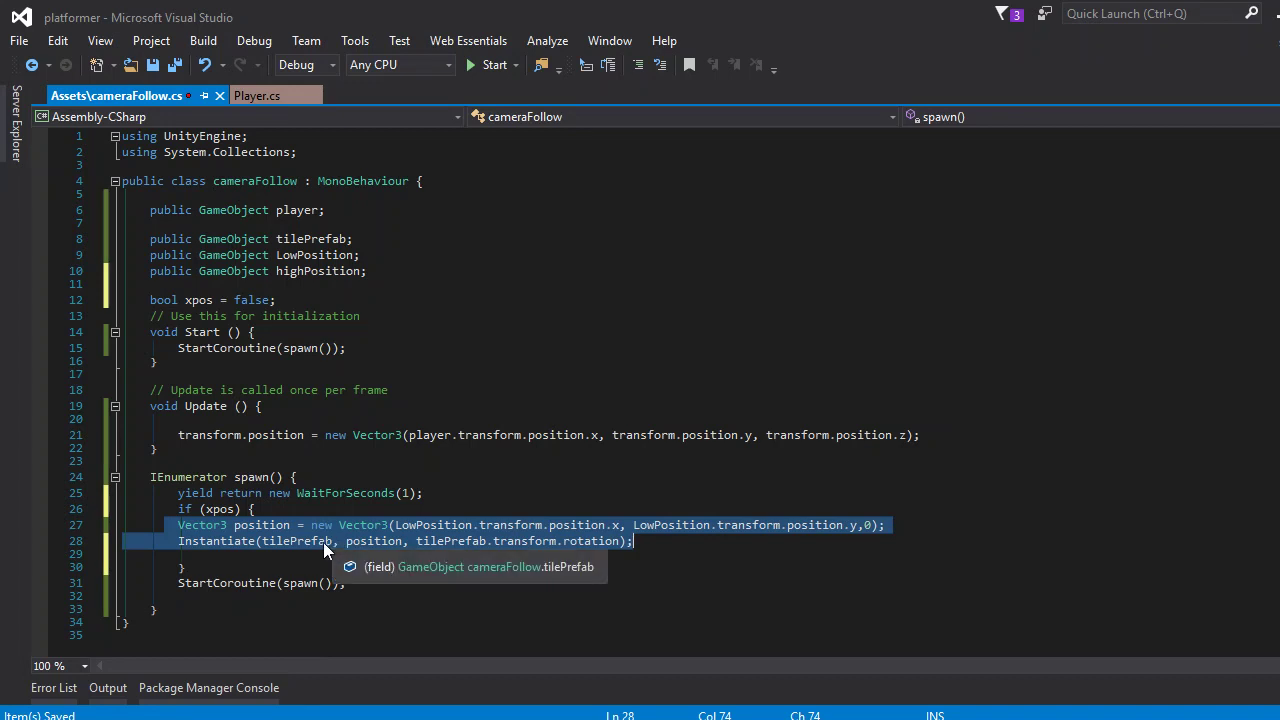
{"action": "left_click", "coordinate": [225, 556]}
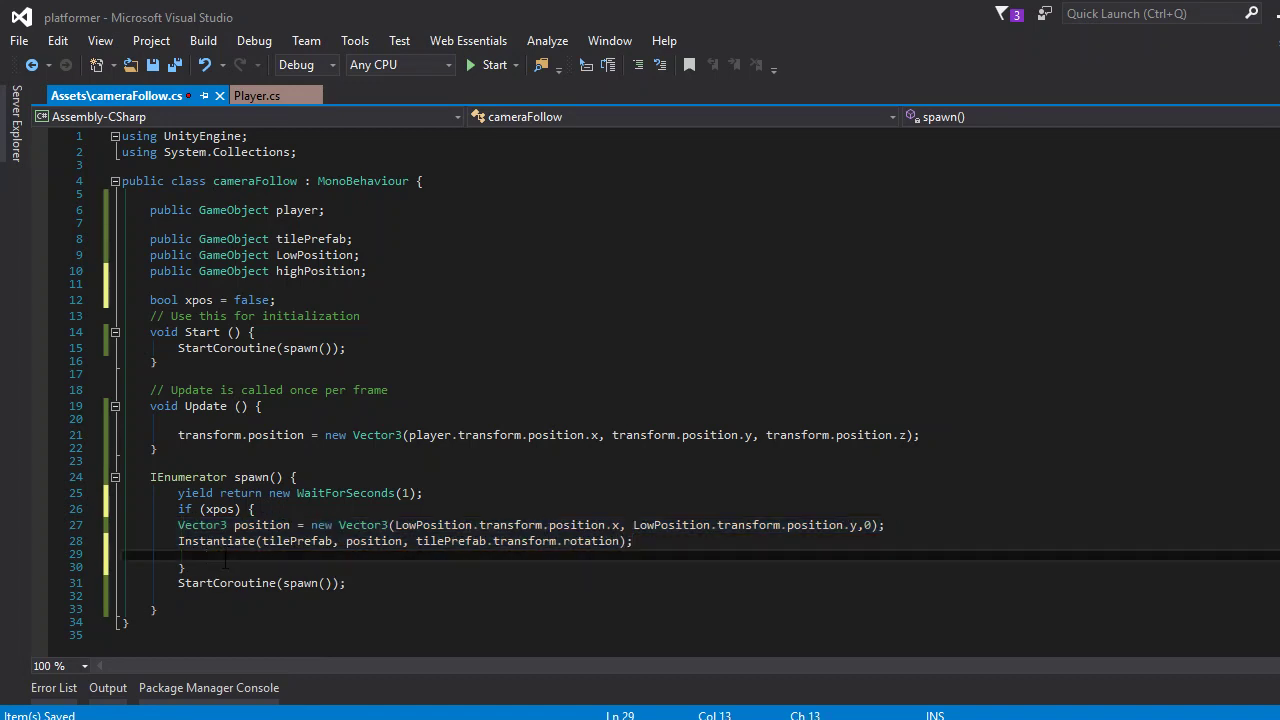
{"action": "type", "text": "xpcs"}
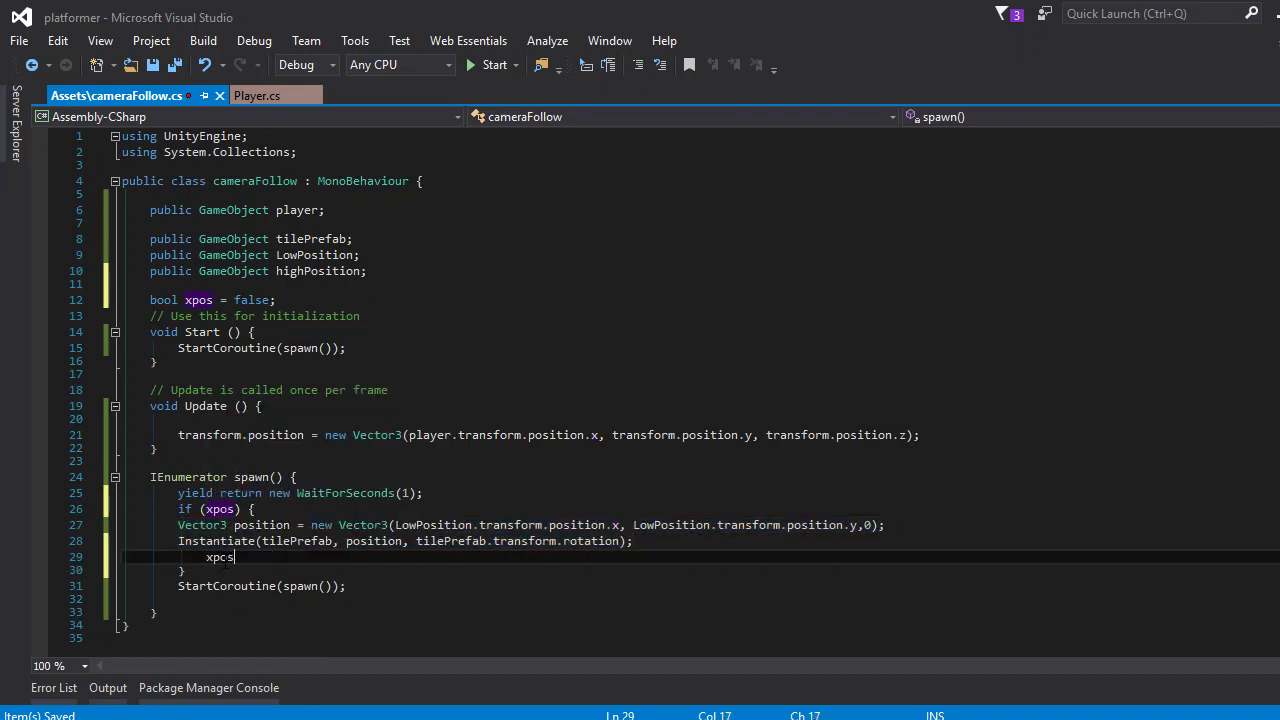
{"action": "type", "text": " = false"}
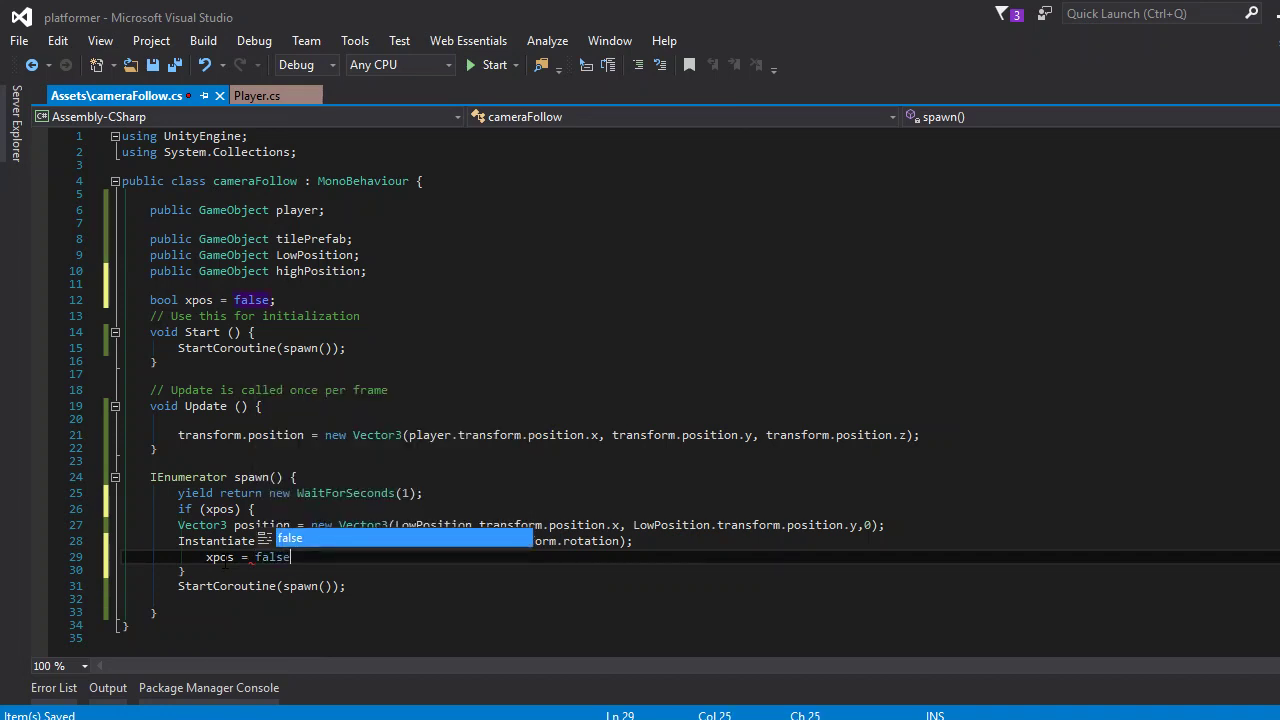
{"action": "type", "text": ";"}
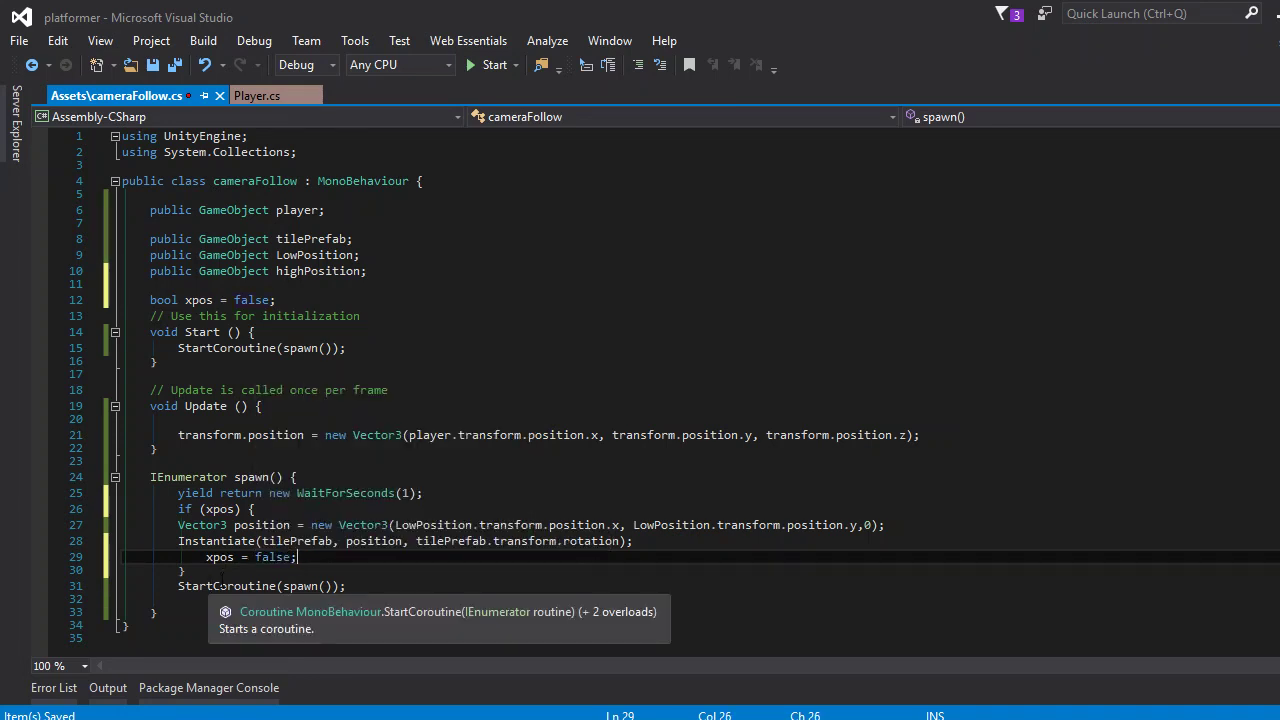
Add an else block after the if and paste the three copied lines into it.
{"action": "left_click", "coordinate": [226, 574]}
{"action": "key", "text": "Return"}
{"action": "type", "text": "else"}
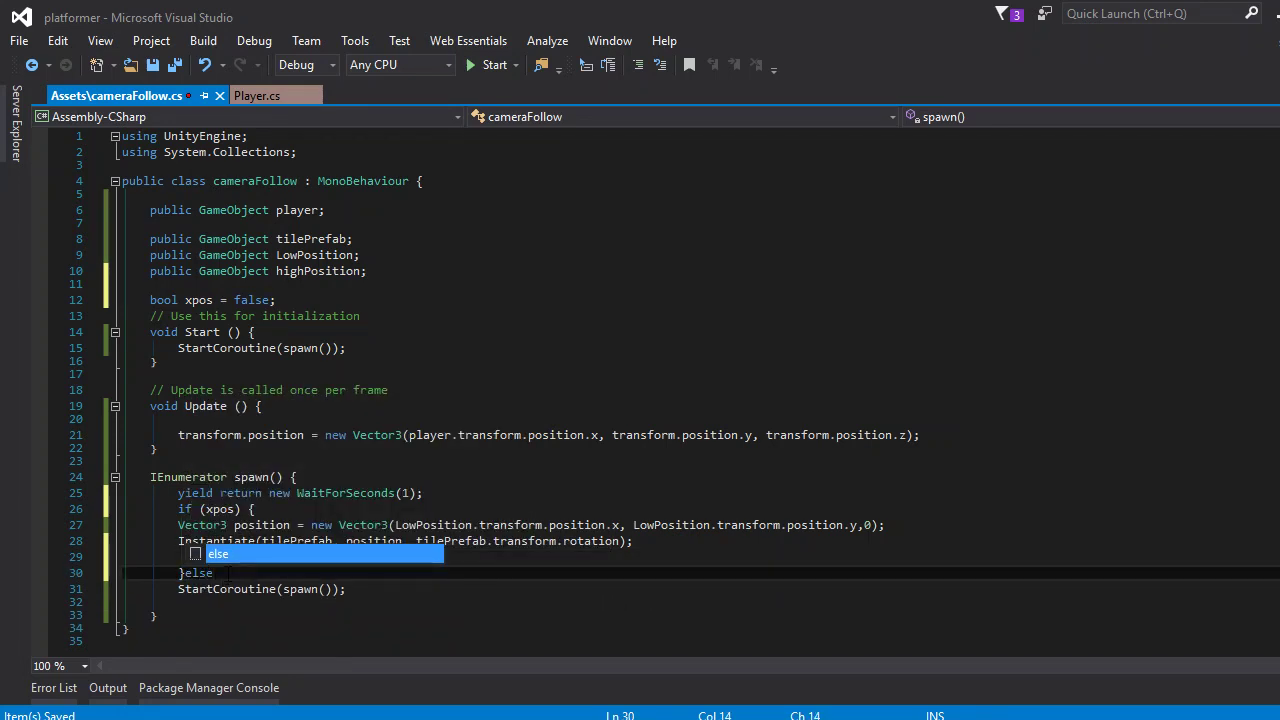
{"action": "type", "text": " {"}
{"action": "key", "text": "Return"}
{"action": "key", "text": "Return"}
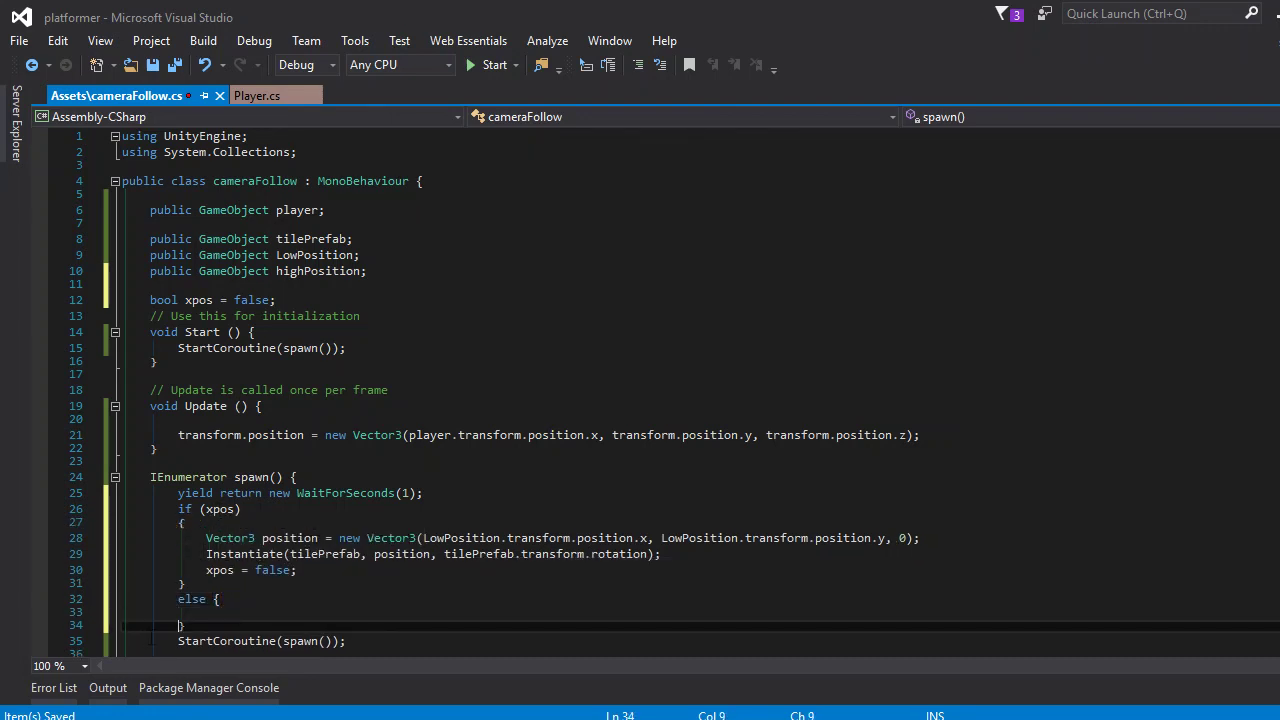
{"action": "left_click_drag", "start_coordinate": [200, 537], "coordinate": [727, 566]}
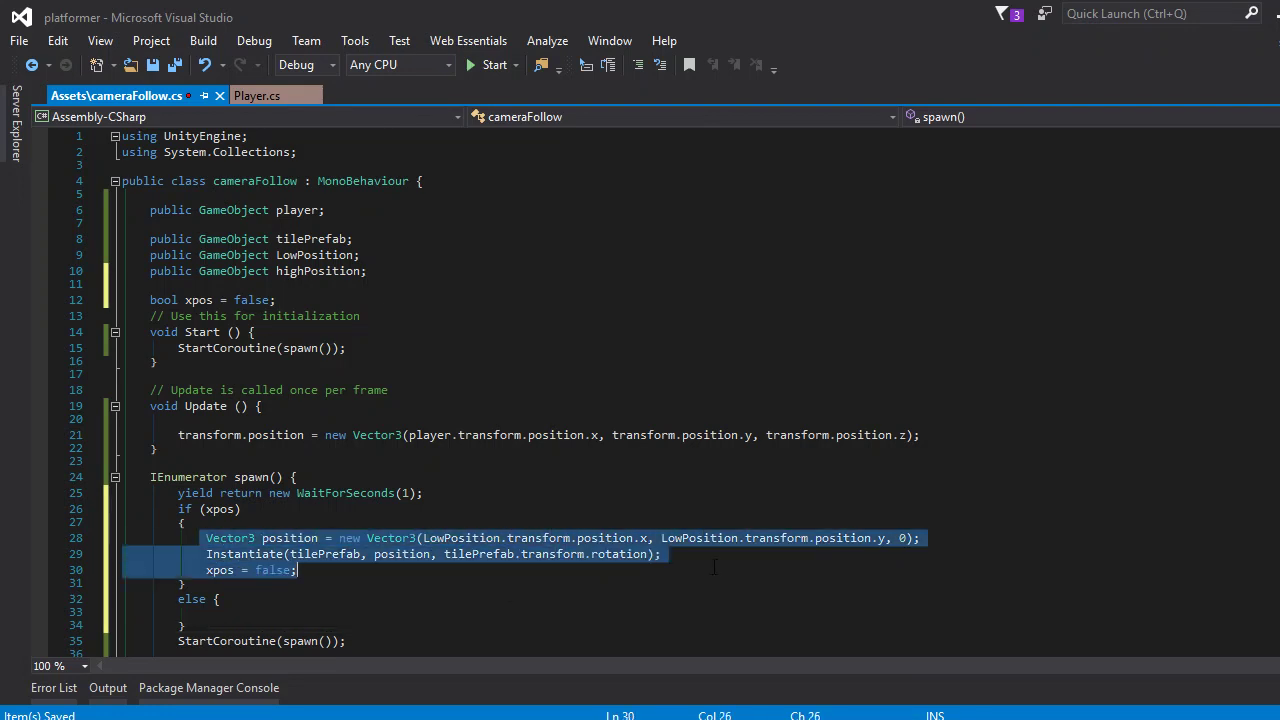
{"action": "left_click", "coordinate": [258, 613]}
{"action": "type", "text": "Vector3 position = new Vector3(LowPosition.transform.position.x, LowPosition.transform.position.y, 0);             Instantiate(tilePrefab, position, tilePrefab.transform.rotation);             xpos = false;"}
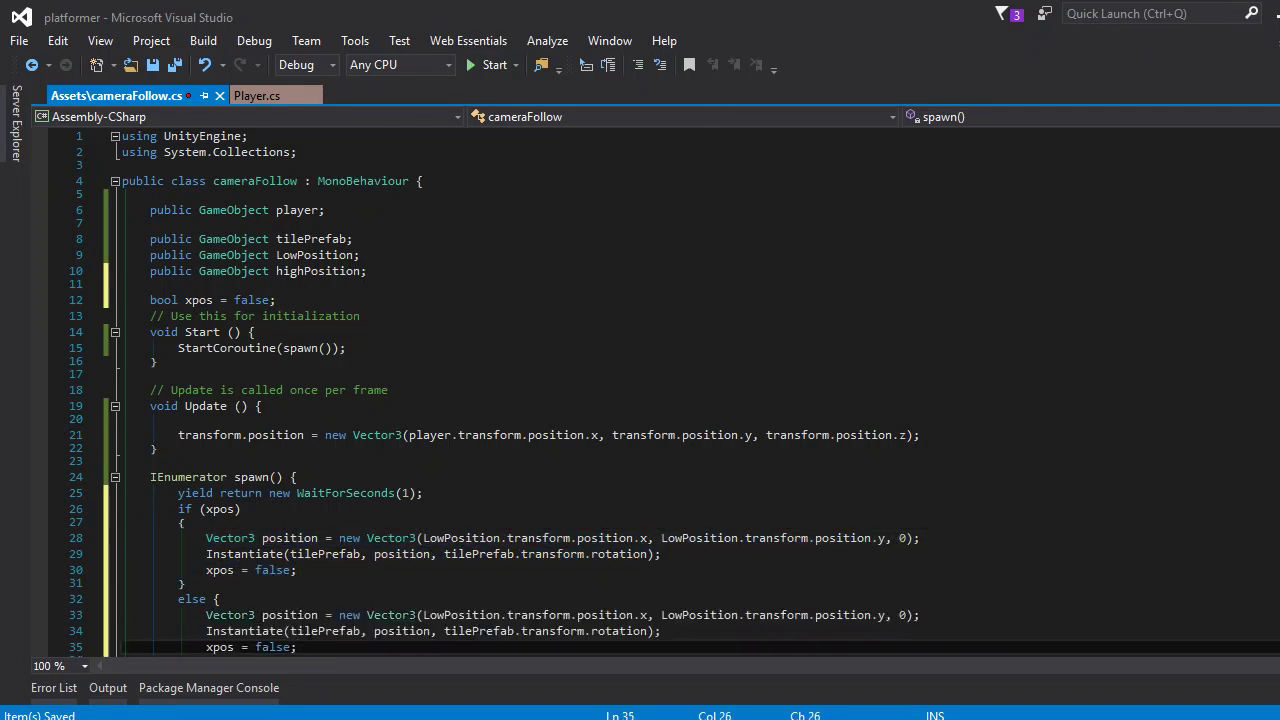
{"action": "left_click", "coordinate": [283, 647]}
In the else branch set xpos = true, change both LowPosition to highPosition, and save all.
{"action": "key", "text": "Delete"}
{"action": "key", "text": "BackSpace"}
{"action": "key", "text": "BackSpace"}
{"action": "key", "text": "BackSpace"}
{"action": "key", "text": "BackSpace"}
{"action": "type", "text": "true"}
{"action": "scroll", "coordinate": [517, 521], "scroll_direction": "down", "scroll_amount": 2}
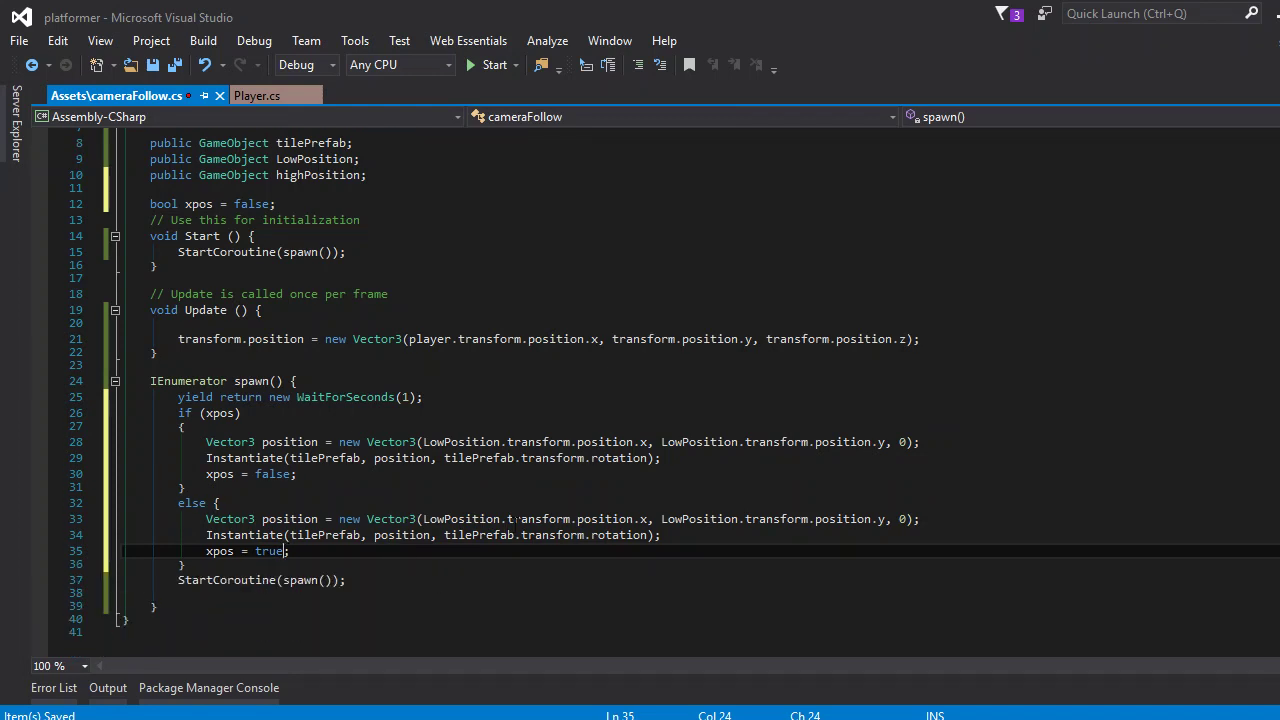
{"action": "left_click", "coordinate": [445, 519]}
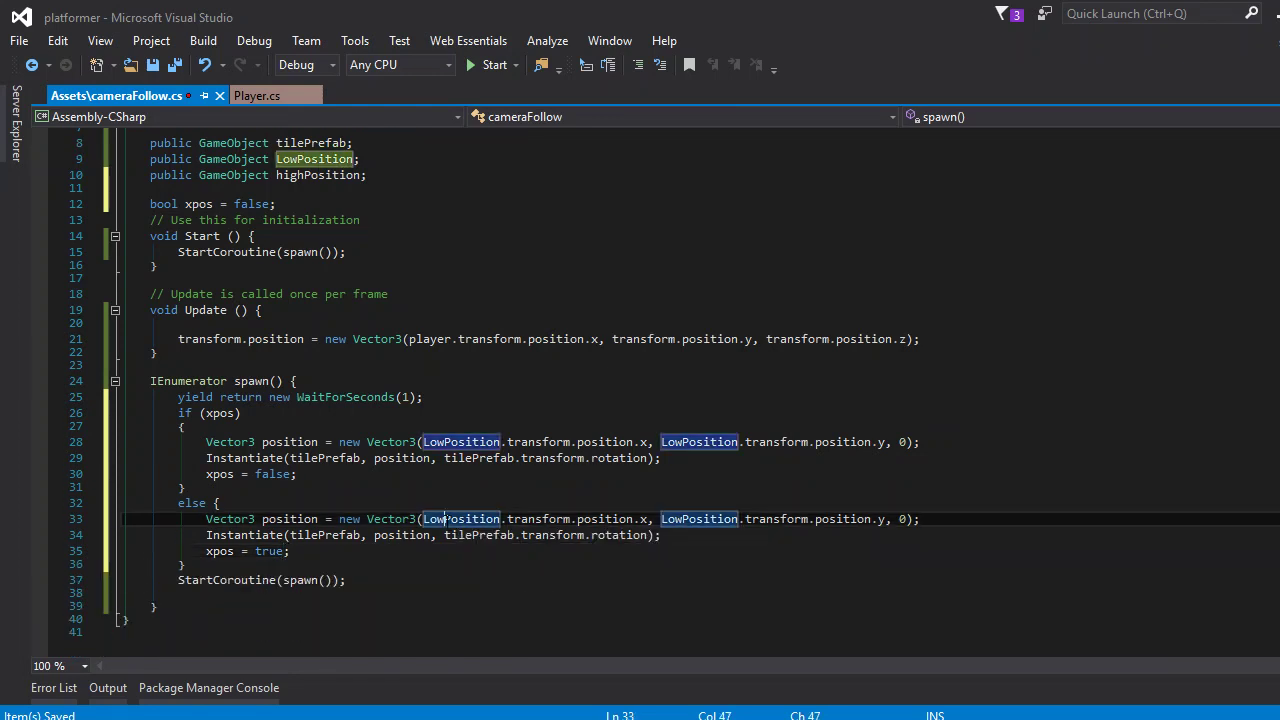
{"action": "key", "text": "BackSpace"}
{"action": "key", "text": "BackSpace"}
{"action": "key", "text": "BackSpace"}
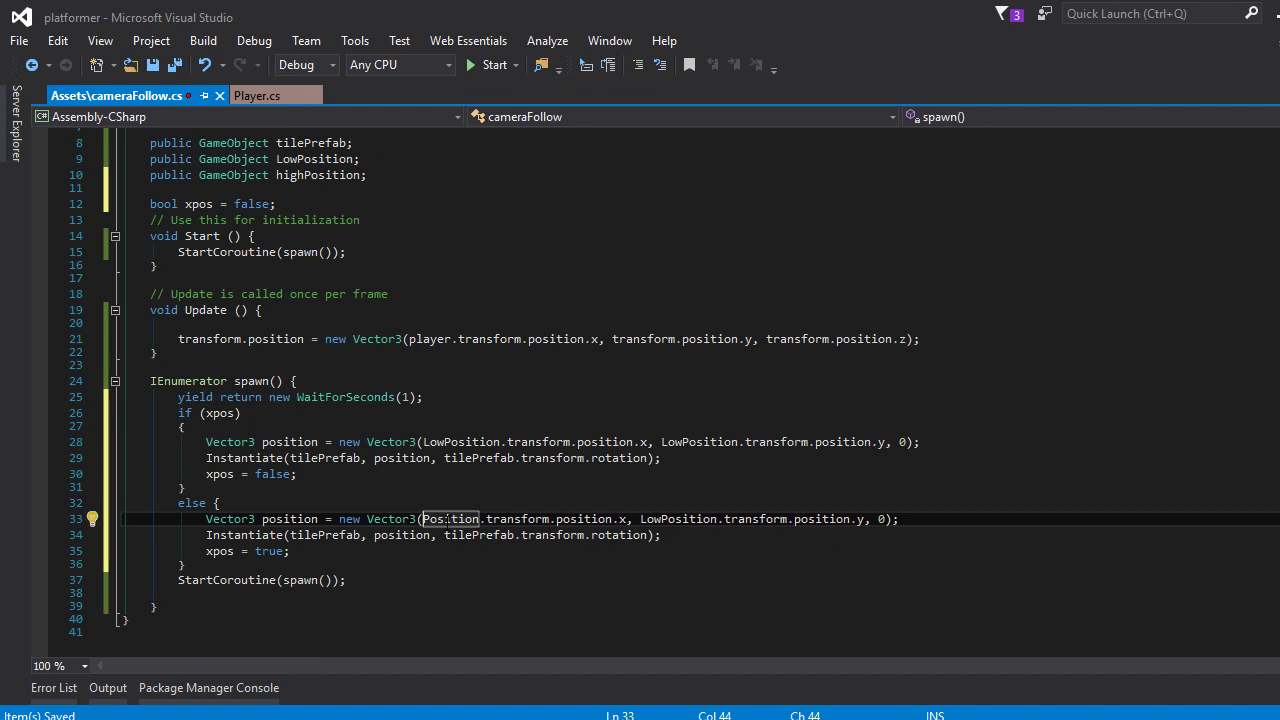
{"action": "type", "text": "high"}
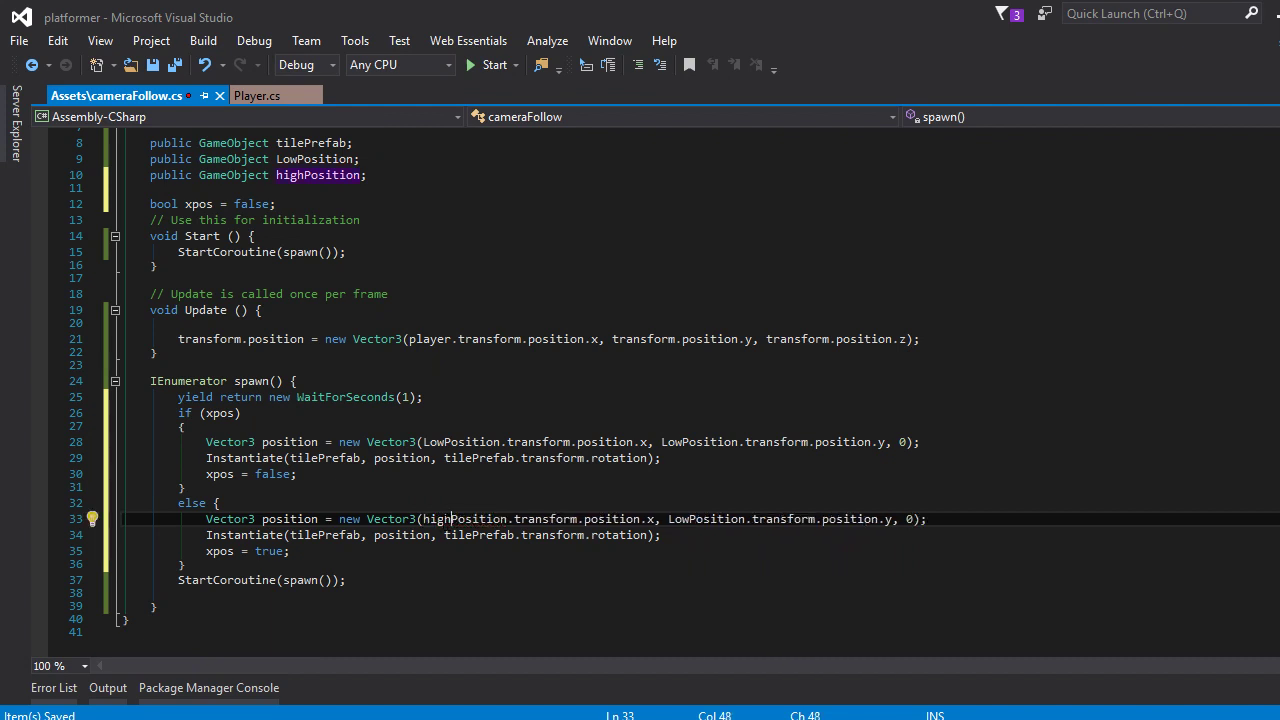
{"action": "double_click", "coordinate": [703, 519]}
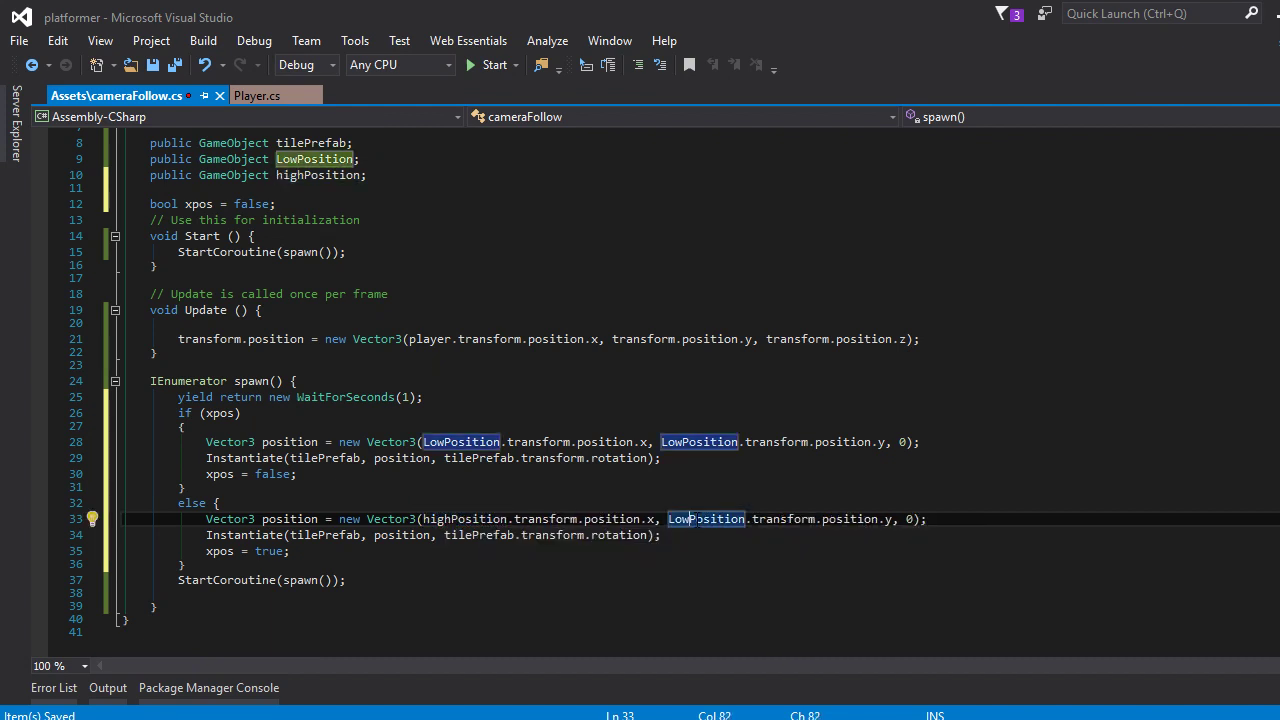
{"action": "key", "text": "BackSpace"}
{"action": "key", "text": "BackSpace"}
{"action": "key", "text": "BackSpace"}
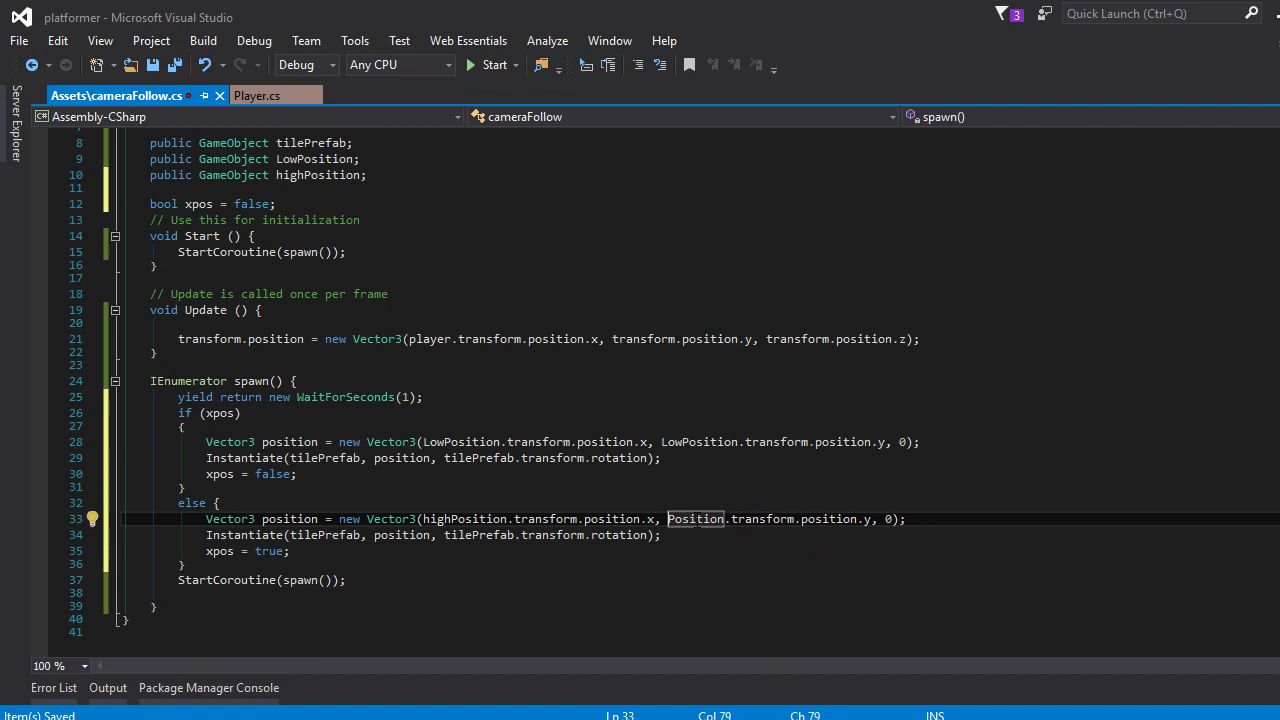
{"action": "type", "text": "hif"}
{"action": "key", "text": "BackSpace"}
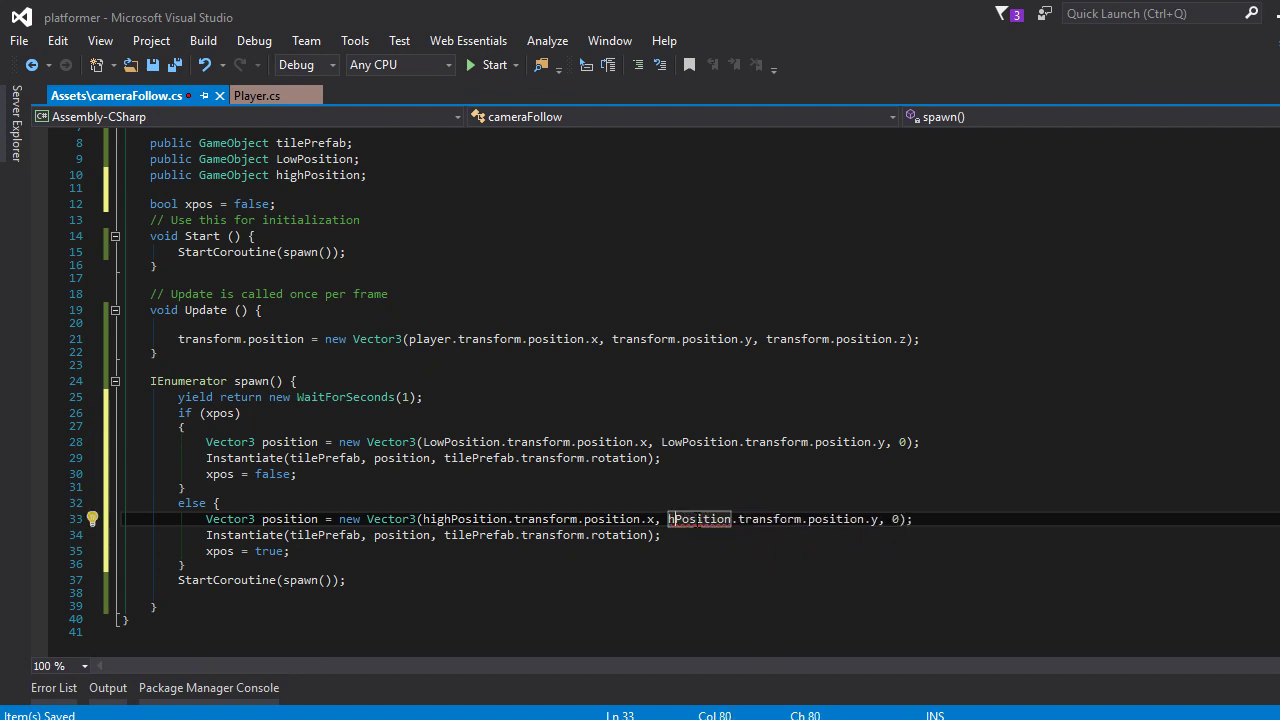
{"action": "type", "text": "gh"}
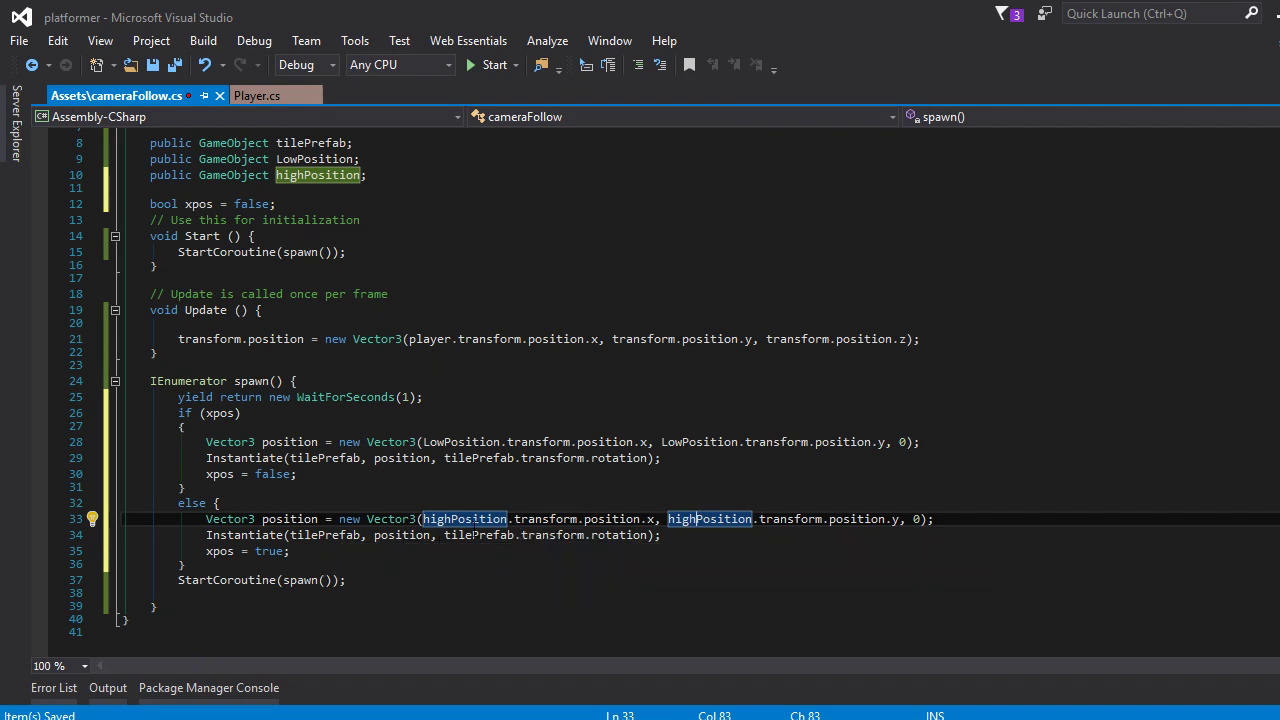
{"action": "left_click", "coordinate": [174, 65]}
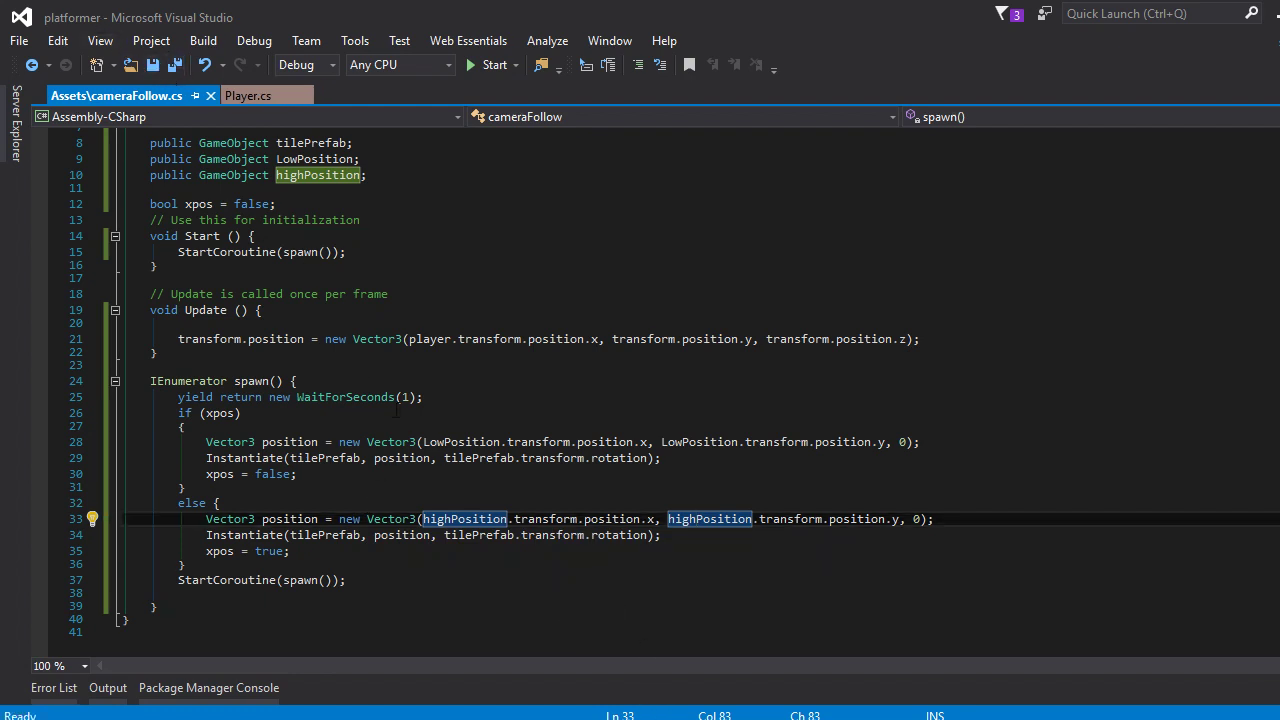
Shorten the WaitForSeconds delay on line 25 to 0.5f and save.
{"action": "left_click", "coordinate": [414, 397]}
{"action": "key", "text": "BackSpace"}
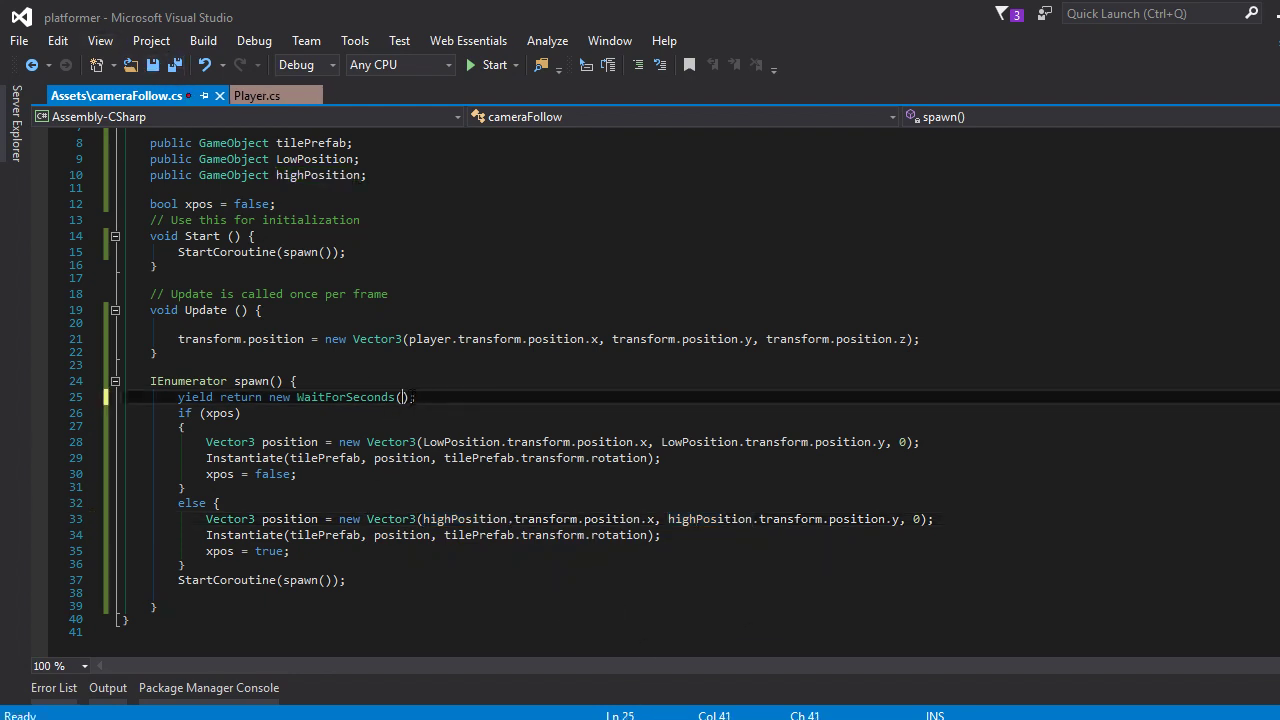
{"action": "type", "text": "0."}
{"action": "type", "text": "5f"}
{"action": "key", "text": "ctrl+s"}
Run and stop a play test of the alternating spawn in Unity.
{"action": "key", "text": "alt+Tab"}
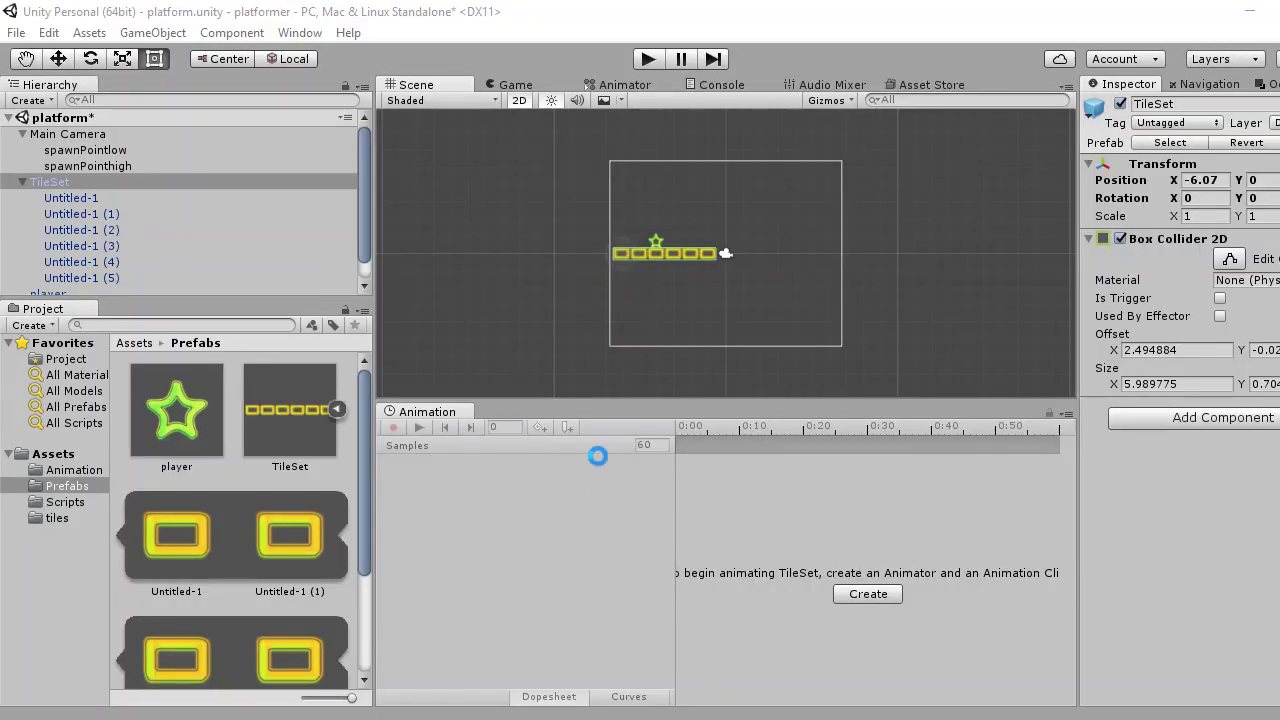
{"action": "left_click", "coordinate": [650, 59]}
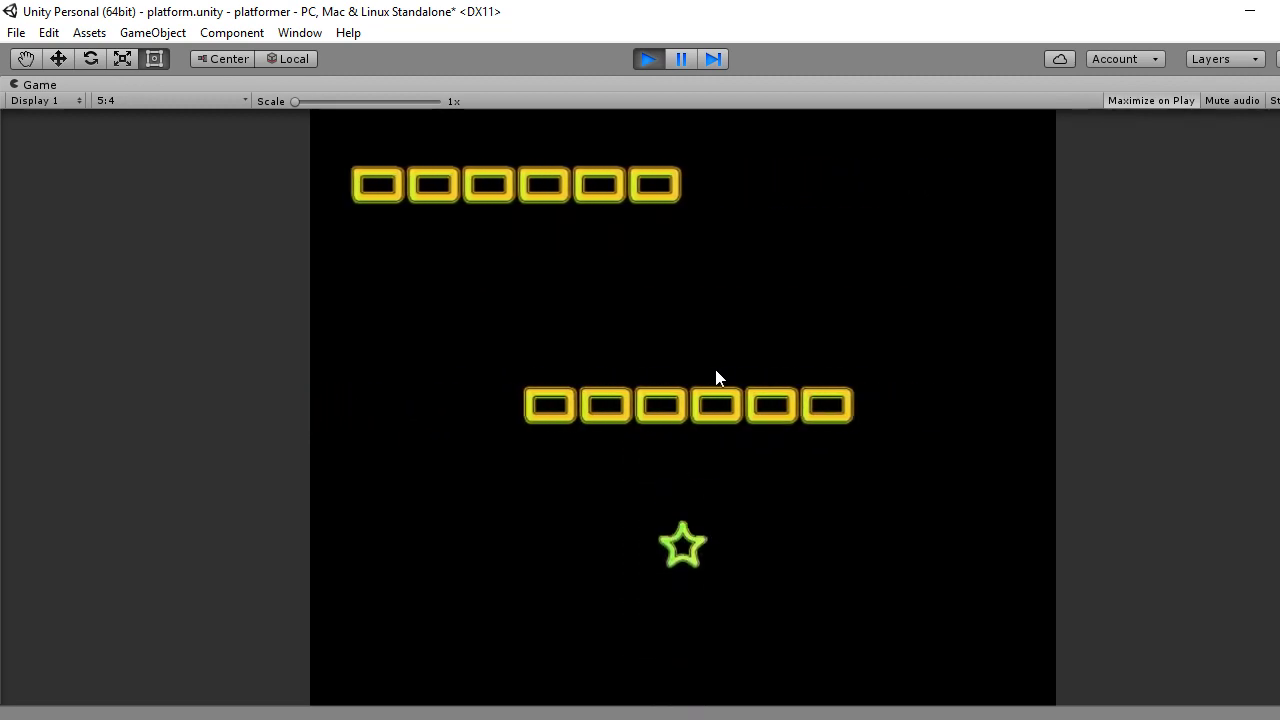
{"action": "left_click", "coordinate": [658, 60]}
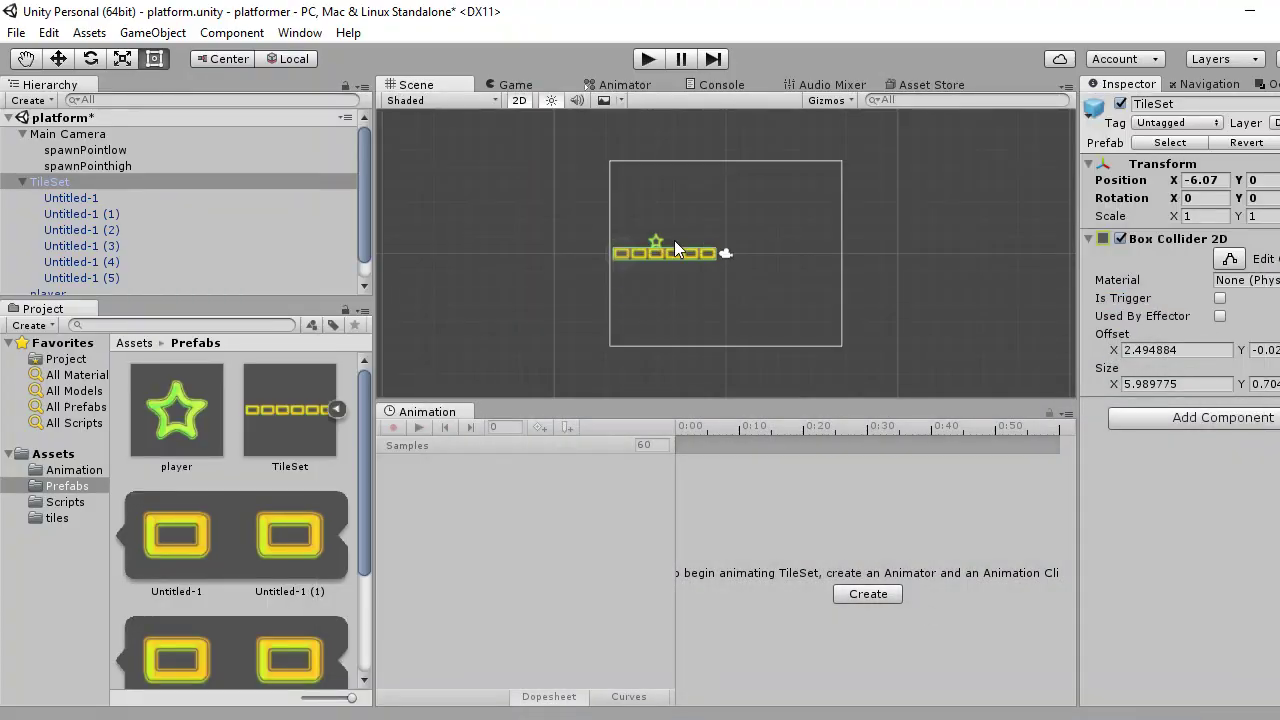
Duplicate the TileSet platform and raise the copy to about X -2.85, Y 3.87.
{"action": "left_click", "coordinate": [674, 251]}
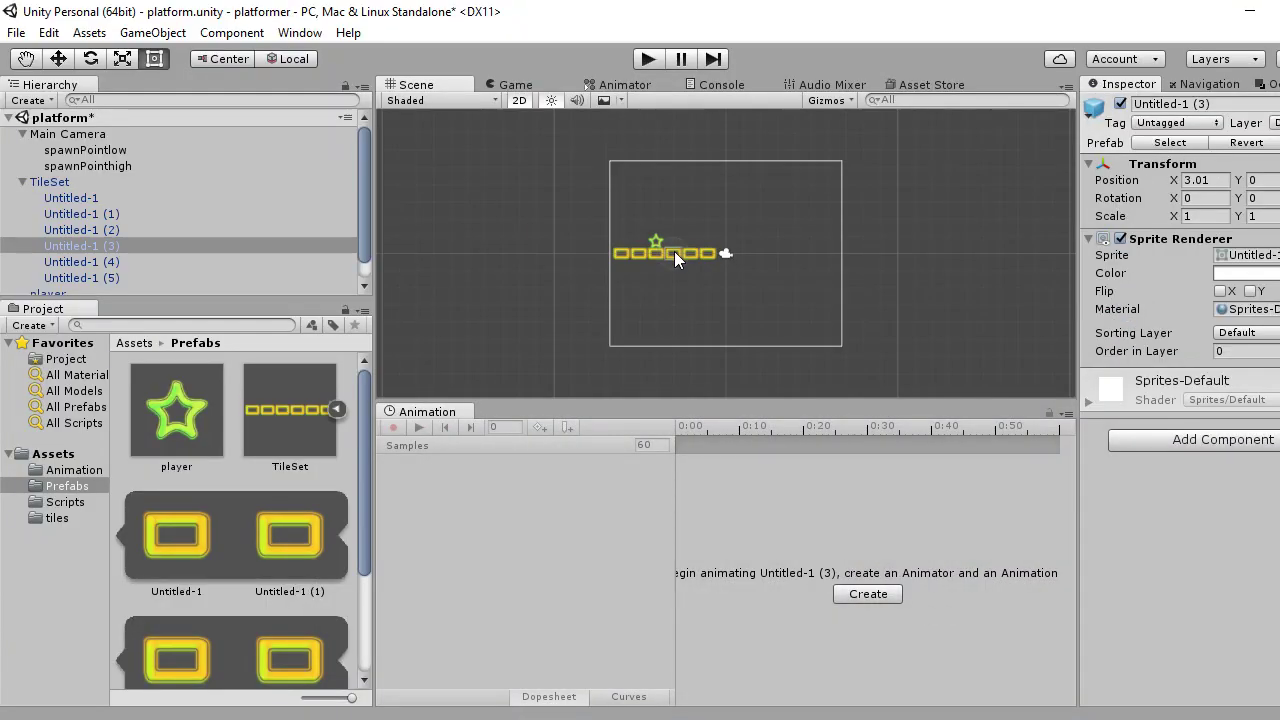
{"action": "left_click", "coordinate": [674, 251]}
{"action": "key", "text": "ctrl+d"}
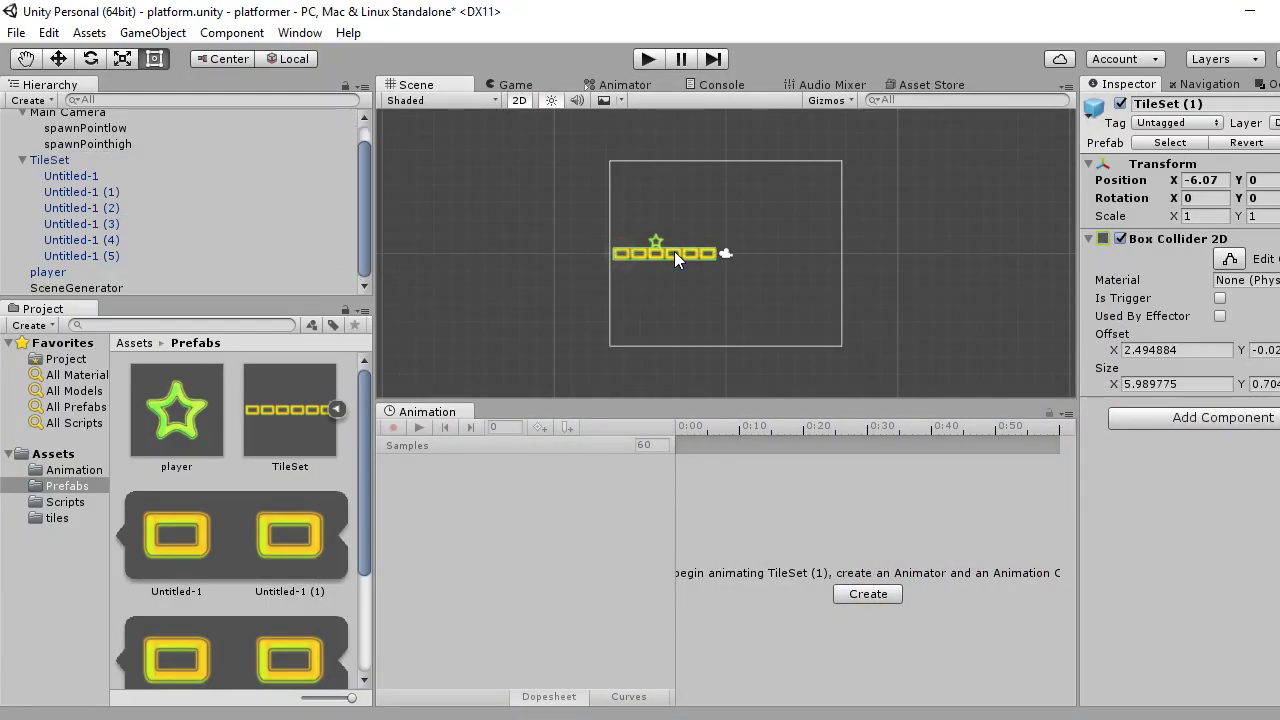
{"action": "key", "text": "w"}
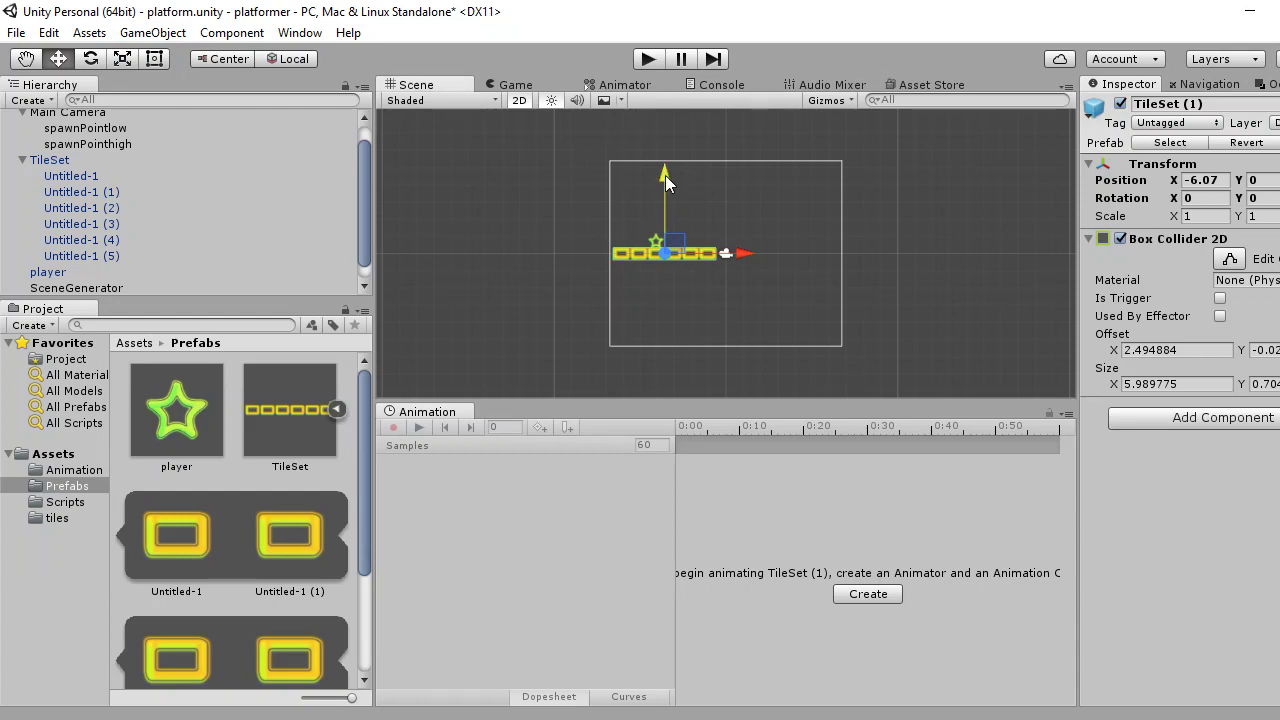
{"action": "left_click_drag", "start_coordinate": [665, 175], "coordinate": [665, 109]}
{"action": "left_click_drag", "start_coordinate": [742, 193], "coordinate": [798, 193]}
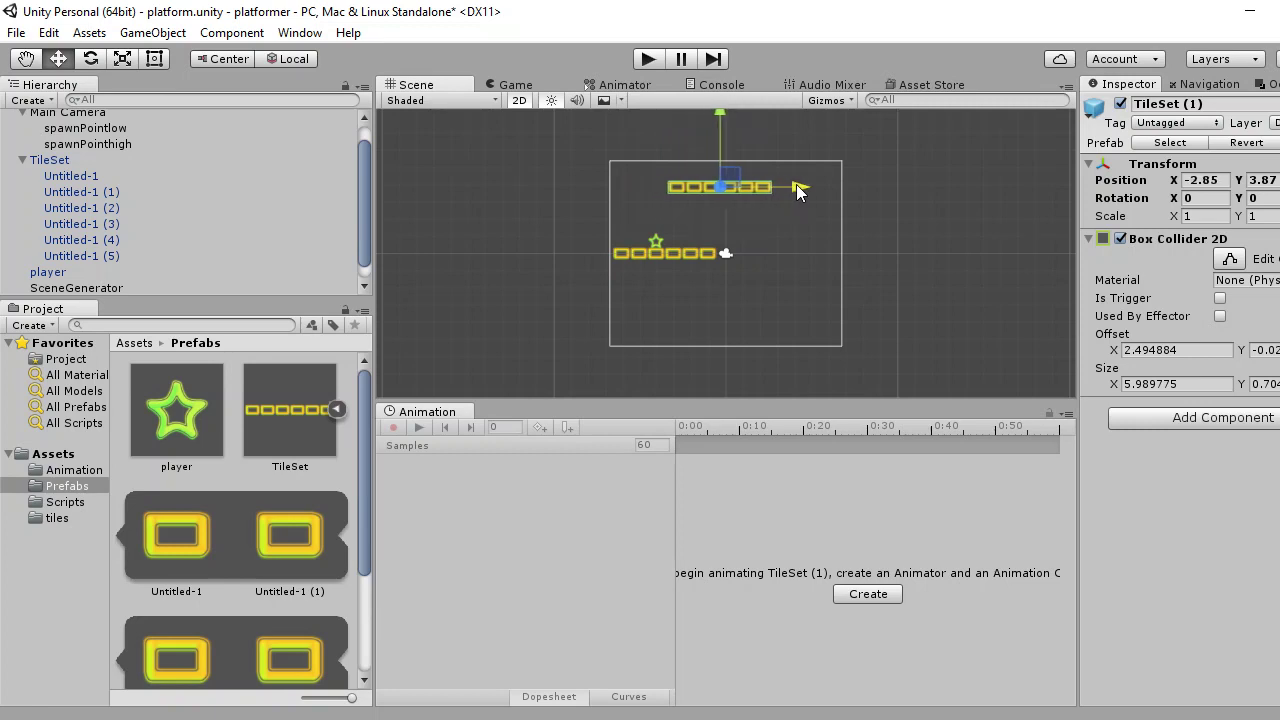
Play-test, flipping the star between the lower and upper platforms three times.
{"action": "left_click", "coordinate": [647, 60]}
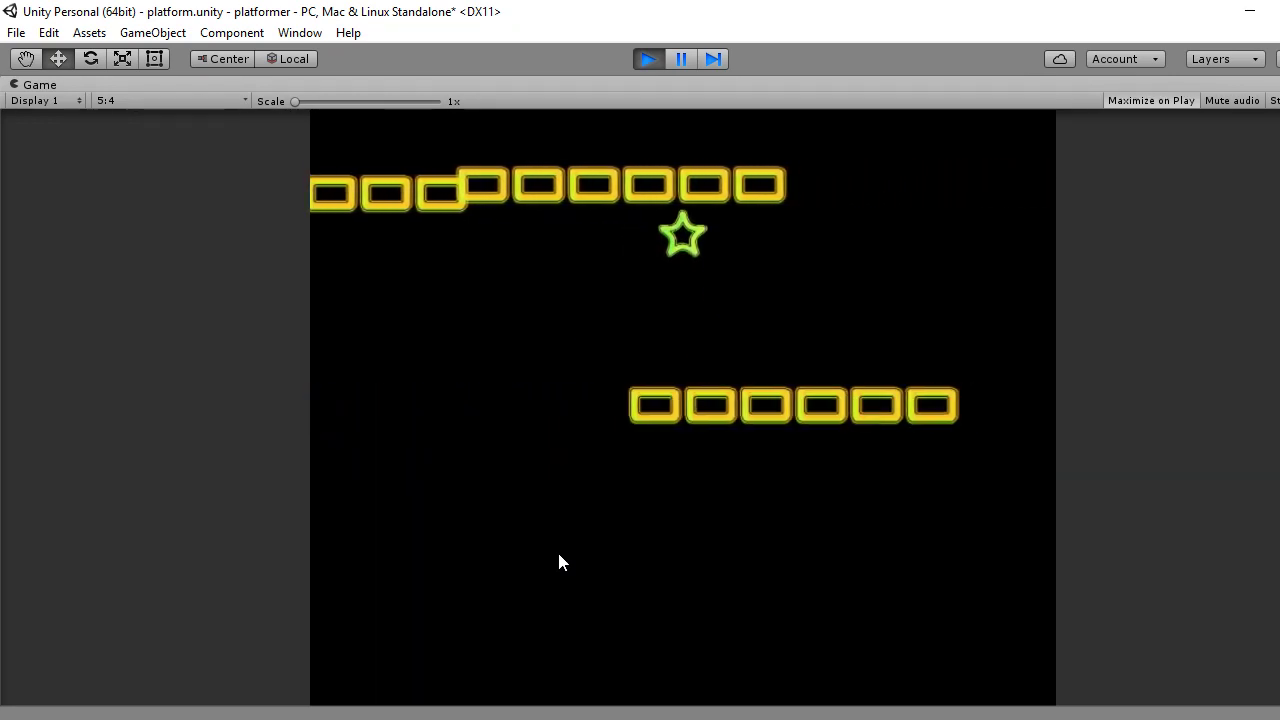
{"action": "key", "text": "space"}
{"action": "key", "text": "space"}
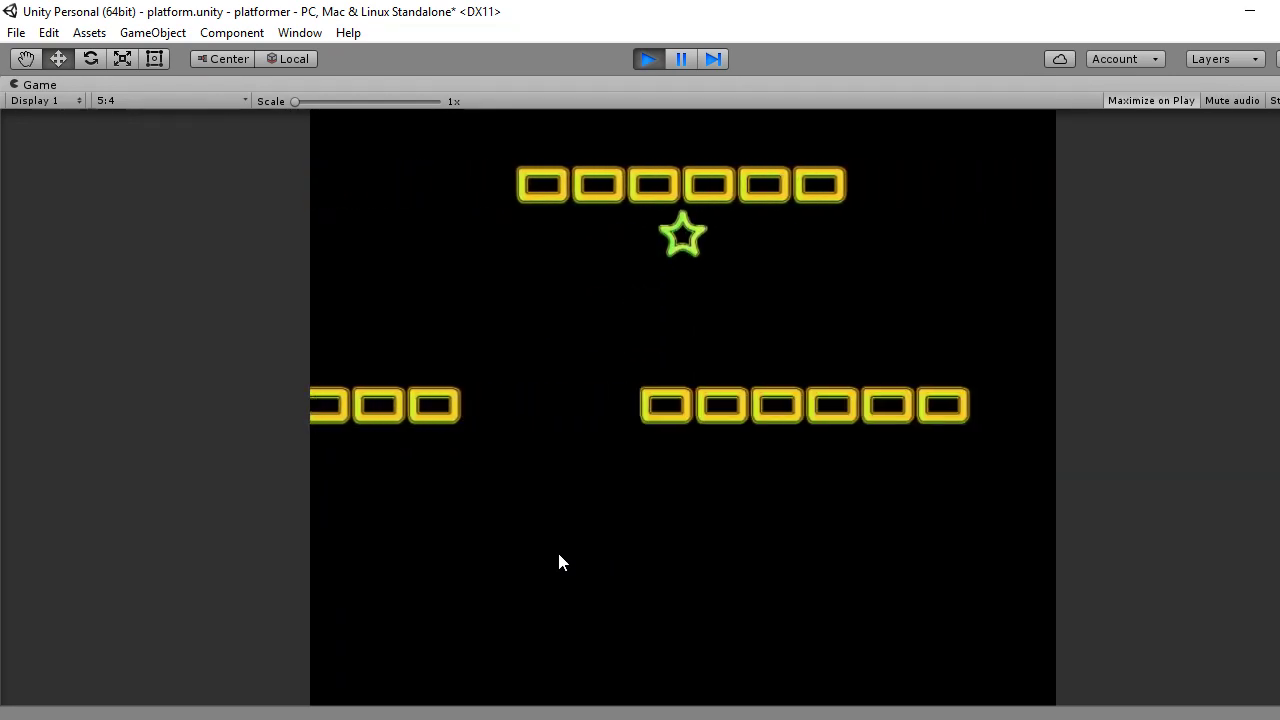
{"action": "key", "text": "space"}
{"action": "key", "text": "space"}
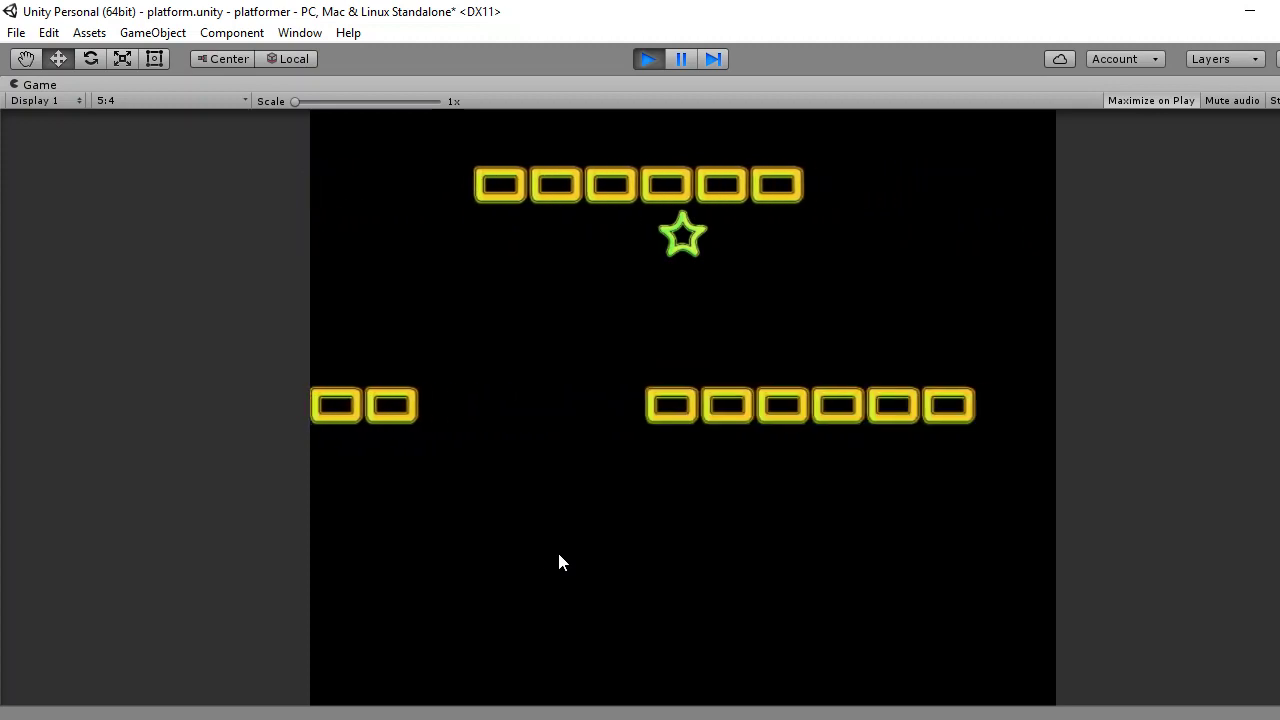
{"action": "key", "text": "space"}
{"action": "key", "text": "space"}
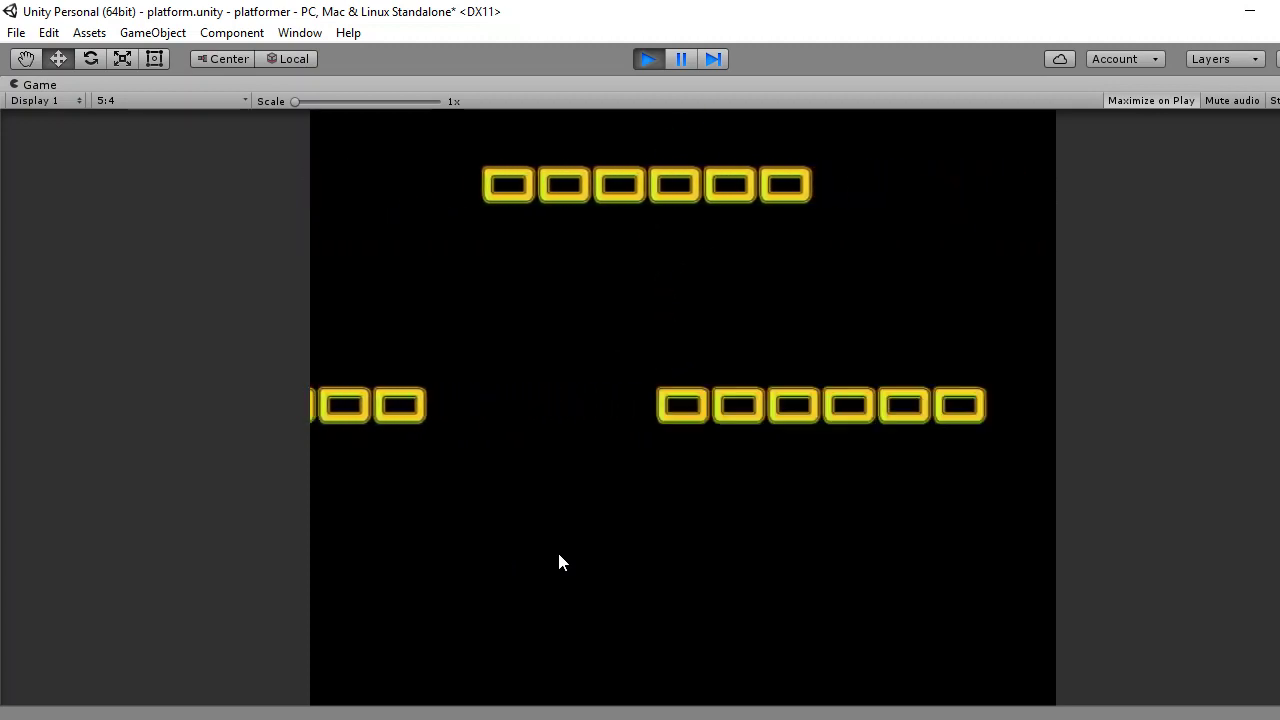
Restore the editor layout and enlarge the Game view over the Animation panel.
{"action": "left_click", "coordinate": [686, 67]}
{"action": "left_click", "coordinate": [546, 84]}
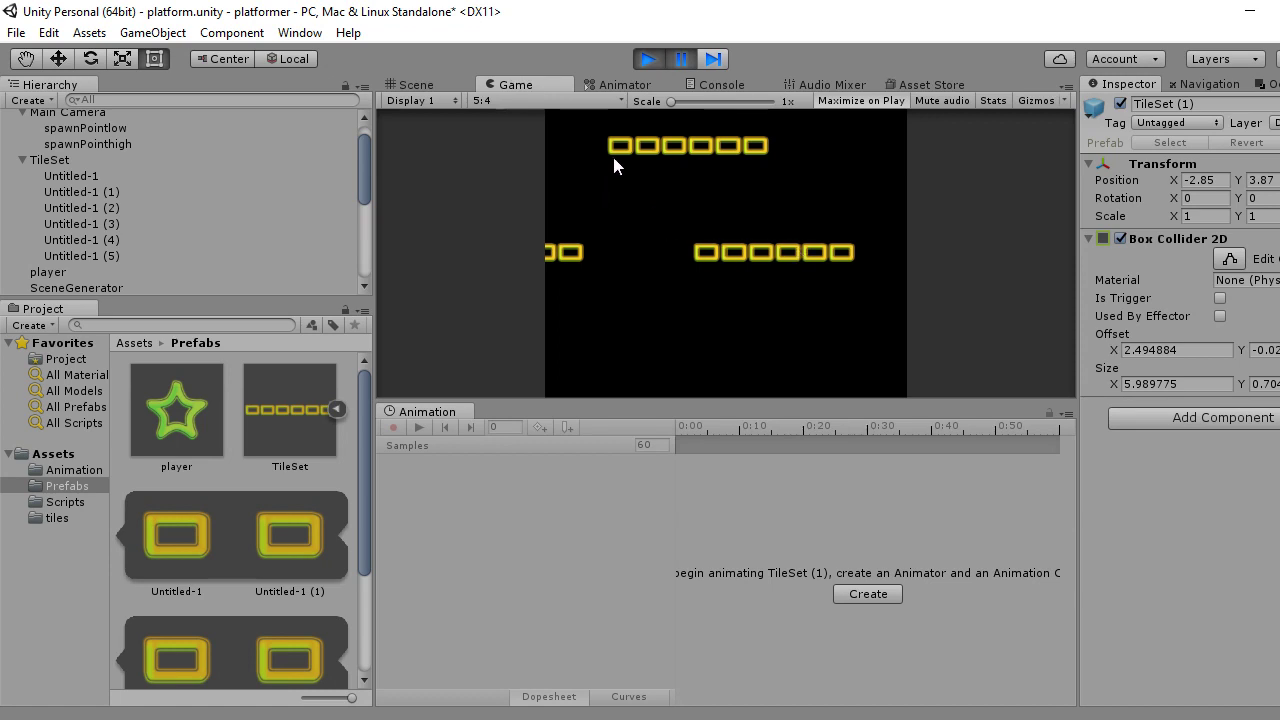
{"action": "left_click_drag", "start_coordinate": [611, 398], "coordinate": [611, 590]}
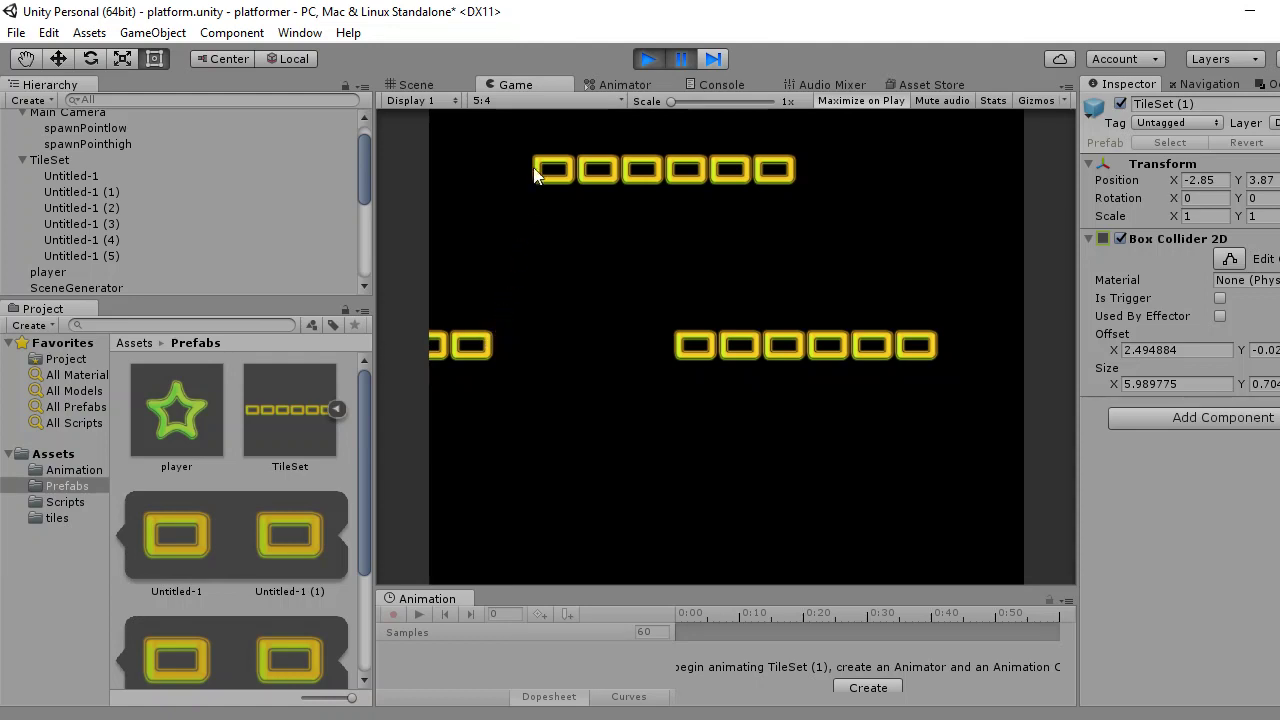
Stop the play test, change the spawn wait from 0.5f to 0.25f, and save cameraFollow.cs.
{"action": "left_click", "coordinate": [646, 60]}
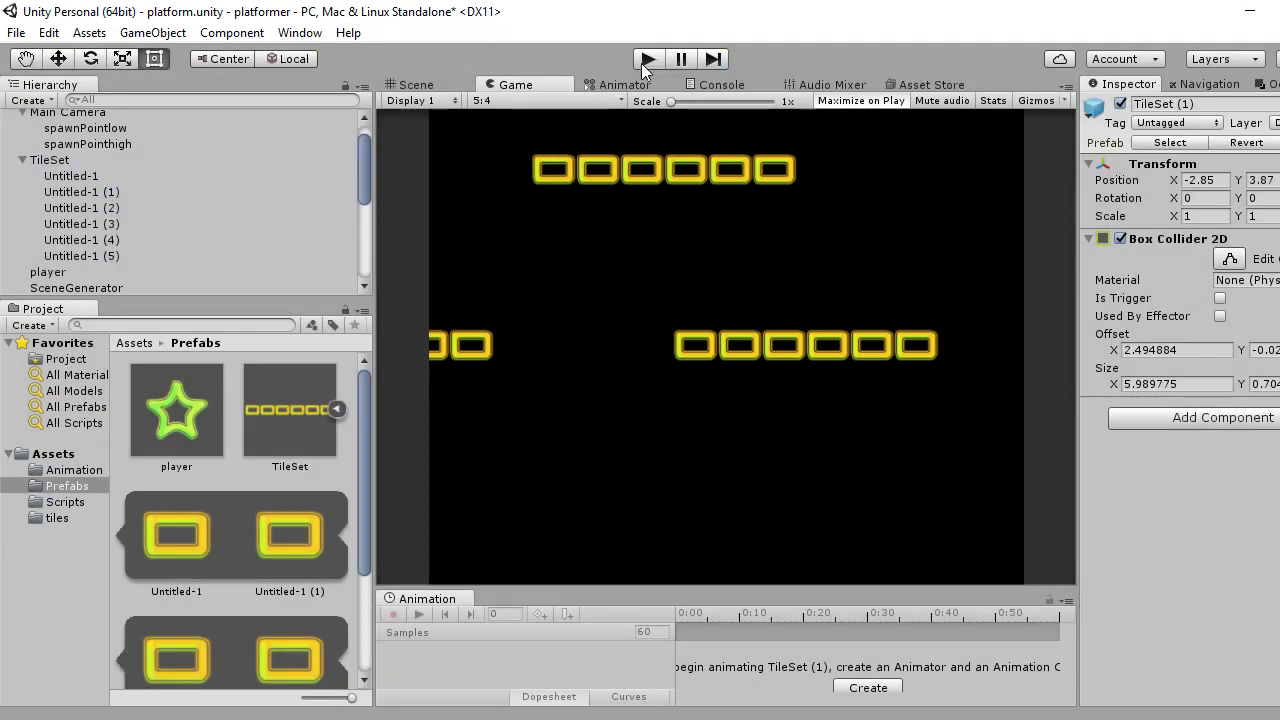
{"action": "key", "text": "alt+Tab"}
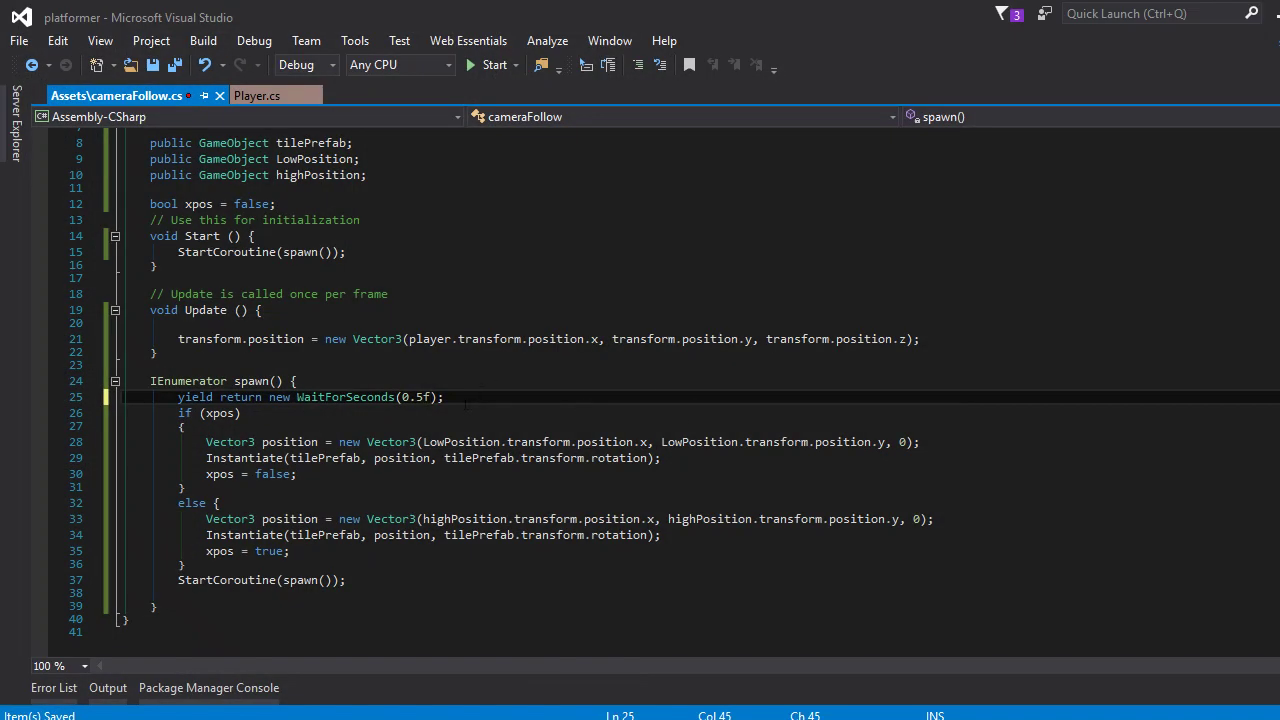
{"action": "key", "text": "BackSpace"}
{"action": "type", "text": "25"}
{"action": "key", "text": "BackSpace"}
{"action": "key", "text": "BackSpace"}
{"action": "key", "text": "BackSpace"}
{"action": "type", "text": "2"}
{"action": "type", "text": "5"}
{"action": "type", "text": "f"}
{"action": "left_click", "coordinate": [176, 65]}
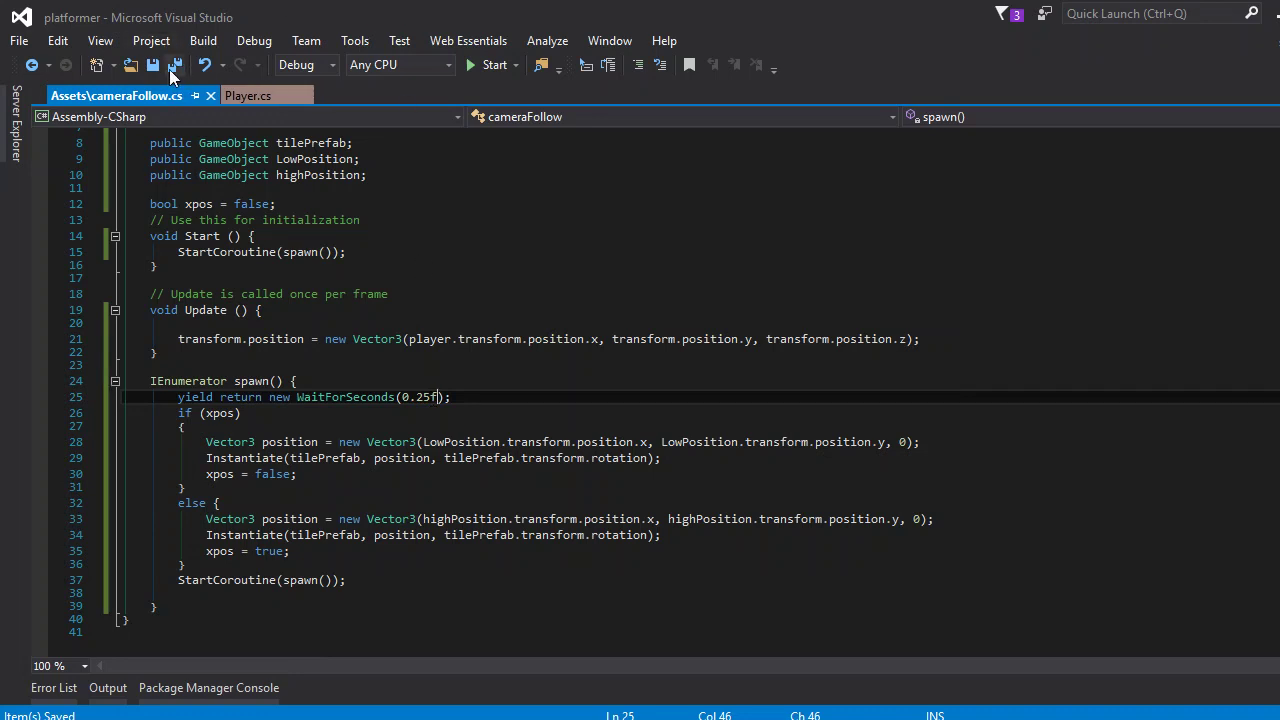
{"action": "key", "text": "alt+Tab"}
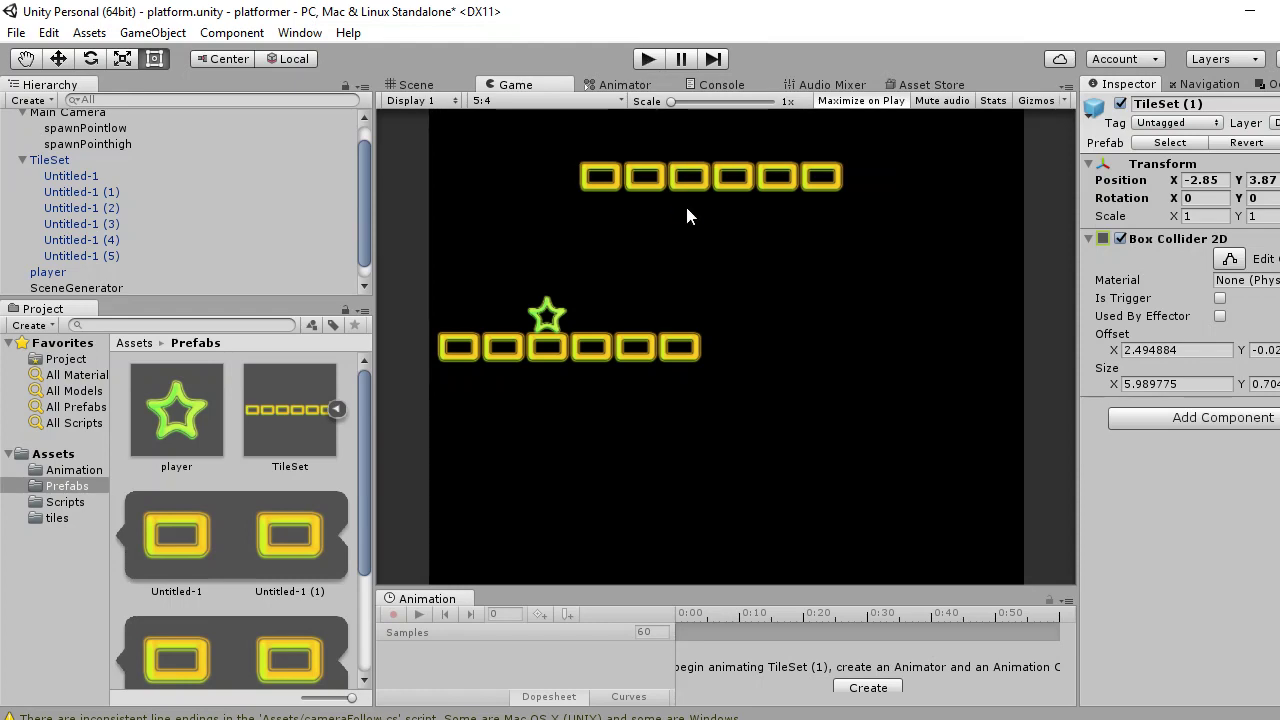
Play-test at the 0.25f delay, flipping the star between rows four times, then stop.
{"action": "left_click", "coordinate": [646, 60]}
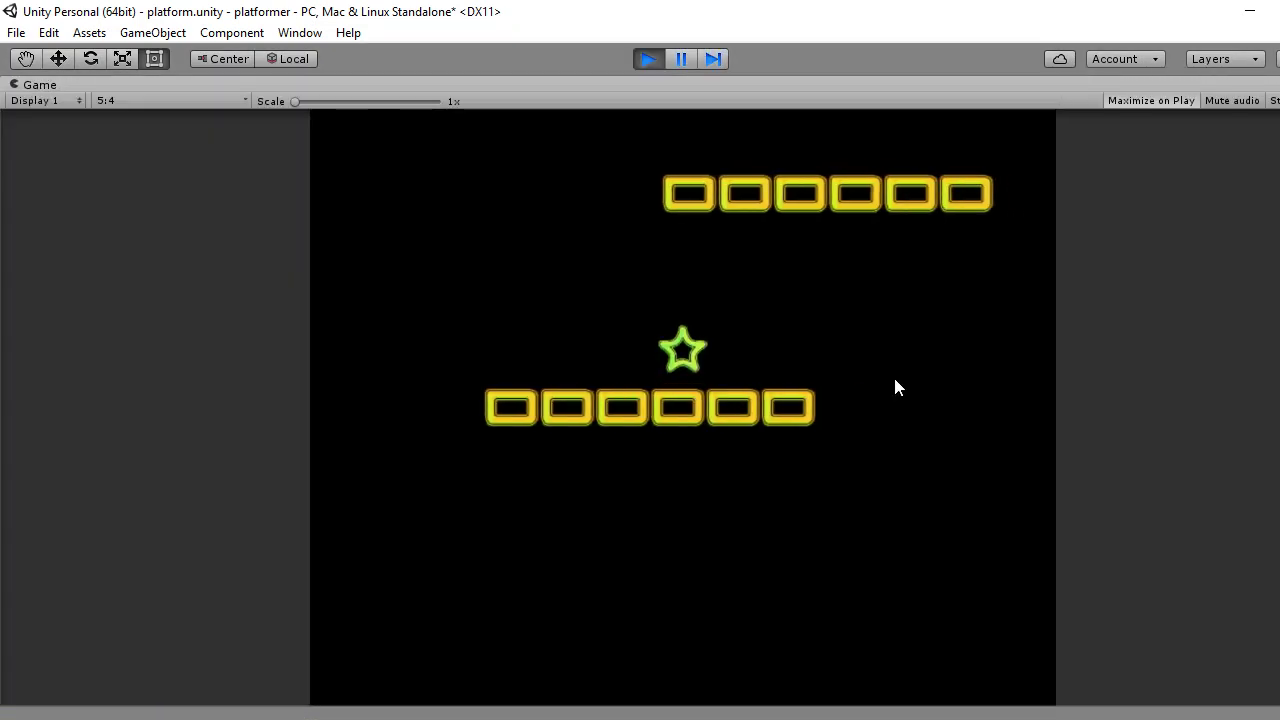
{"action": "key", "text": "space"}
{"action": "key", "text": "space"}
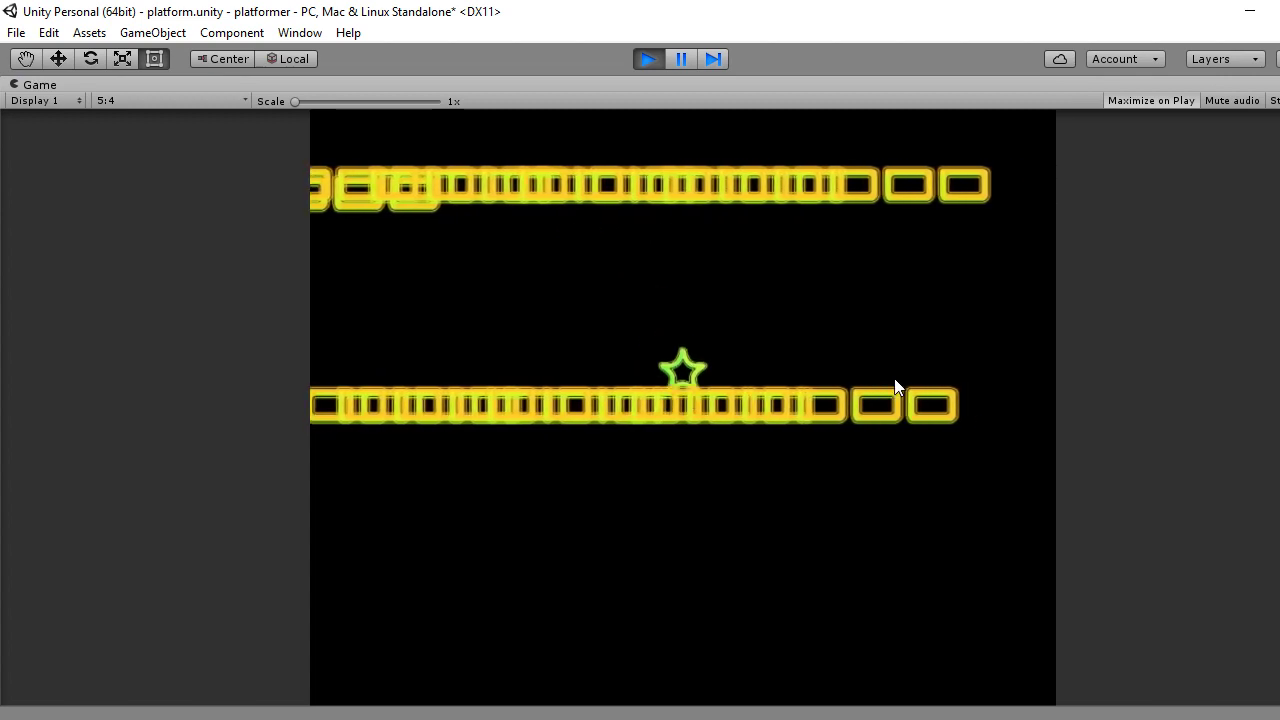
{"action": "key", "text": "space"}
{"action": "key", "text": "space"}
{"action": "key", "text": "space"}
{"action": "key", "text": "space"}
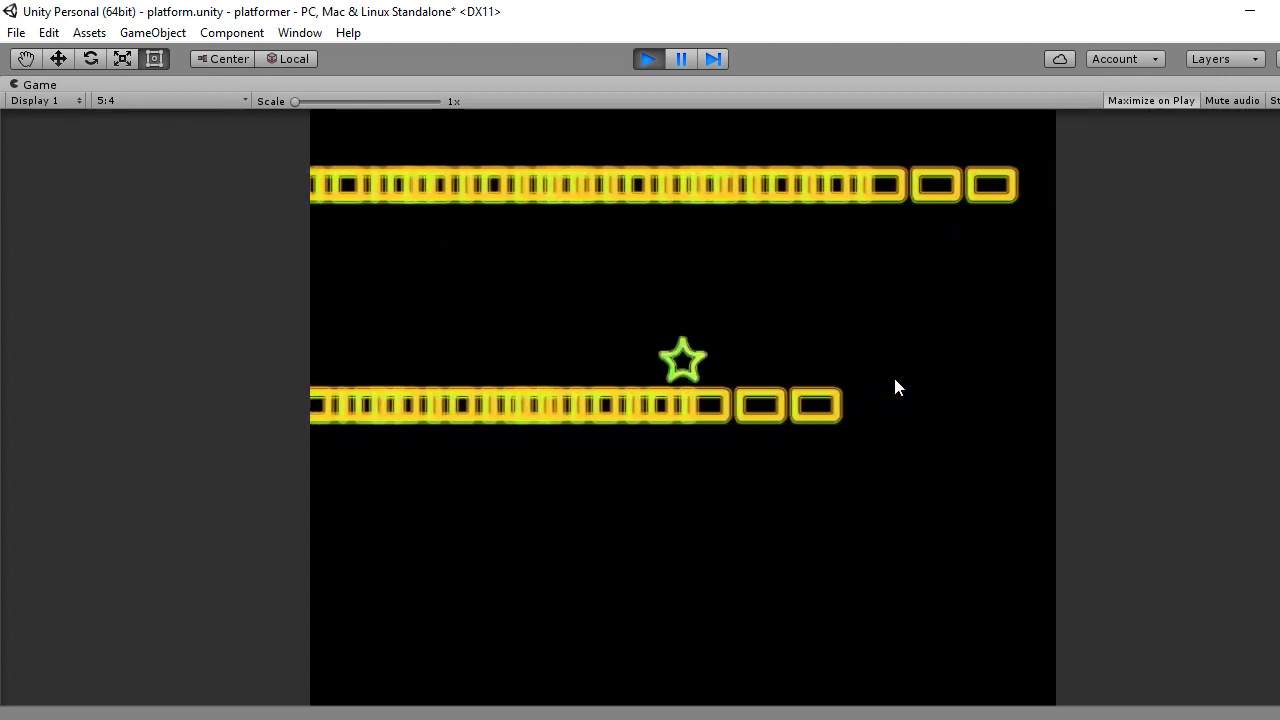
{"action": "key", "text": "space"}
{"action": "key", "text": "space"}
{"action": "key", "text": "space"}
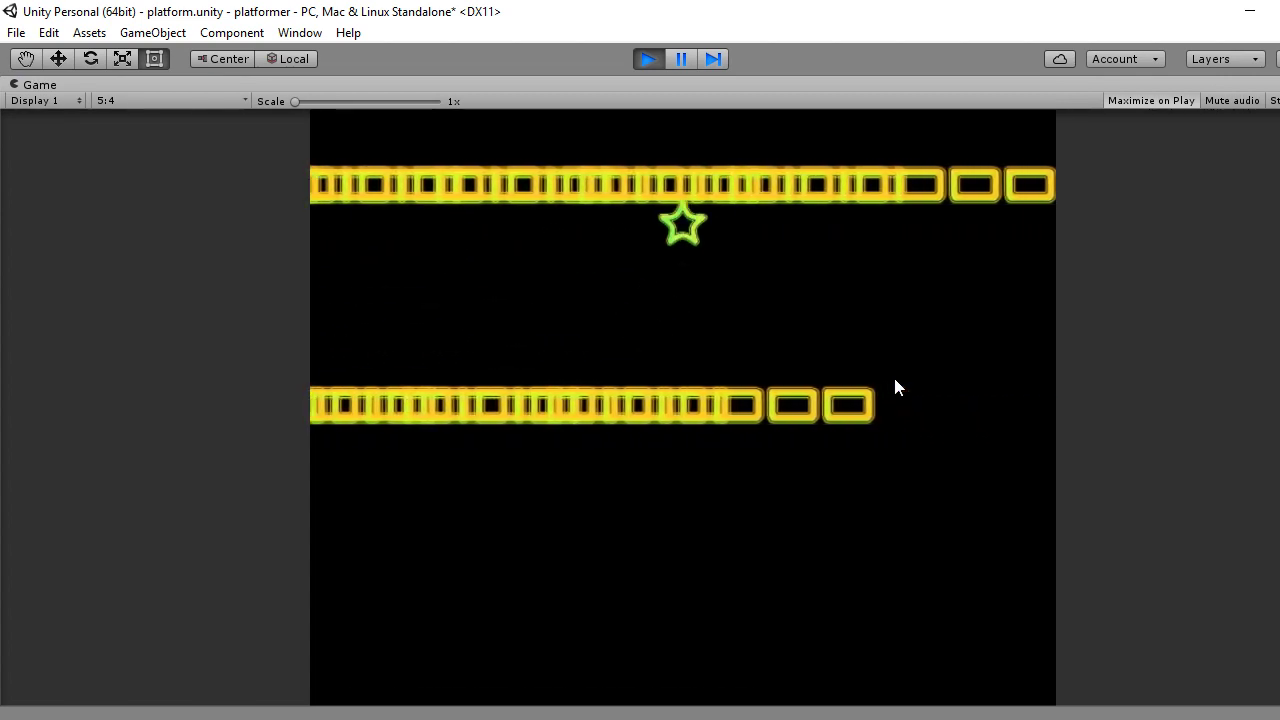
{"action": "key", "text": "space"}
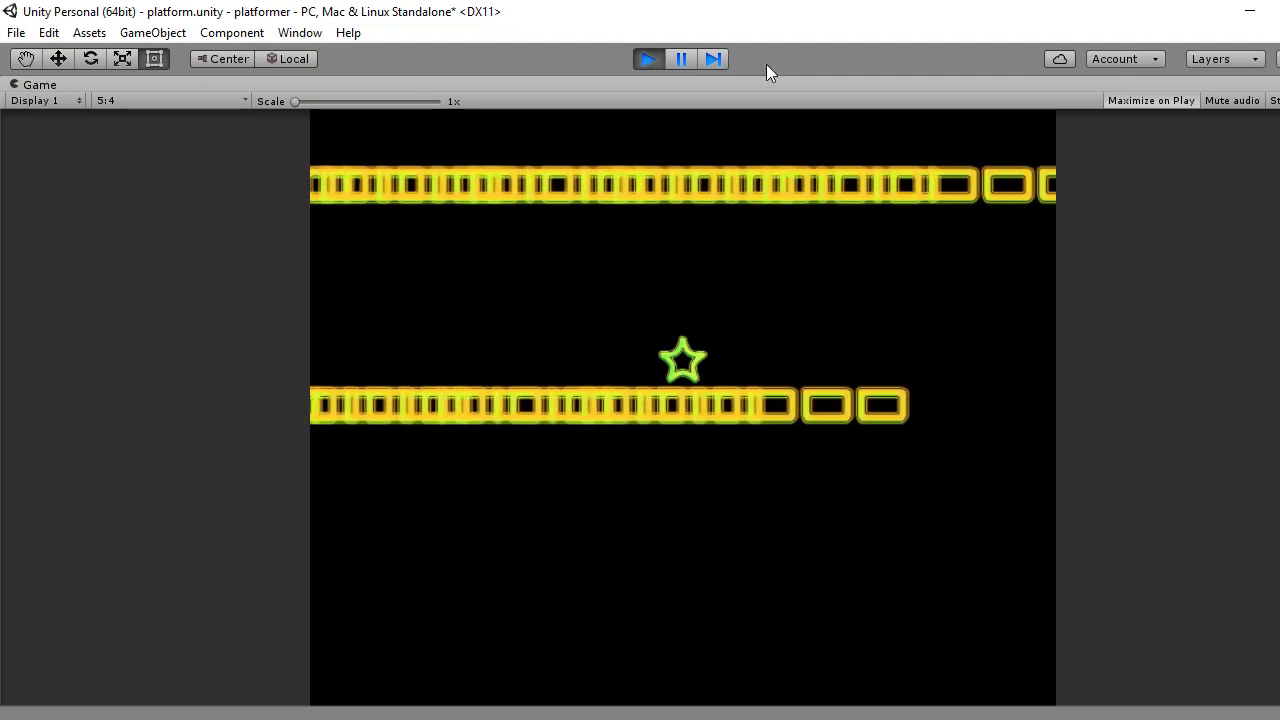
{"action": "left_click", "coordinate": [648, 58]}
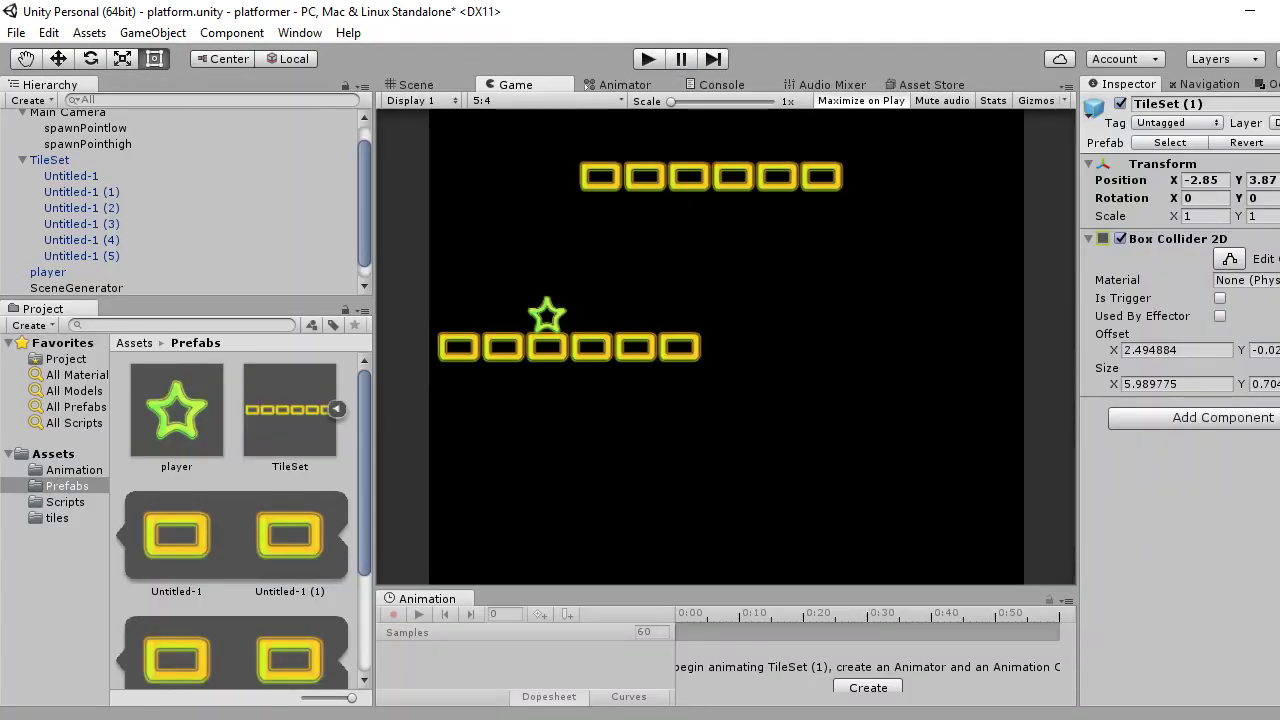
{"action": "key", "text": "alt+Tab"}
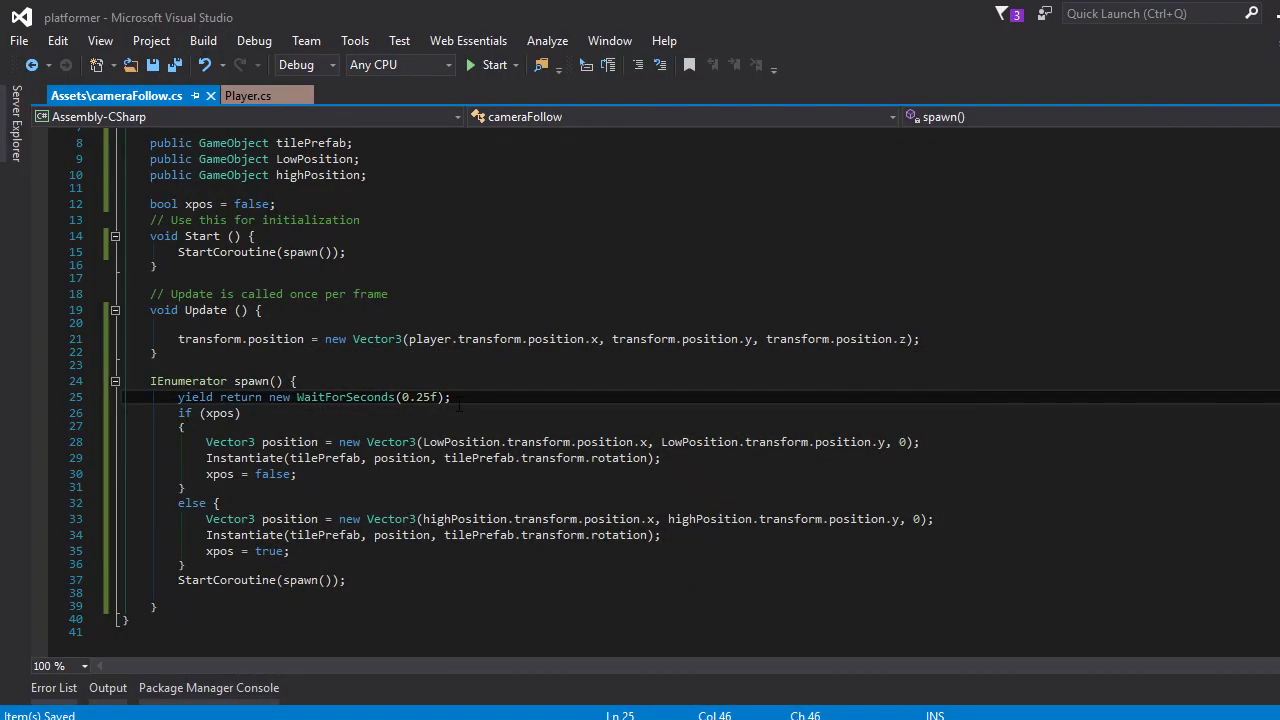
Trim the line 25 spawn delay from 0.25f to 0.4f.
{"action": "key", "text": "BackSpace"}
{"action": "type", "text": "4"}
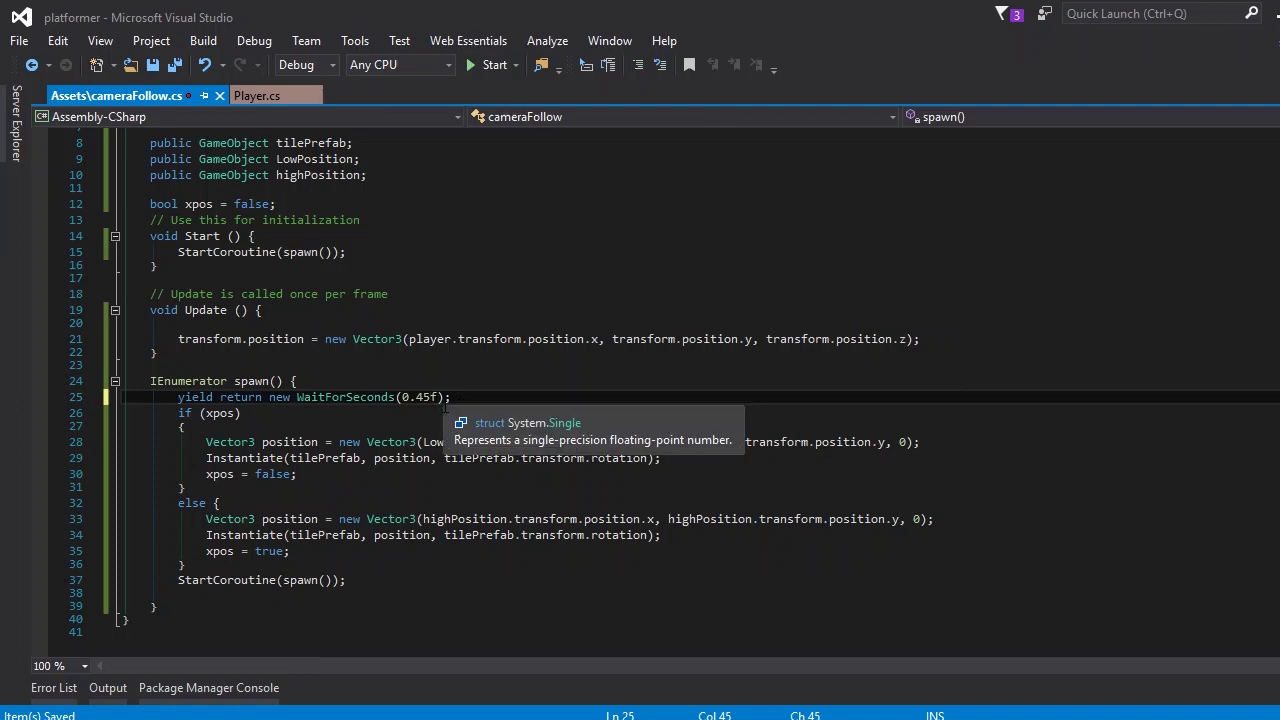
{"action": "key", "text": "BackSpace"}
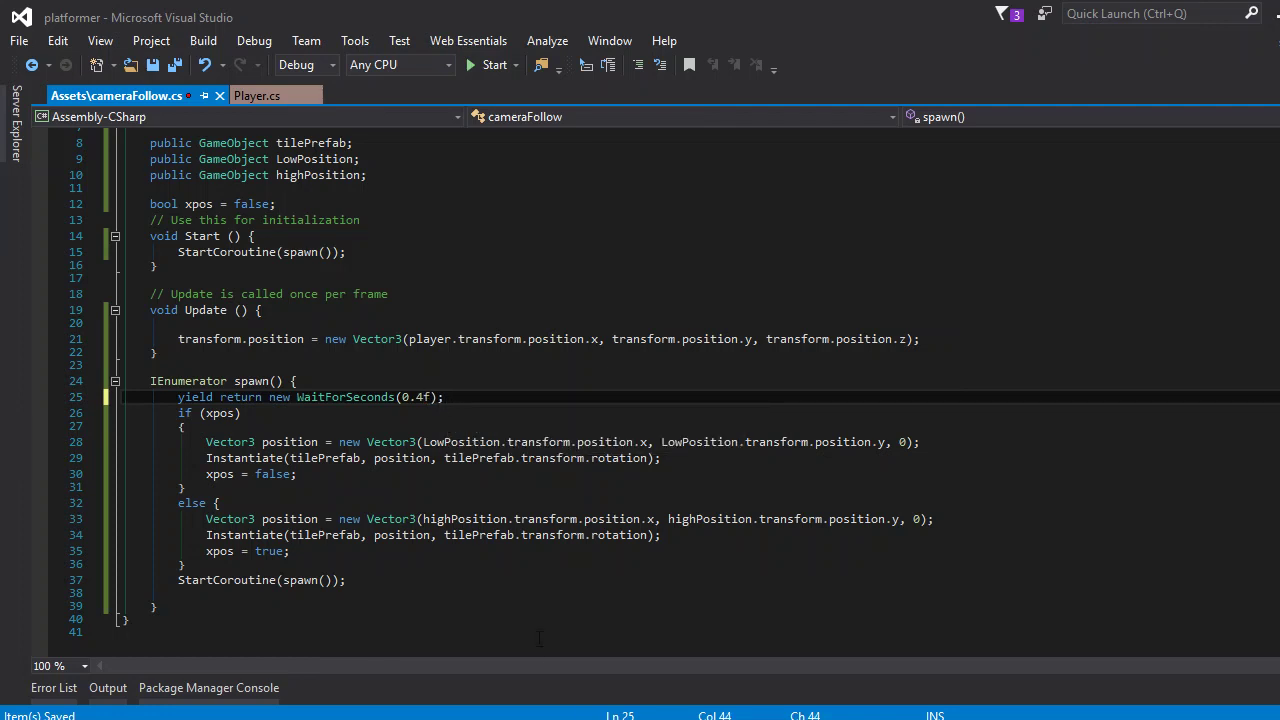
{"action": "key", "text": "alt+Tab"}
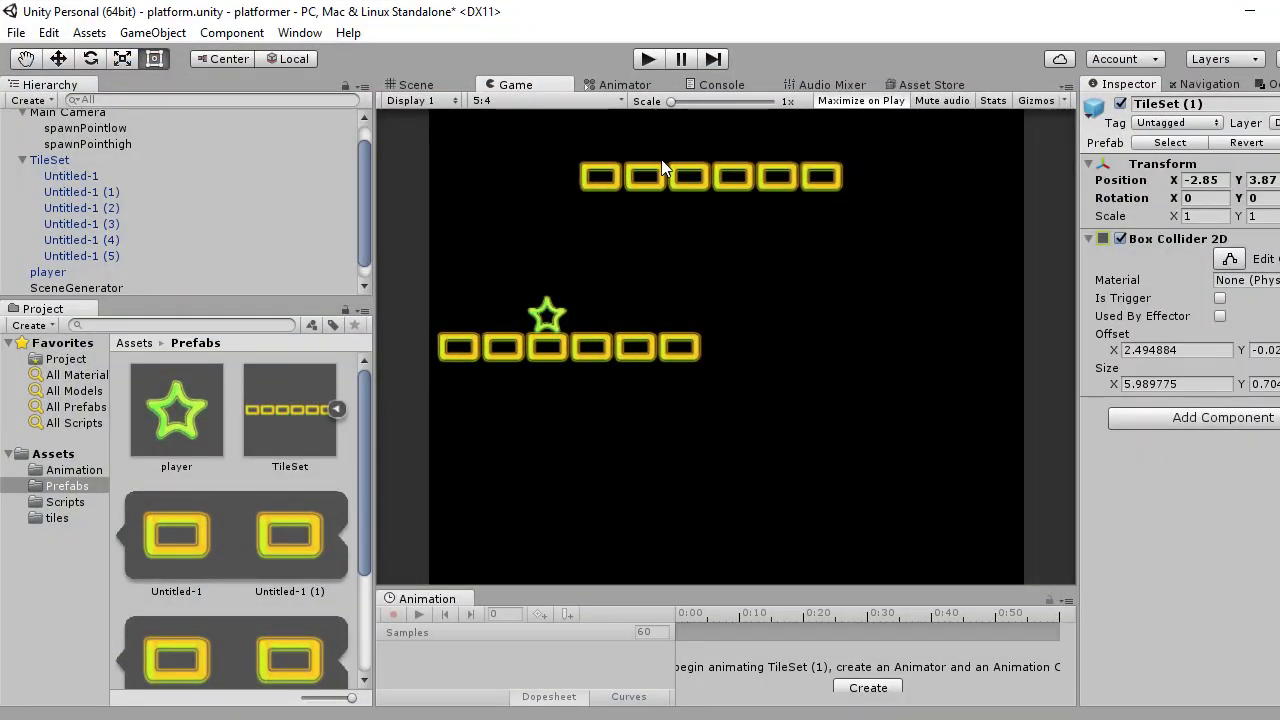
In the Scene view, move the upper TileSet (1) platform left to X -6.13.
{"action": "left_click", "coordinate": [447, 84]}
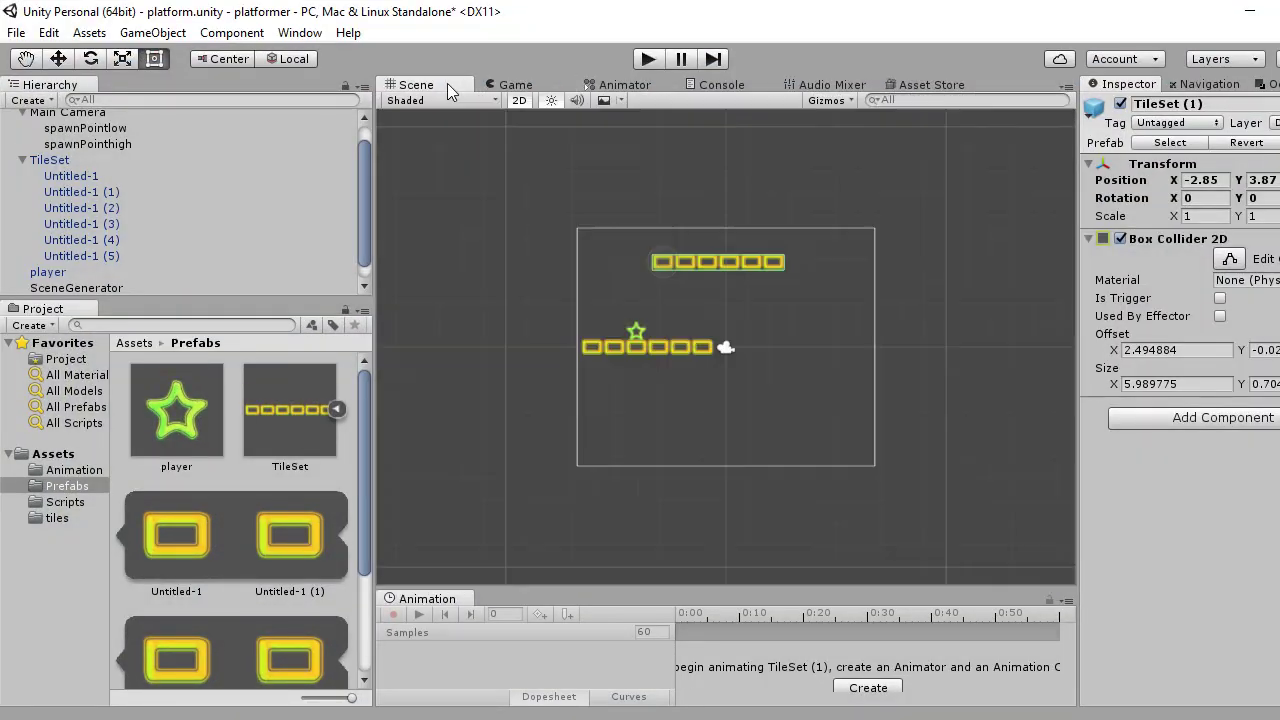
{"action": "left_click", "coordinate": [764, 263]}
{"action": "left_click", "coordinate": [708, 261]}
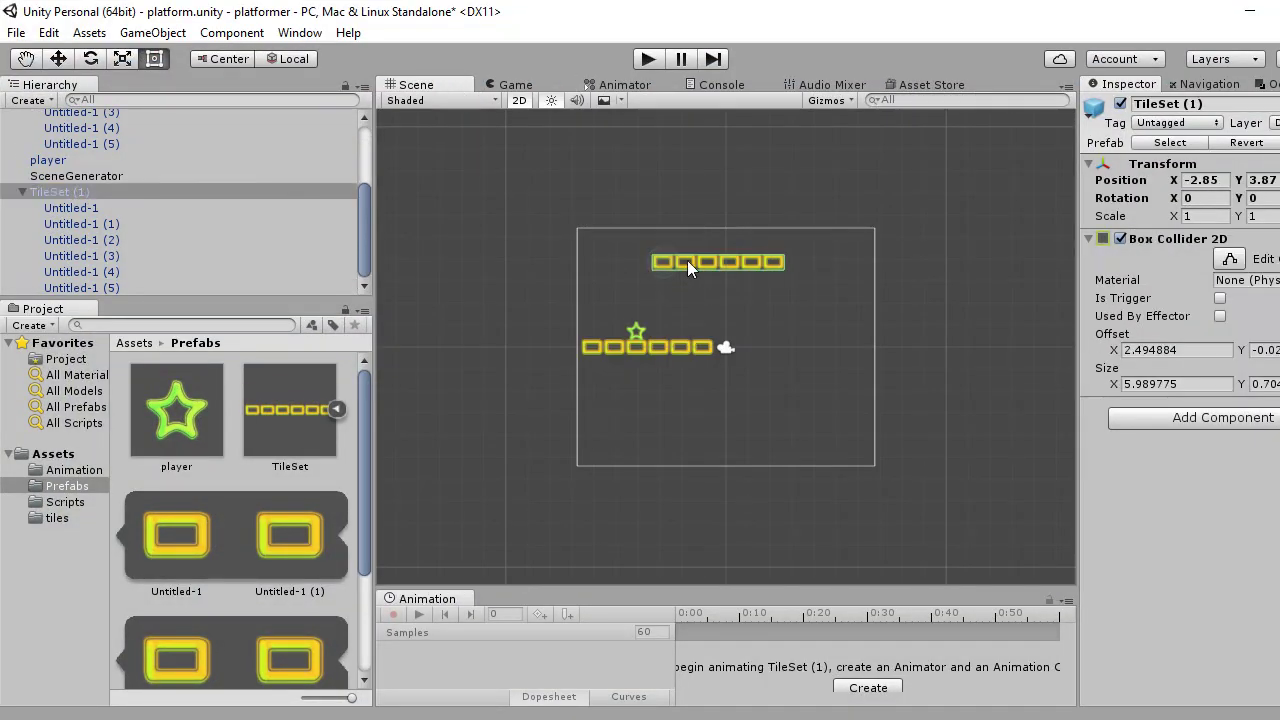
{"action": "left_click", "coordinate": [58, 58]}
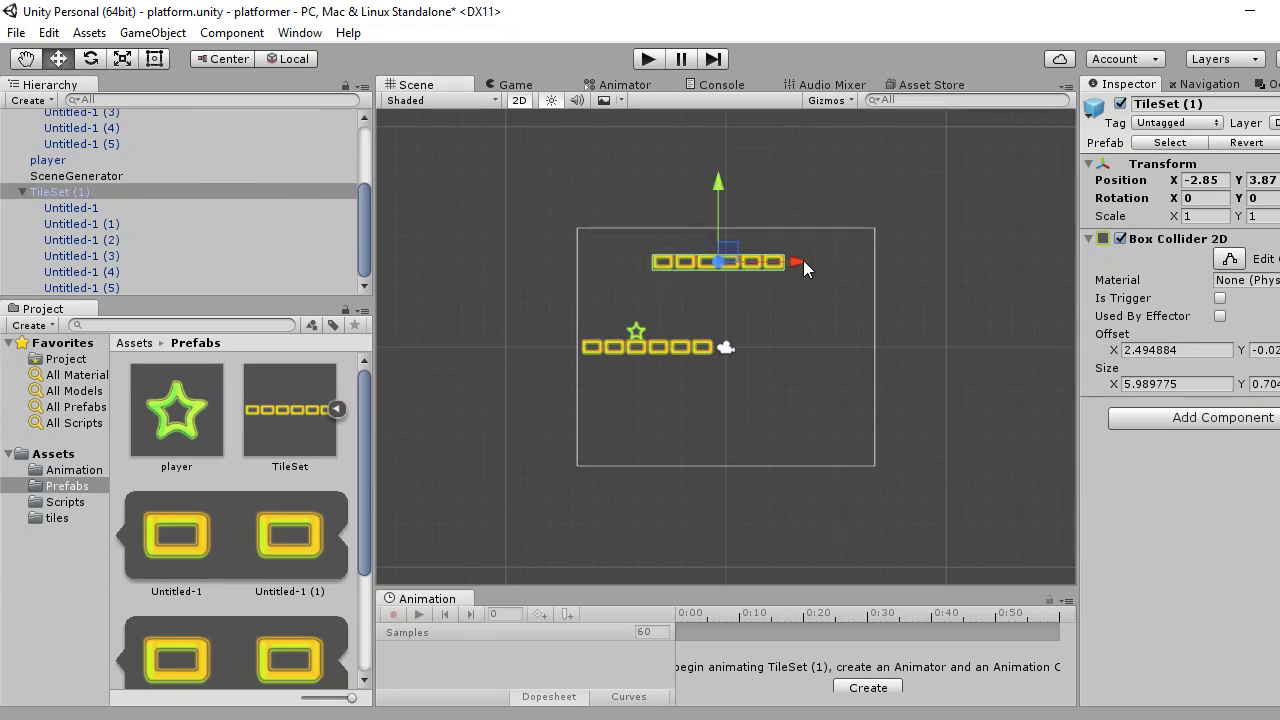
{"action": "mouse_move", "coordinate": [803, 261]}
{"action": "left_mouse_down"}
{"action": "mouse_move", "coordinate": [816, 273]}
{"action": "mouse_move", "coordinate": [731, 272]}
{"action": "left_mouse_up"}
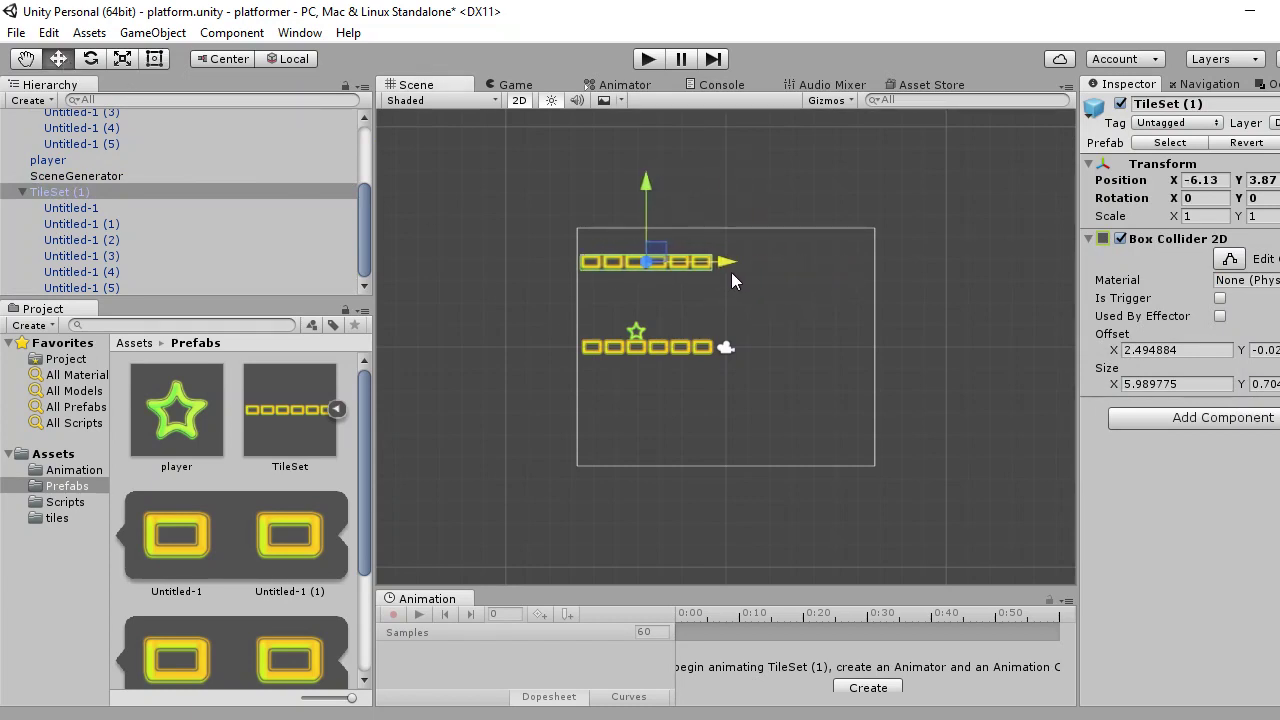
Play-test the game, flipping the star up to the top platforms, then stop.
{"action": "left_click", "coordinate": [645, 60]}
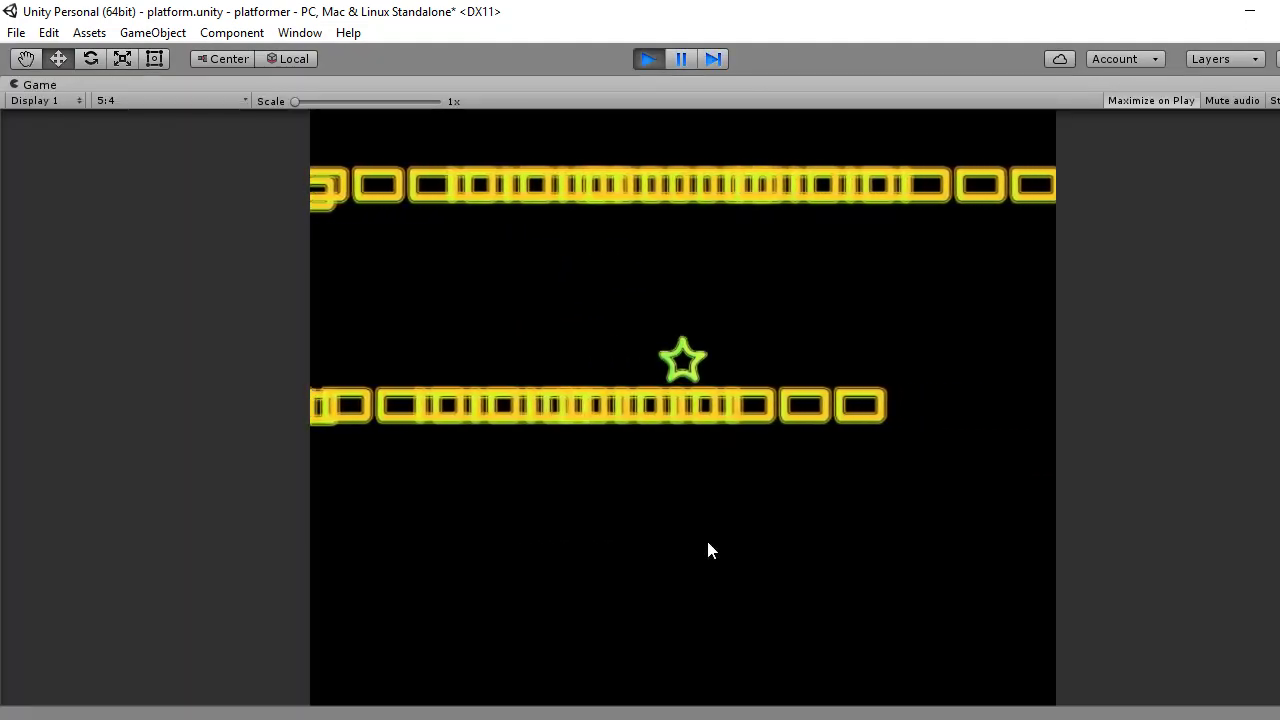
{"action": "left_click", "coordinate": [708, 545]}
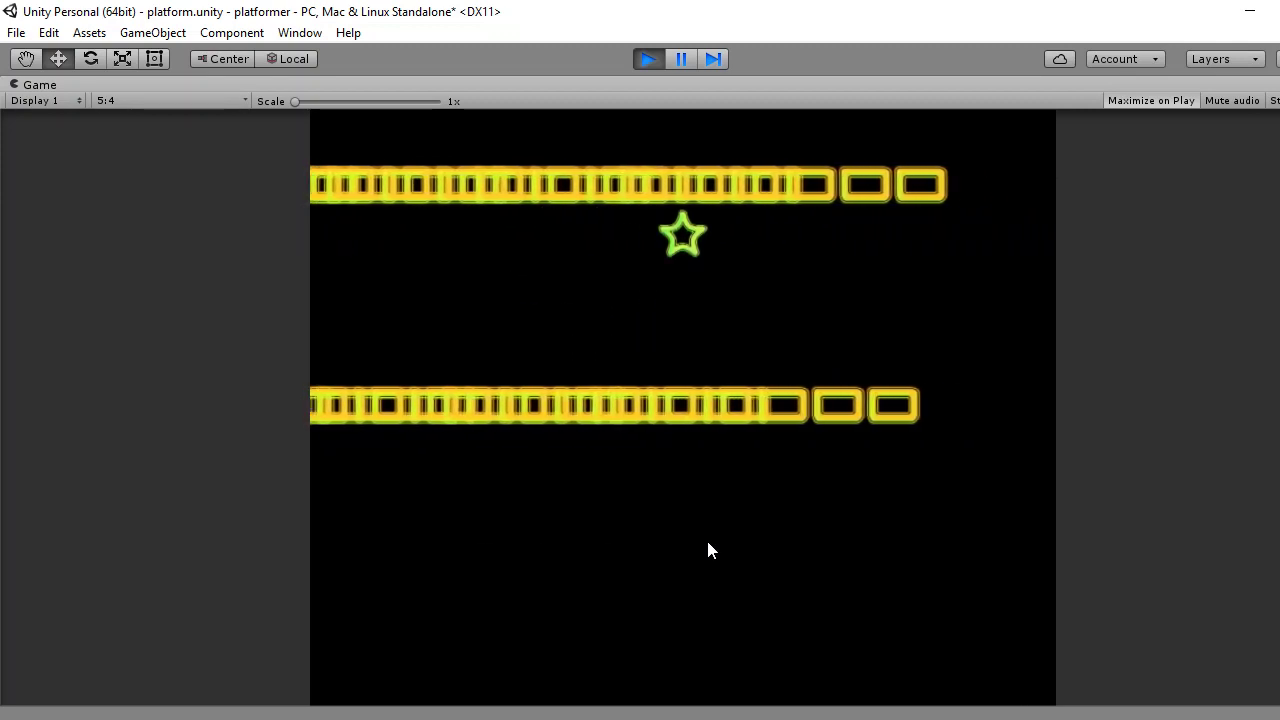
{"action": "left_click", "coordinate": [645, 60]}
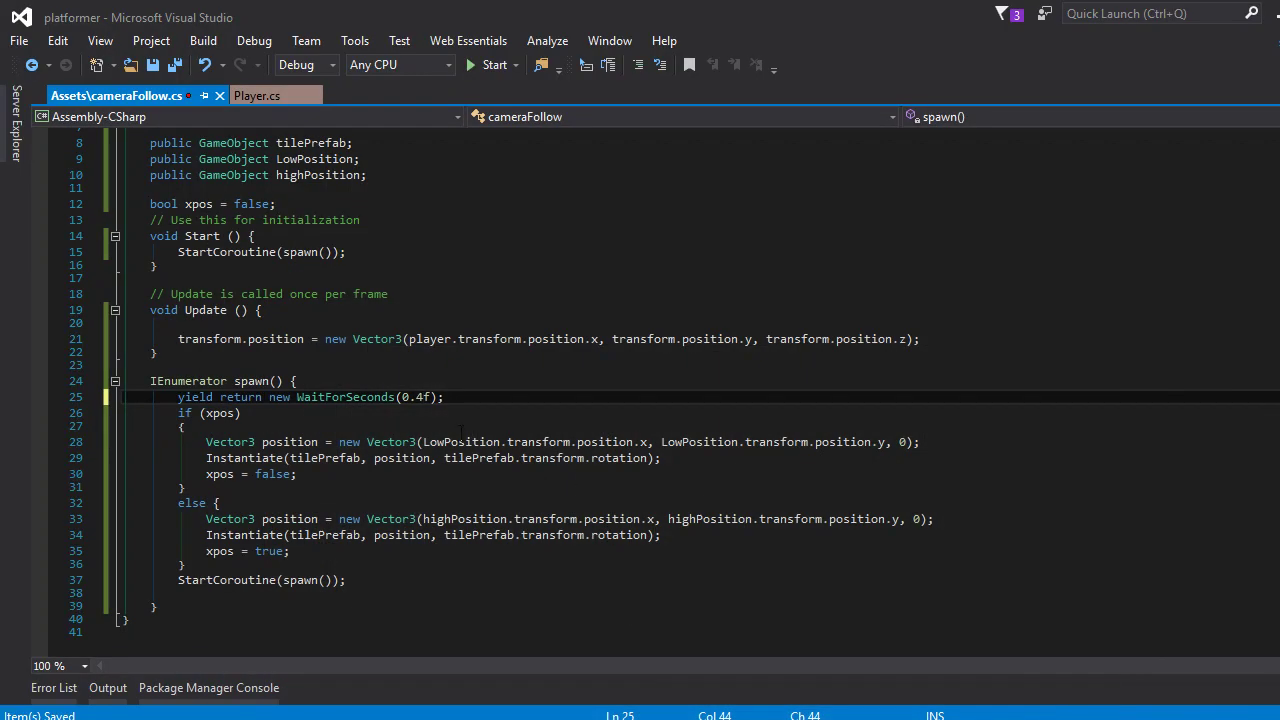
Change the WaitForSeconds delay from 0.4f to 0.8f and return to Unity.
{"action": "key", "text": "BackSpace"}
{"action": "key", "text": "BackSpace"}
{"action": "type", "text": "0."}
{"action": "key", "text": "alt+Tab"}
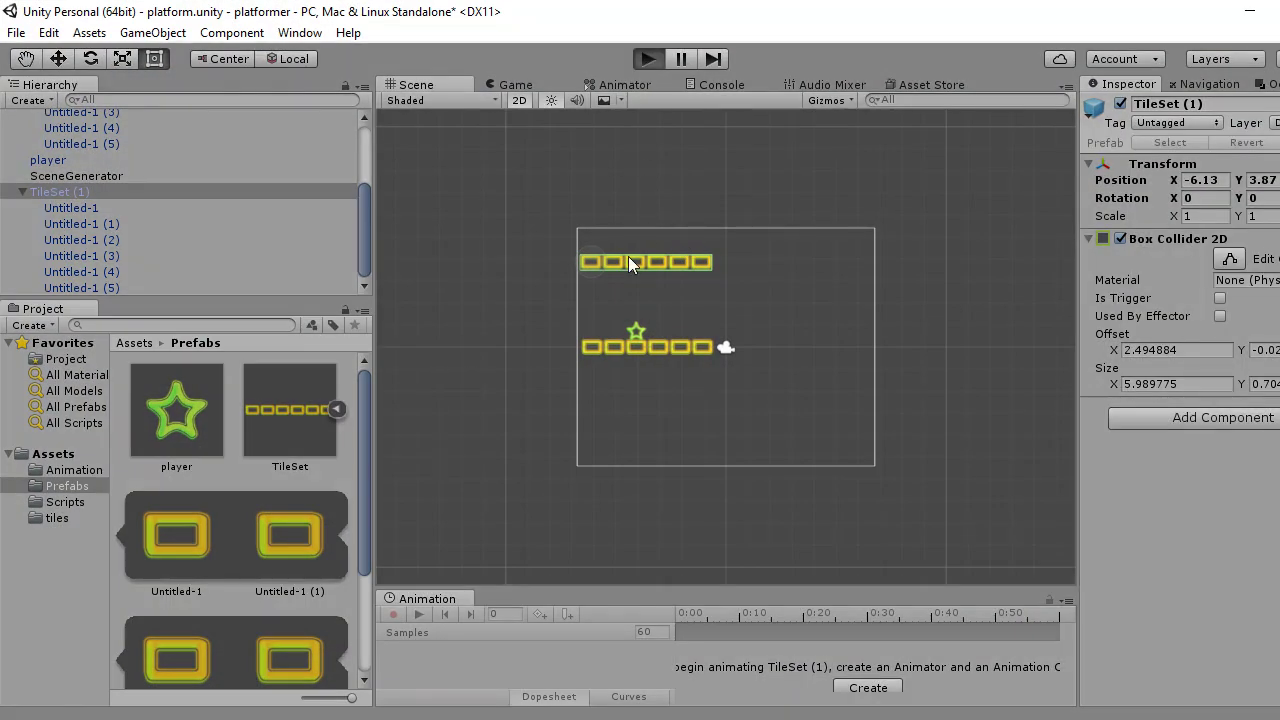
Play-test the 0.8f delay, then change the WaitForSeconds delay to 1.25f.
{"action": "key", "text": "ctrl+p"}
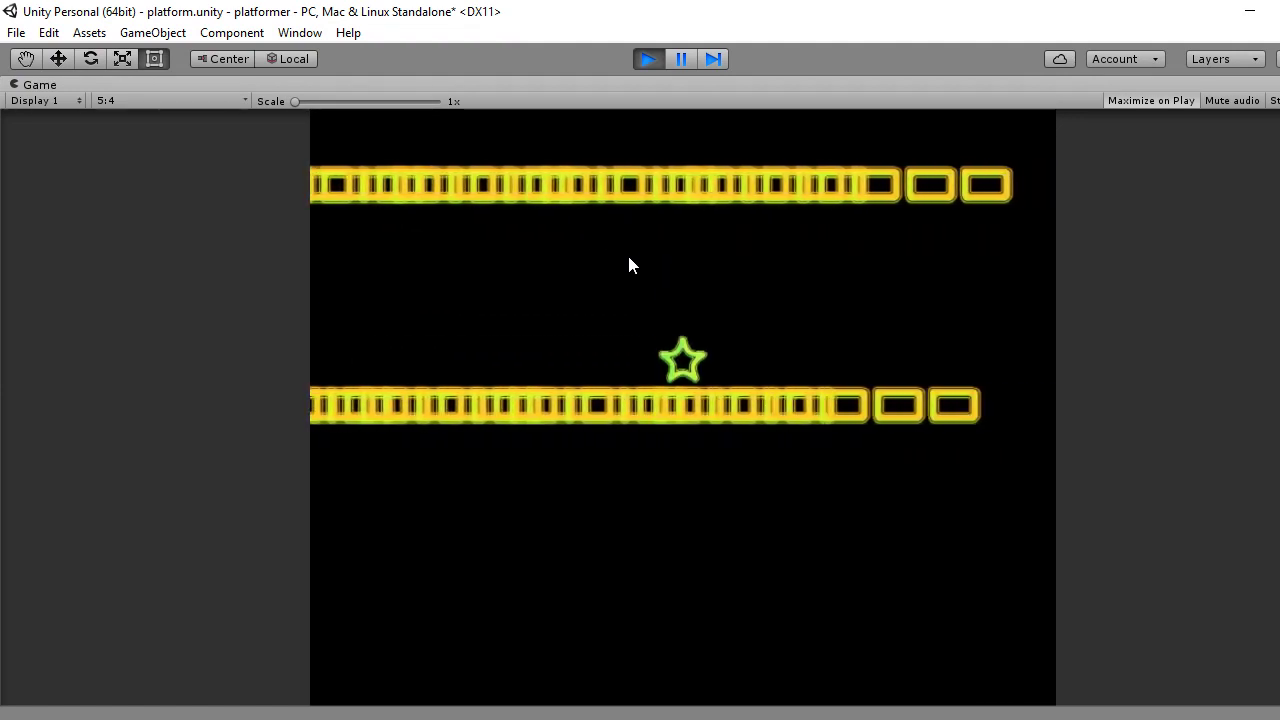
{"action": "left_click", "coordinate": [648, 59]}
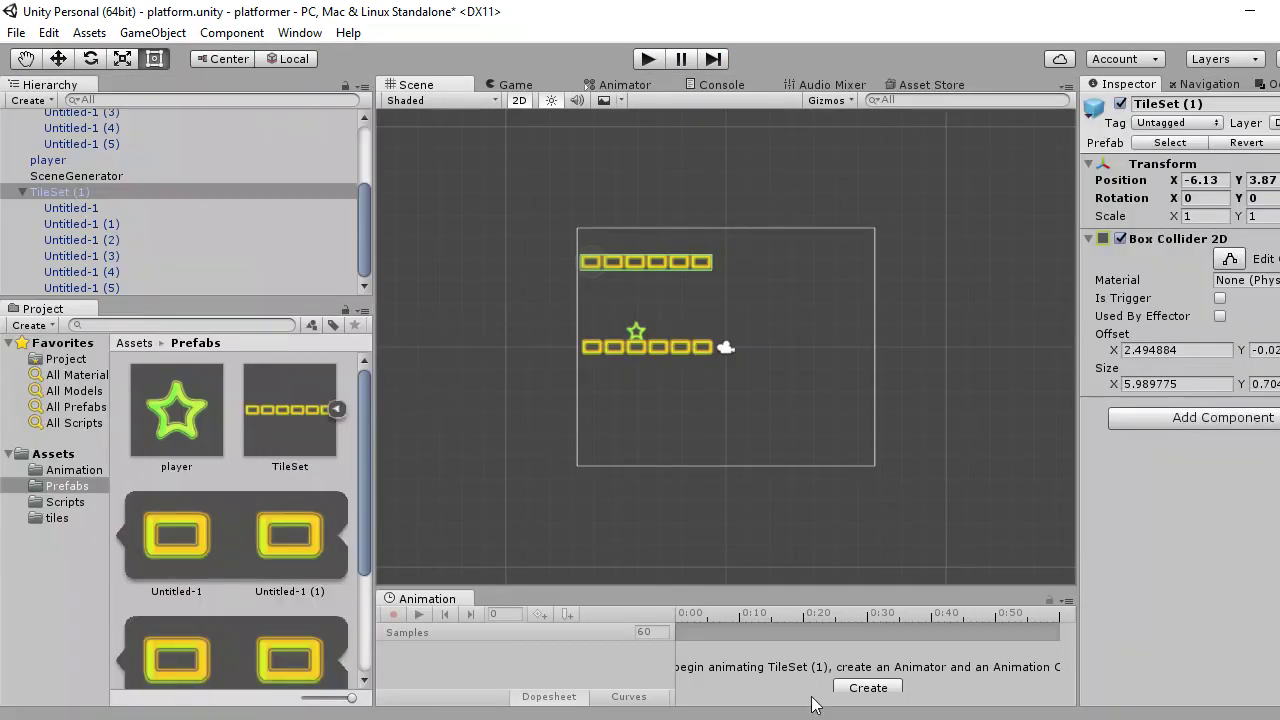
{"action": "key", "text": "alt+Tab"}
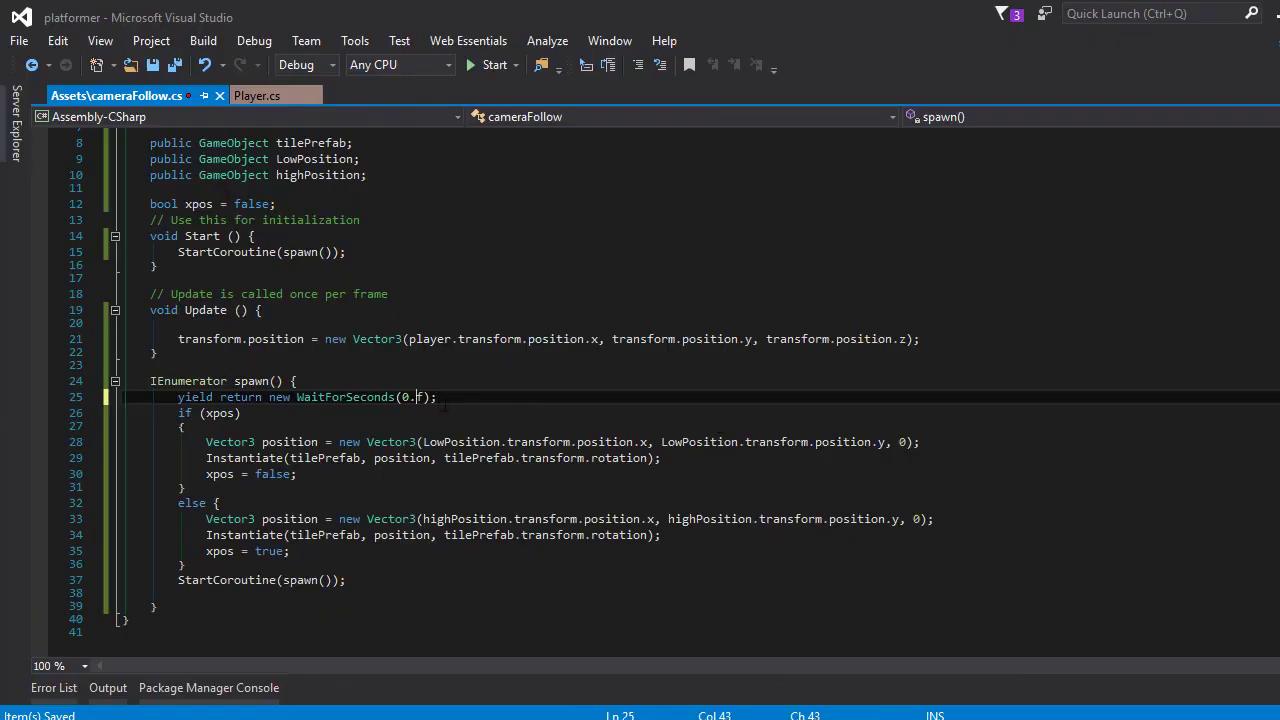
{"action": "key", "text": "BackSpace"}
{"action": "key", "text": "BackSpace"}
{"action": "type", "text": "1."}
{"action": "type", "text": "25"}
{"action": "key", "text": "alt+Tab"}
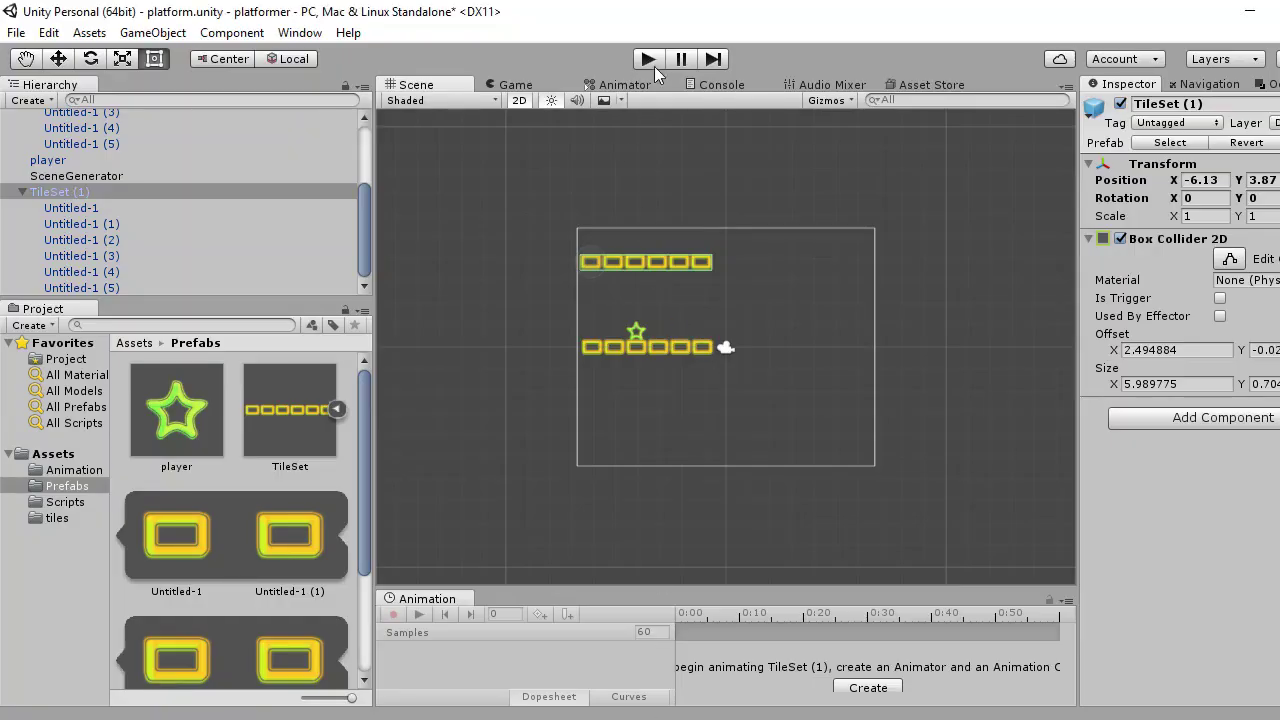
Play-test the 1.25f spawning, flipping the star down and back up with Space.
{"action": "left_click", "coordinate": [653, 66]}
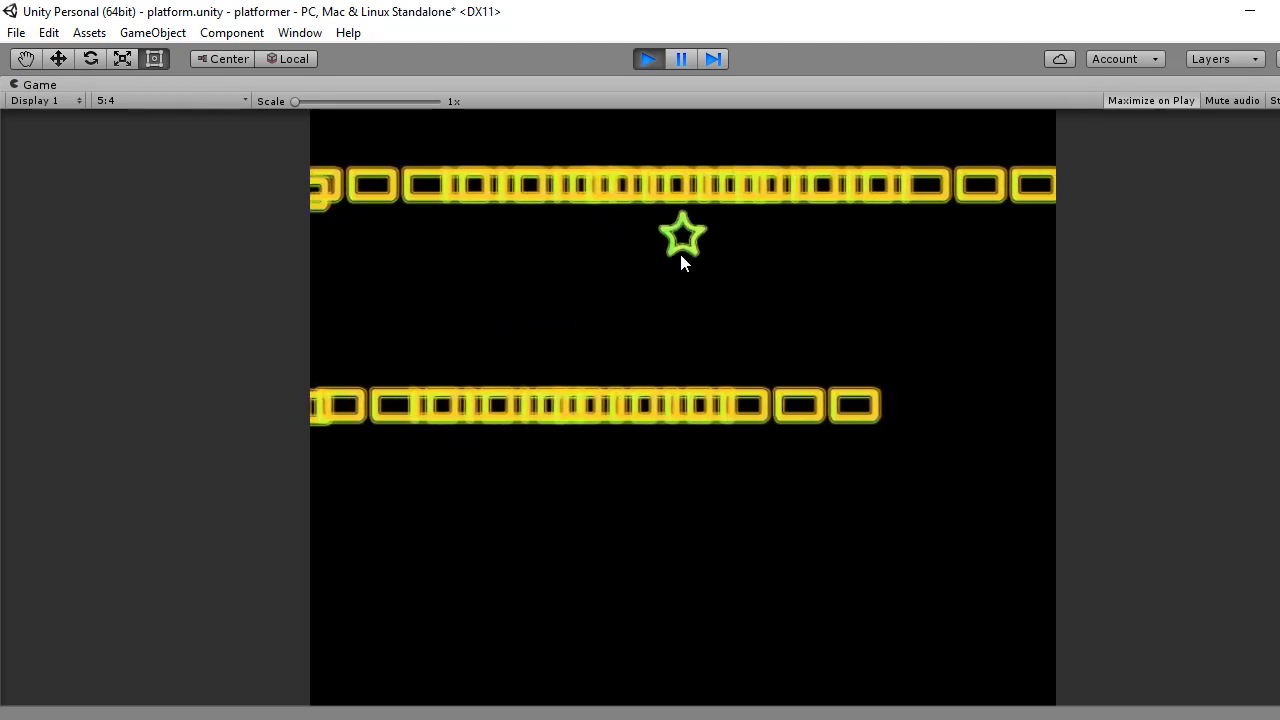
{"action": "key", "text": "space"}
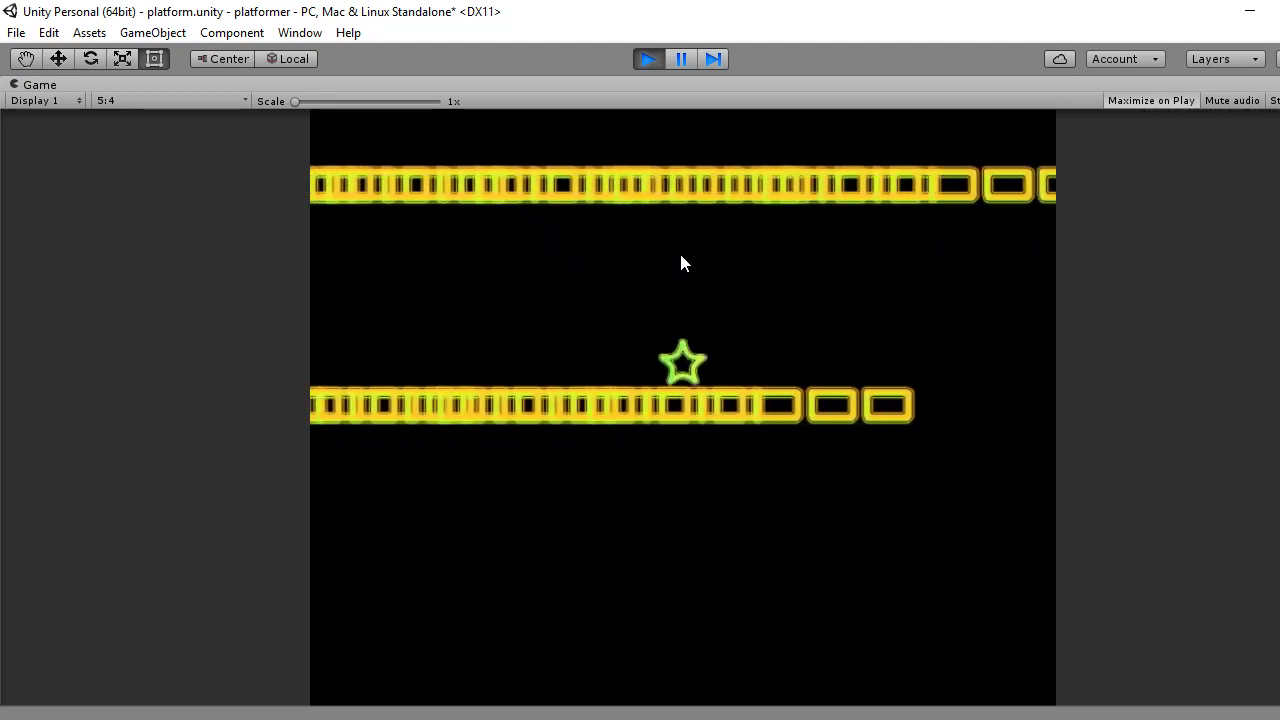
{"action": "key", "text": "space"}
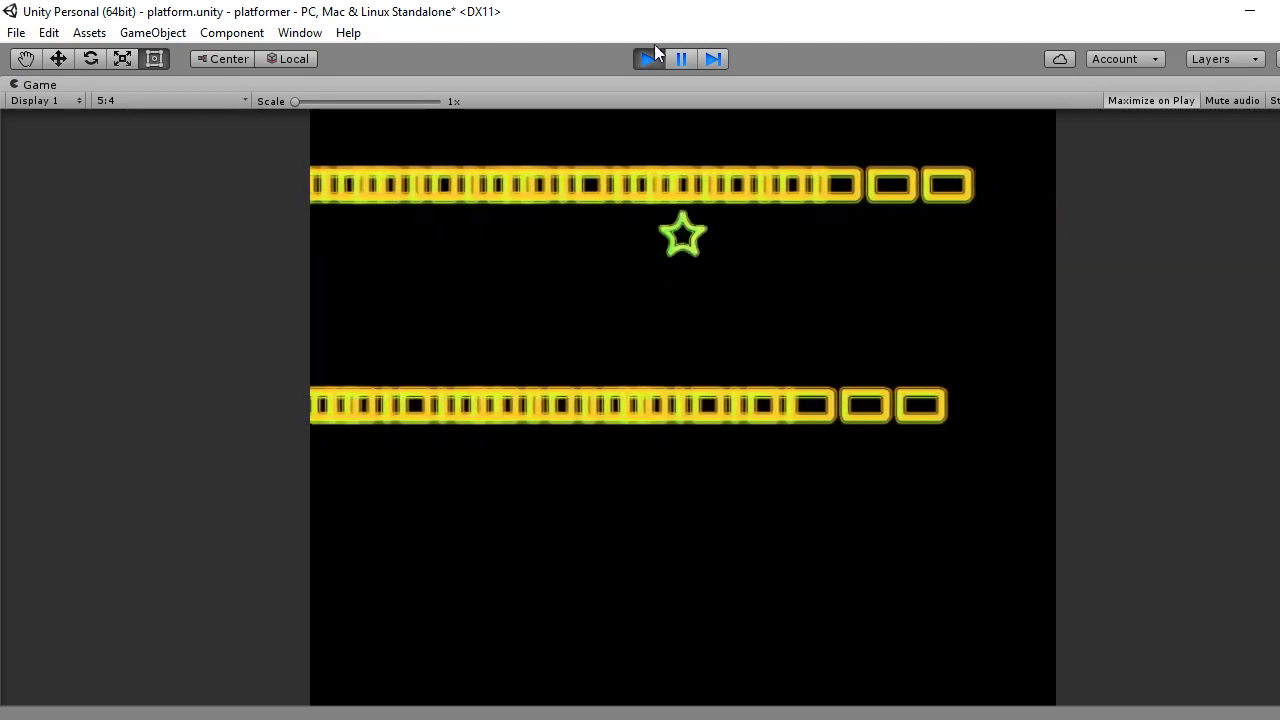
{"action": "left_click", "coordinate": [648, 58]}
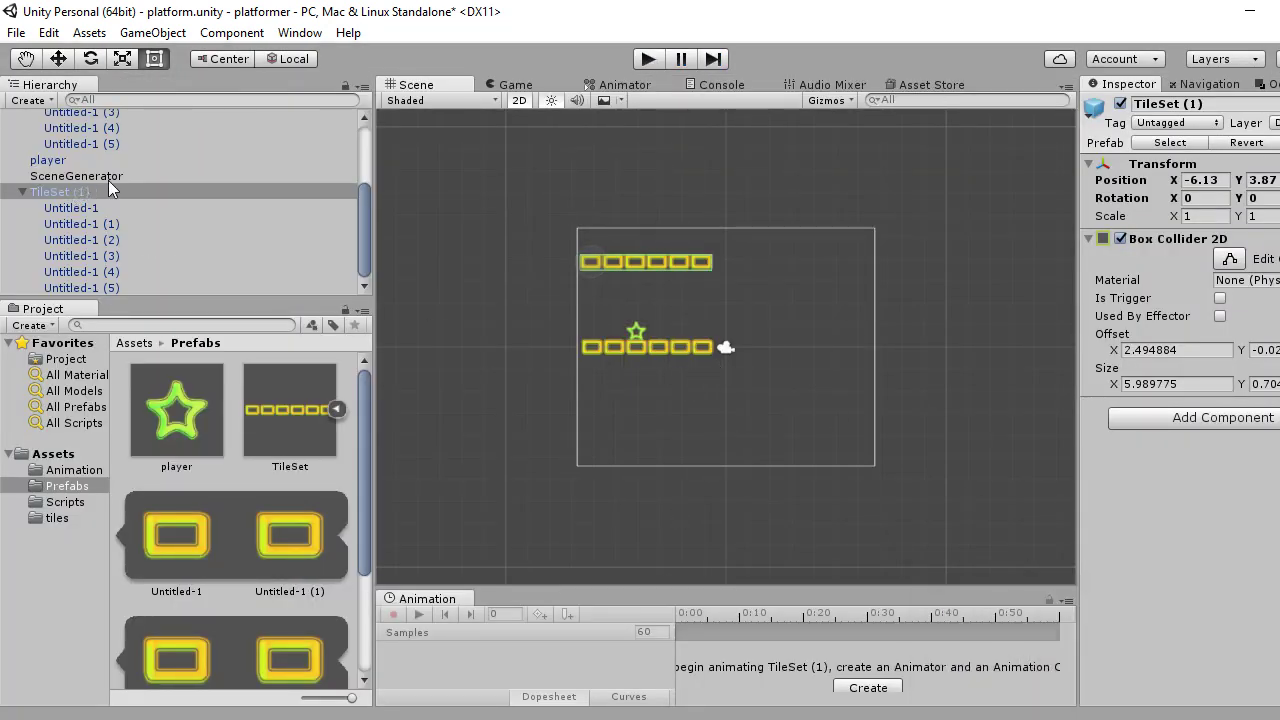
Inspect the player's settings, then the Main Camera's Camera Follow component.
{"action": "left_click", "coordinate": [60, 160]}
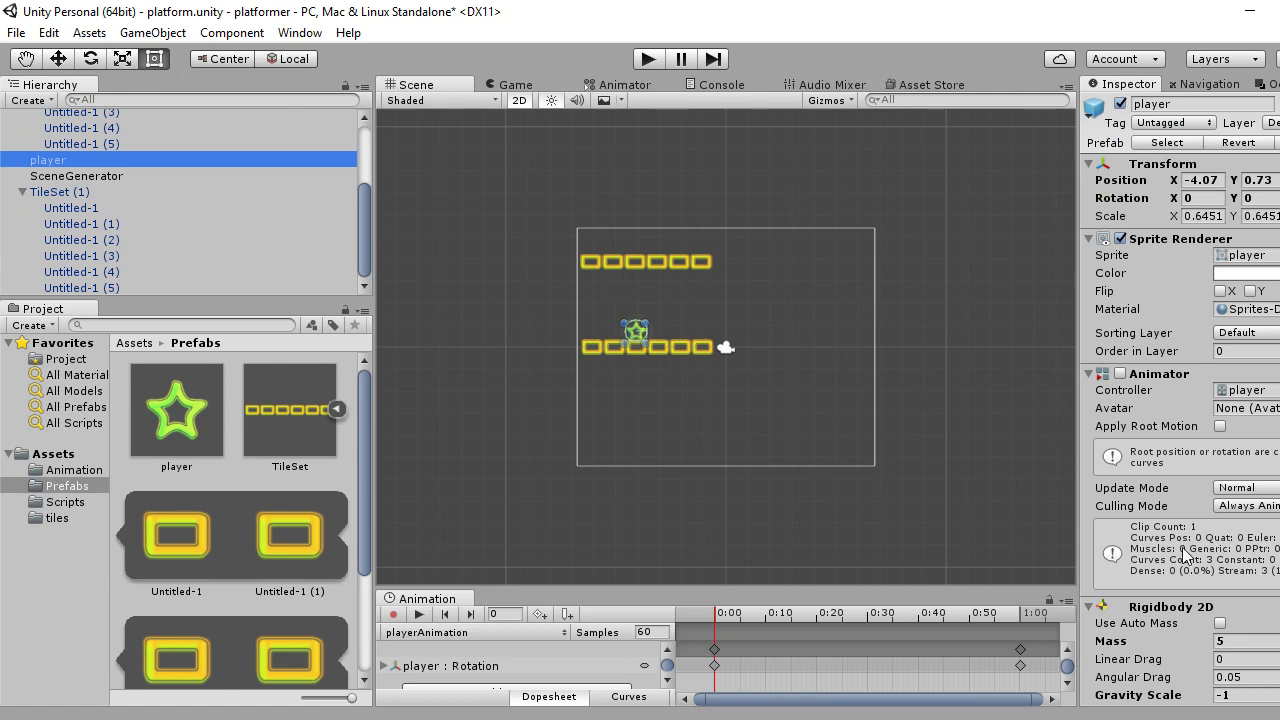
{"action": "scroll", "coordinate": [1190, 565], "scroll_direction": "down", "scroll_amount": 5}
{"action": "scroll", "coordinate": [1190, 565], "scroll_direction": "down", "scroll_amount": 2}
{"action": "scroll", "coordinate": [1195, 565], "scroll_direction": "down", "scroll_amount": 3}
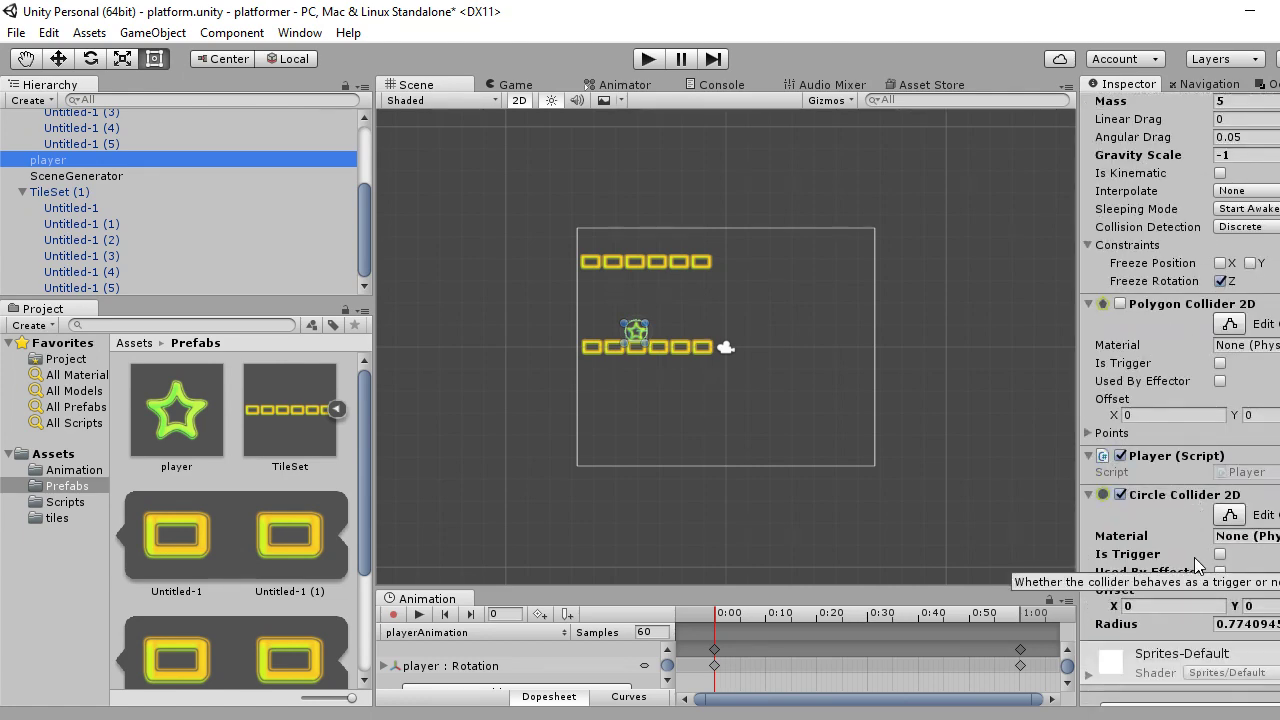
{"action": "scroll", "coordinate": [122, 185], "scroll_direction": "up", "scroll_amount": 3}
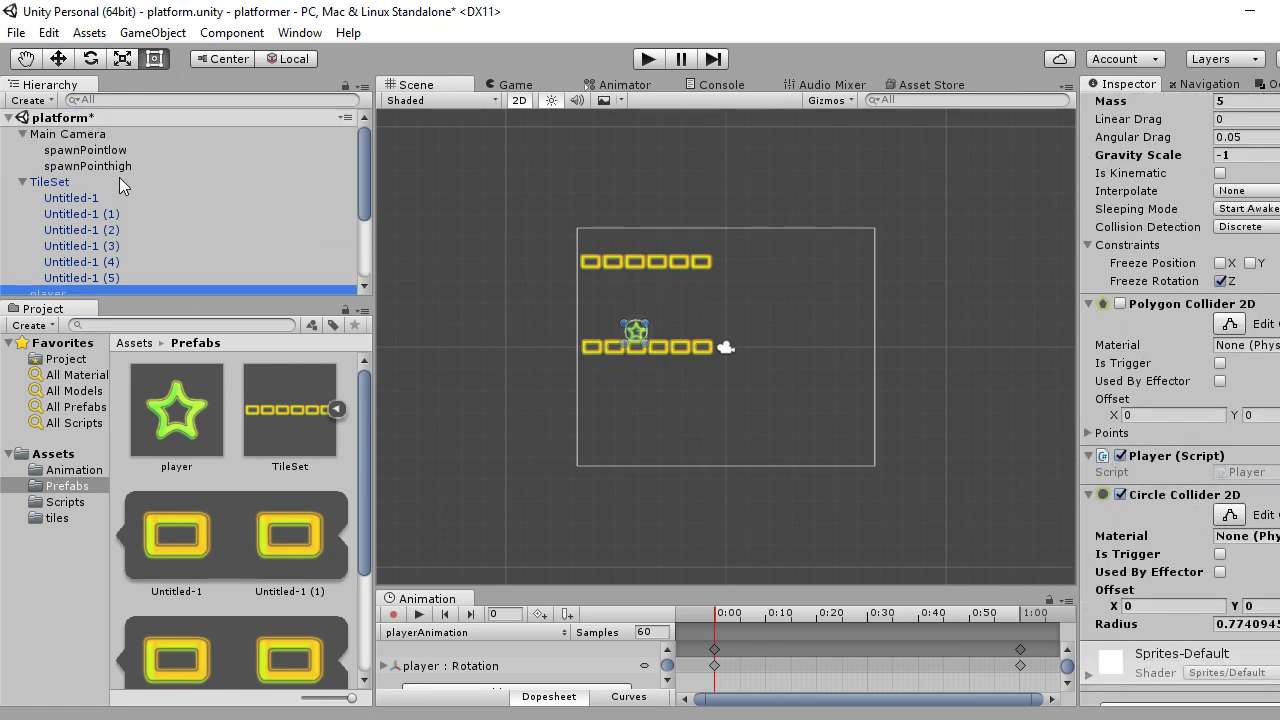
{"action": "left_click", "coordinate": [53, 139]}
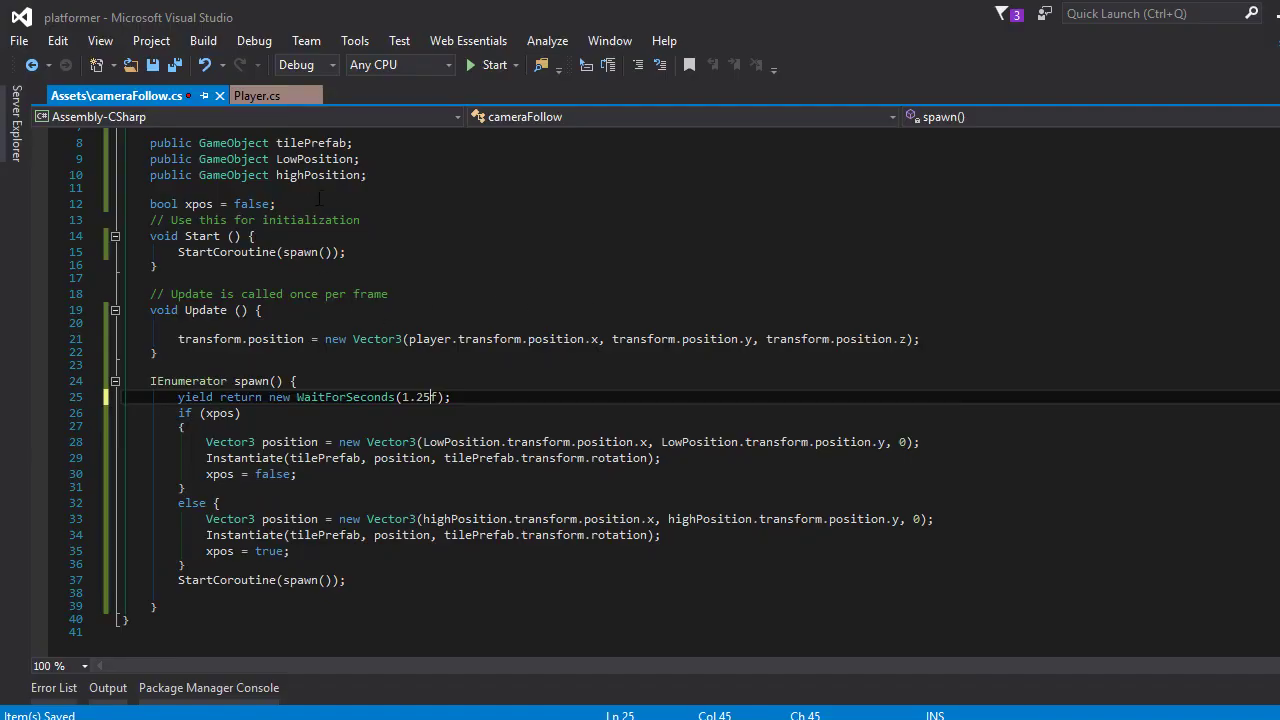
Declare 'public float spawnTime;' on line 5 of cameraFollow.cs.
{"action": "left_click", "coordinate": [319, 196]}
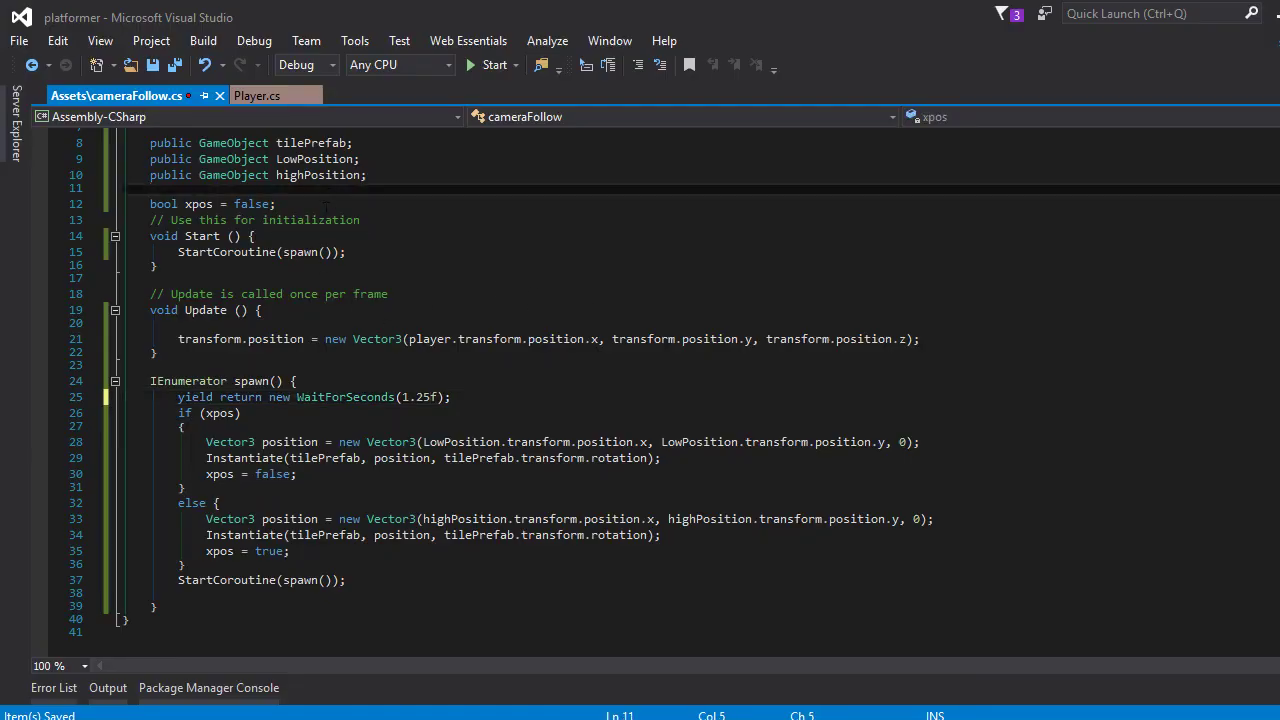
{"action": "scroll", "coordinate": [319, 199], "scroll_direction": "up", "scroll_amount": 2}
{"action": "left_click", "coordinate": [150, 194]}
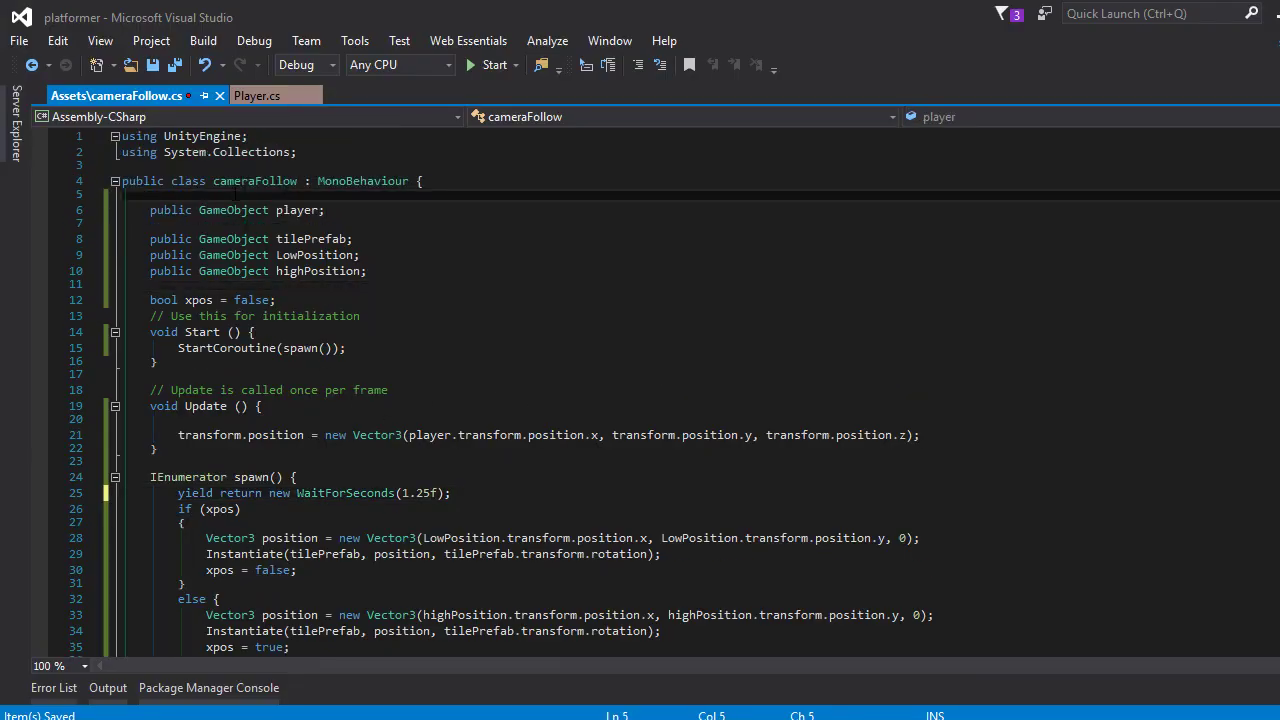
{"action": "type", "text": "public "}
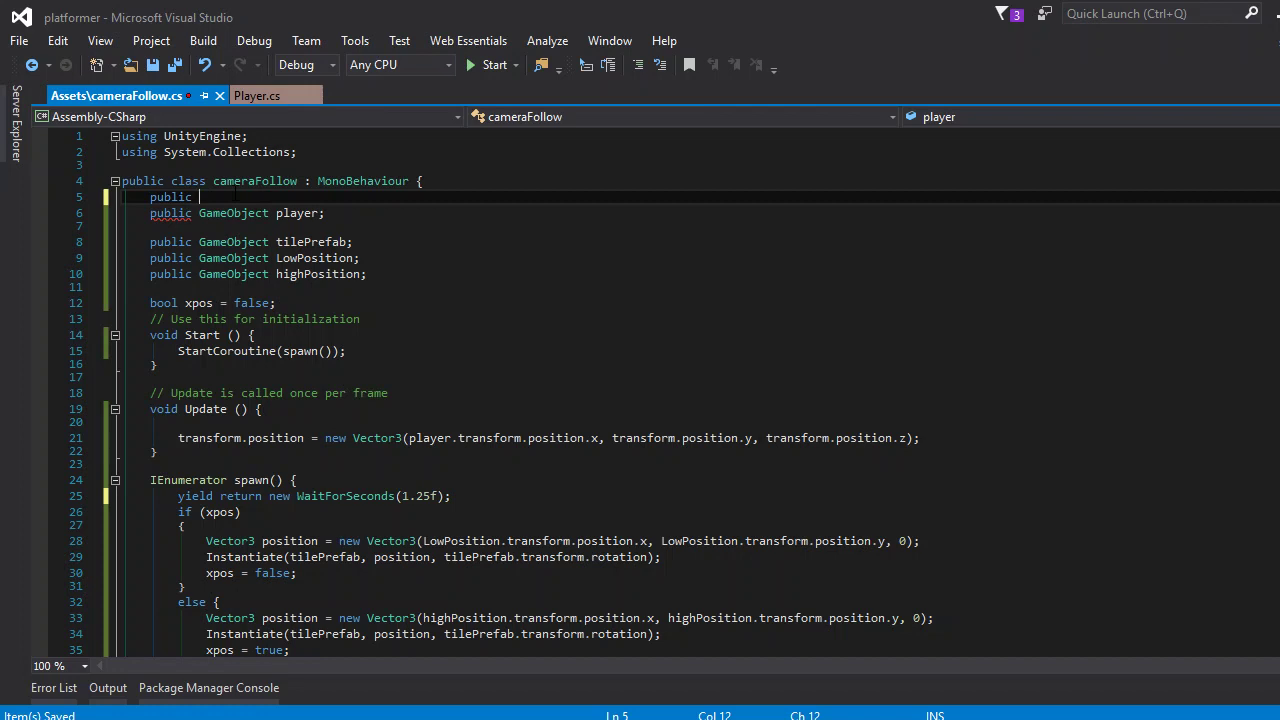
{"action": "type", "text": "float "}
{"action": "type", "text": "Time"}
{"action": "key", "text": "BackSpace"}
{"action": "key", "text": "BackSpace"}
{"action": "key", "text": "BackSpace"}
{"action": "key", "text": "BackSpace"}
{"action": "type", "text": "wa"}
{"action": "type", "text": "itTime"}
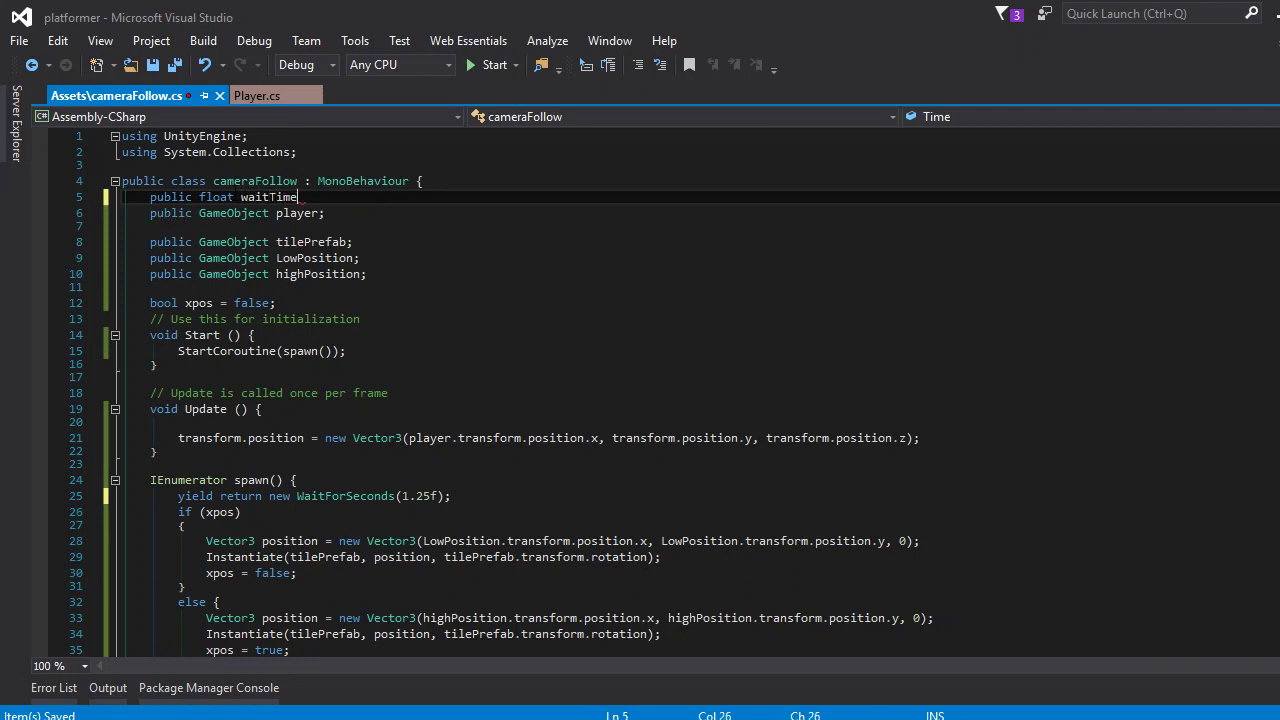
{"action": "key", "text": "BackSpace"}
{"action": "key", "text": "BackSpace"}
{"action": "key", "text": "BackSpace"}
{"action": "key", "text": "BackSpace"}
{"action": "key", "text": "BackSpace"}
{"action": "key", "text": "BackSpace"}
{"action": "key", "text": "BackSpace"}
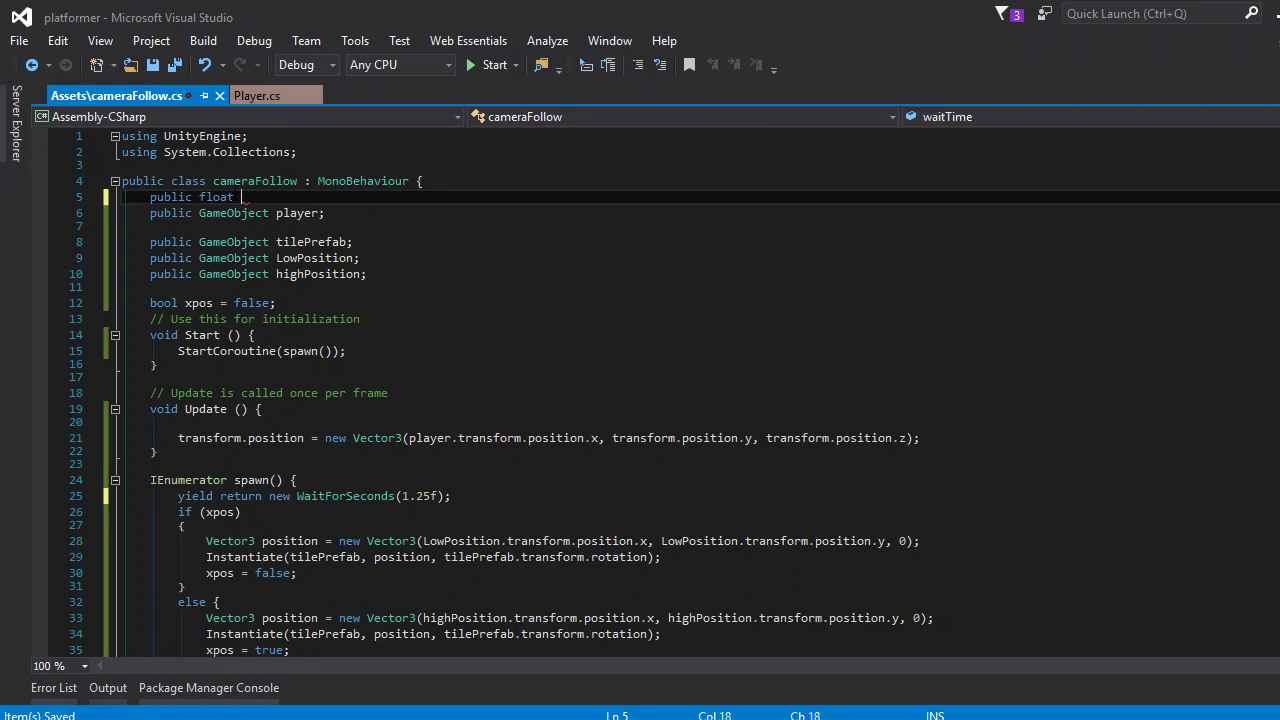
{"action": "type", "text": "spawnTim"}
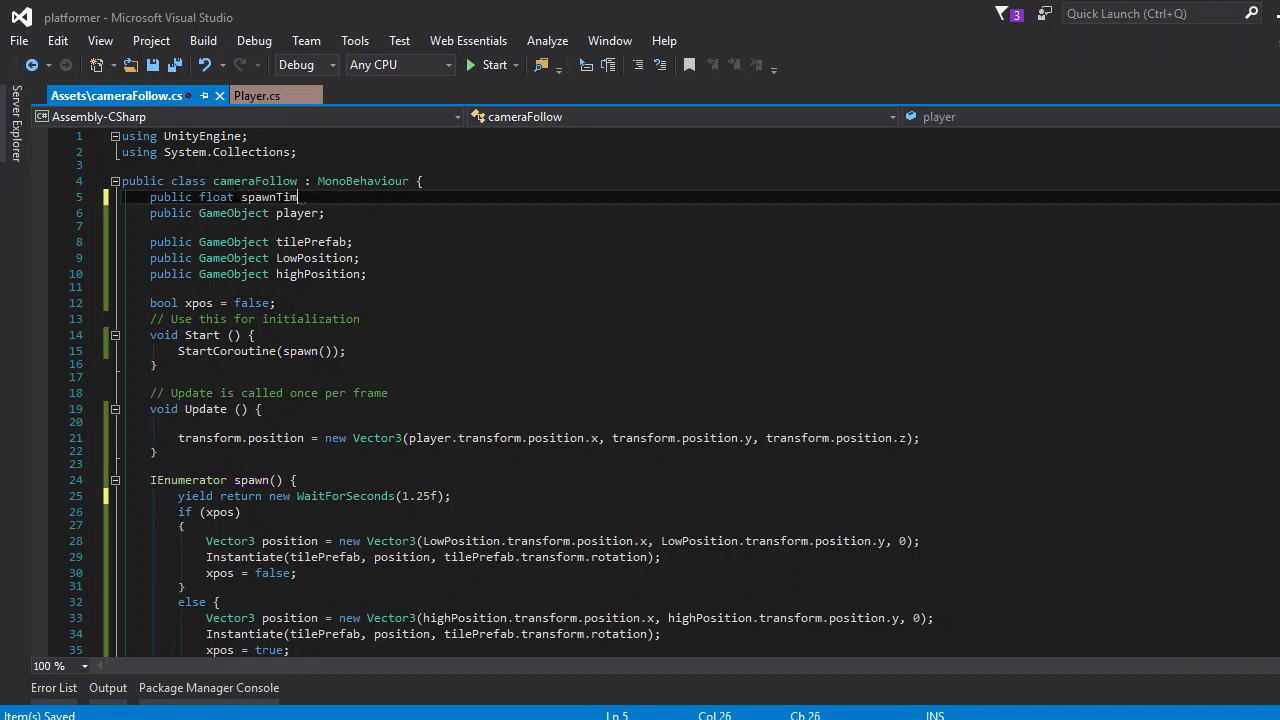
{"action": "type", "text": "e;"}
Replace the hard-coded 1.25f in WaitForSeconds with spawnTime.
{"action": "key", "text": "Left"}
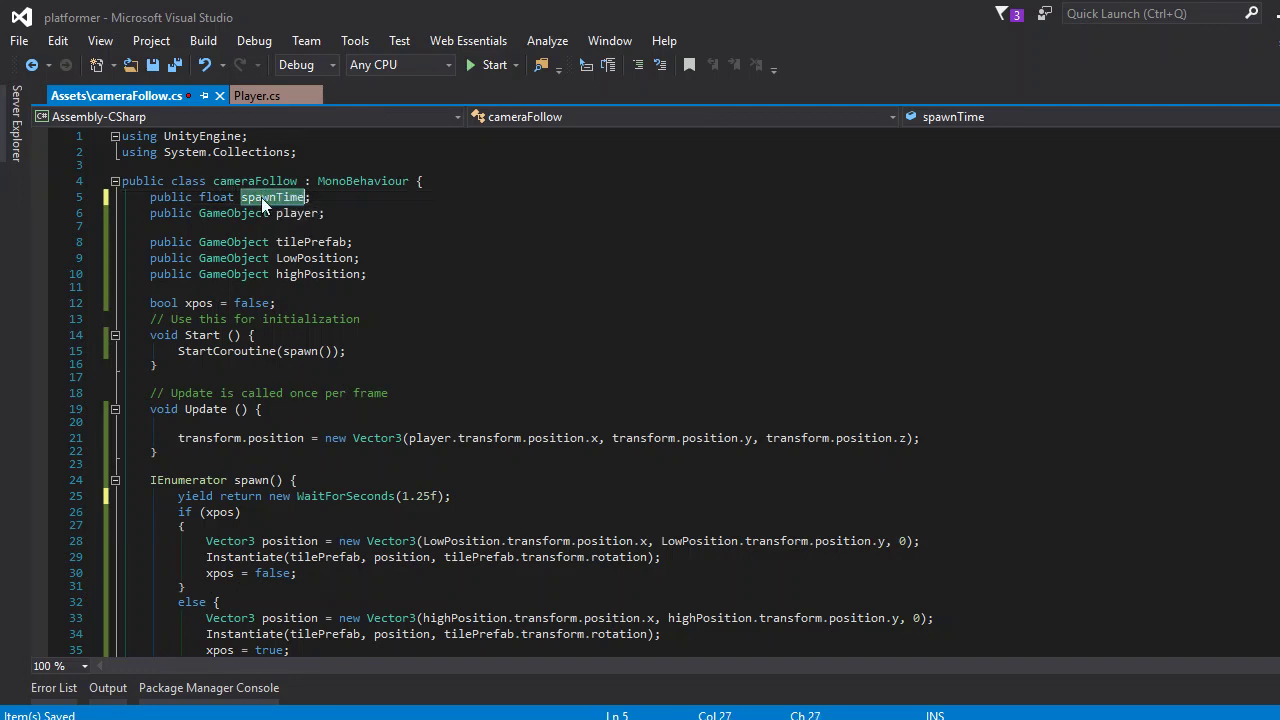
{"action": "scroll", "coordinate": [478, 516], "scroll_direction": "down", "scroll_amount": 3}
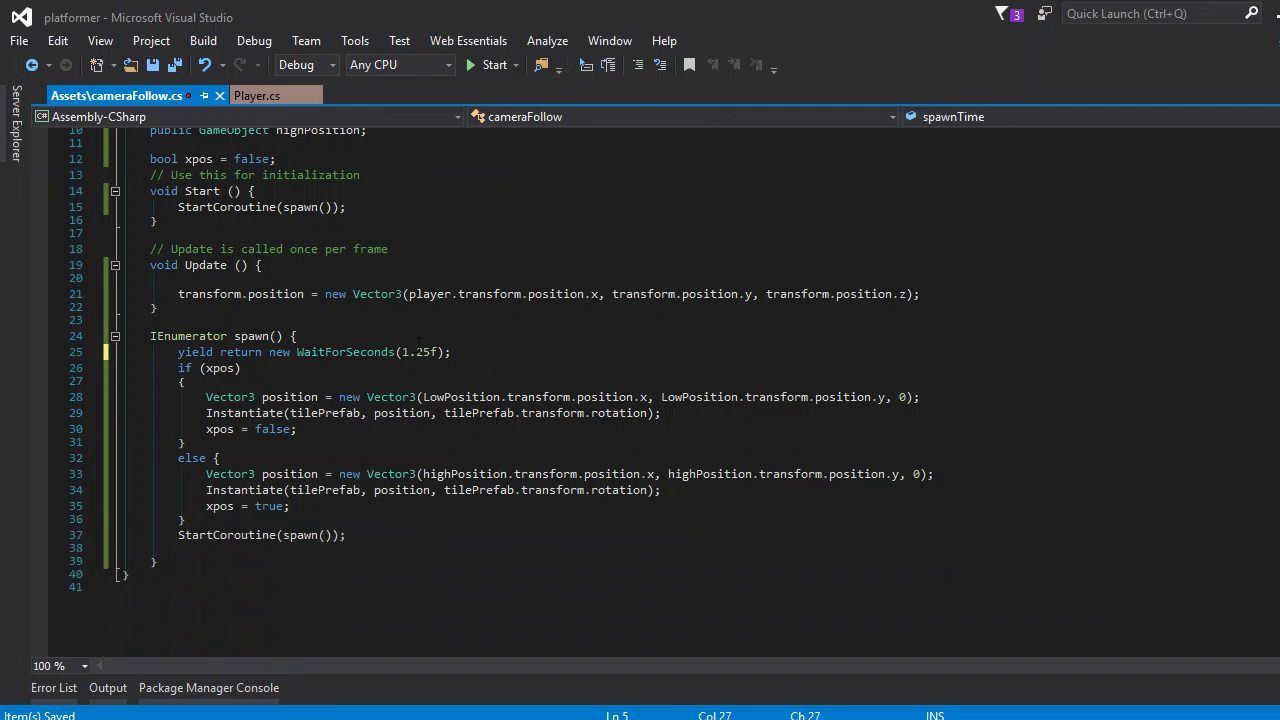
{"action": "double_click", "coordinate": [420, 352]}
{"action": "type", "text": "spawnTime"}
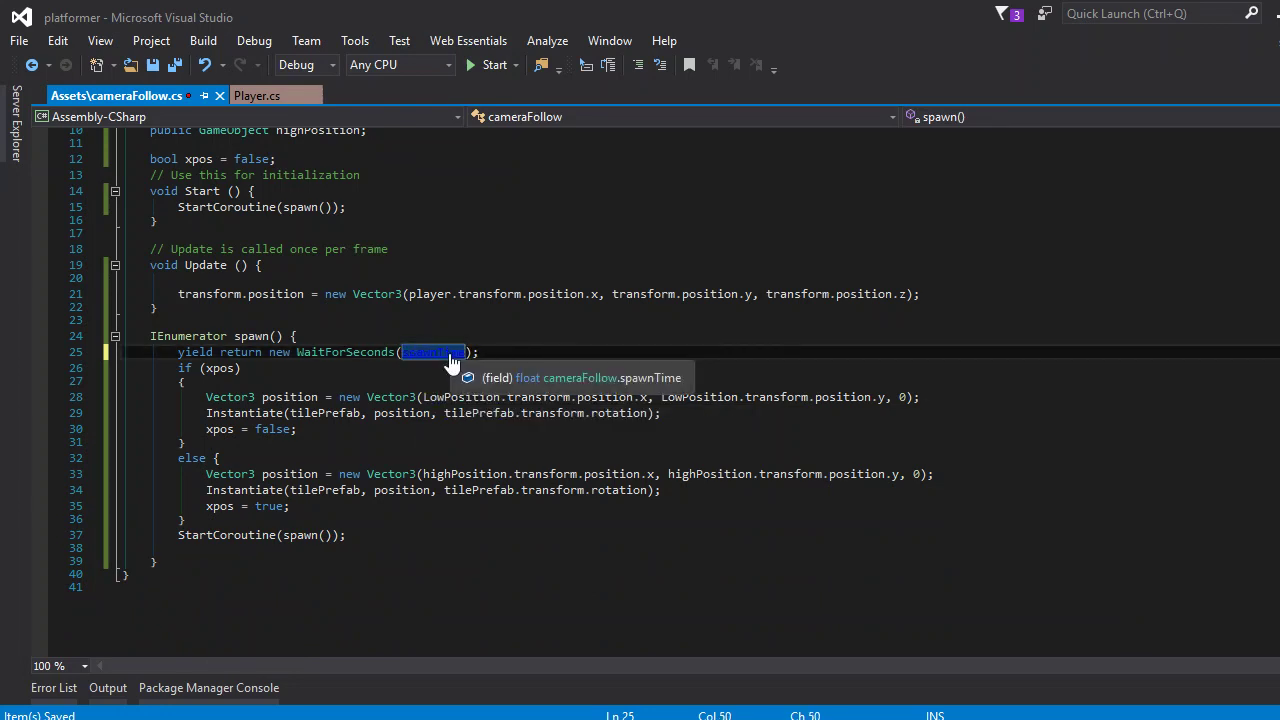
{"action": "key", "text": "alt+Tab"}
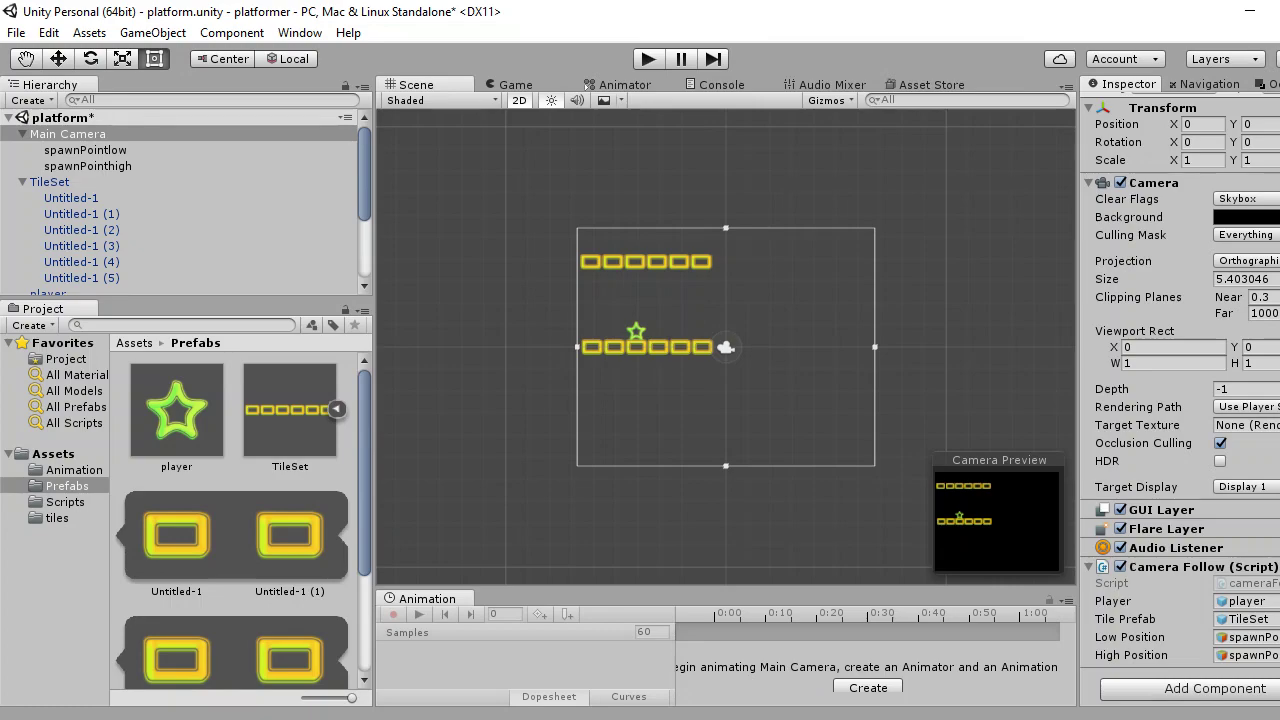
Save the cameraFollow script in Visual Studio and reload it in Unity.
{"action": "key", "text": "alt+Tab"}
{"action": "left_click", "coordinate": [178, 69]}
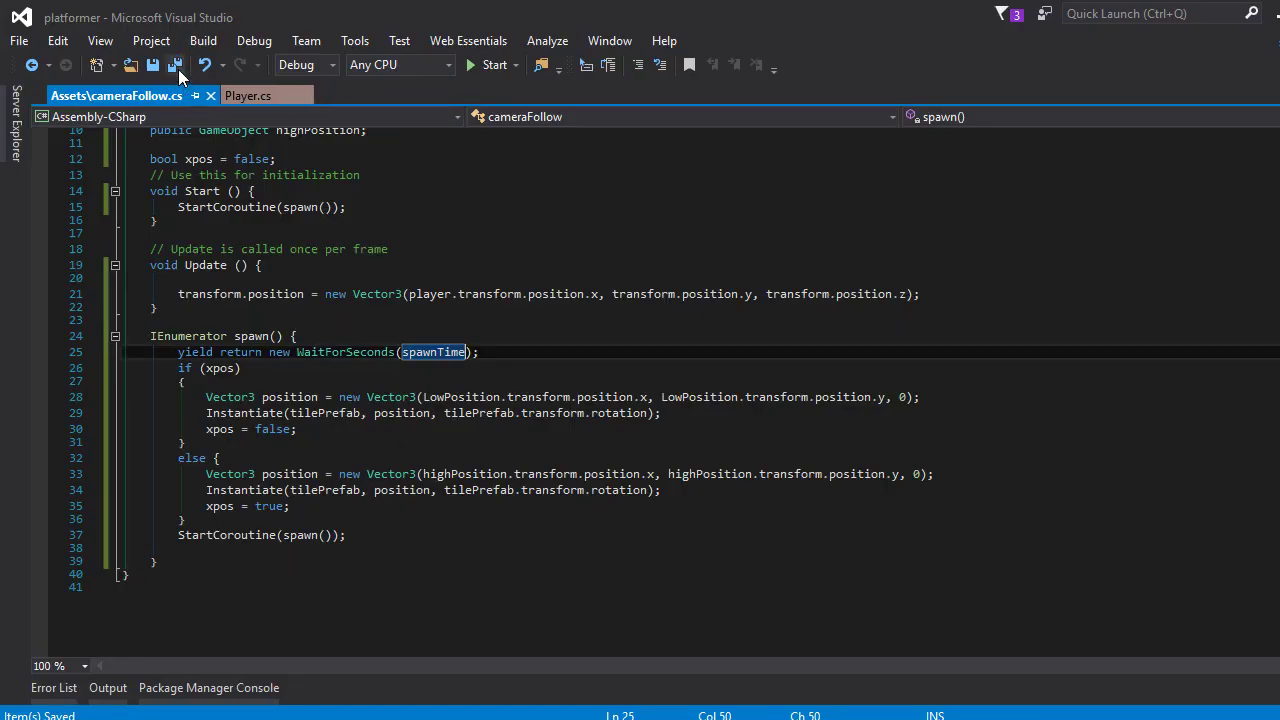
{"action": "key", "text": "alt+Tab"}
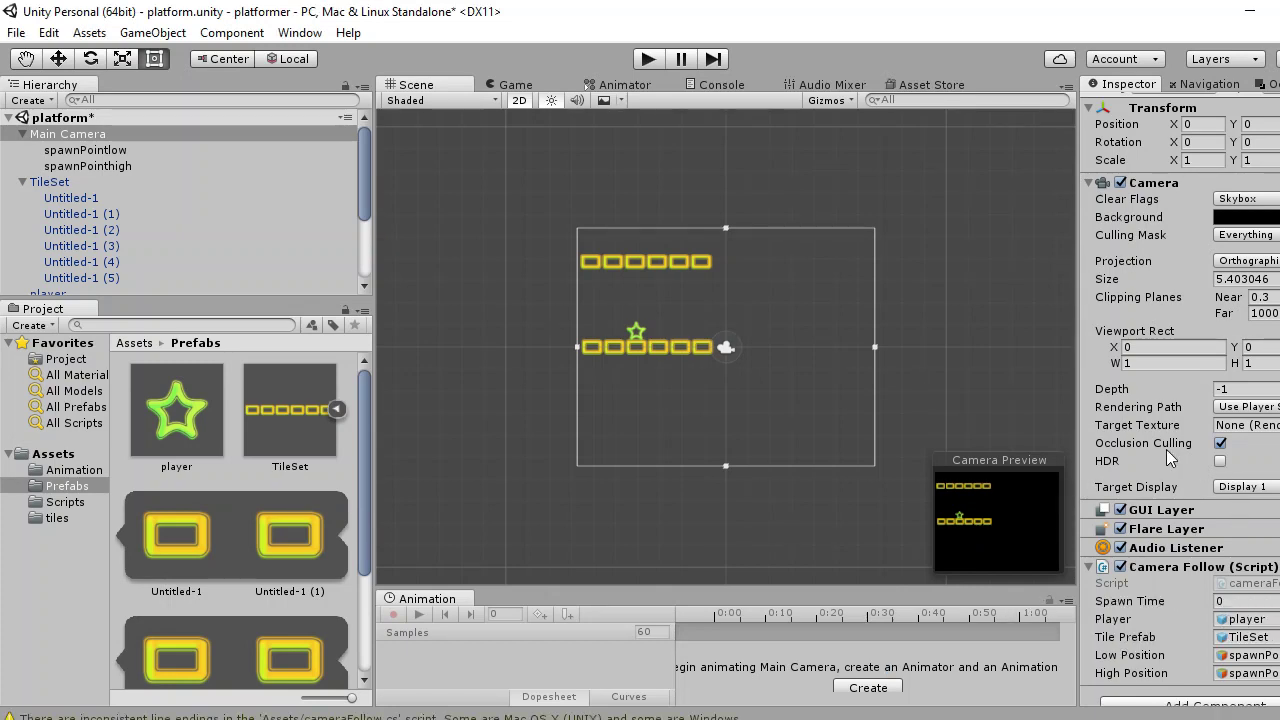
Set Camera Follow's Spawn Time to 2, save the scene, and start a play test.
{"action": "scroll", "coordinate": [1199, 624], "scroll_direction": "down", "scroll_amount": 3}
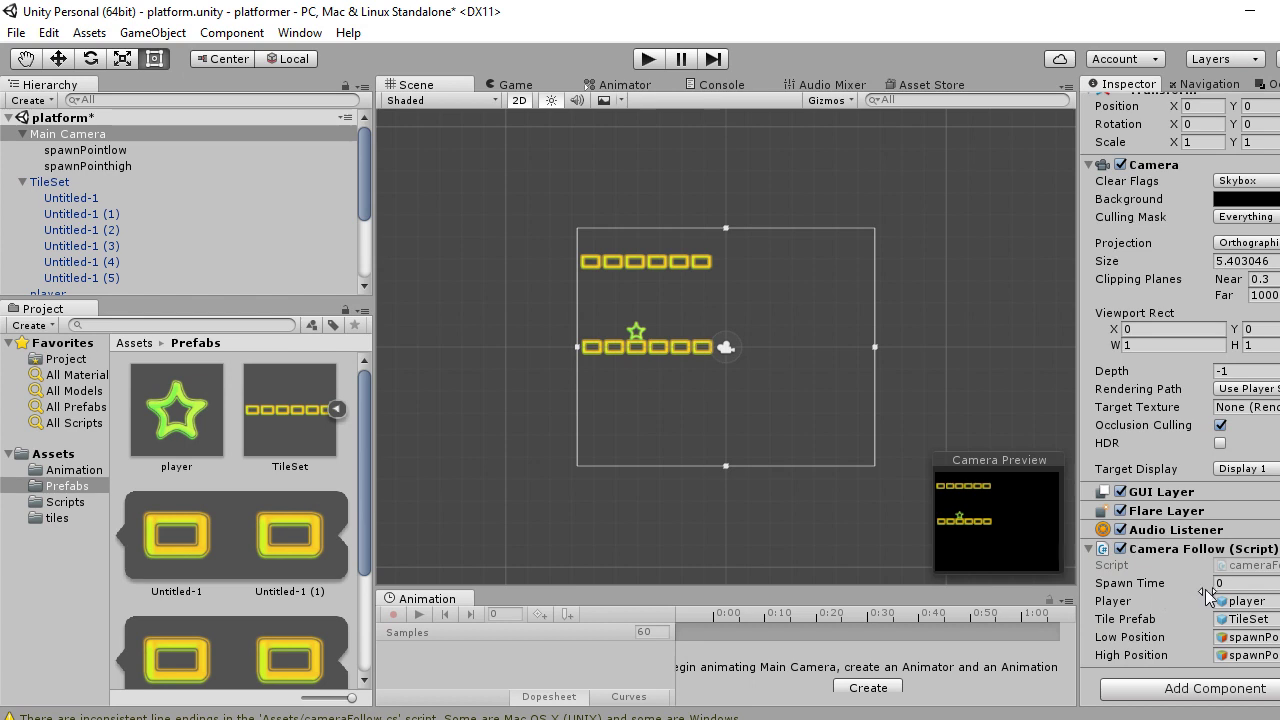
{"action": "left_click", "coordinate": [1241, 584]}
{"action": "type", "text": "2"}
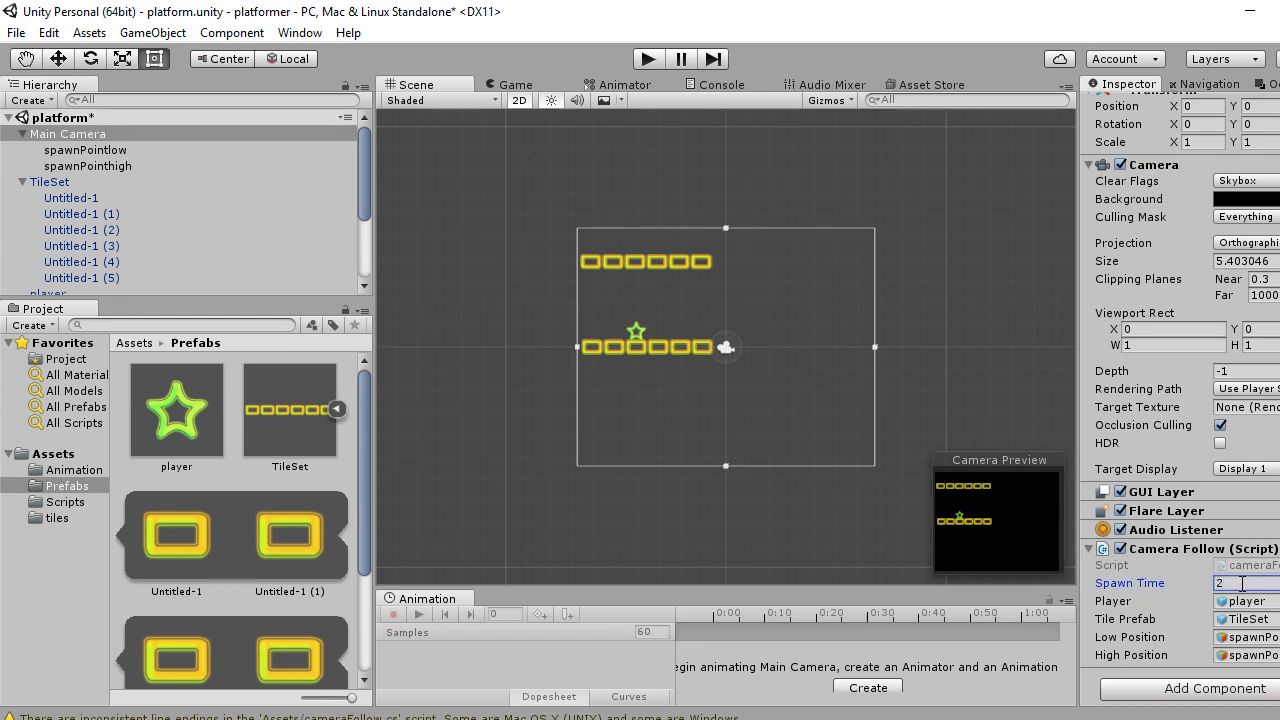
{"action": "key", "text": "ctrl+s"}
{"action": "left_click", "coordinate": [647, 60]}
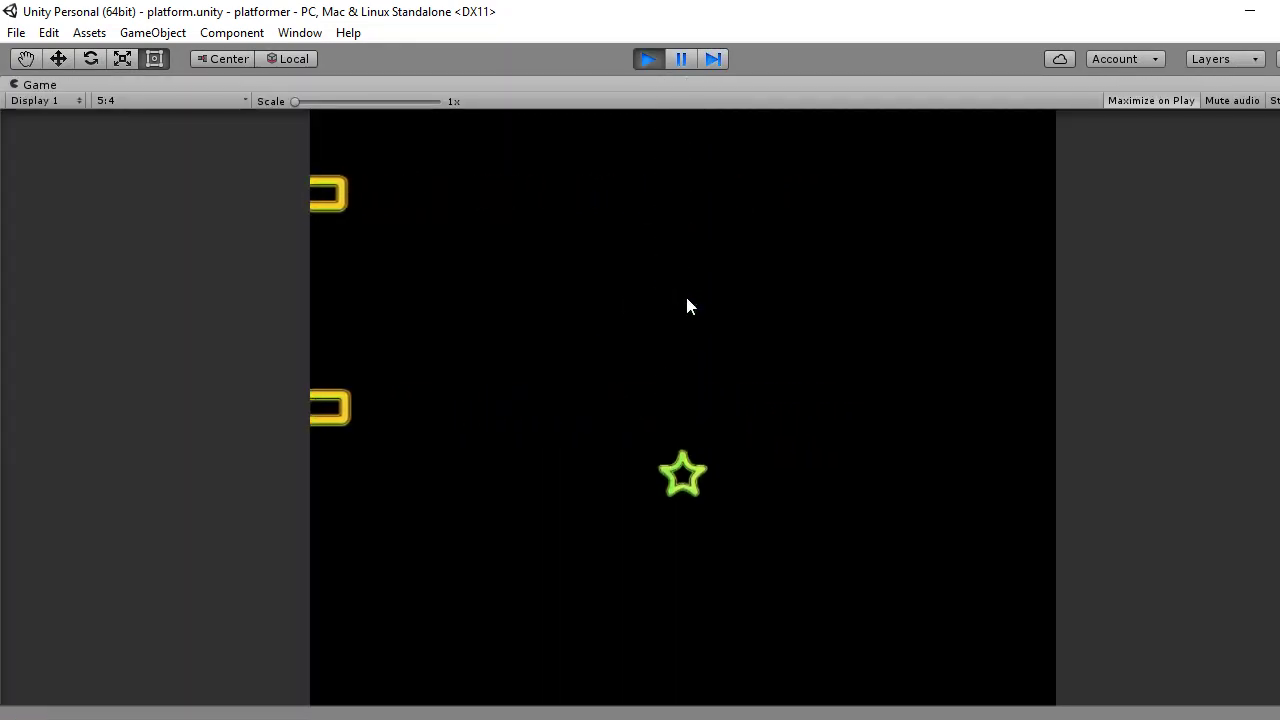
Stop the test, change Spawn Time from 2 to 1.5, and play-test it.
{"action": "left_click", "coordinate": [687, 300]}
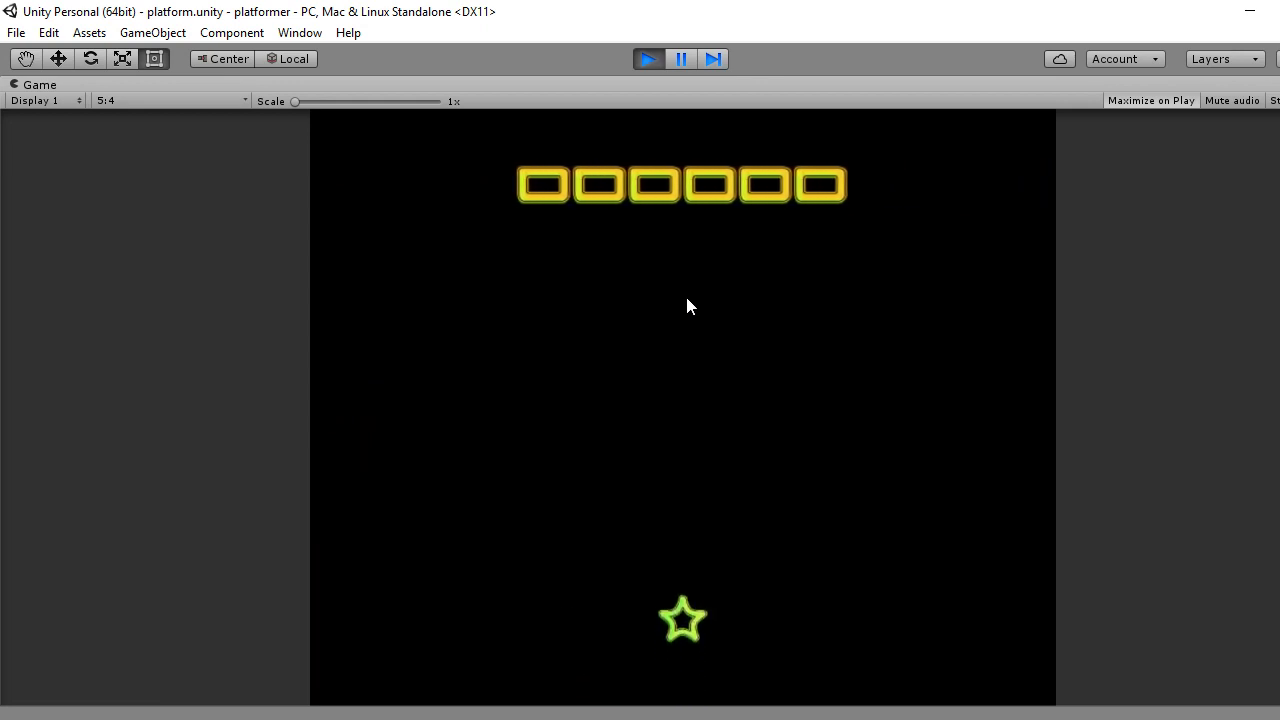
{"action": "left_click", "coordinate": [645, 55]}
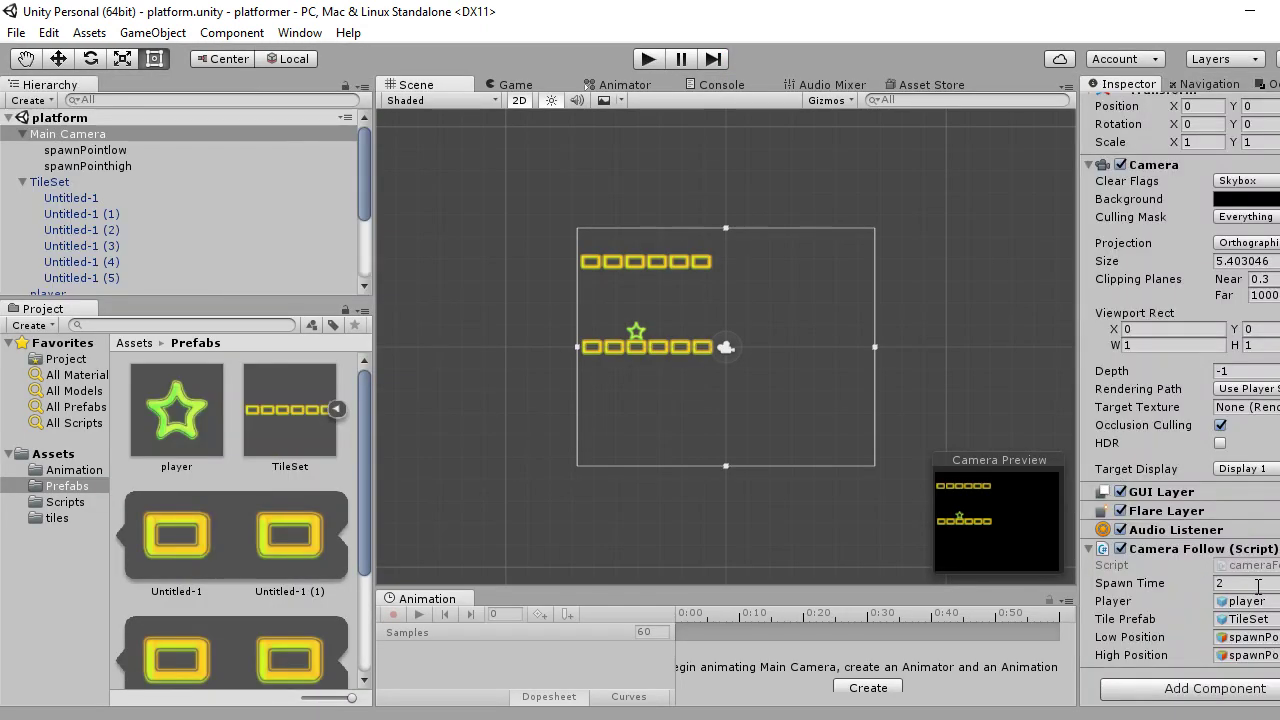
{"action": "left_click", "coordinate": [1258, 584]}
{"action": "type", "text": "1."}
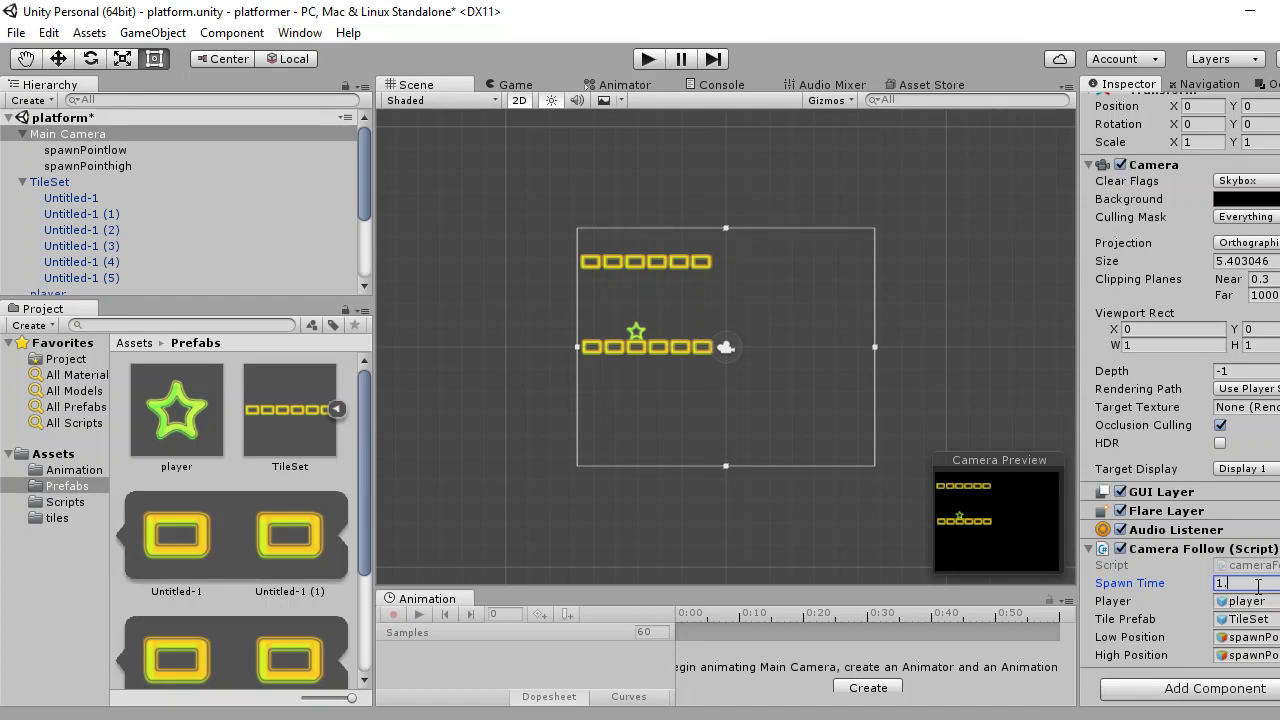
{"action": "type", "text": "5"}
{"action": "left_click", "coordinate": [647, 59]}
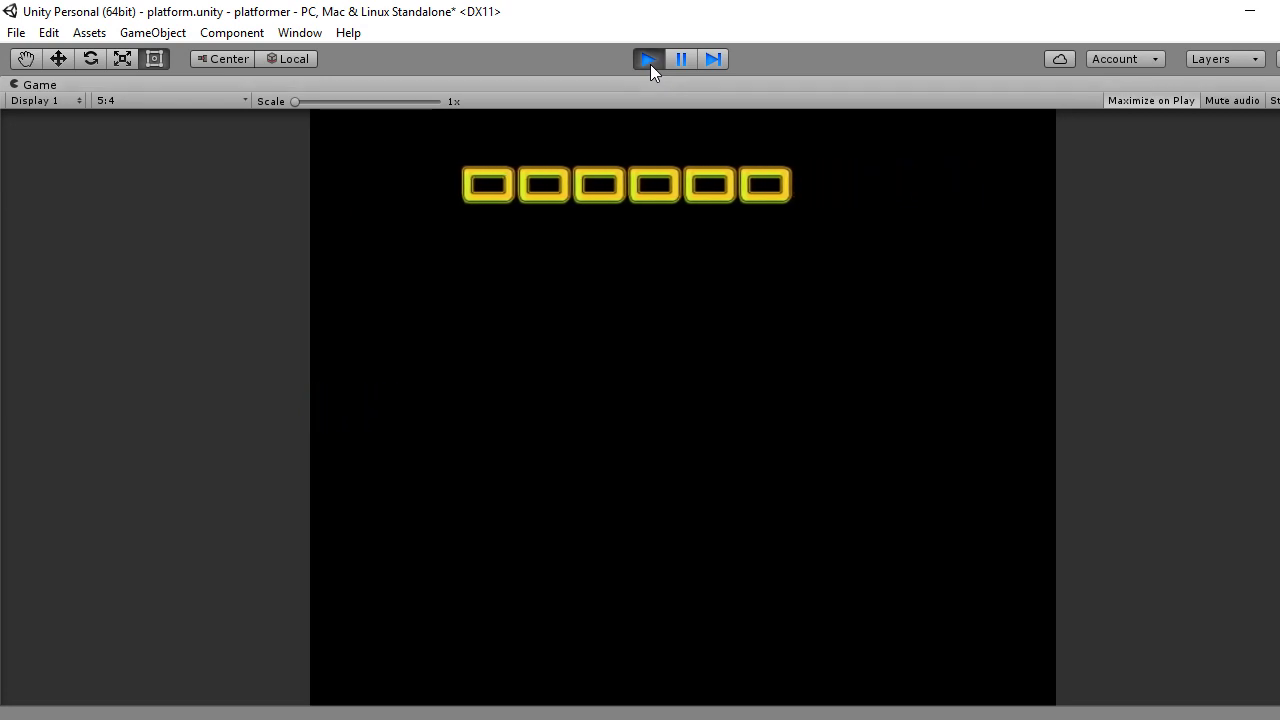
{"action": "left_click", "coordinate": [650, 61]}
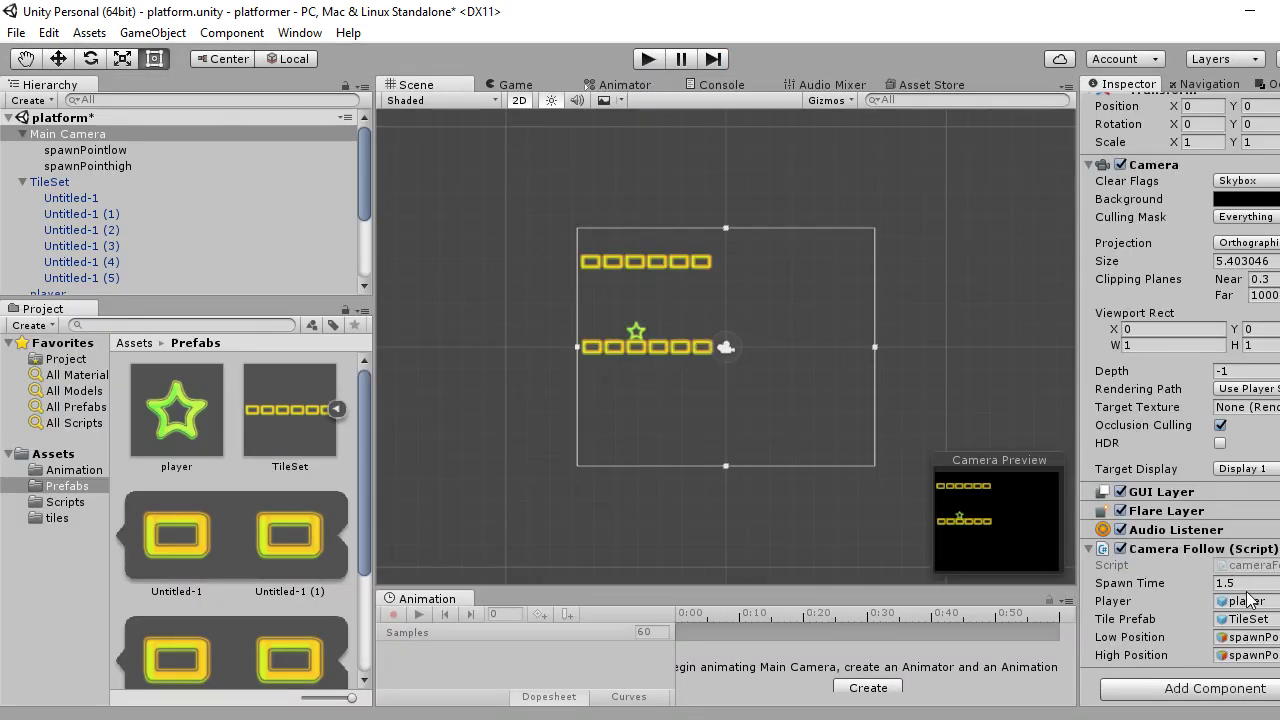
Lower Spawn Time to 1, save the scene, and check the script.
{"action": "left_click", "coordinate": [1248, 585]}
{"action": "type", "text": "1"}
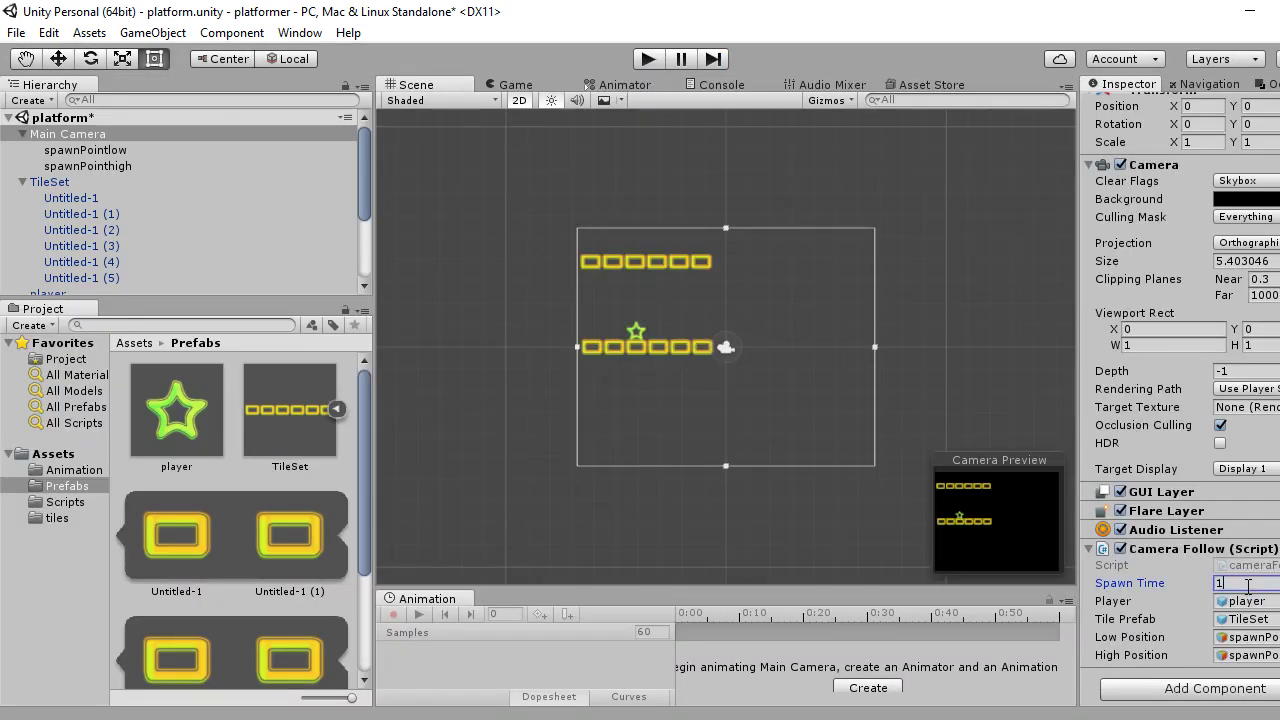
{"action": "key", "text": "ctrl+s"}
{"action": "key", "text": "alt+Tab"}
Set the player's Rigidbody 2D Gravity Scale to 1 and play-test it.
{"action": "left_click", "coordinate": [70, 183]}
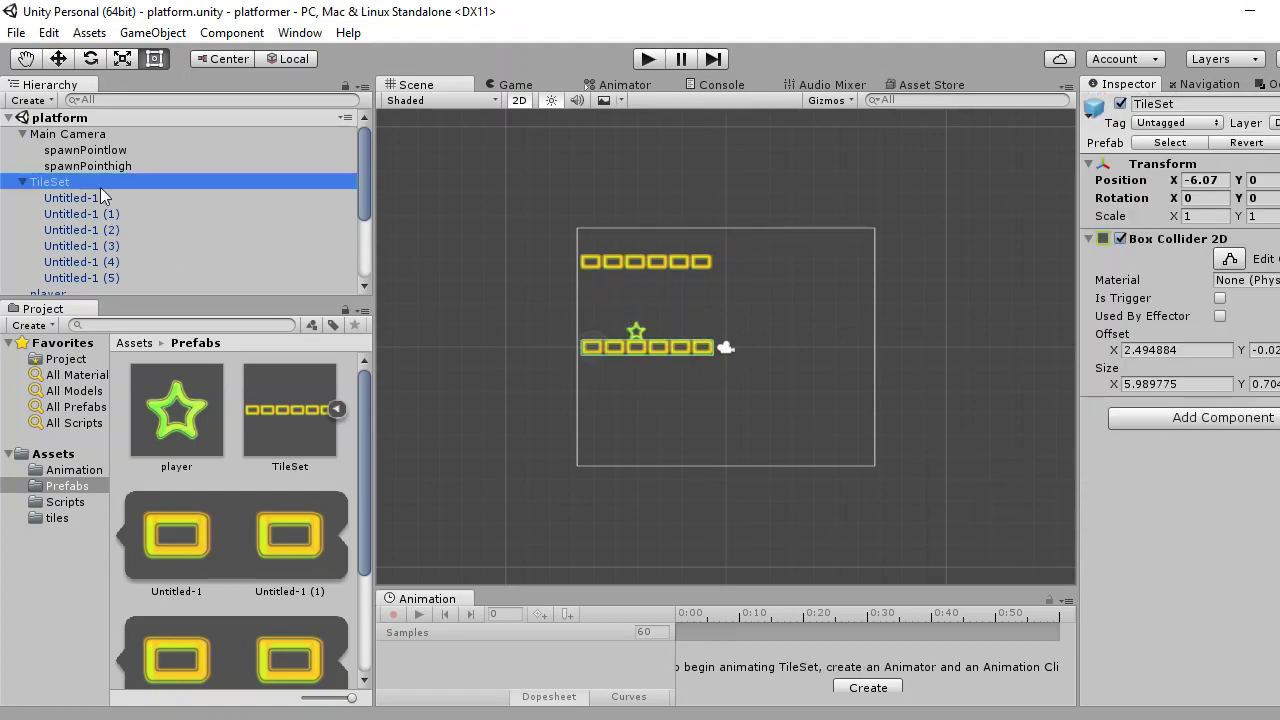
{"action": "scroll", "coordinate": [132, 254], "scroll_direction": "down", "scroll_amount": 3}
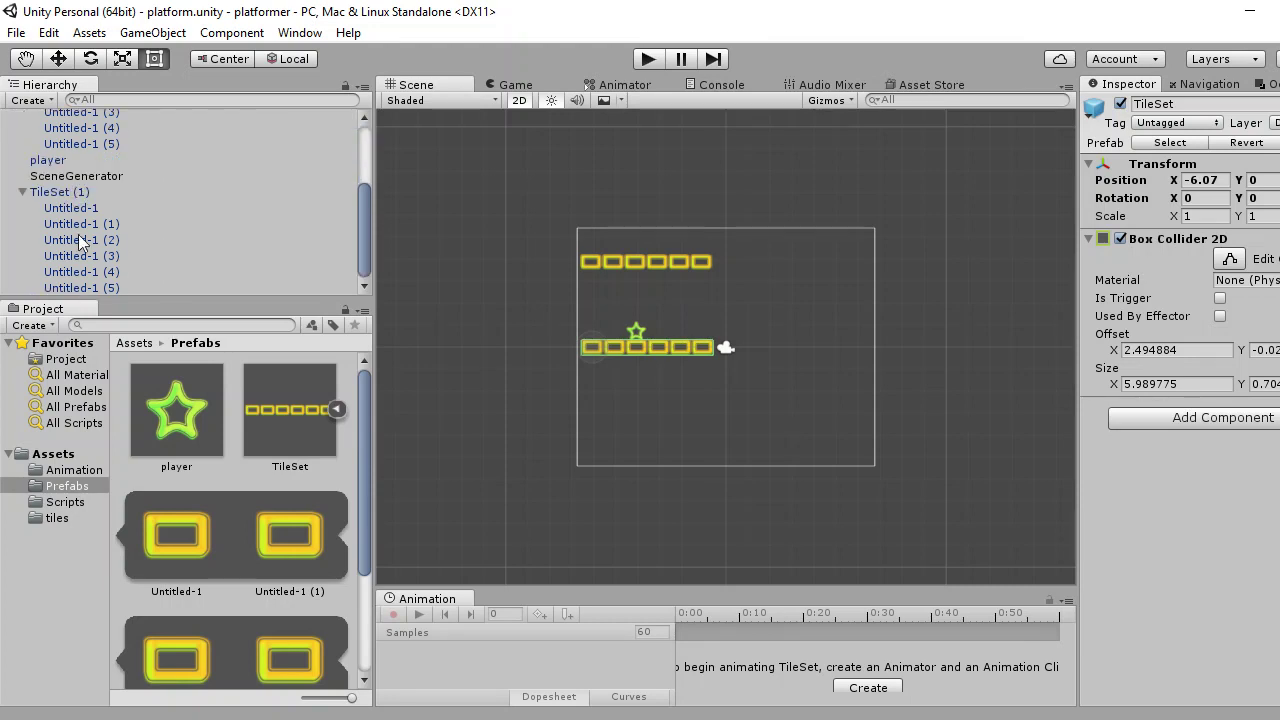
{"action": "left_click", "coordinate": [45, 162]}
{"action": "scroll", "coordinate": [1205, 522], "scroll_direction": "down", "scroll_amount": 5}
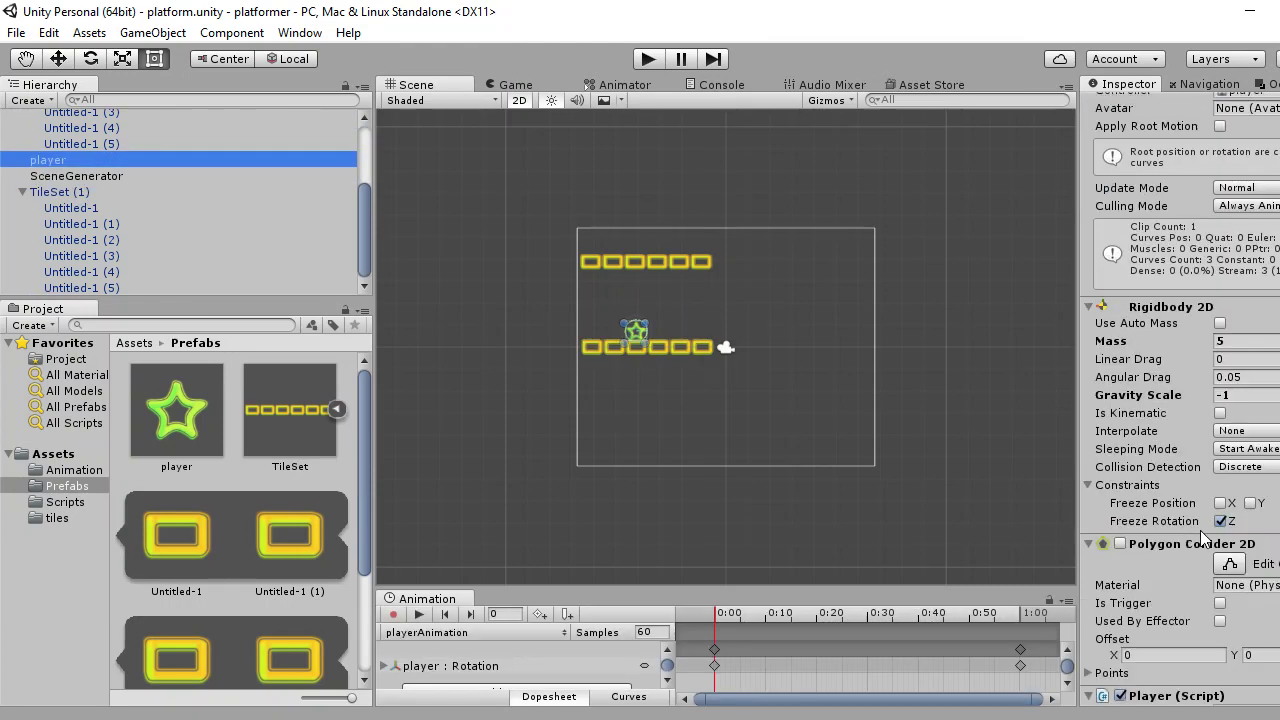
{"action": "left_click", "coordinate": [1245, 393]}
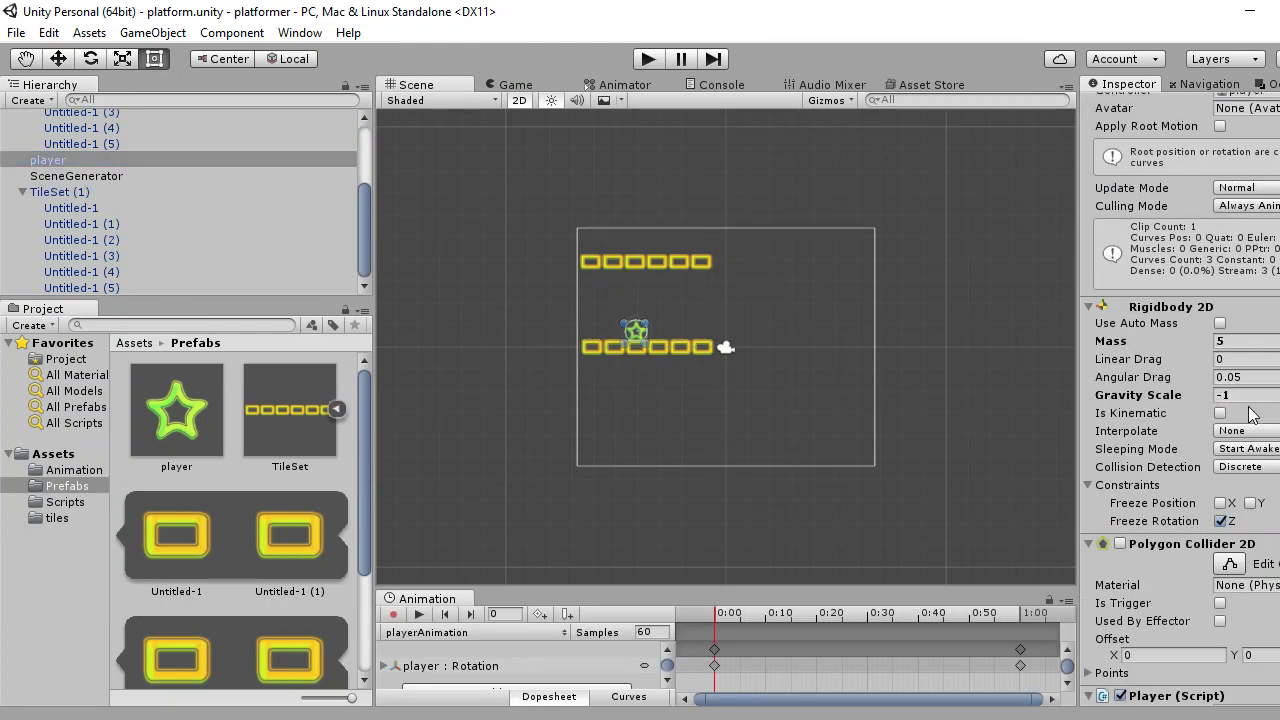
{"action": "type", "text": "1"}
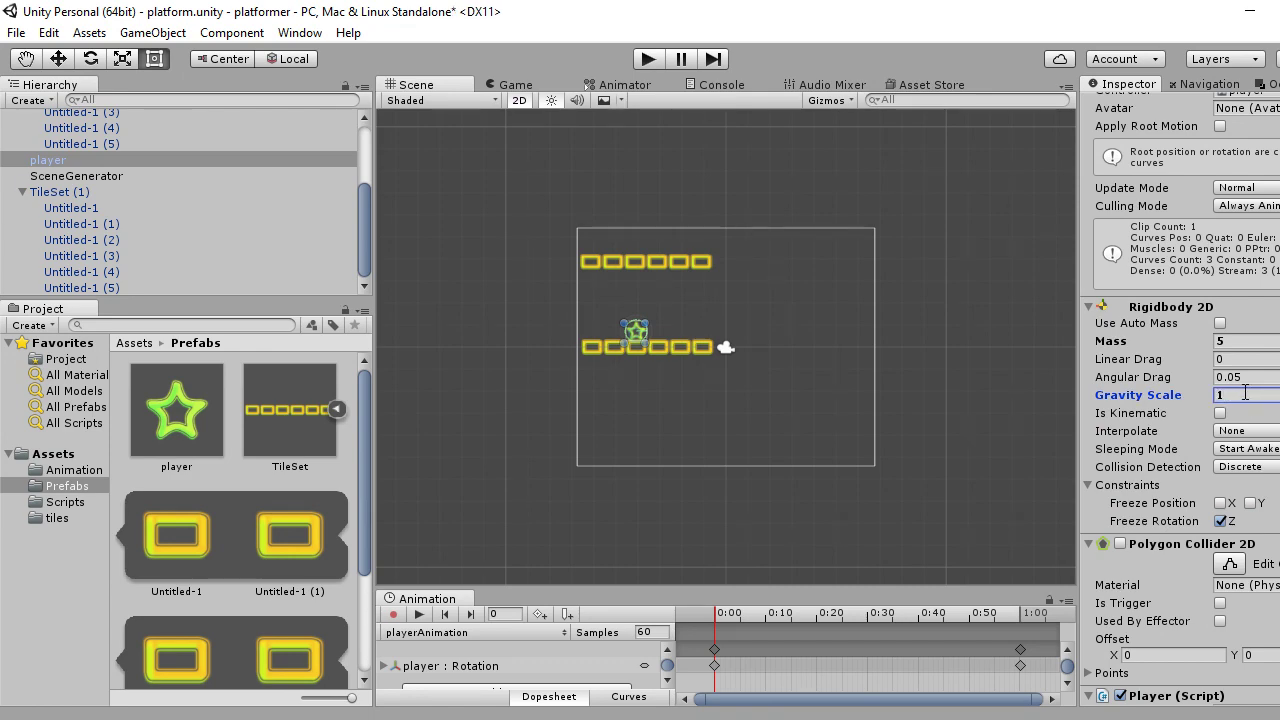
{"action": "left_click", "coordinate": [648, 59]}
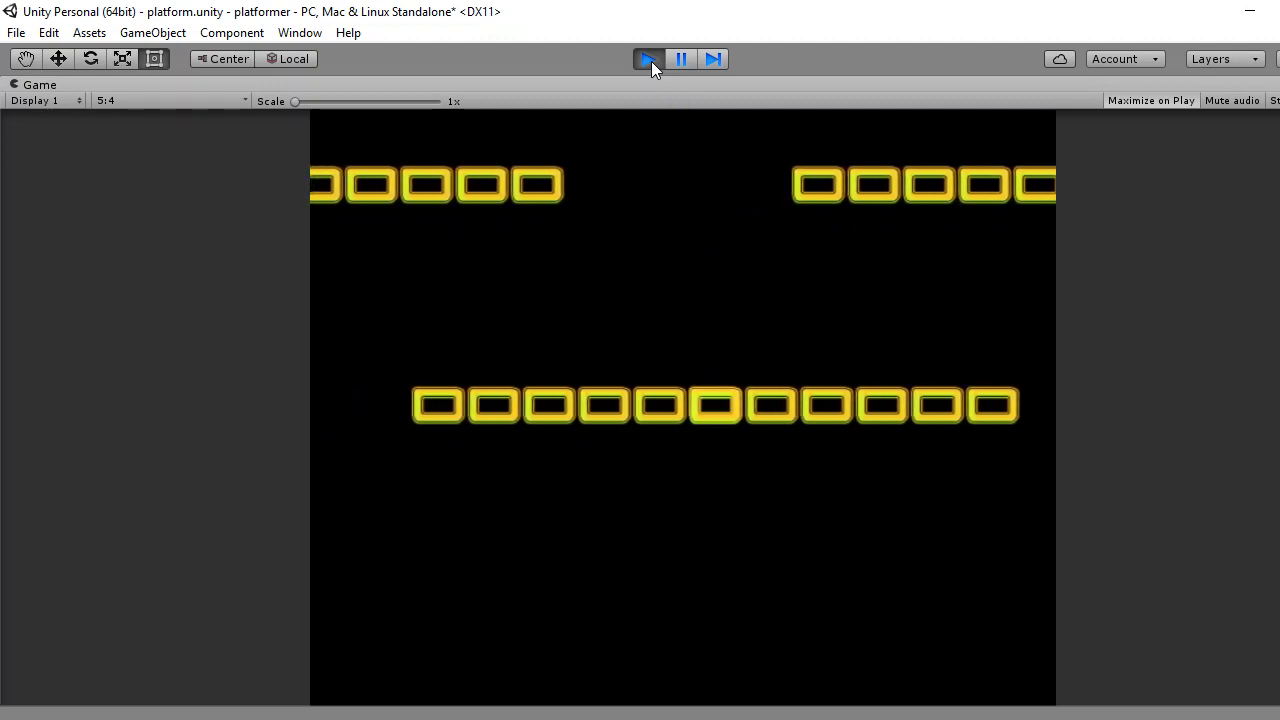
{"action": "left_click", "coordinate": [651, 61]}
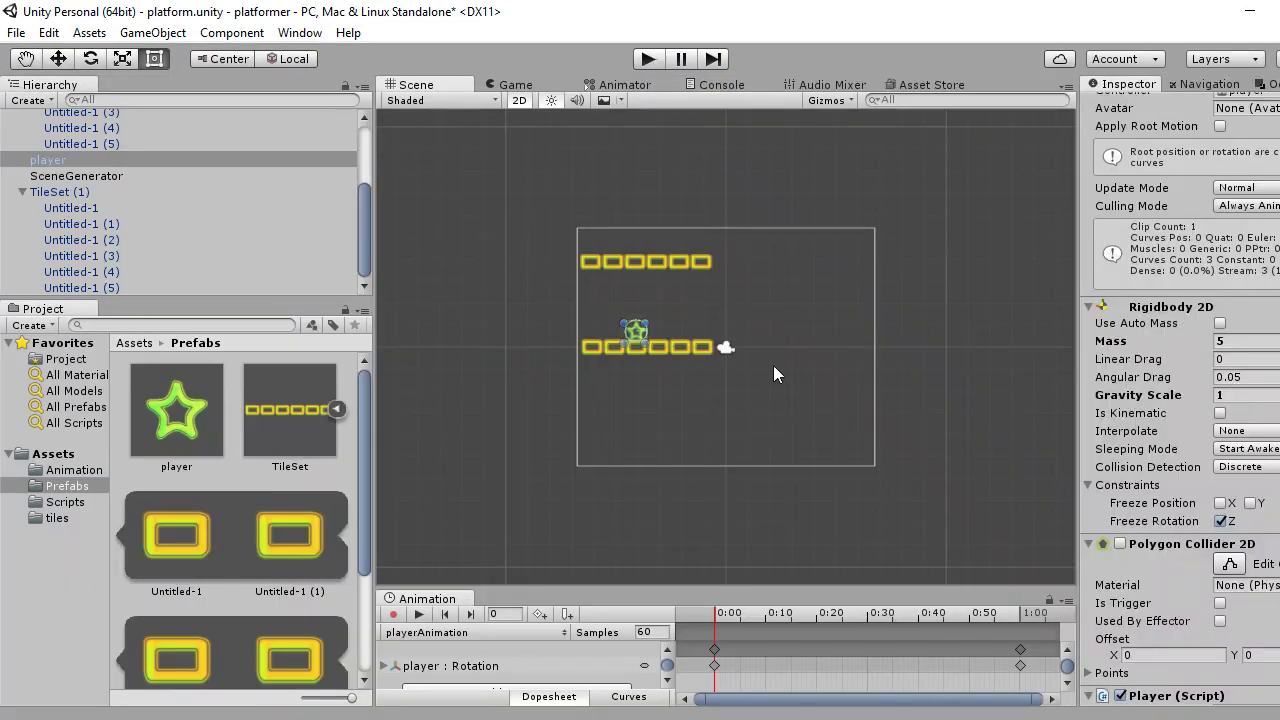
Re-enter the player's Gravity Scale as 1, then select the Main Camera.
{"action": "left_click", "coordinate": [1265, 335]}
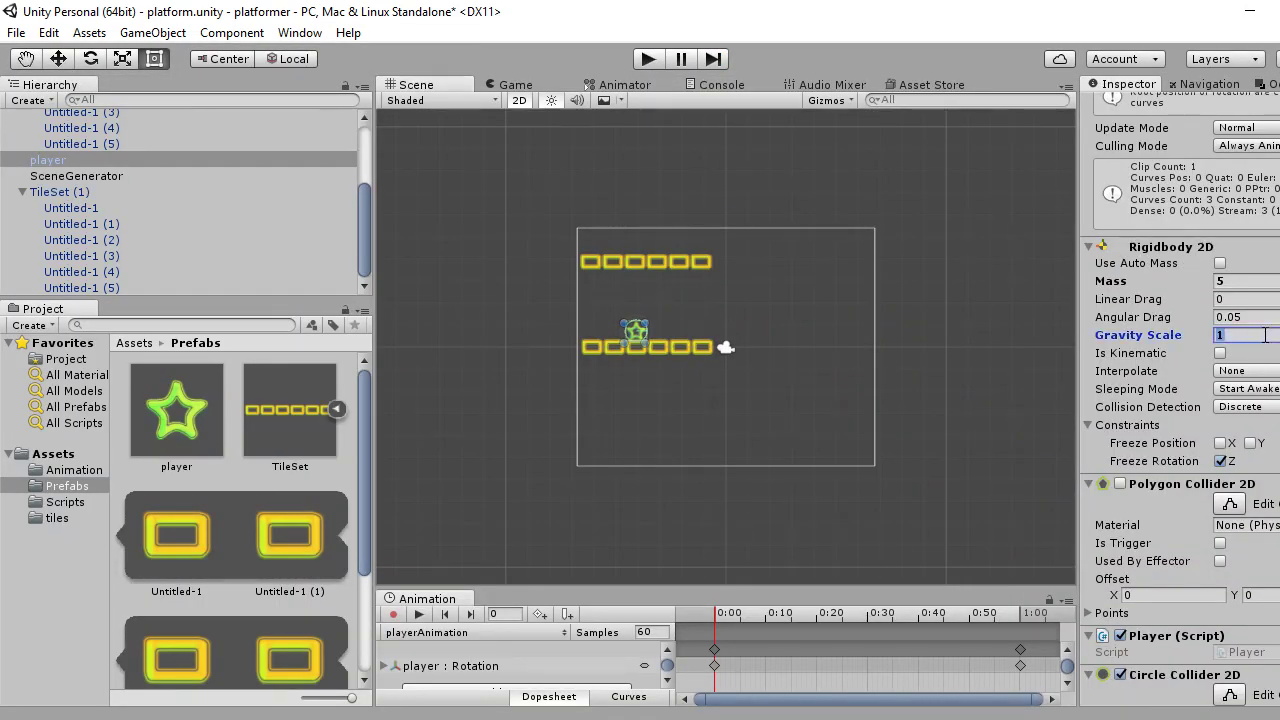
{"action": "type", "text": "1.25"}
{"action": "key", "text": "Return"}
{"action": "type", "text": "1"}
{"action": "scroll", "coordinate": [1270, 380], "scroll_direction": "down", "scroll_amount": 3}
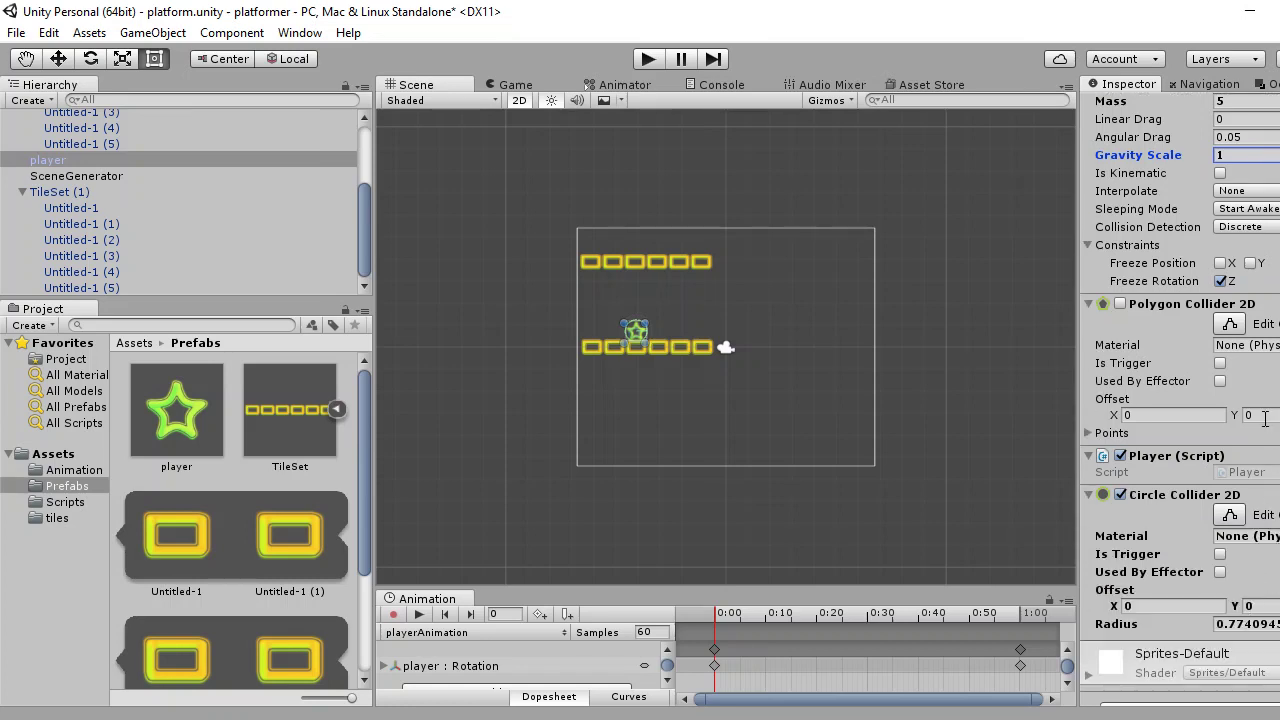
{"action": "scroll", "coordinate": [1262, 492], "scroll_direction": "down", "scroll_amount": 1}
{"action": "scroll", "coordinate": [1257, 472], "scroll_direction": "up", "scroll_amount": 1}
{"action": "scroll", "coordinate": [1257, 470], "scroll_direction": "up", "scroll_amount": 2}
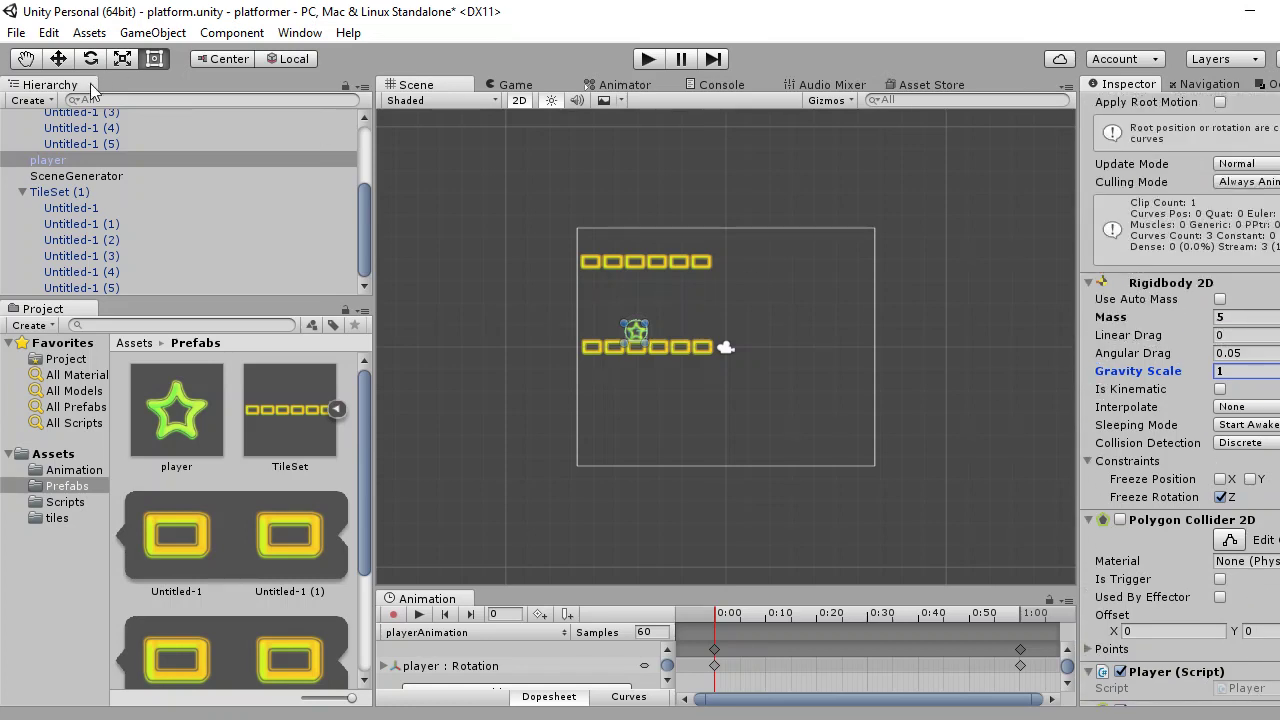
{"action": "scroll", "coordinate": [67, 150], "scroll_direction": "up", "scroll_amount": 5}
{"action": "left_click", "coordinate": [70, 134]}
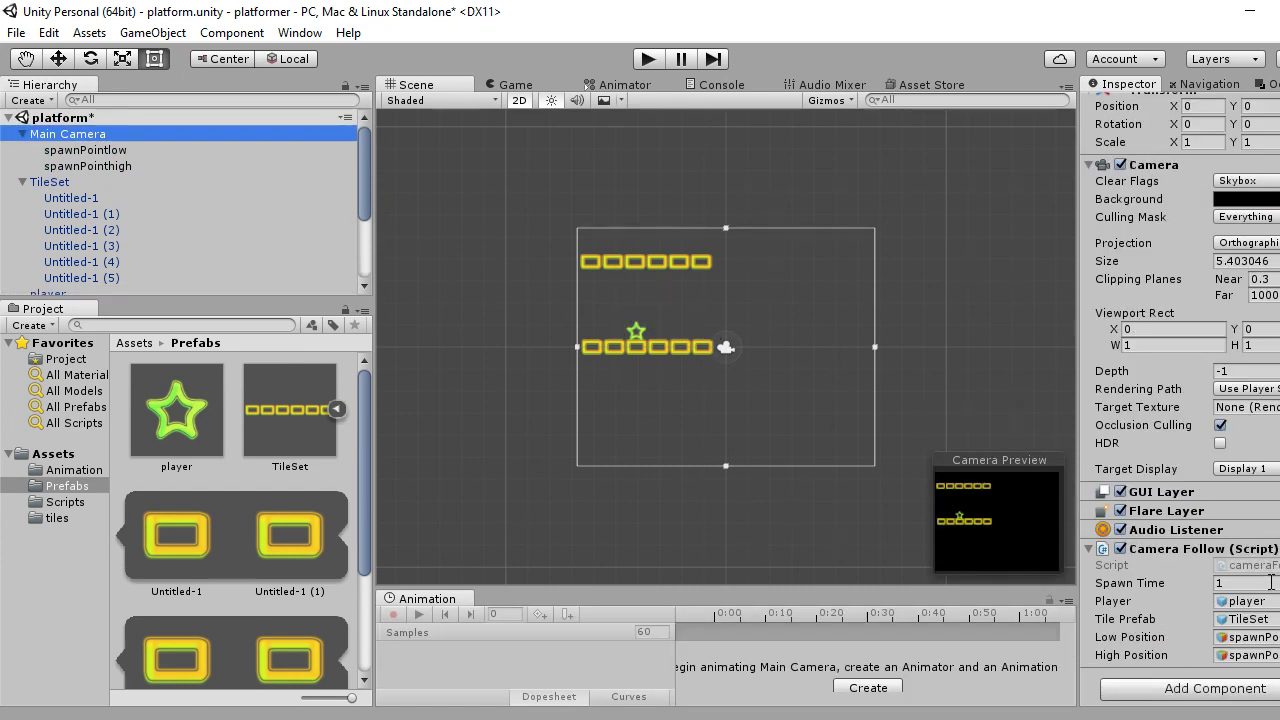
Change Camera Follow's Spawn Time to 1.2 and run a play test with it.
{"action": "left_click", "coordinate": [1245, 584]}
{"action": "type", "text": "."}
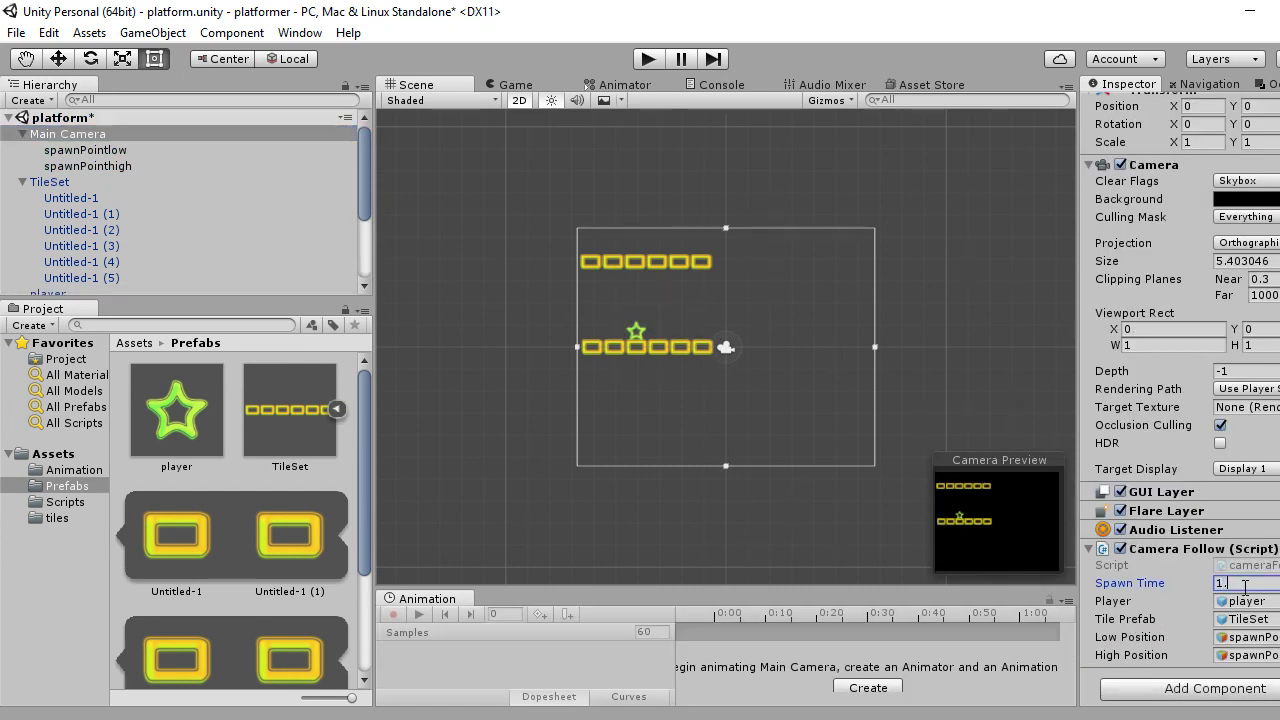
{"action": "type", "text": "2"}
{"action": "left_click", "coordinate": [648, 60]}
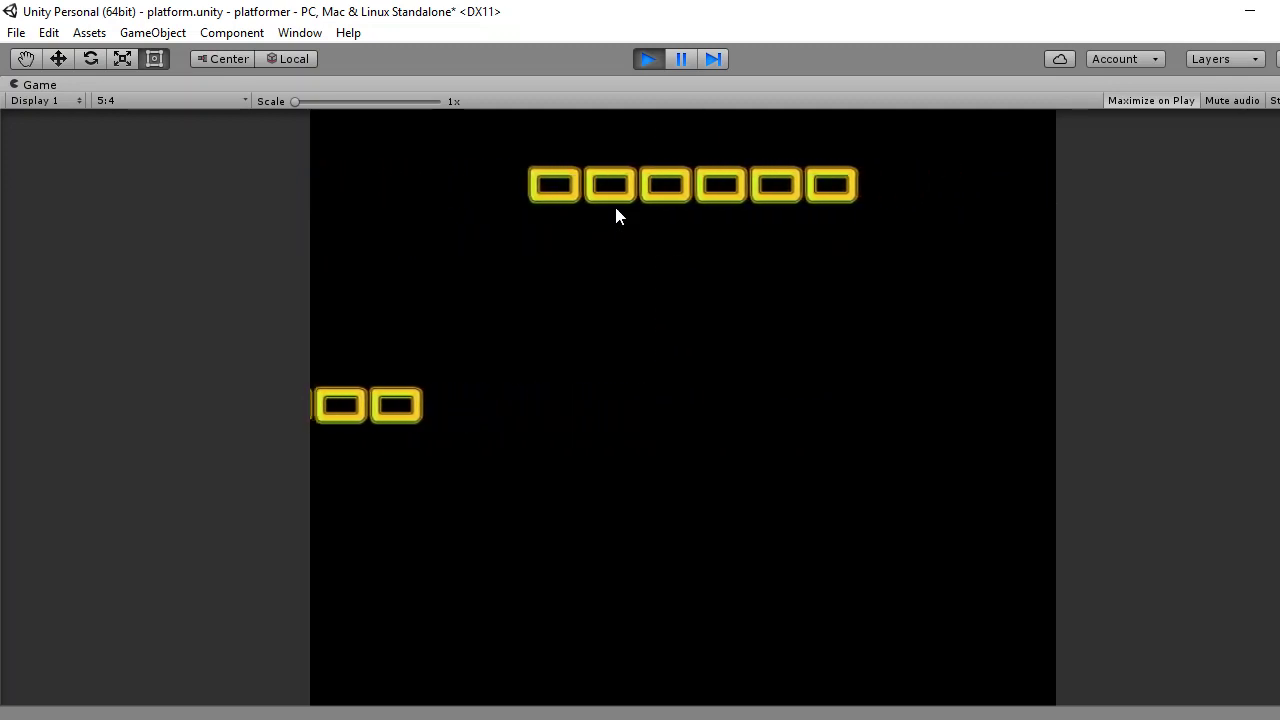
{"action": "left_click", "coordinate": [660, 62]}
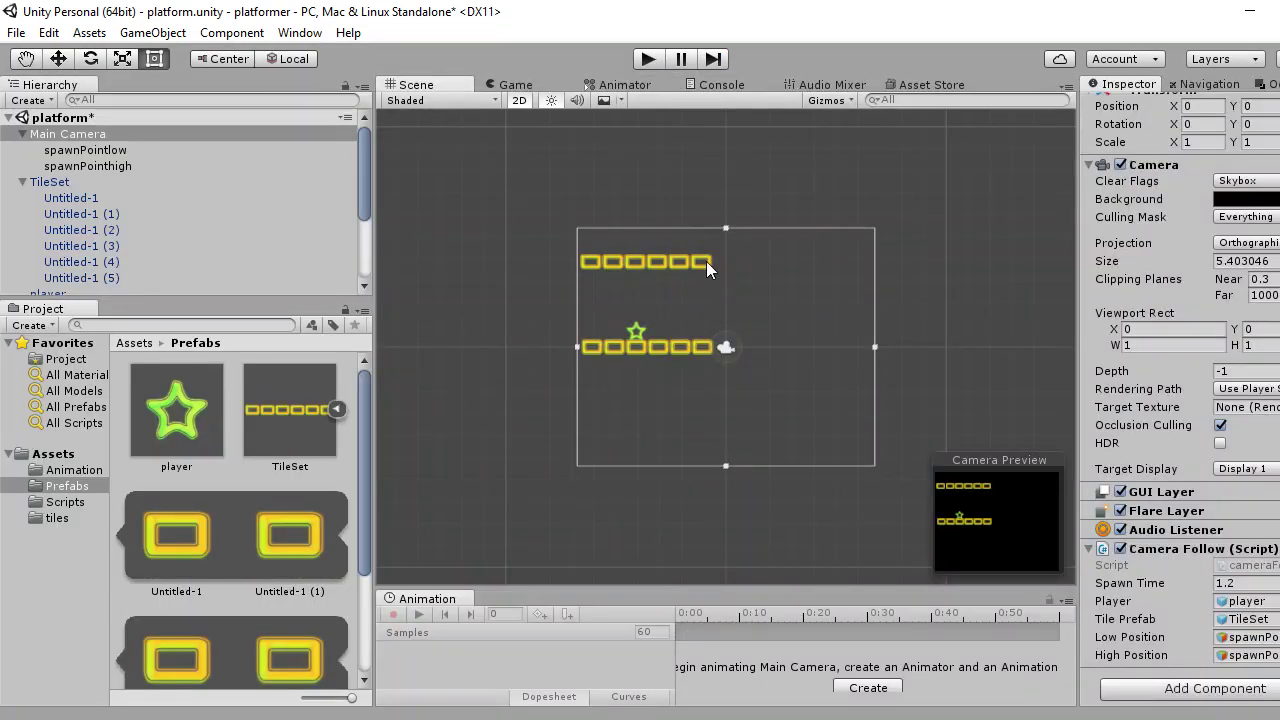
{"action": "left_click", "coordinate": [706, 261]}
{"action": "left_click", "coordinate": [706, 261]}
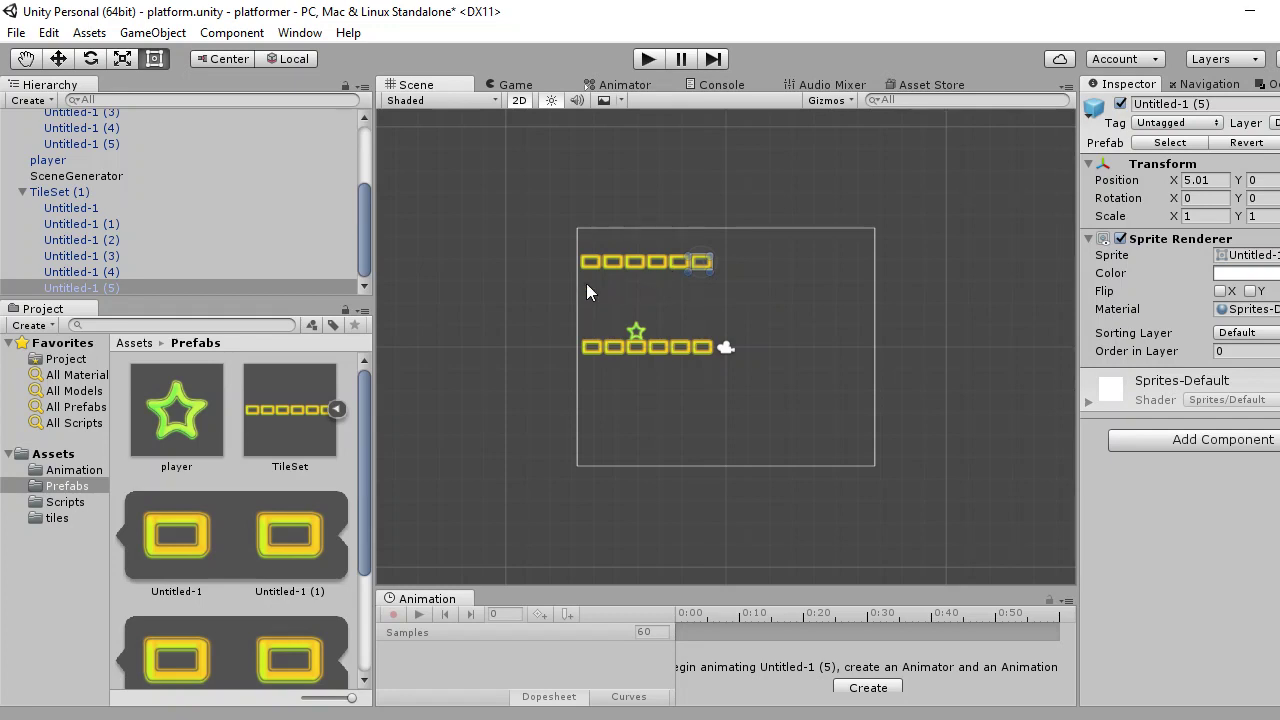
{"action": "left_click", "coordinate": [666, 261]}
{"action": "left_click", "coordinate": [680, 261]}
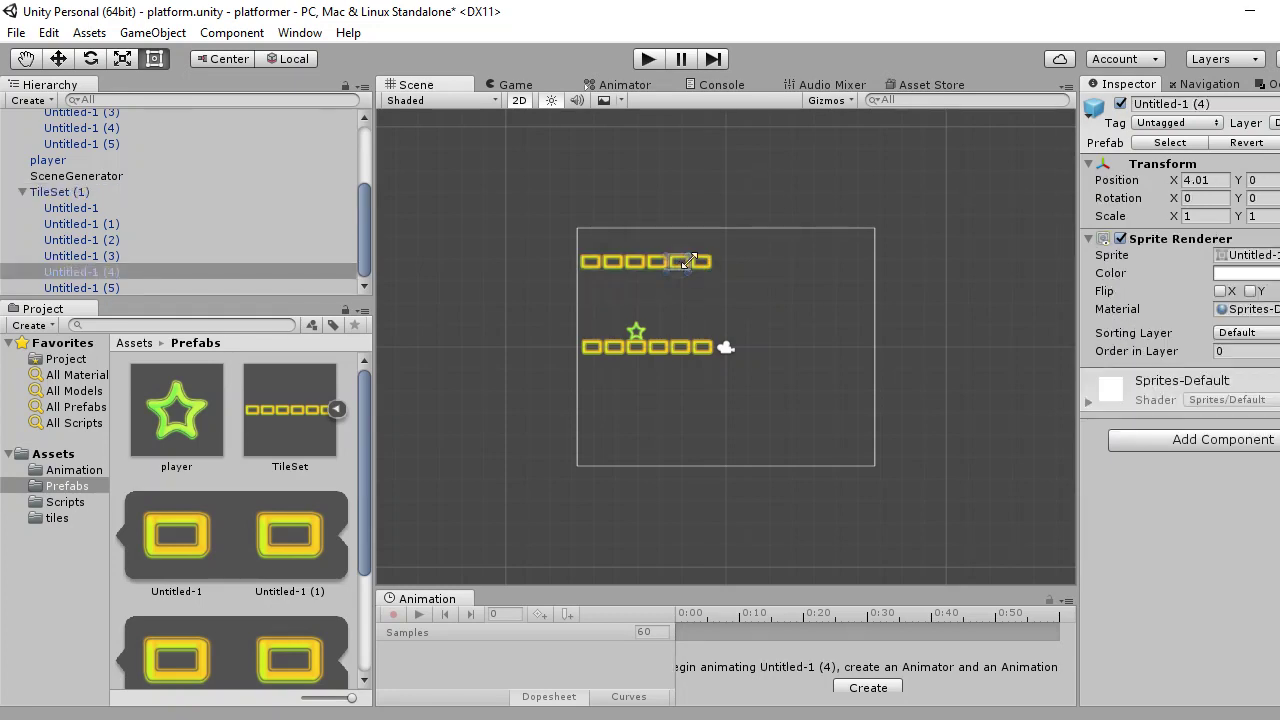
{"action": "left_click", "coordinate": [703, 262]}
{"action": "left_click", "coordinate": [703, 262]}
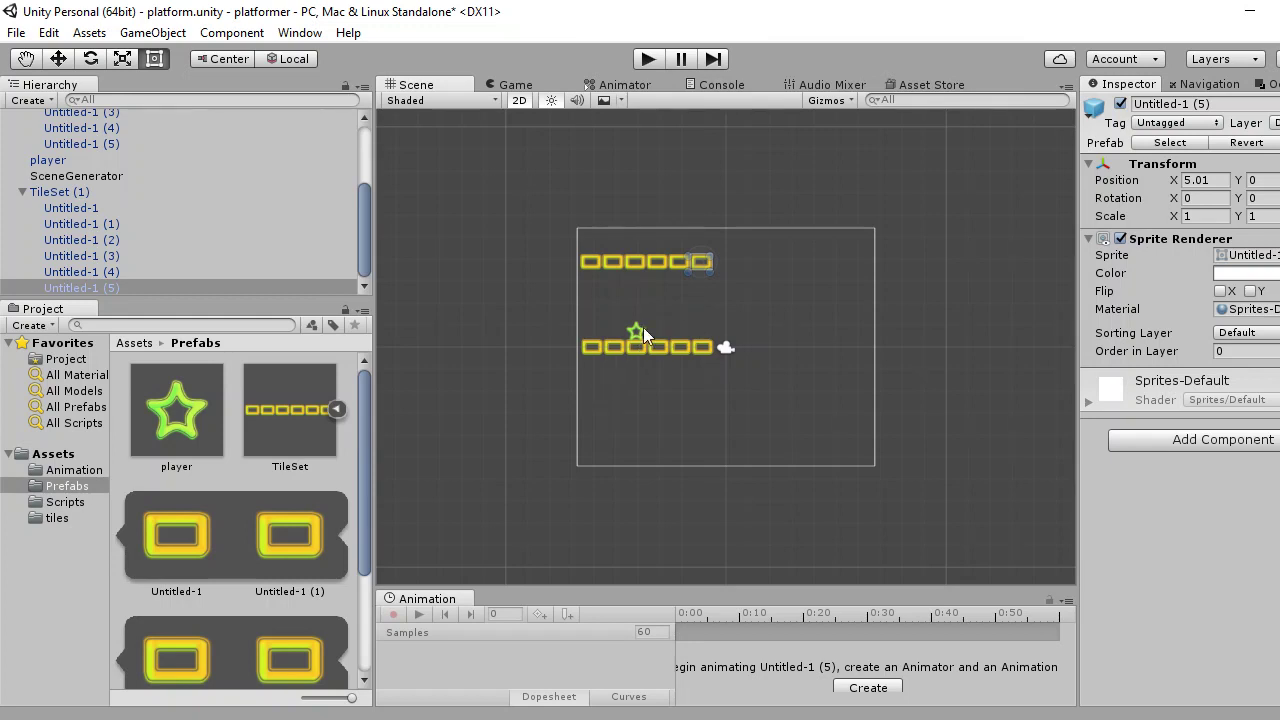
Widen the Hierarchy and Project panels, then deselect the last tile, Untitled-1 (5).
{"action": "scroll", "coordinate": [640, 330], "scroll_direction": "up", "scroll_amount": 5}
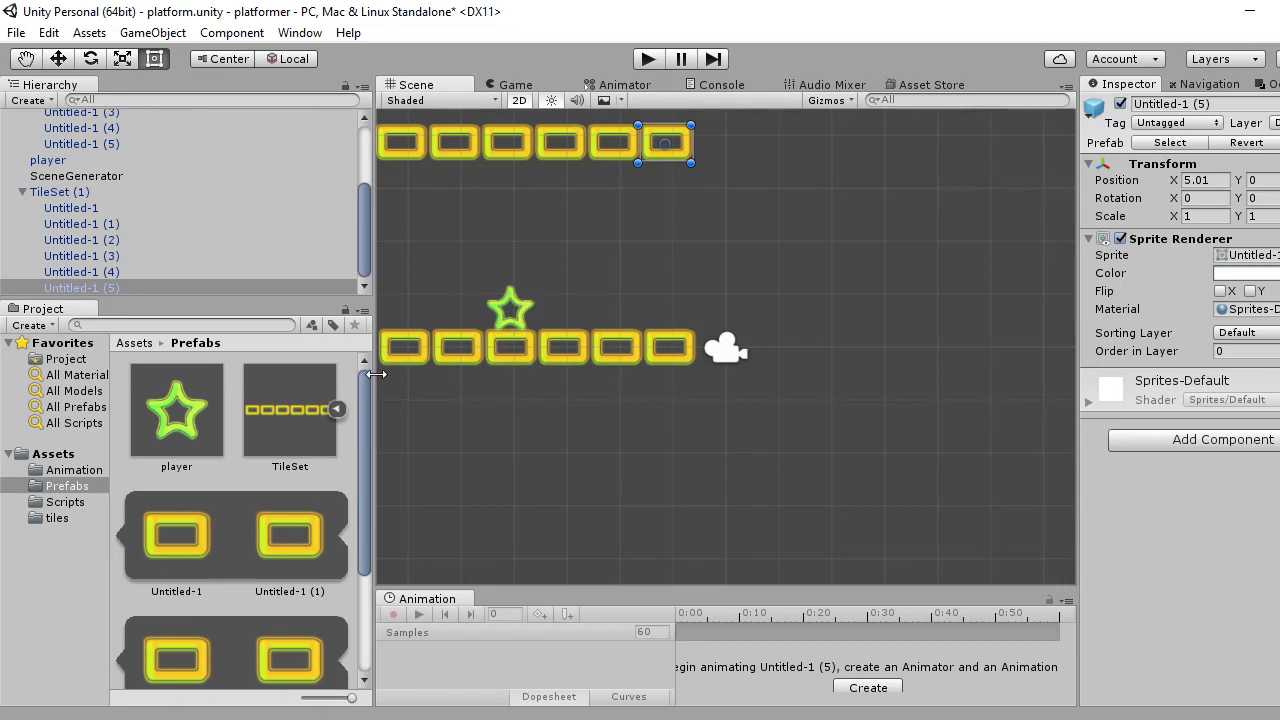
{"action": "left_click_drag", "start_coordinate": [376, 374], "coordinate": [443, 370]}
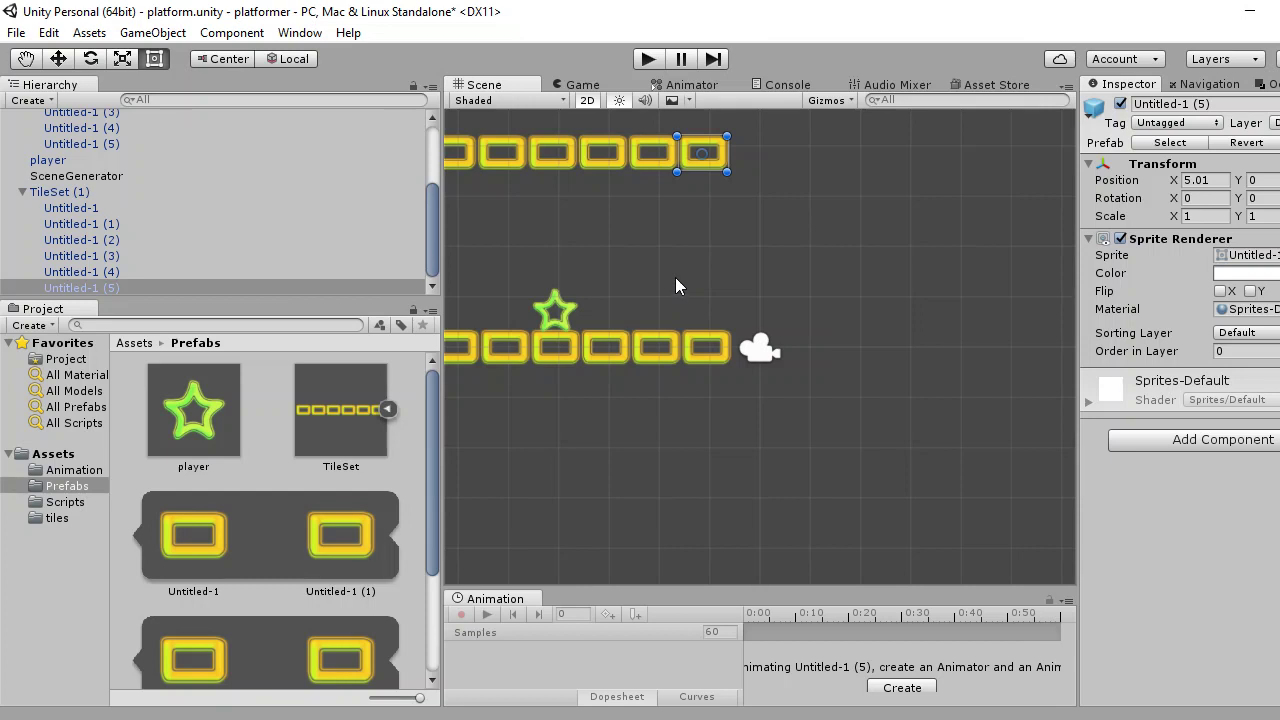
{"action": "left_click", "coordinate": [721, 232]}
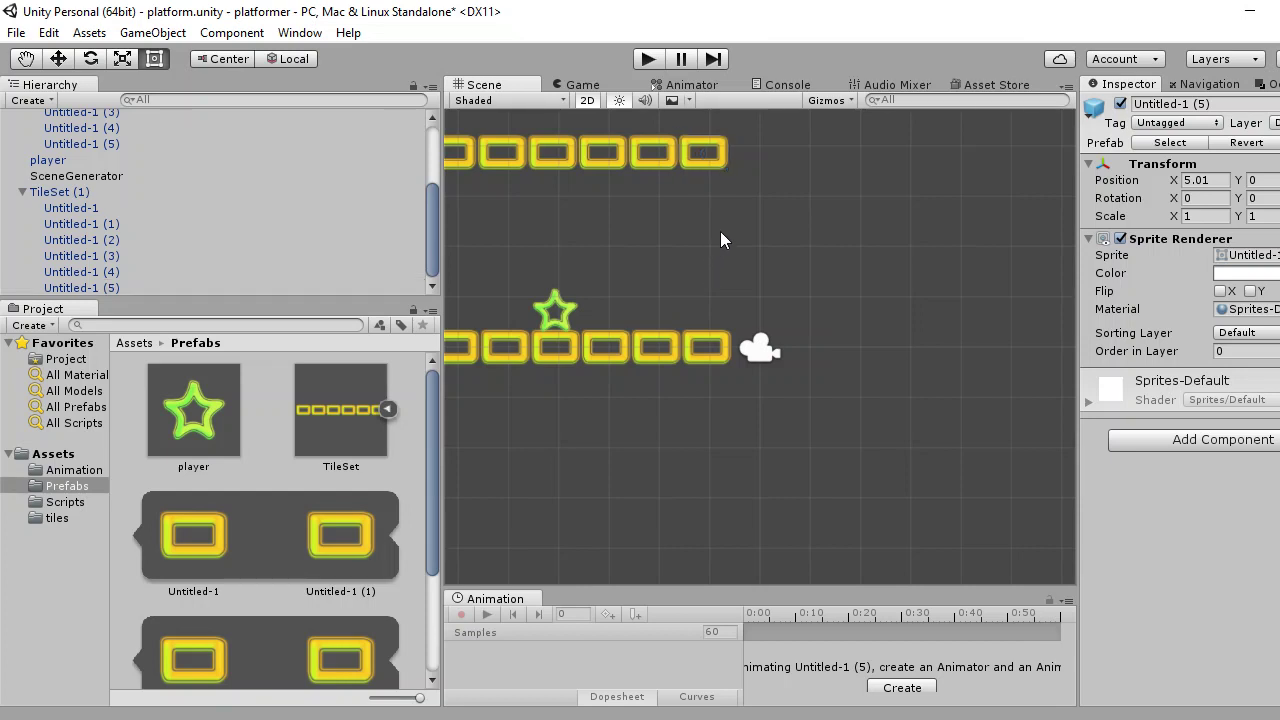